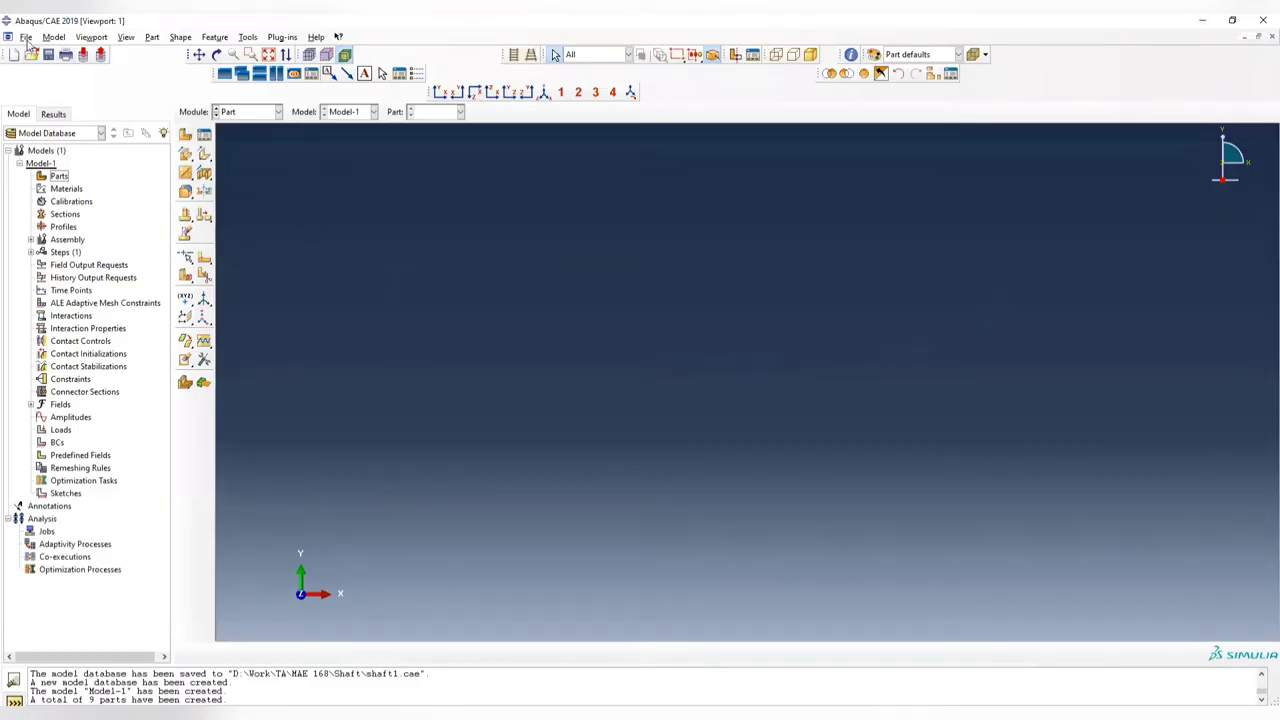
{"action": "left_click", "coordinate": [26, 37]}
{"action": "left_click", "coordinate": [98, 104]}
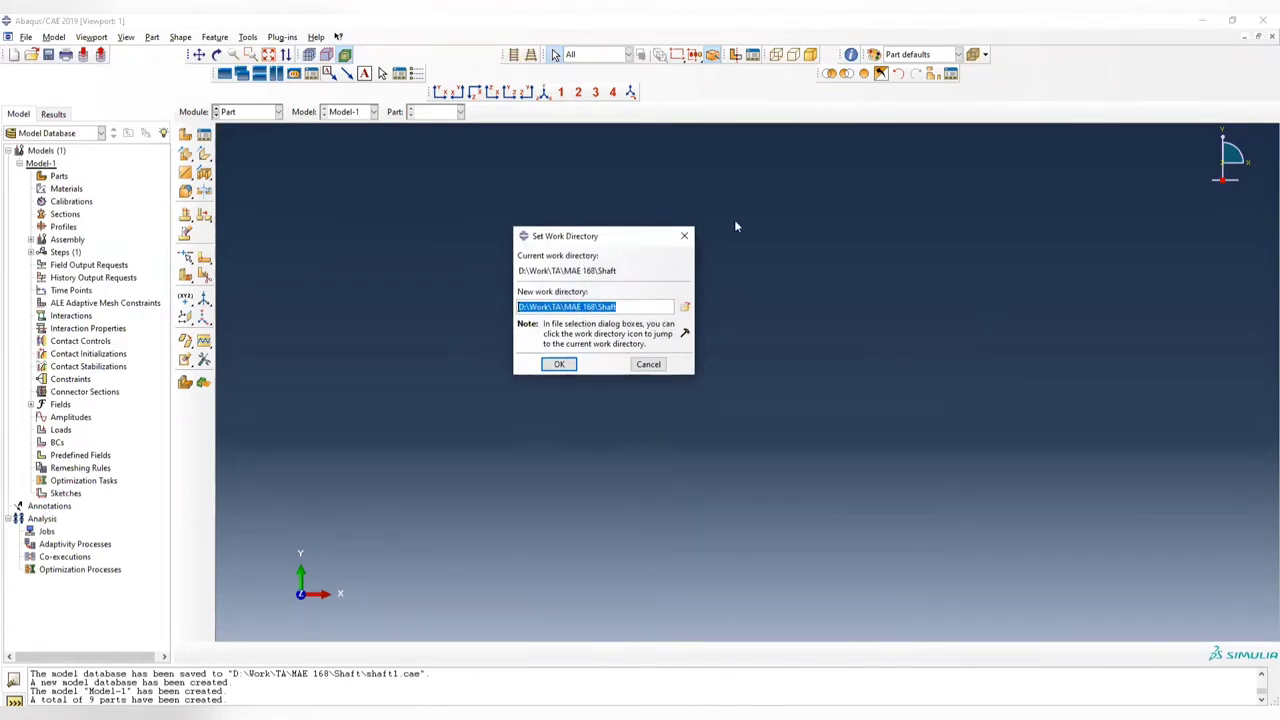
{"action": "left_click", "coordinate": [684, 236]}
{"action": "left_click", "coordinate": [27, 37]}
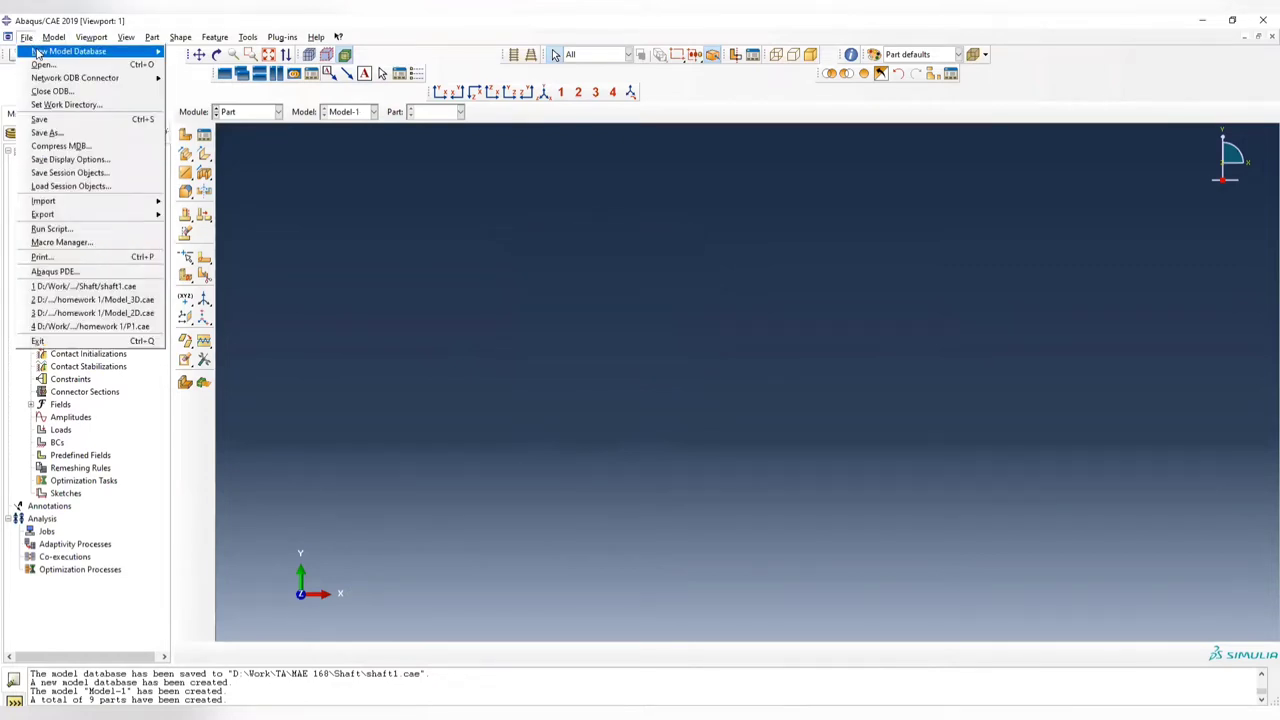
{"action": "left_click", "coordinate": [434, 257]}
- Import Shaft_assembly.STEP from the shaft_cad folder into Model-1, creating individual parts from all parts in the file
{"action": "left_click", "coordinate": [58, 176]}
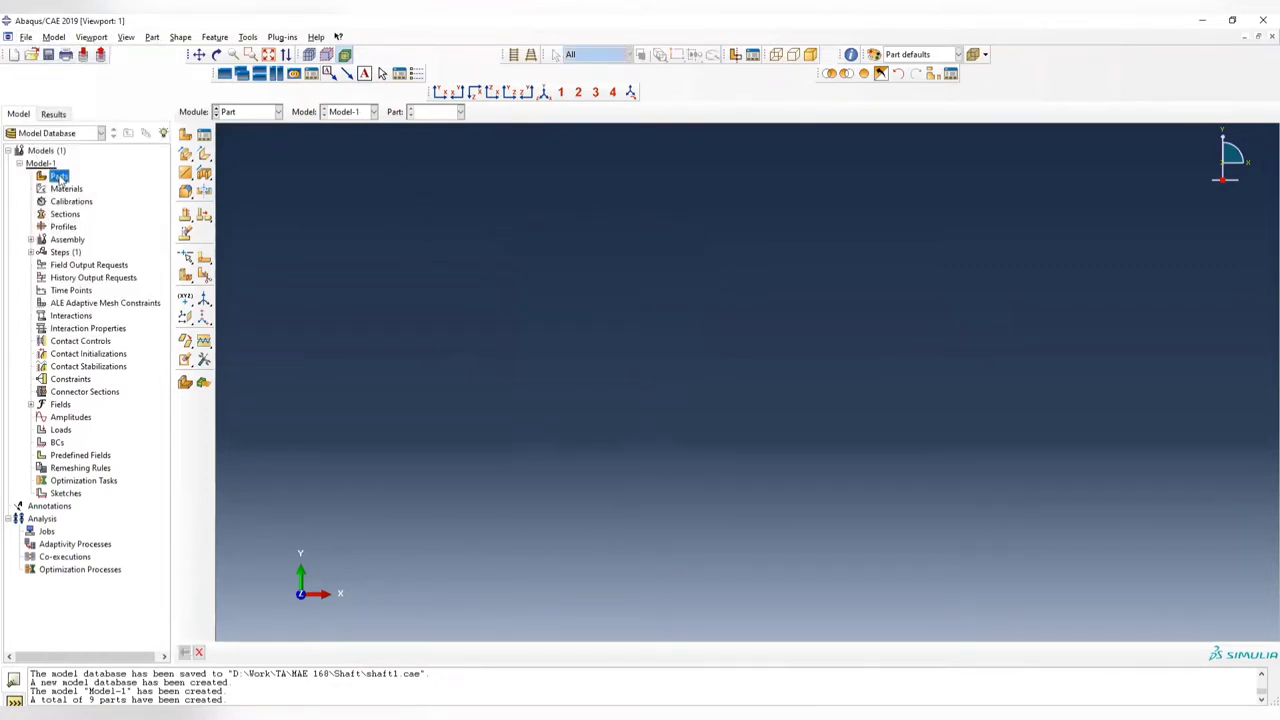
{"action": "right_click", "coordinate": [60, 178]}
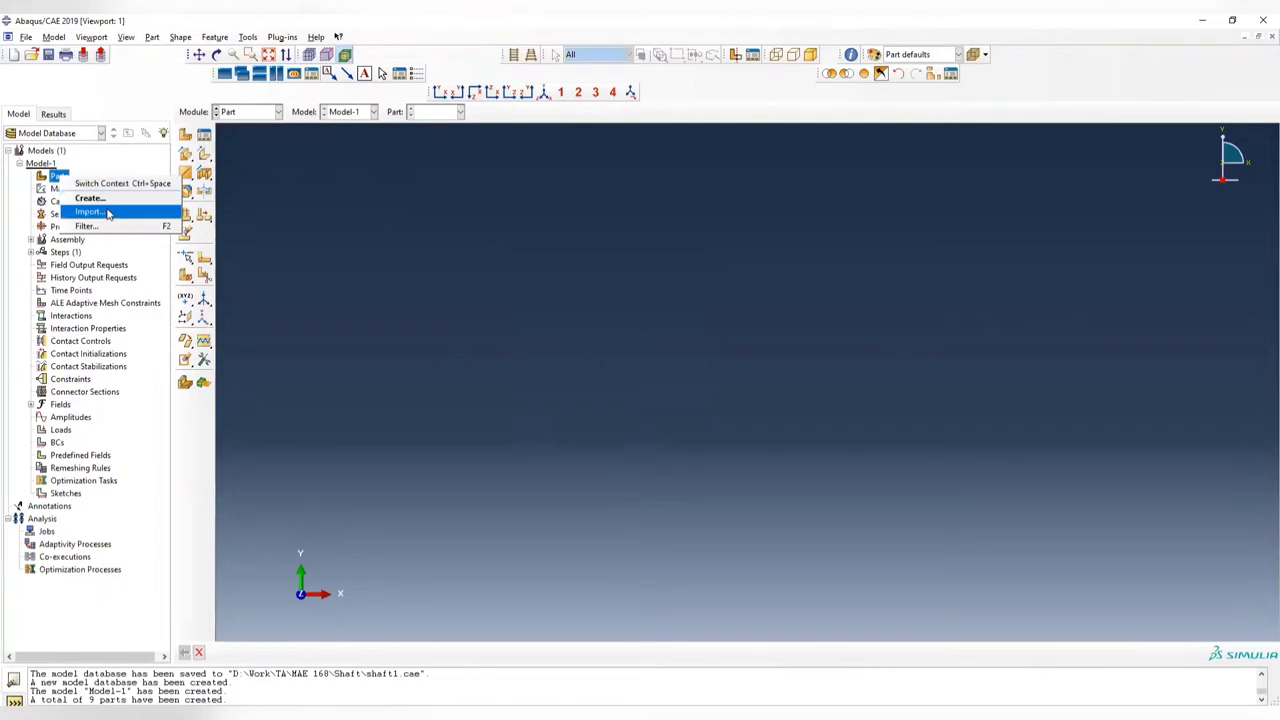
{"action": "left_click", "coordinate": [60, 177]}
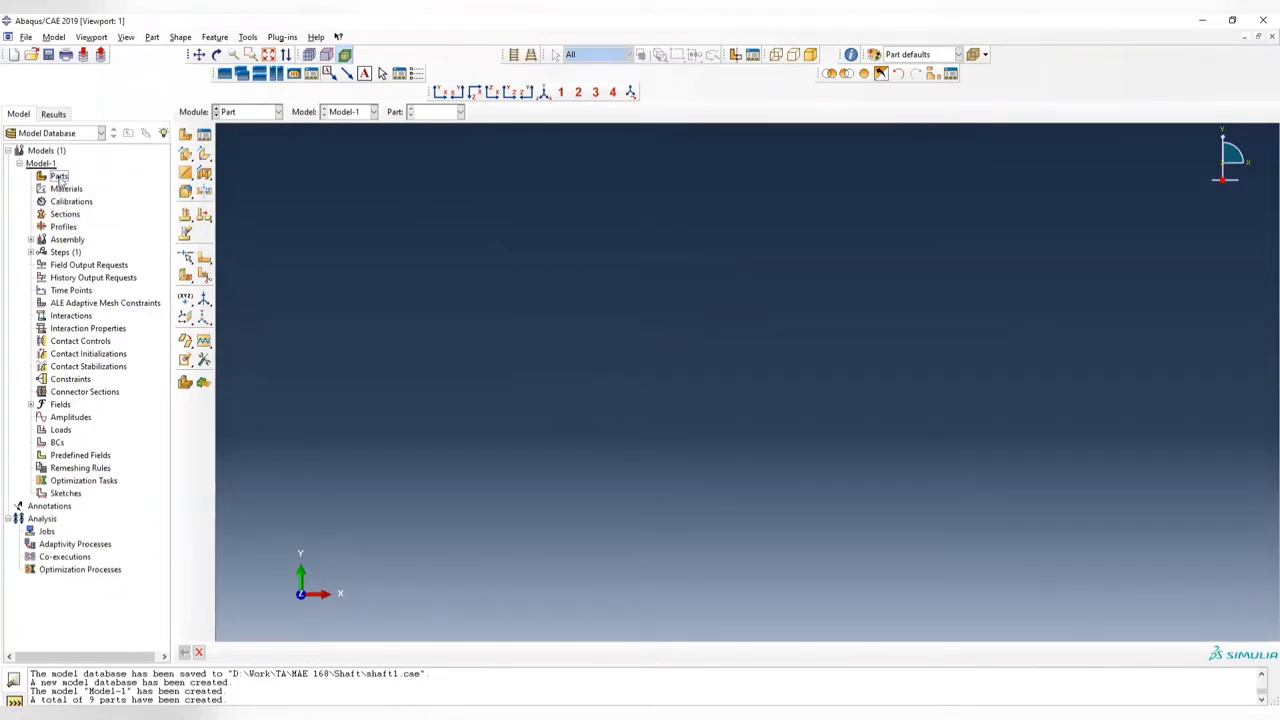
{"action": "right_click", "coordinate": [60, 178]}
{"action": "left_click", "coordinate": [88, 213]}
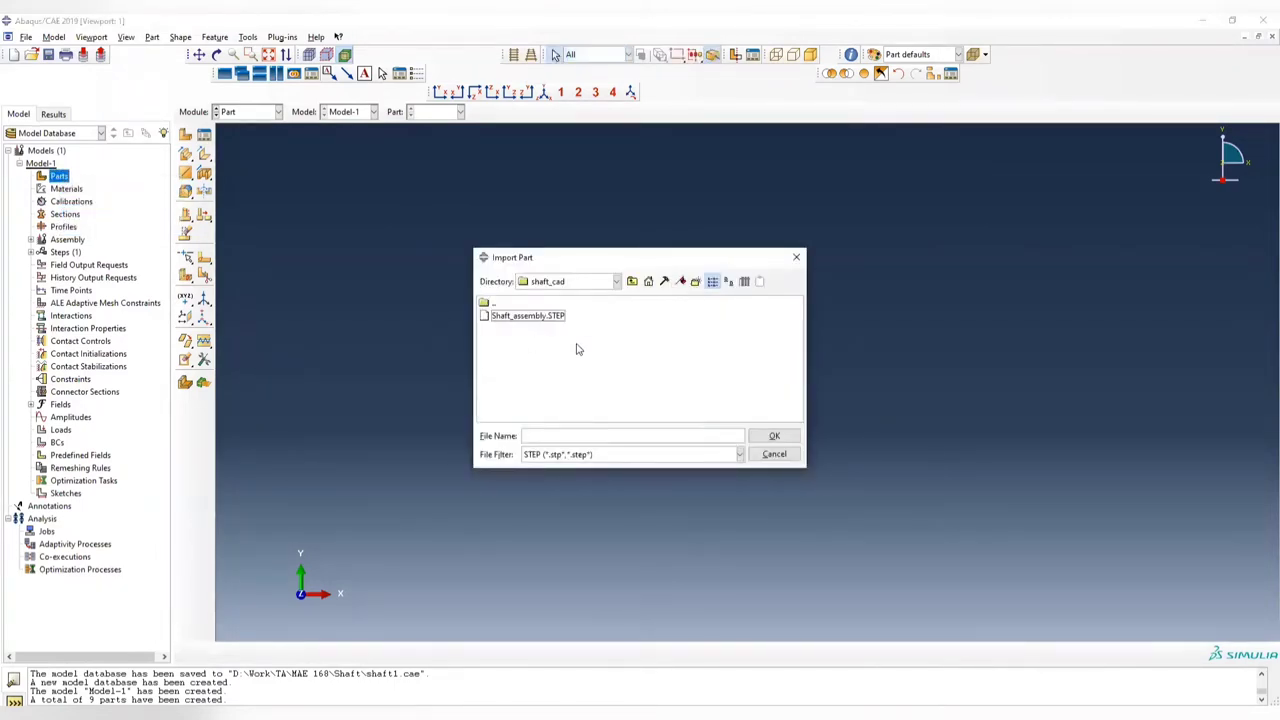
{"action": "left_click", "coordinate": [632, 283]}
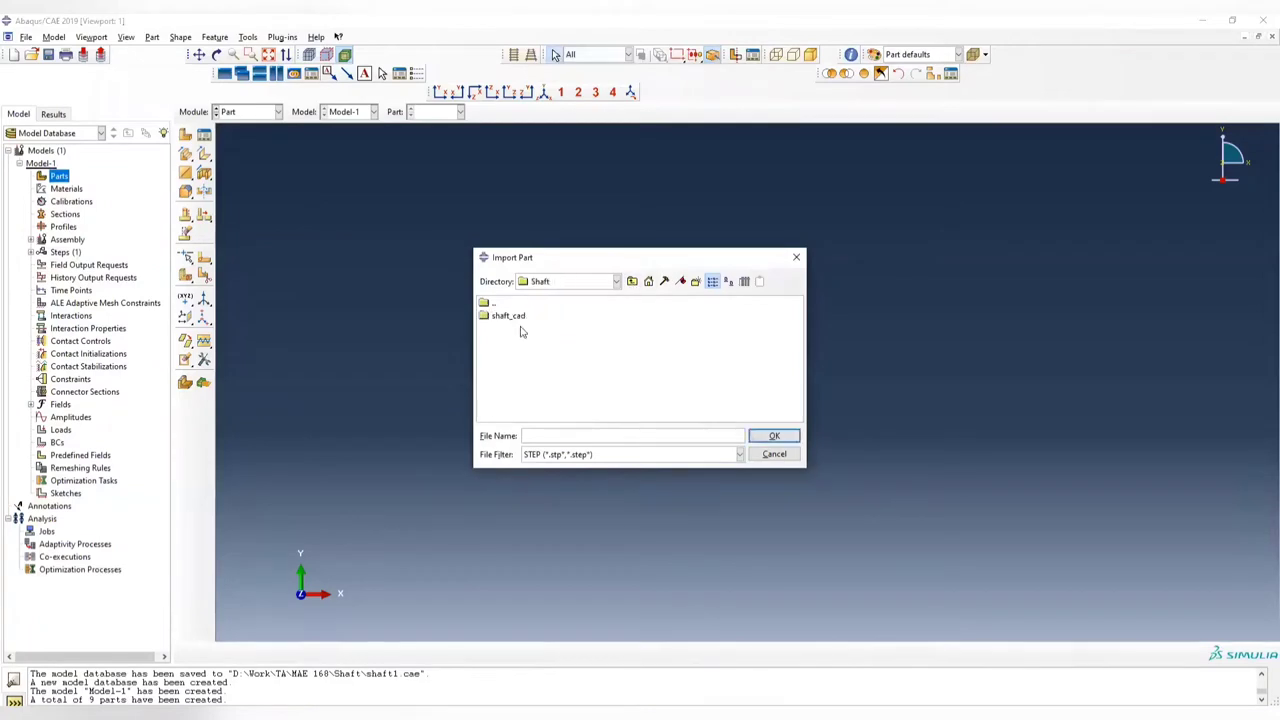
{"action": "double_click", "coordinate": [515, 317]}
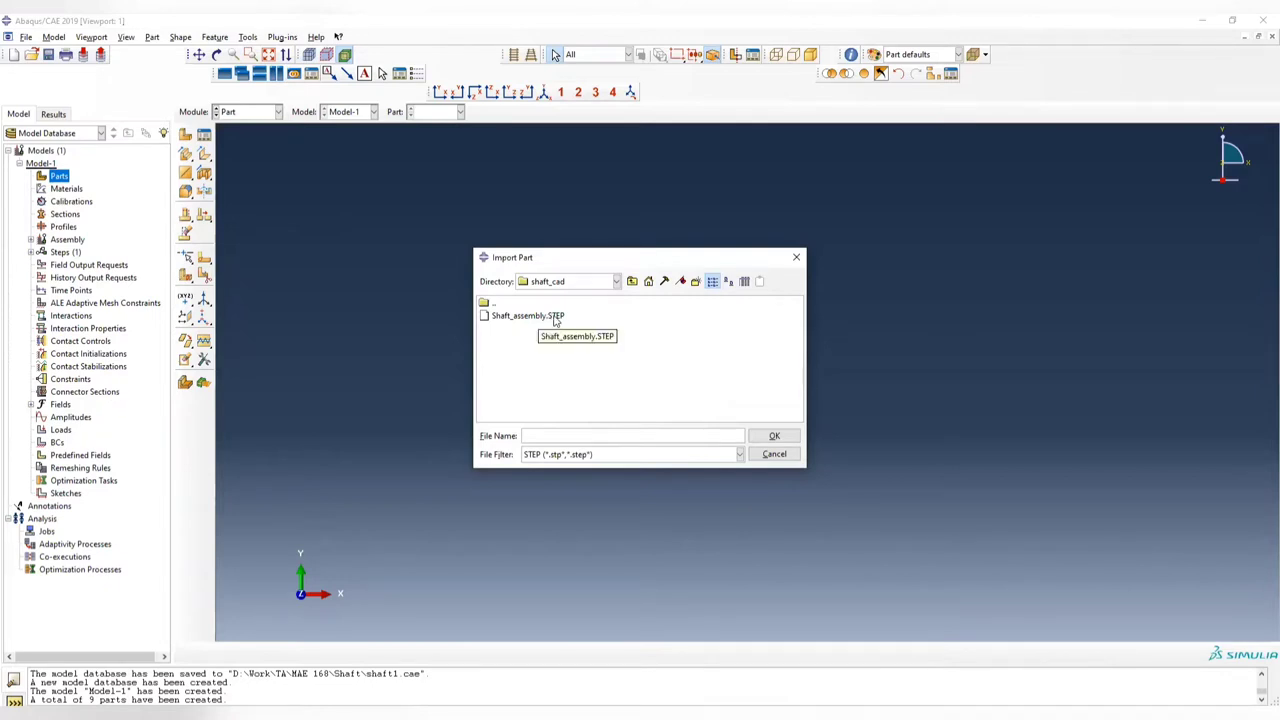
{"action": "left_click", "coordinate": [556, 316]}
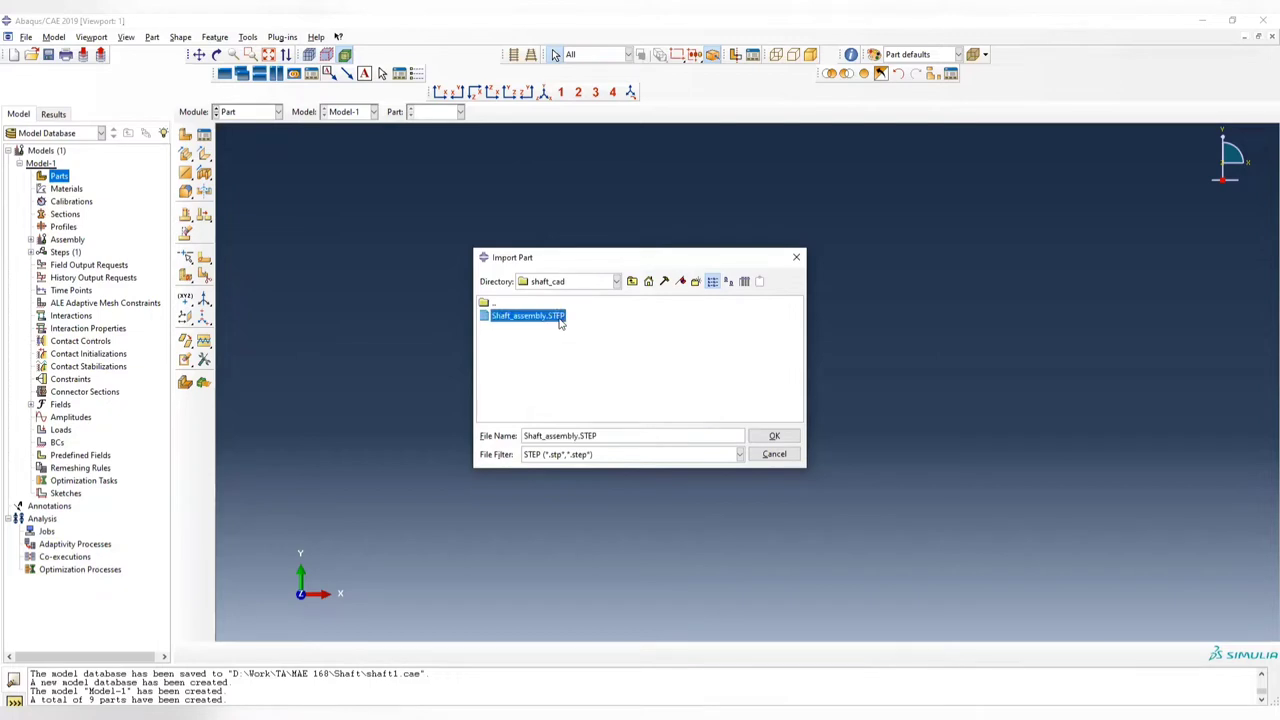
{"action": "left_click", "coordinate": [776, 437]}
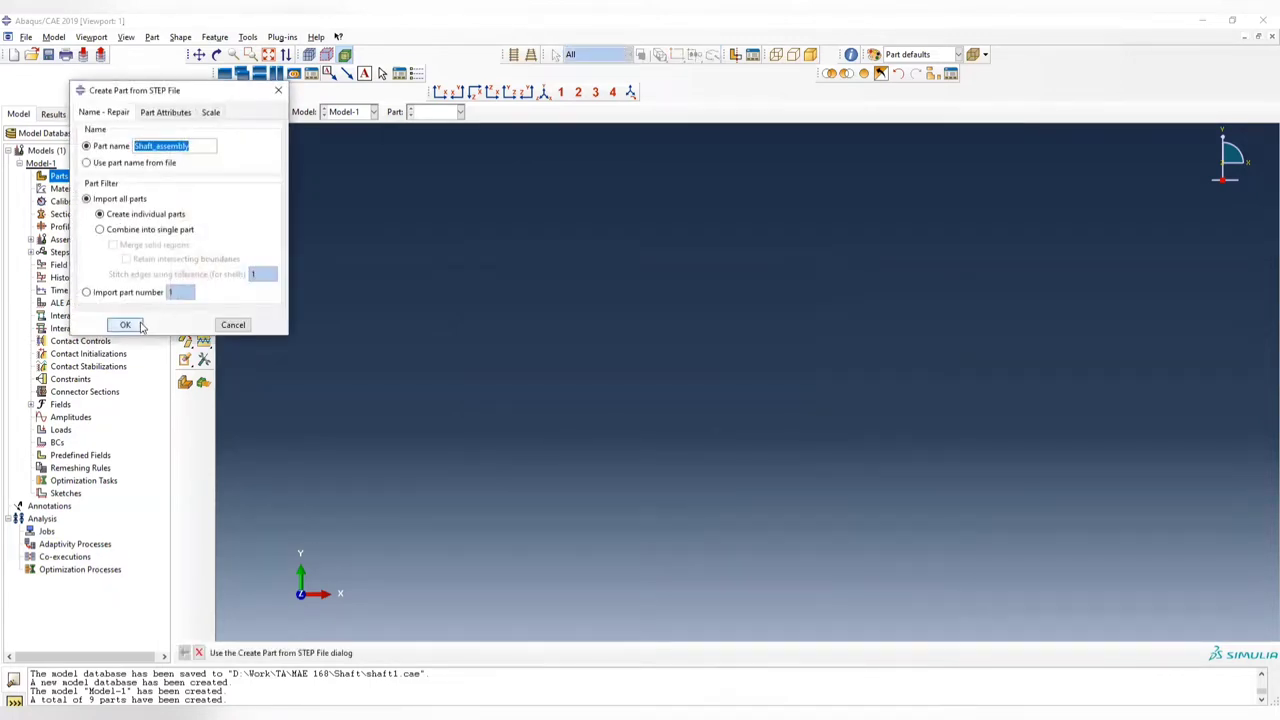
{"action": "left_click", "coordinate": [139, 325]}
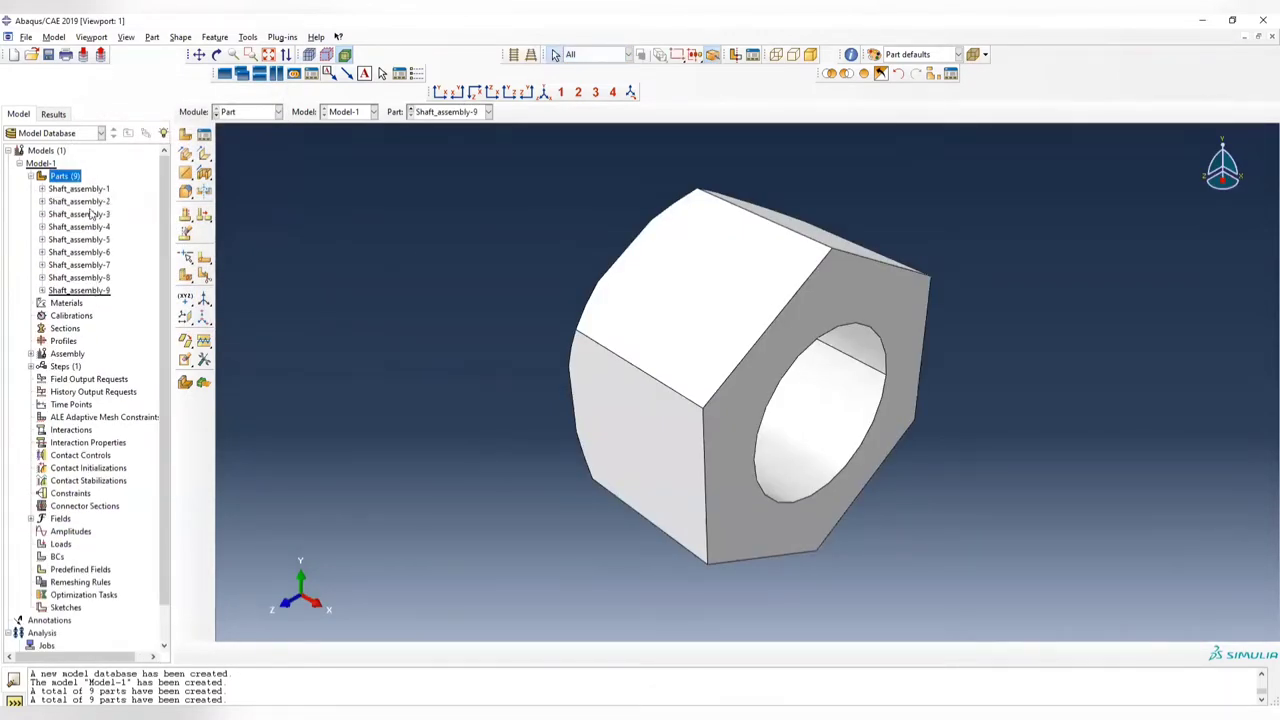
- Examine the geometry of the imported parts Shaft_assembly-1 through Shaft_assembly-9 one after another
{"action": "left_click", "coordinate": [90, 190]}
{"action": "double_click", "coordinate": [88, 201]}
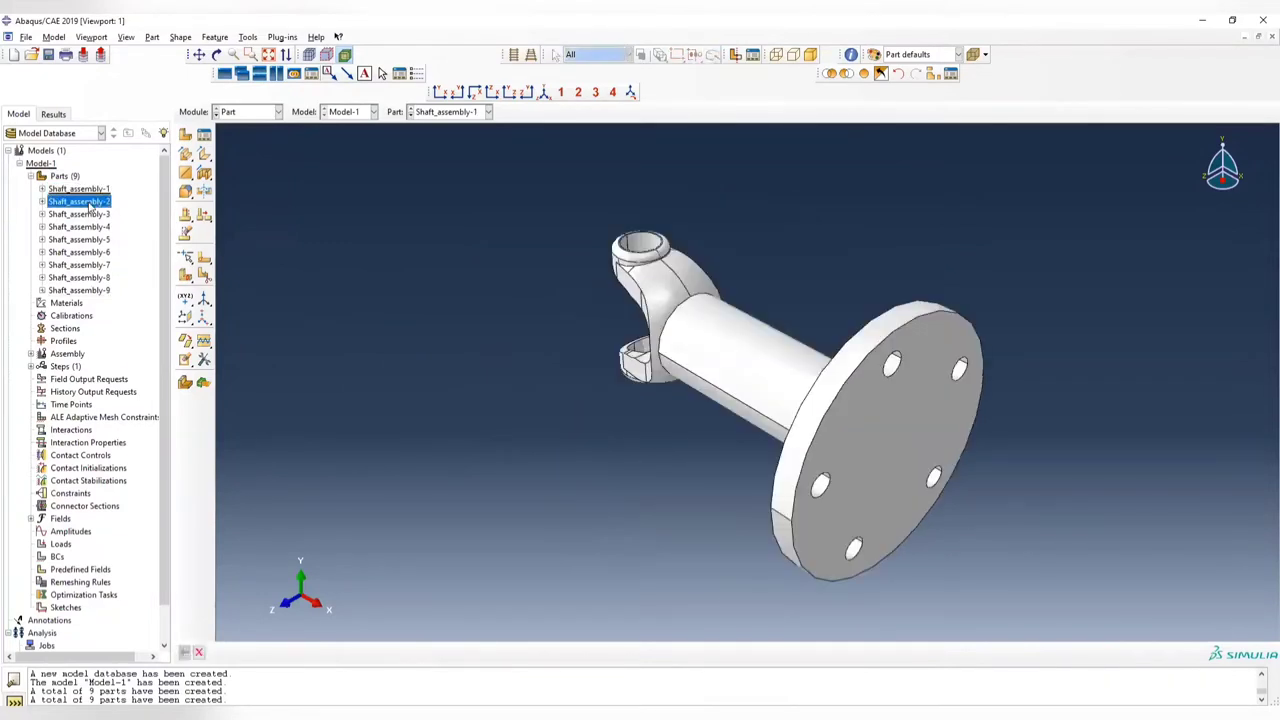
{"action": "double_click", "coordinate": [86, 214]}
{"action": "double_click", "coordinate": [88, 226]}
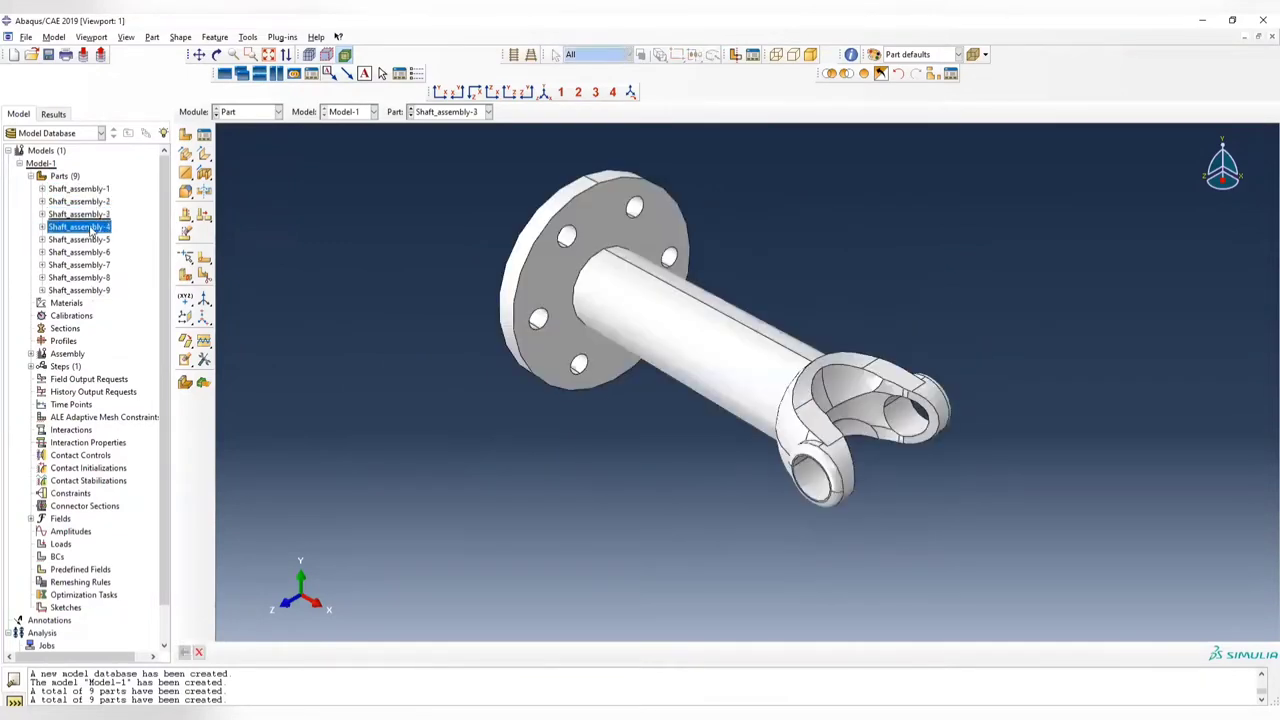
{"action": "double_click", "coordinate": [92, 240]}
{"action": "double_click", "coordinate": [92, 254]}
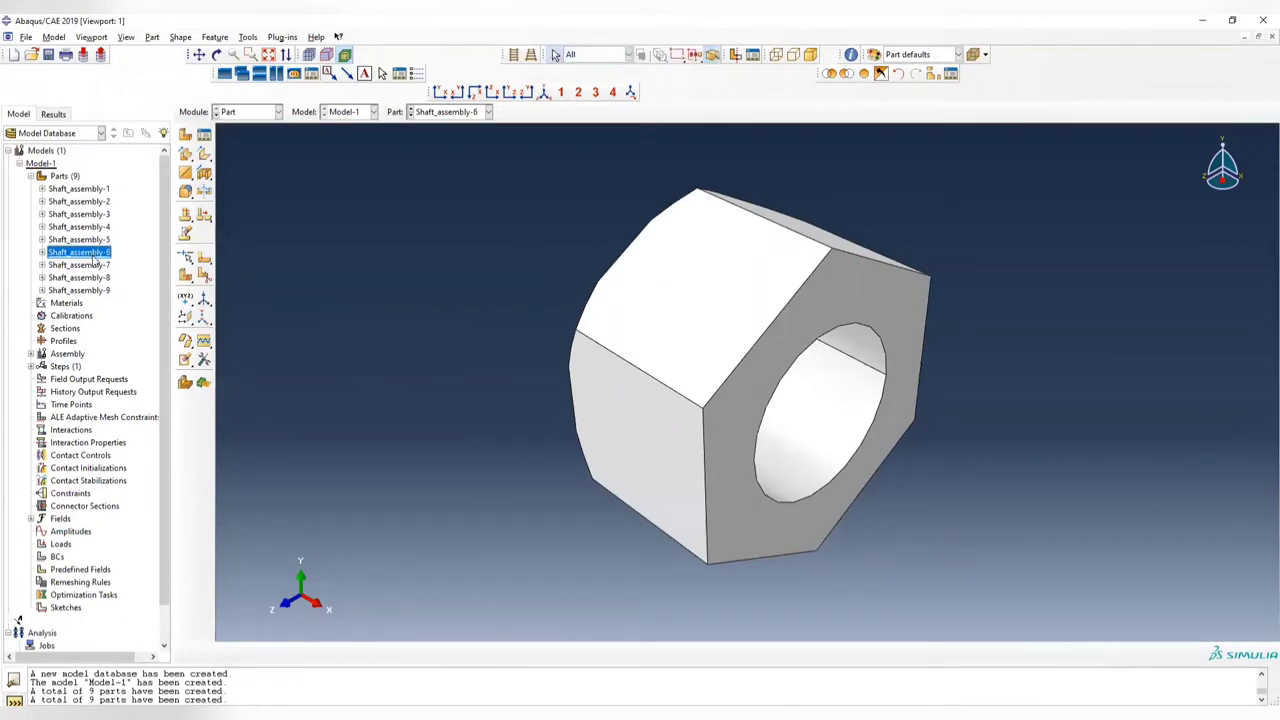
{"action": "double_click", "coordinate": [95, 265]}
{"action": "double_click", "coordinate": [98, 278]}
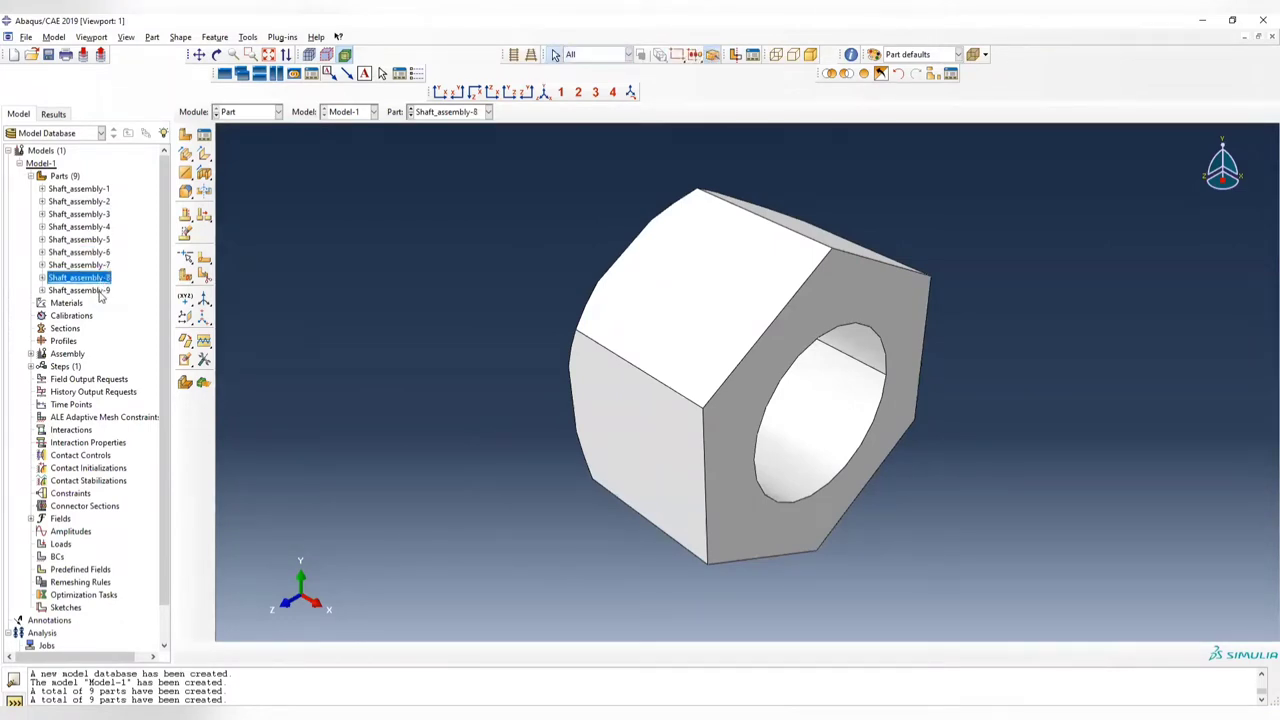
{"action": "double_click", "coordinate": [100, 290]}
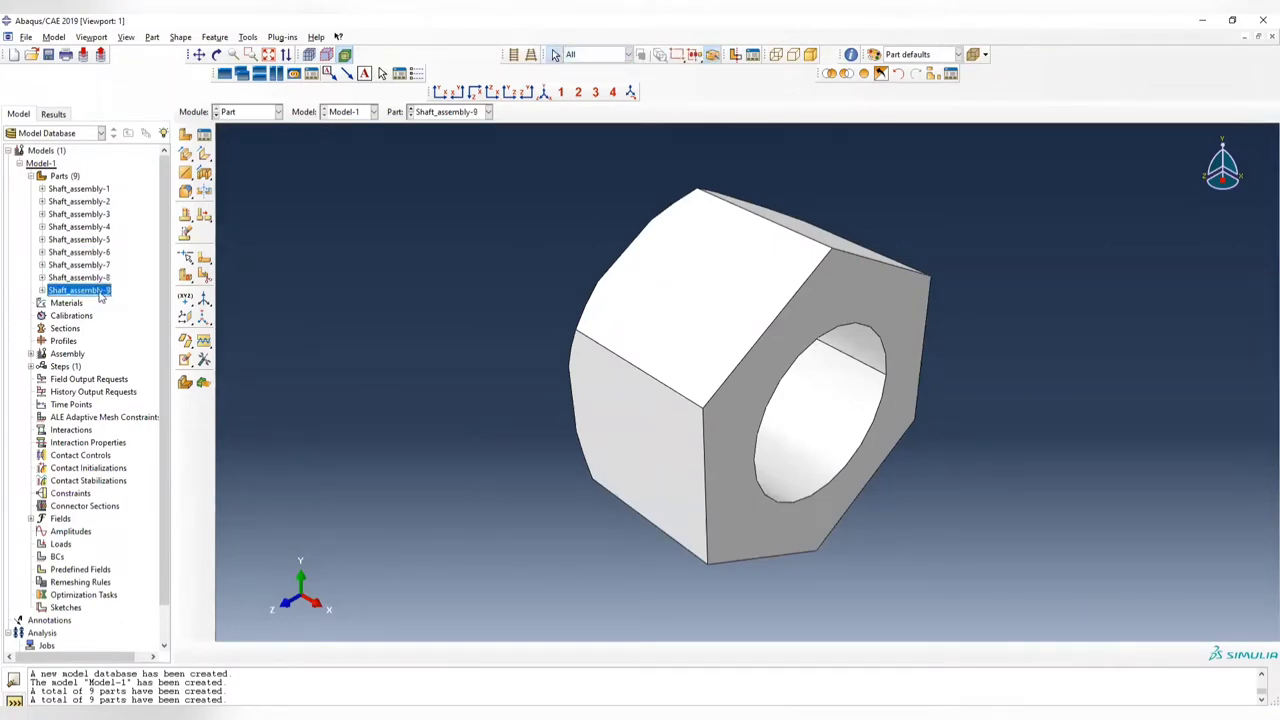
{"action": "double_click", "coordinate": [105, 228]}
{"action": "double_click", "coordinate": [100, 201]}
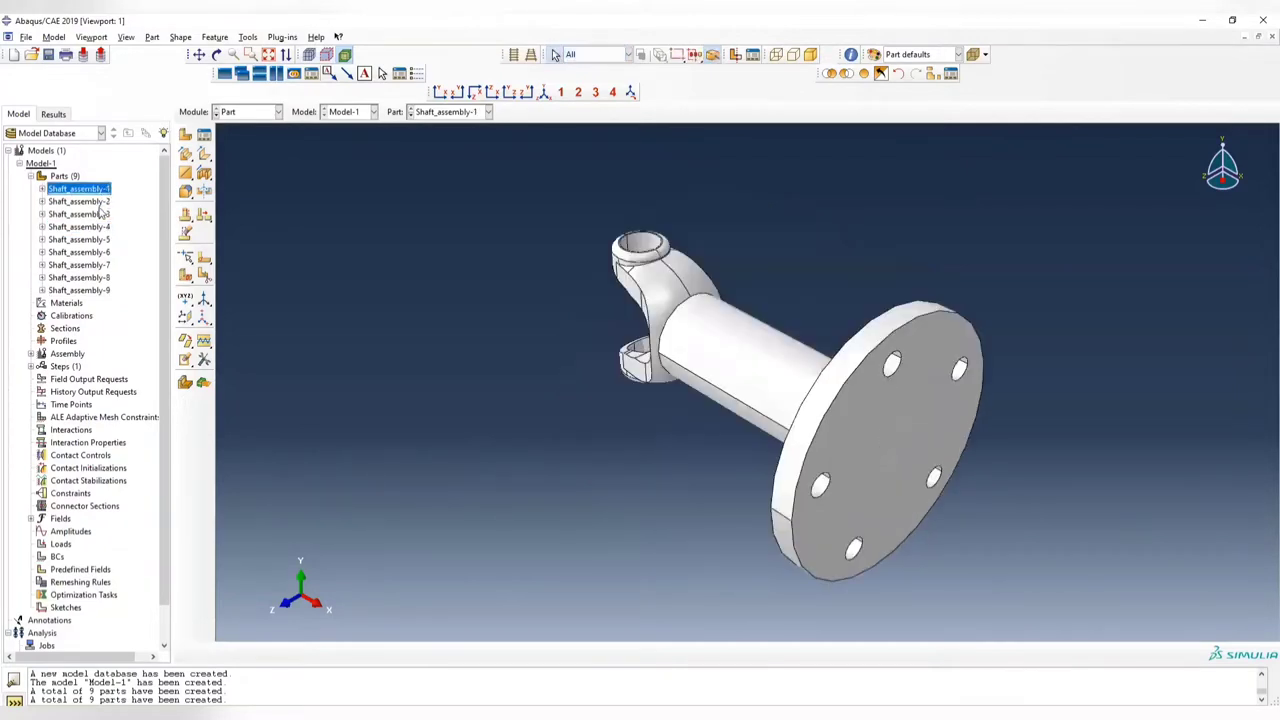
{"action": "double_click", "coordinate": [100, 214]}
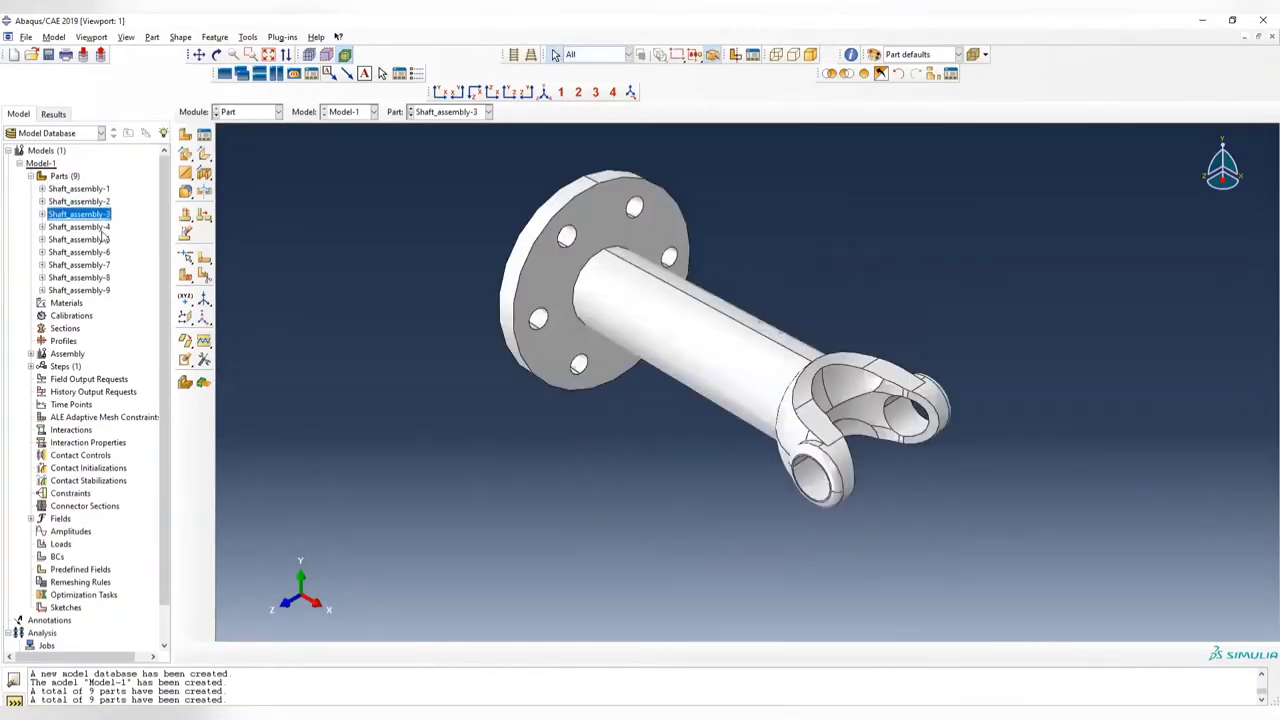
- Delete the parts Shaft_assembly-4 through Shaft_assembly-9 from the model
{"action": "double_click", "coordinate": [100, 227]}
{"action": "left_click", "coordinate": [98, 290], "text": "shift"}
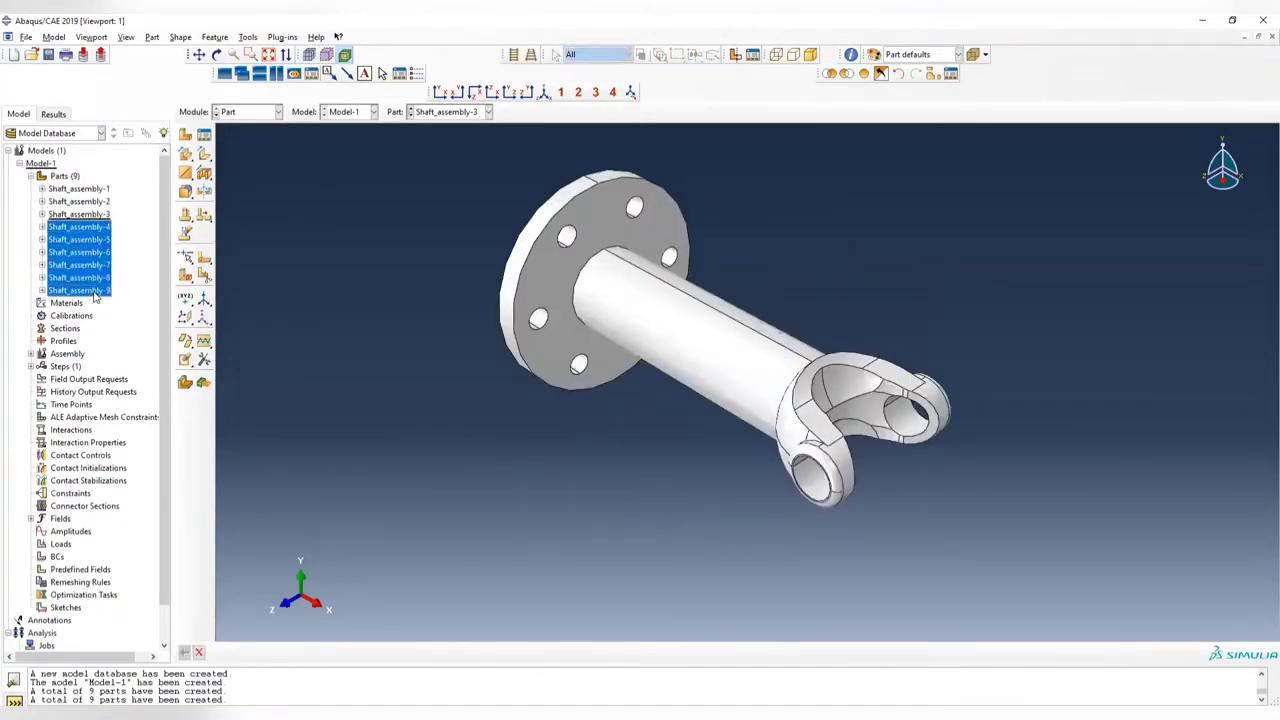
{"action": "right_click", "coordinate": [94, 258]}
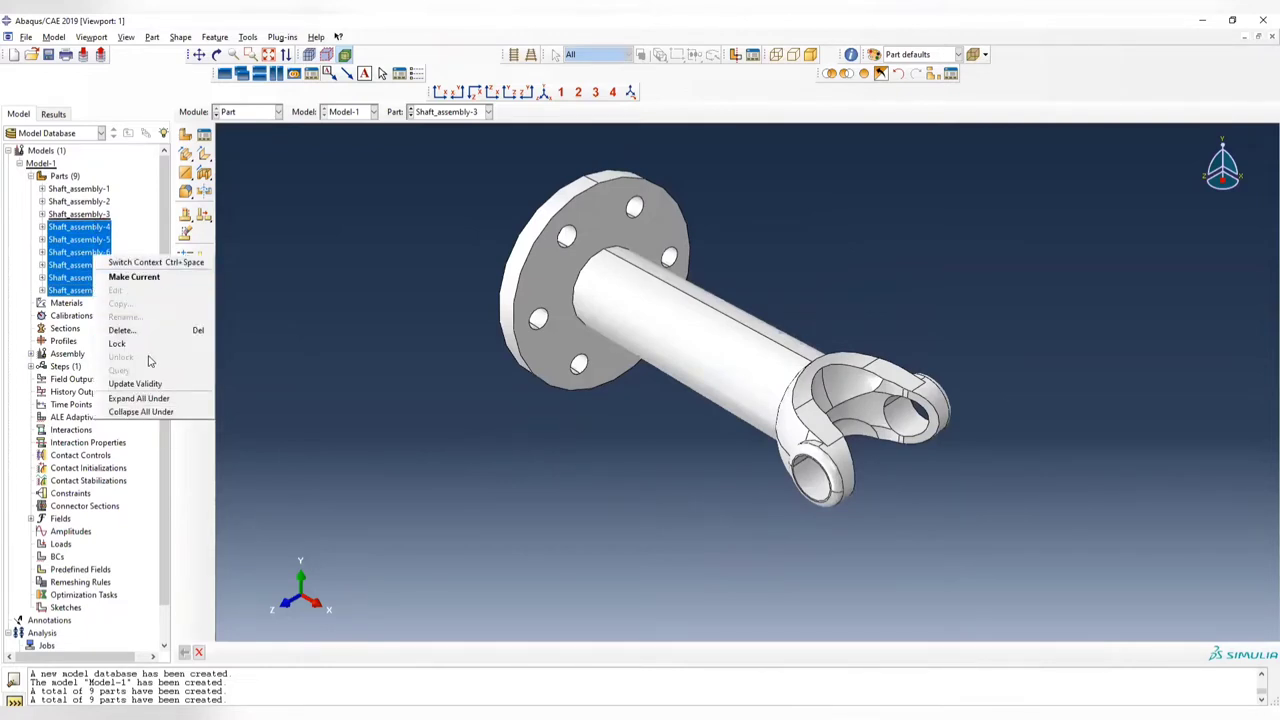
{"action": "left_click", "coordinate": [128, 330]}
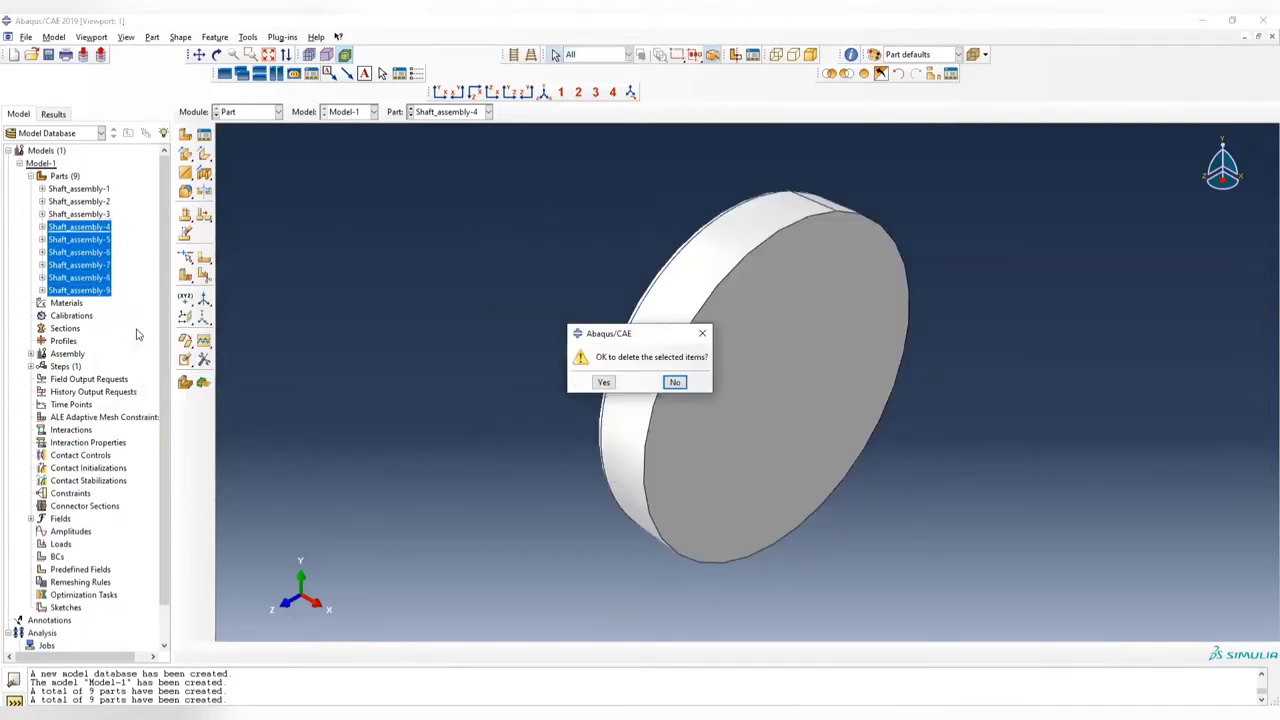
{"action": "left_click", "coordinate": [607, 383]}
- Switch to the Property module and start a new material named Aluminum
{"action": "left_click_drag", "start_coordinate": [537, 366], "coordinate": [591, 222], "text": "ctrl+alt"}
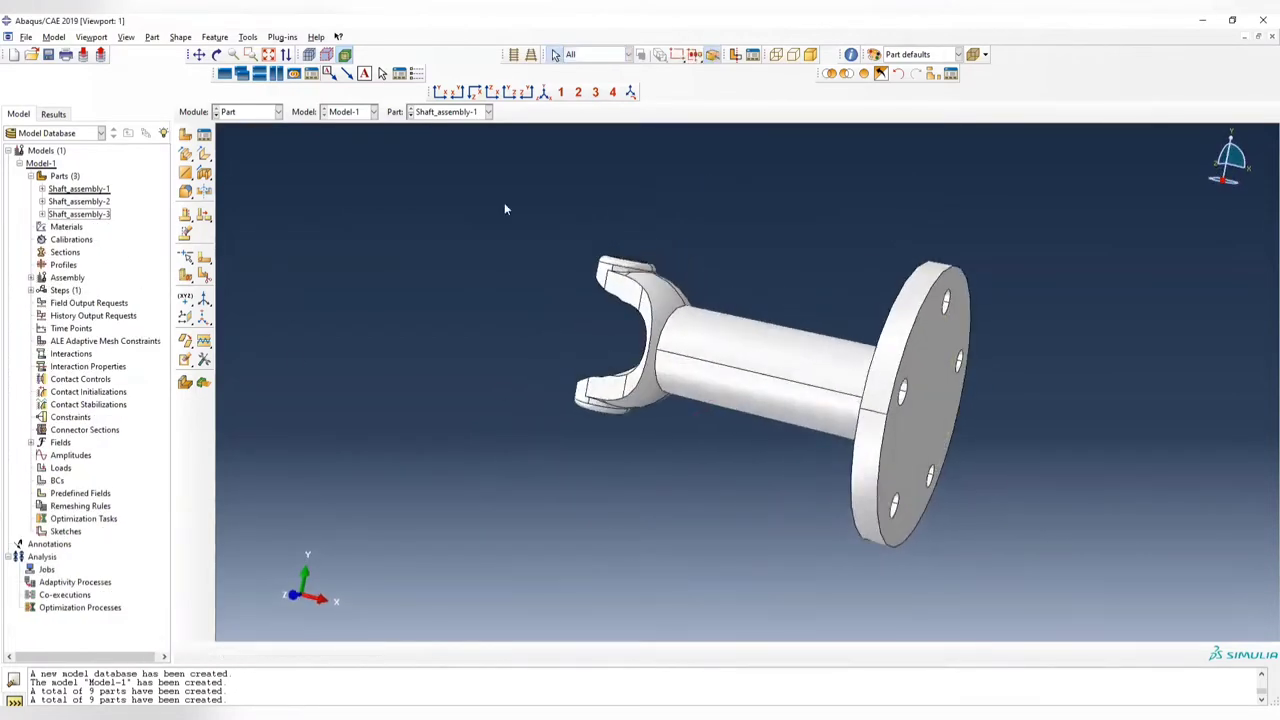
{"action": "left_click", "coordinate": [251, 113]}
{"action": "left_click", "coordinate": [232, 137]}
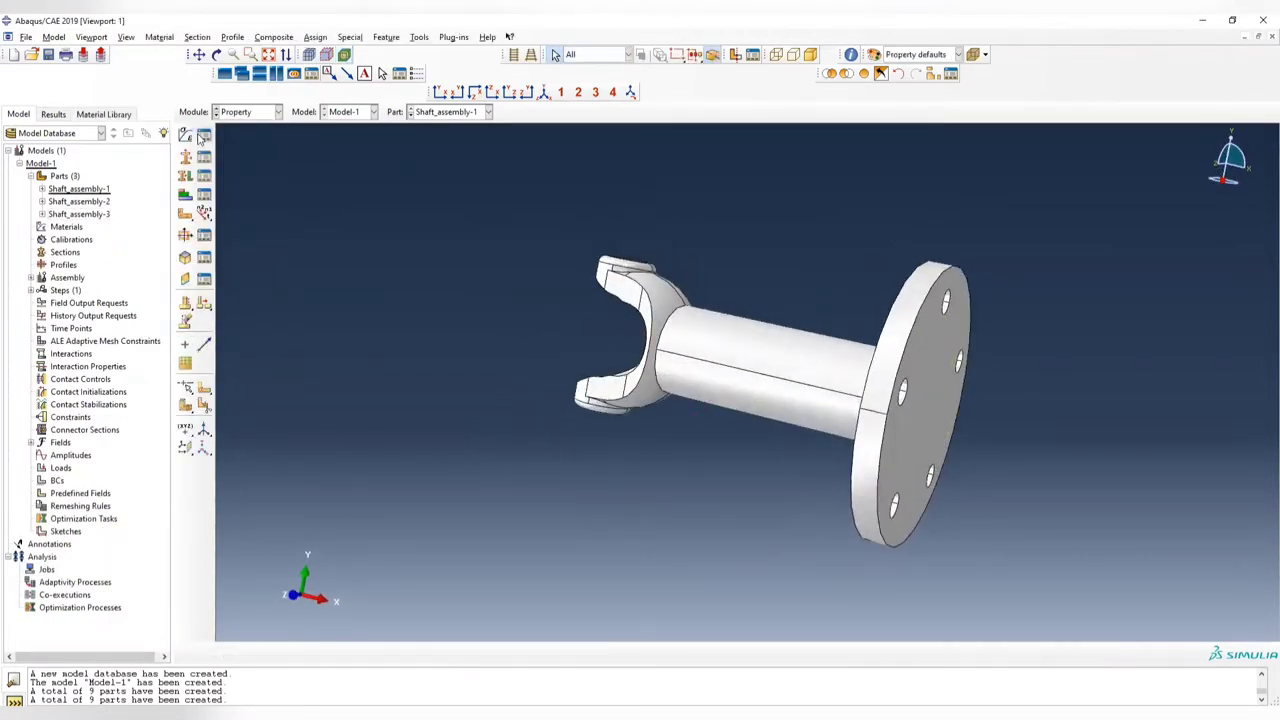
{"action": "left_click", "coordinate": [204, 138]}
{"action": "left_click", "coordinate": [585, 219]}
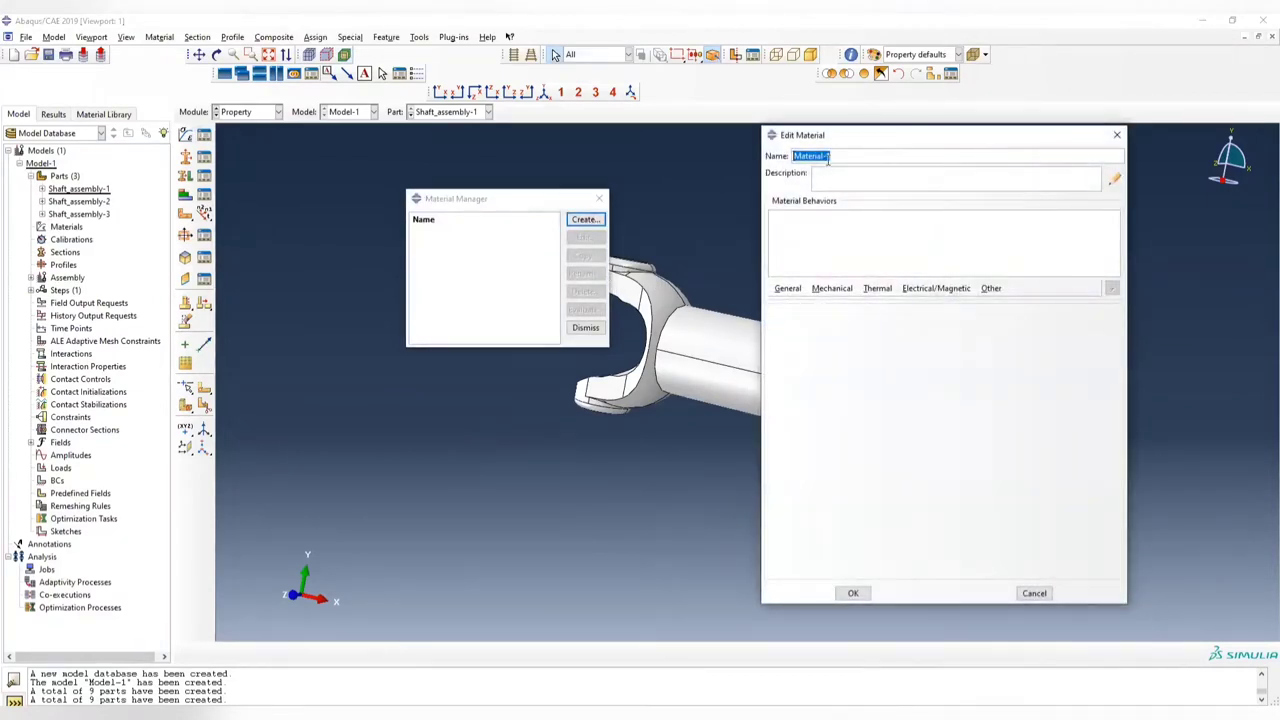
{"action": "type", "text": "A"}
- Give the Aluminum material isotropic elastic behavior with Young's modulus 67.9e9 and Poisson's ratio 0.3
{"action": "left_click", "coordinate": [834, 289]}
{"action": "mouse_move", "coordinate": [838, 304]}
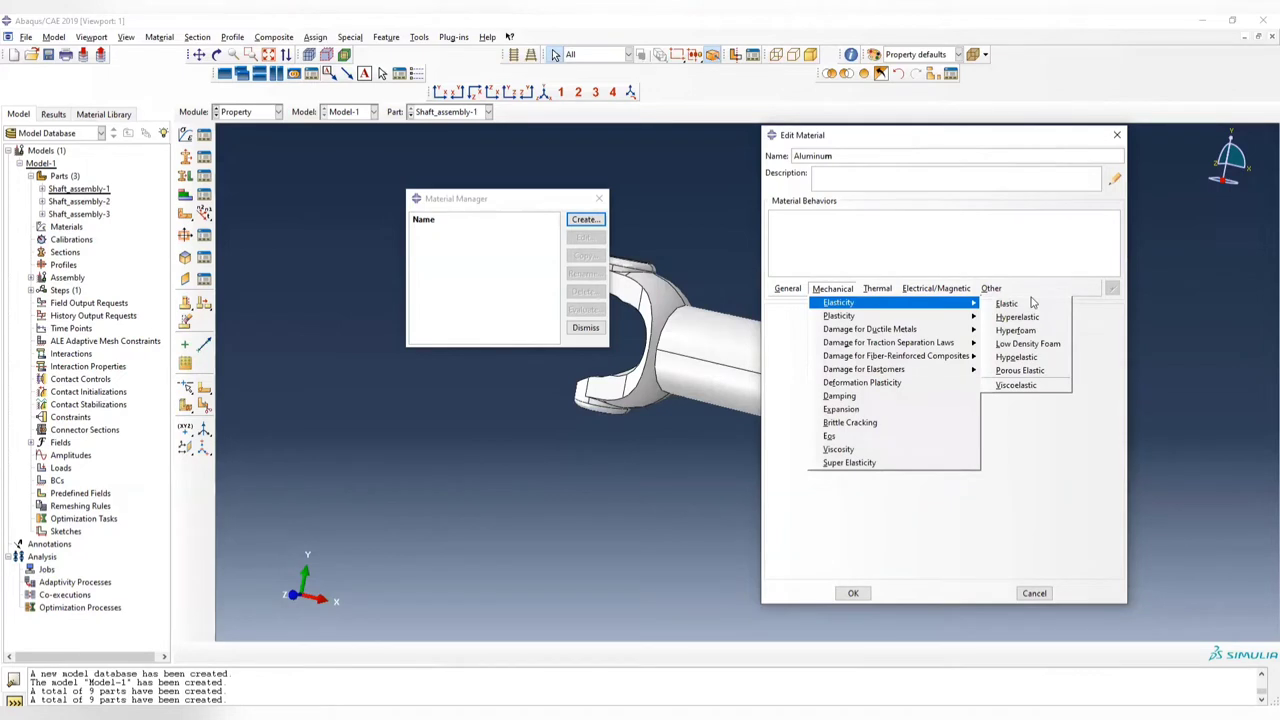
{"action": "left_click", "coordinate": [869, 291]}
{"action": "left_click", "coordinate": [834, 289]}
{"action": "left_click", "coordinate": [974, 325]}
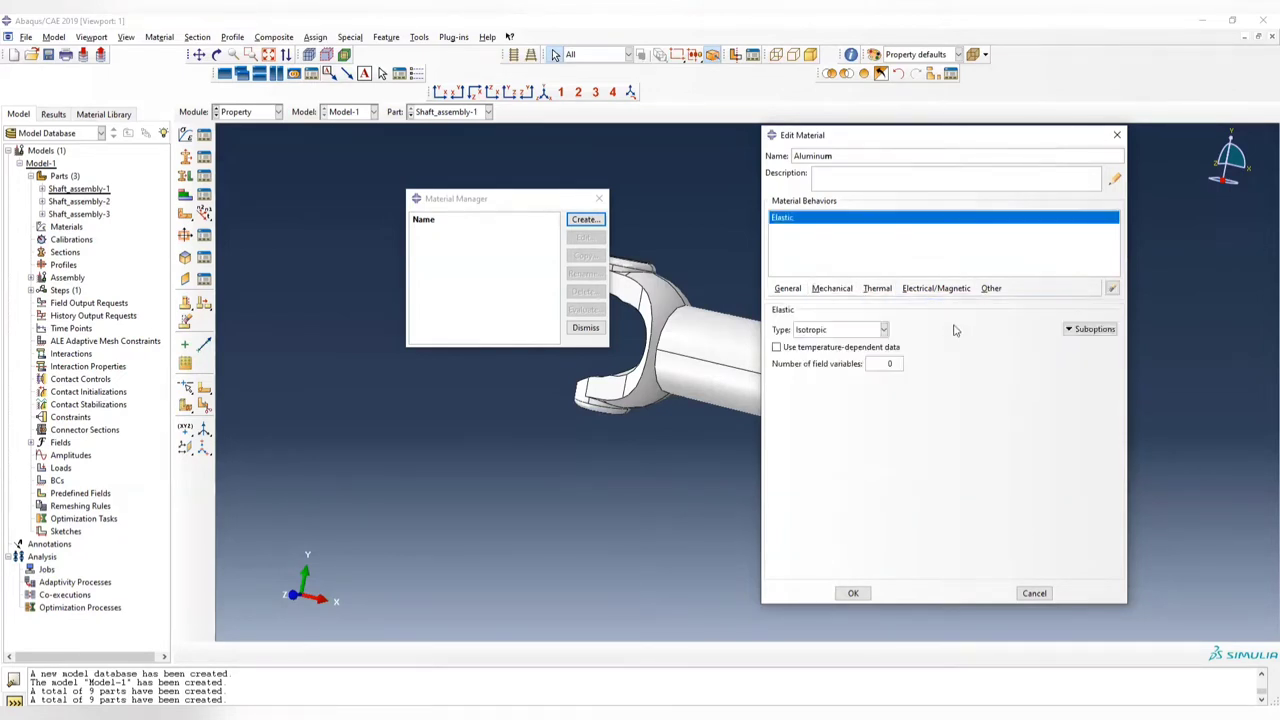
{"action": "left_click", "coordinate": [818, 469]}
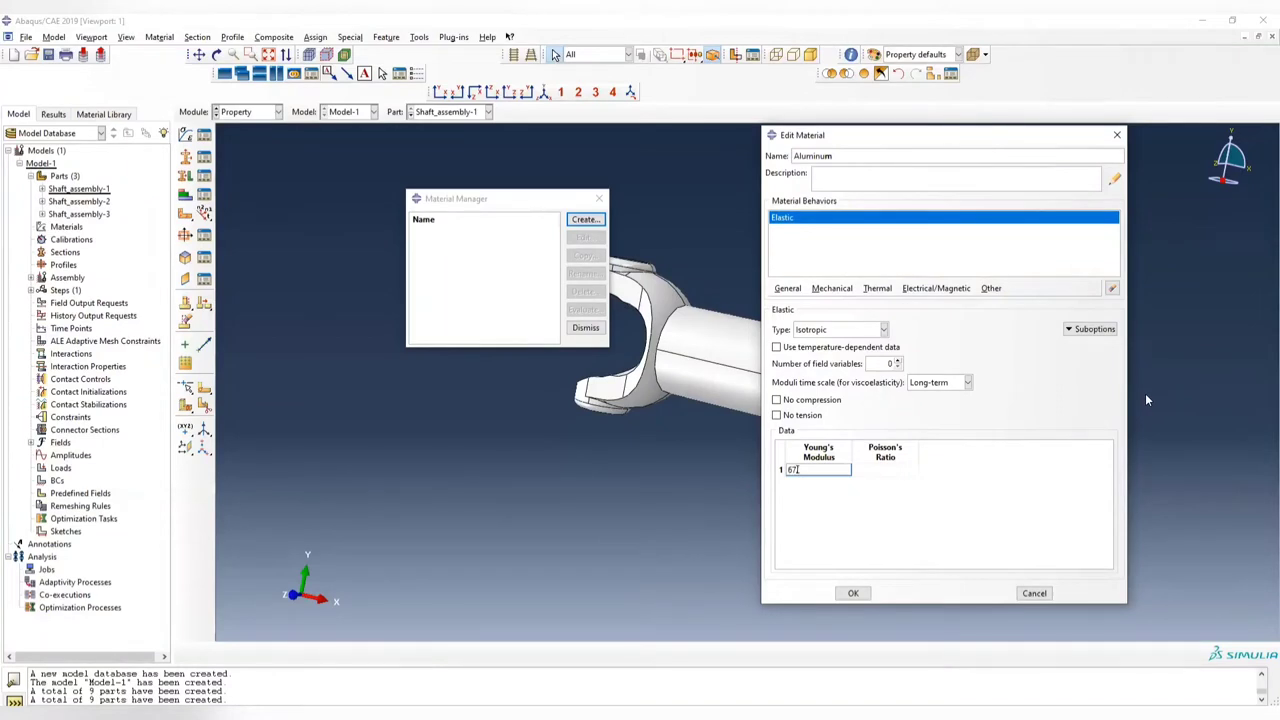
{"action": "key", "text": "Tab"}
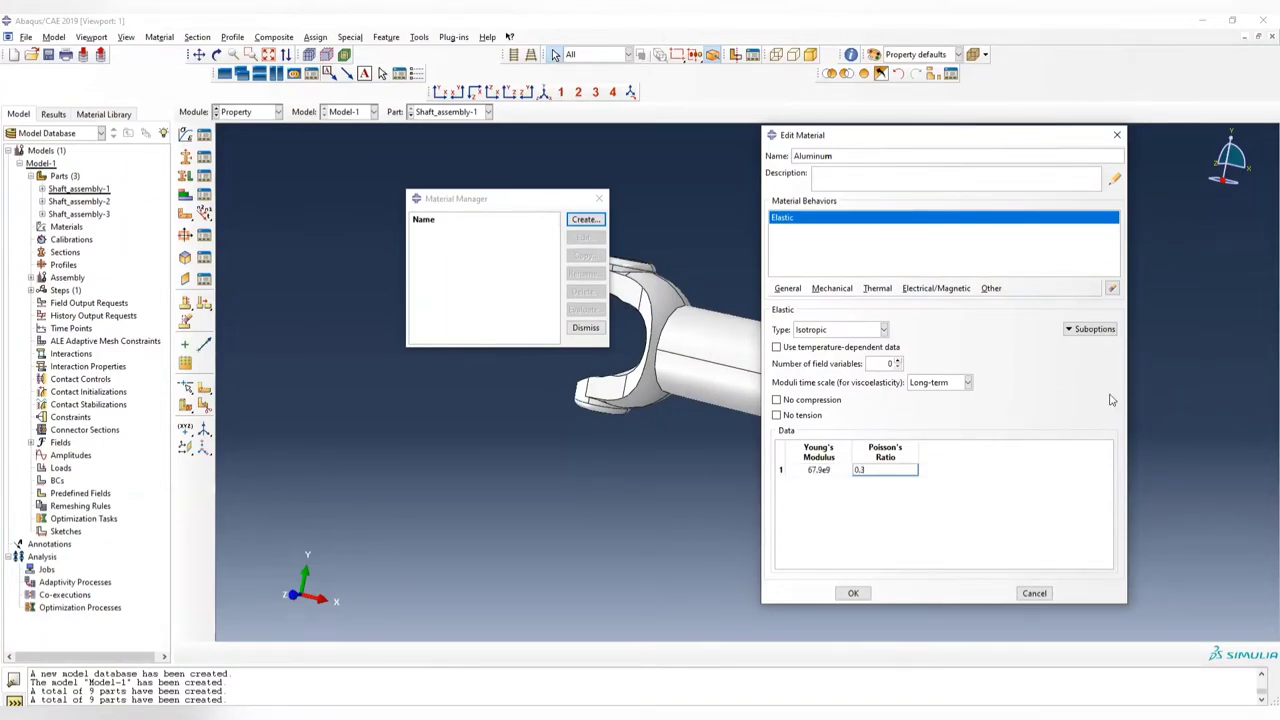
{"action": "left_click", "coordinate": [853, 593]}
{"action": "left_click", "coordinate": [599, 198]}
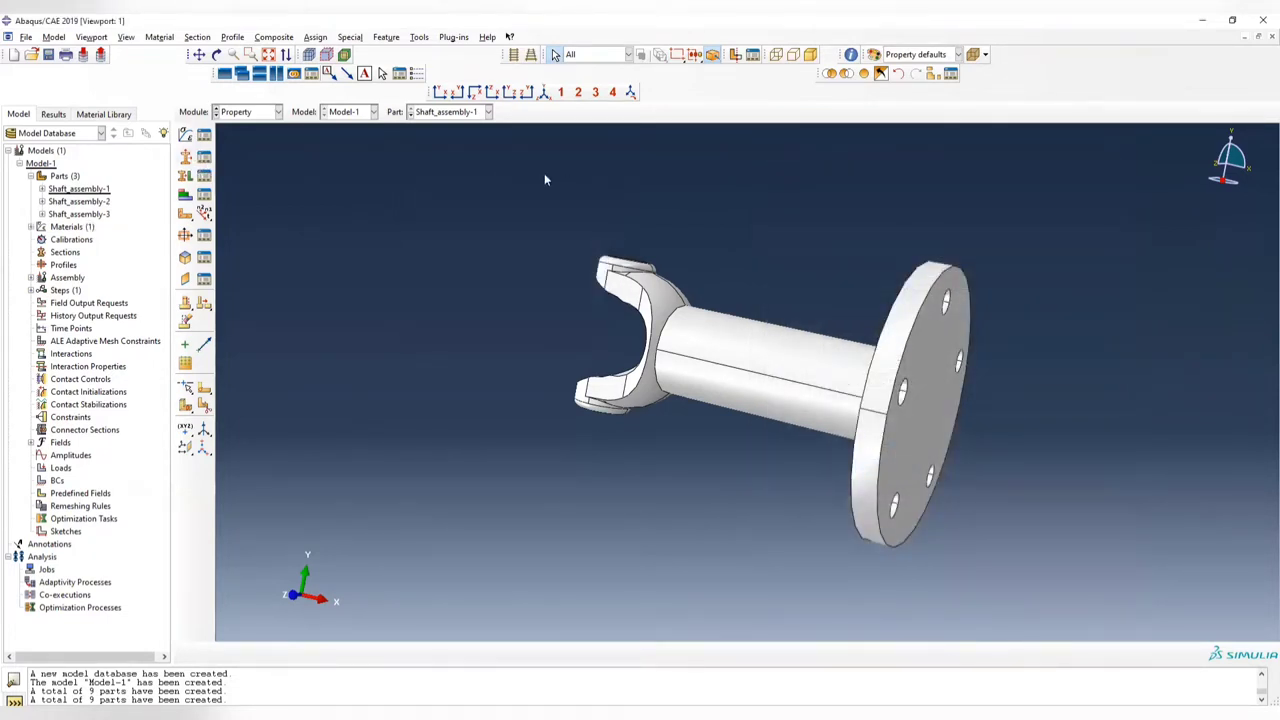
- Create a solid homogeneous section named aluminum_section that uses the Aluminum material
{"action": "left_click", "coordinate": [185, 157]}
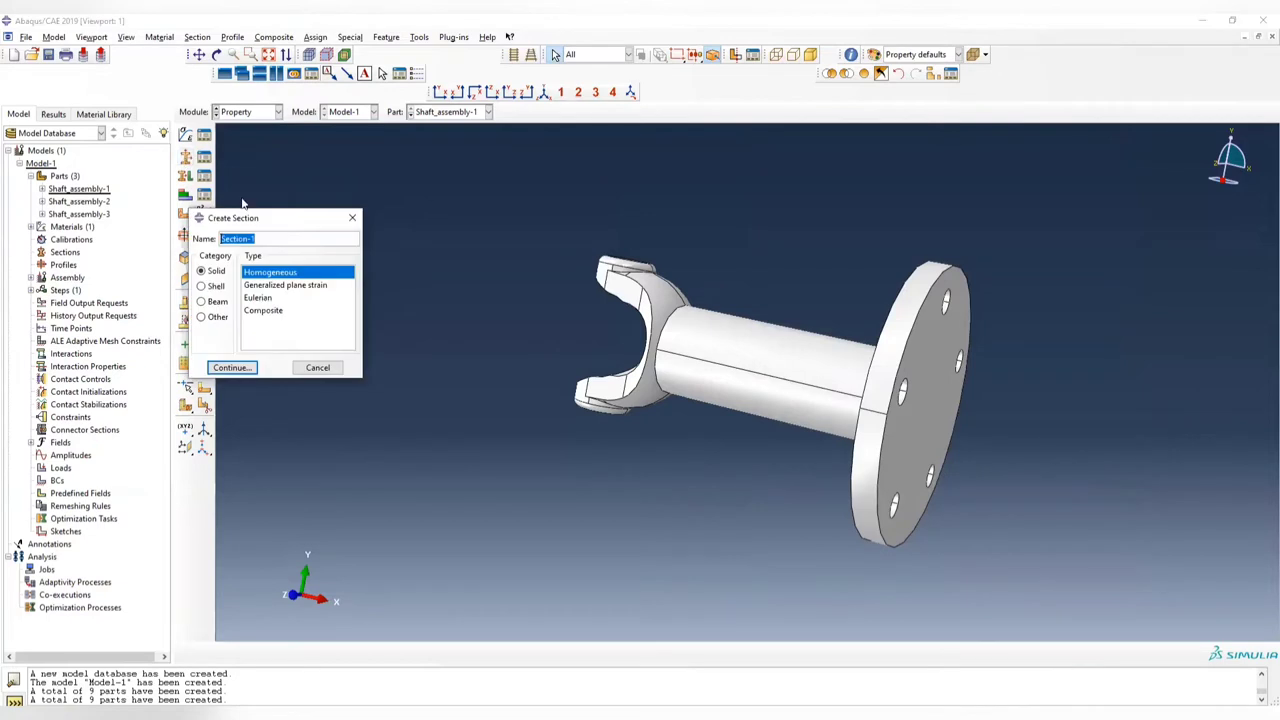
{"action": "type", "text": "aluminum_s"}
{"action": "left_click", "coordinate": [243, 371]}
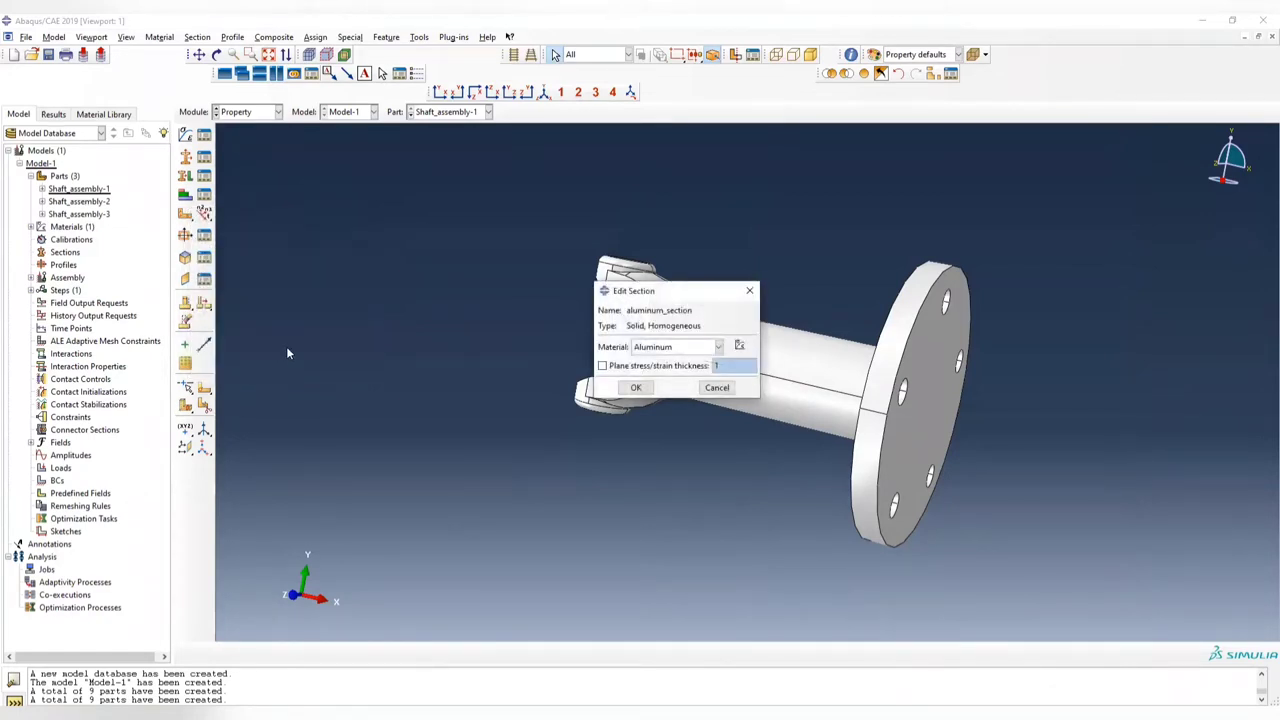
{"action": "left_click", "coordinate": [637, 388]}
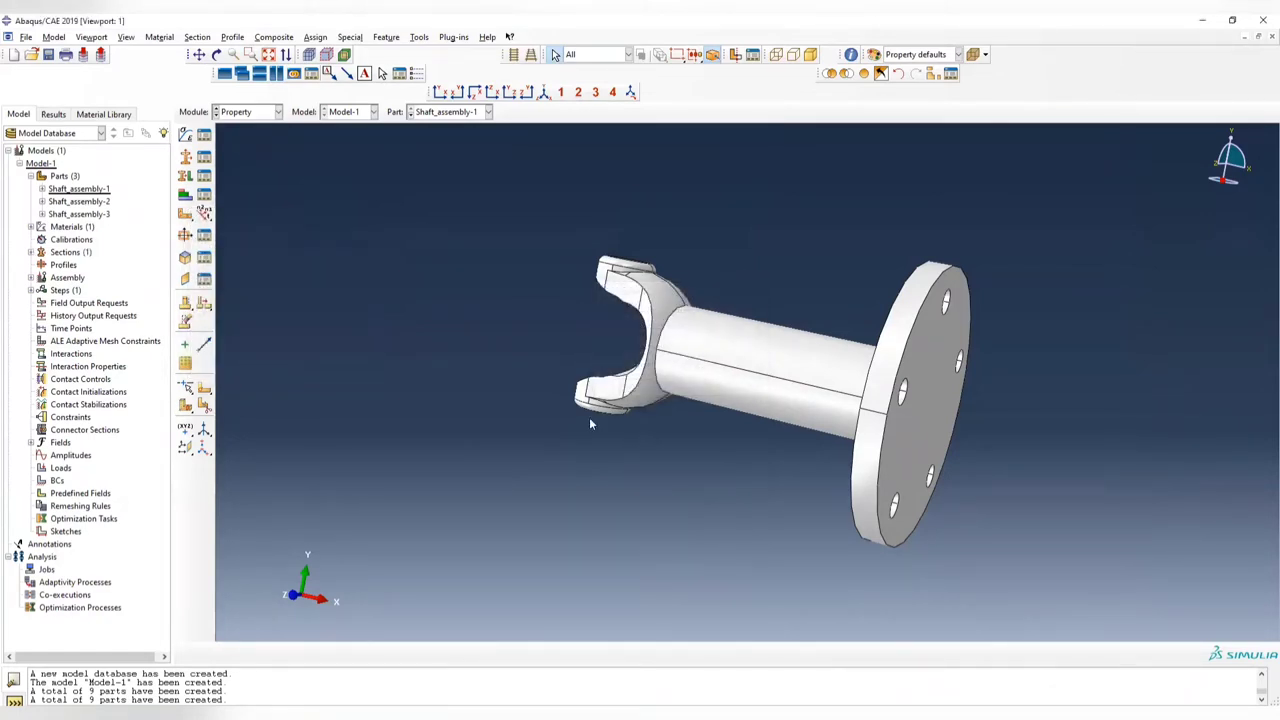
- Assign the aluminum_section section to the entire Shaft_assembly-1 part
{"action": "left_click", "coordinate": [185, 177]}
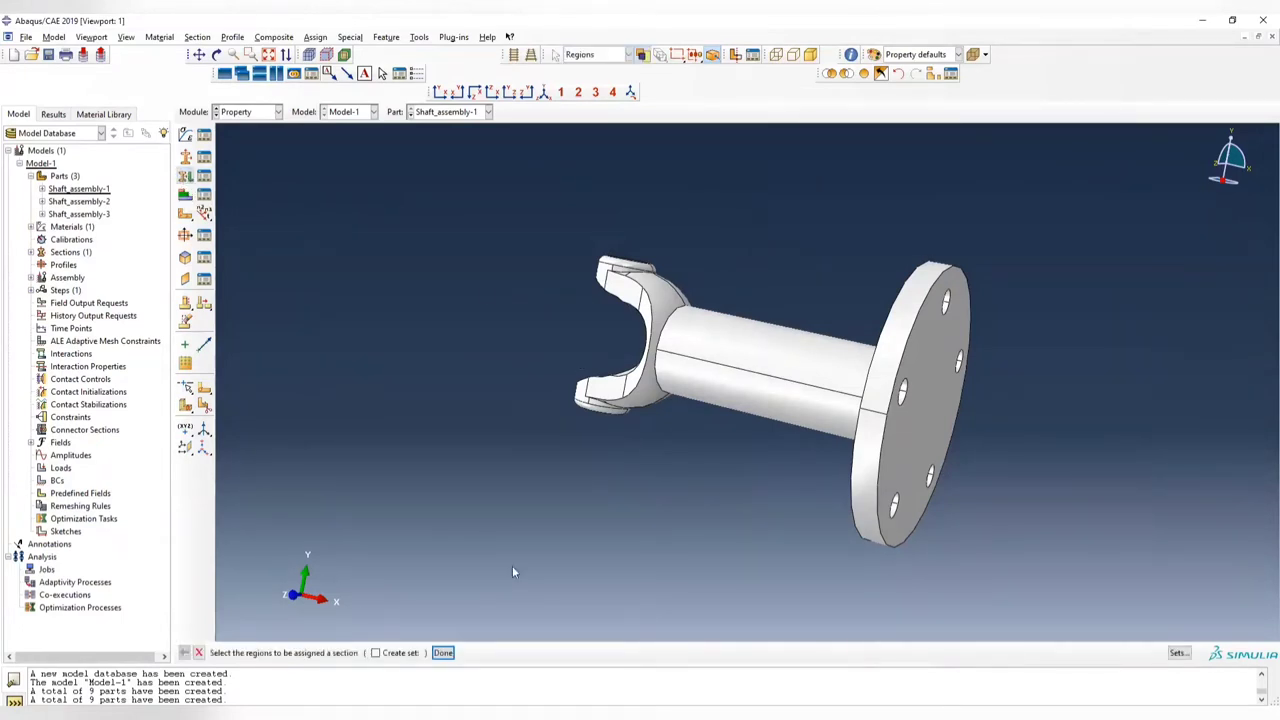
{"action": "left_click_drag", "start_coordinate": [500, 188], "coordinate": [1005, 583]}
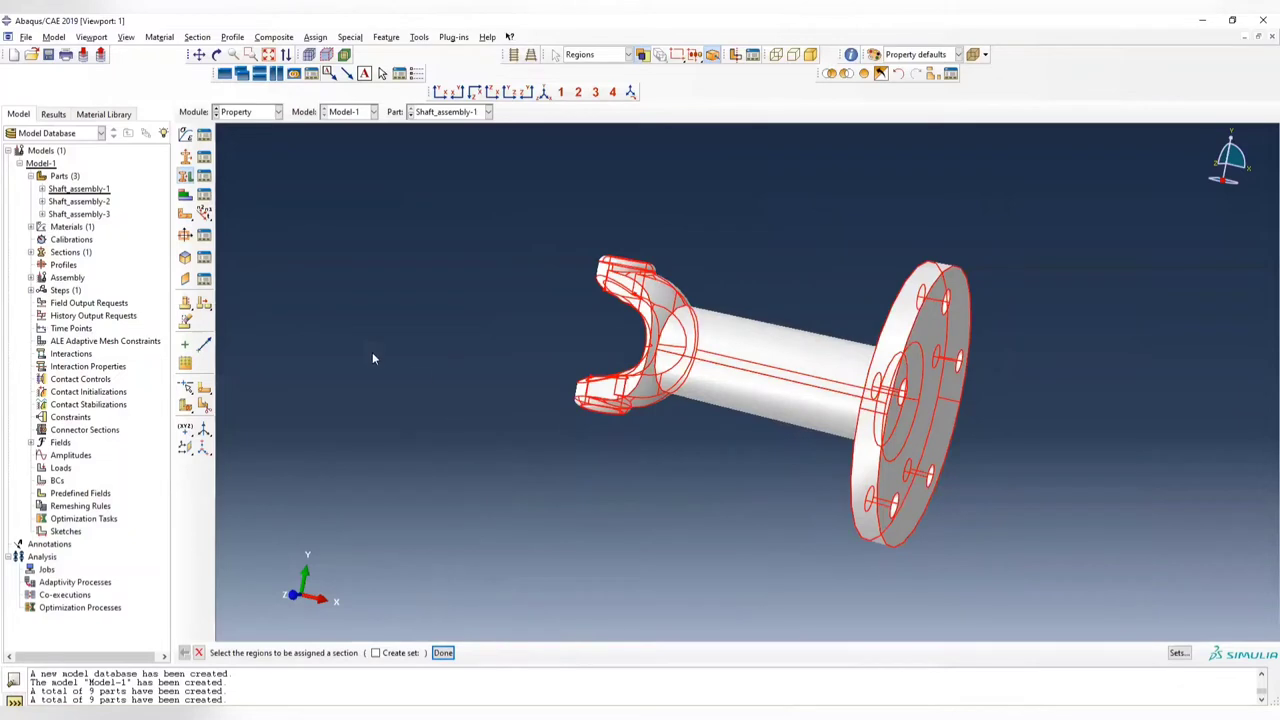
{"action": "left_click", "coordinate": [97, 190]}
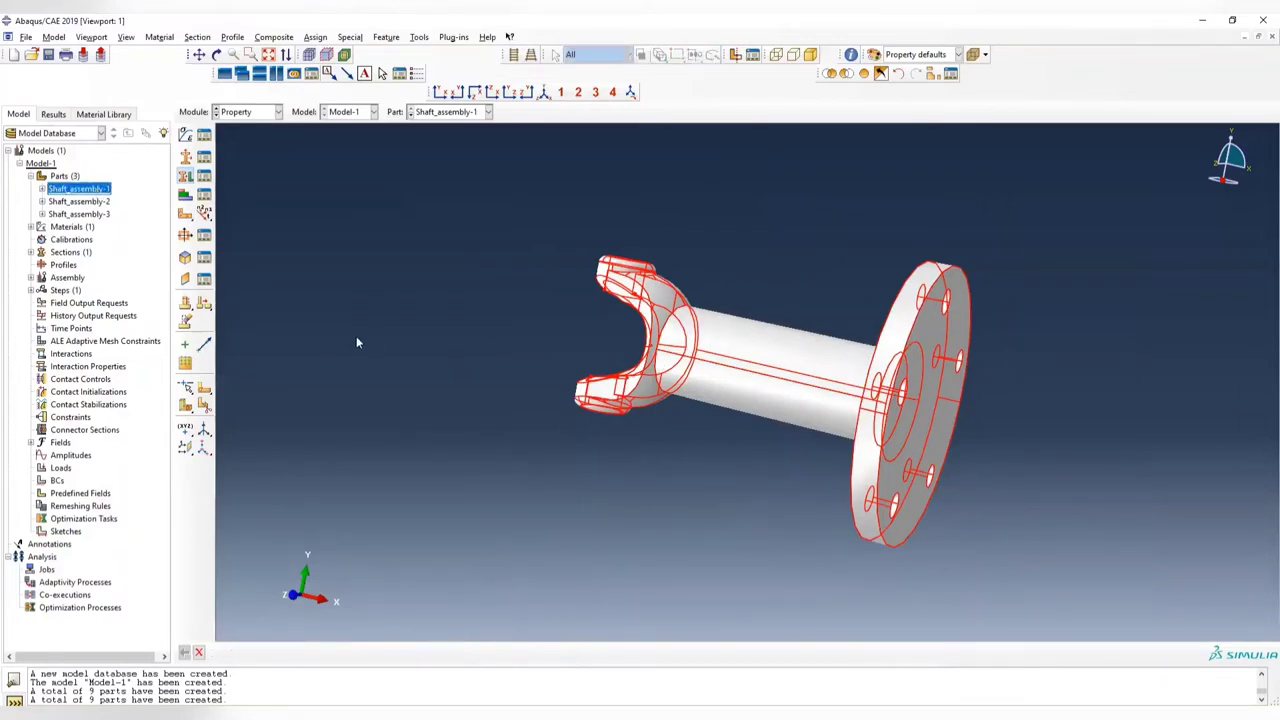
{"action": "left_click", "coordinate": [185, 177]}
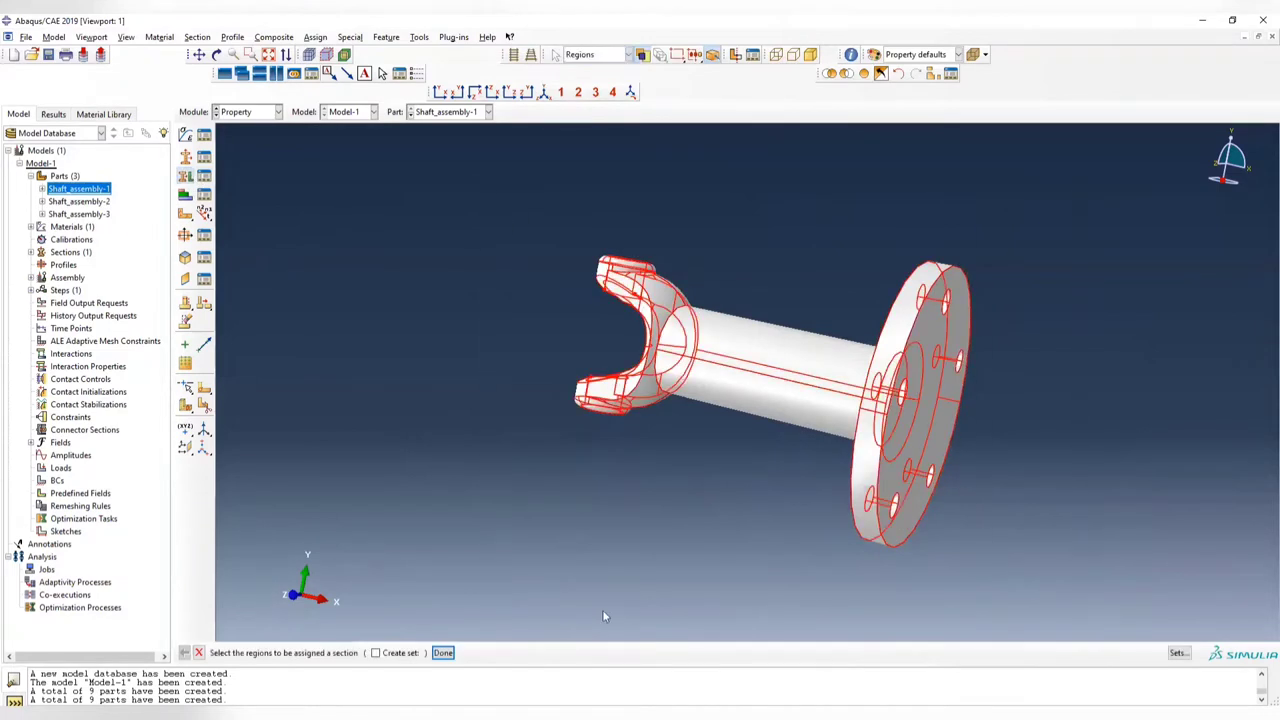
{"action": "left_click", "coordinate": [443, 653]}
{"action": "left_click", "coordinate": [554, 397]}
- Assign the aluminum_section section to the whole cross-shaped part Shaft_assembly-2
{"action": "left_click", "coordinate": [80, 201]}
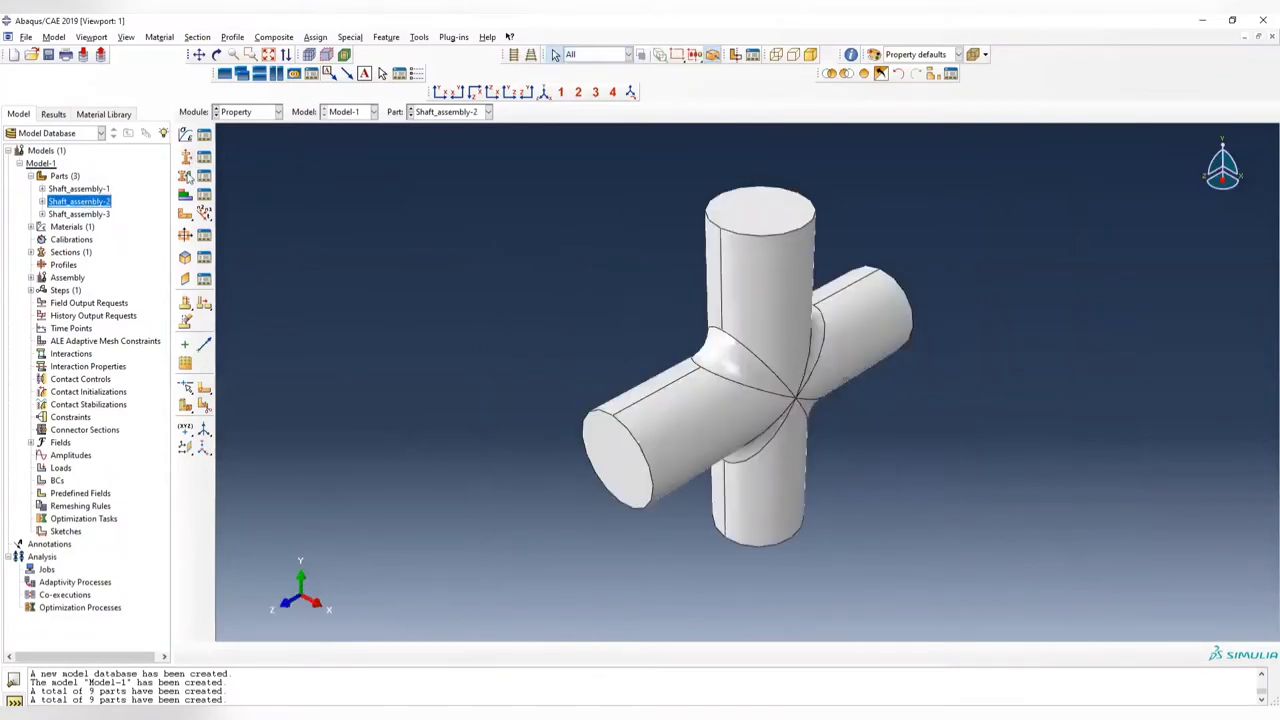
{"action": "left_click", "coordinate": [186, 175]}
{"action": "left_click_drag", "start_coordinate": [486, 150], "coordinate": [965, 614]}
{"action": "left_click", "coordinate": [443, 653]}
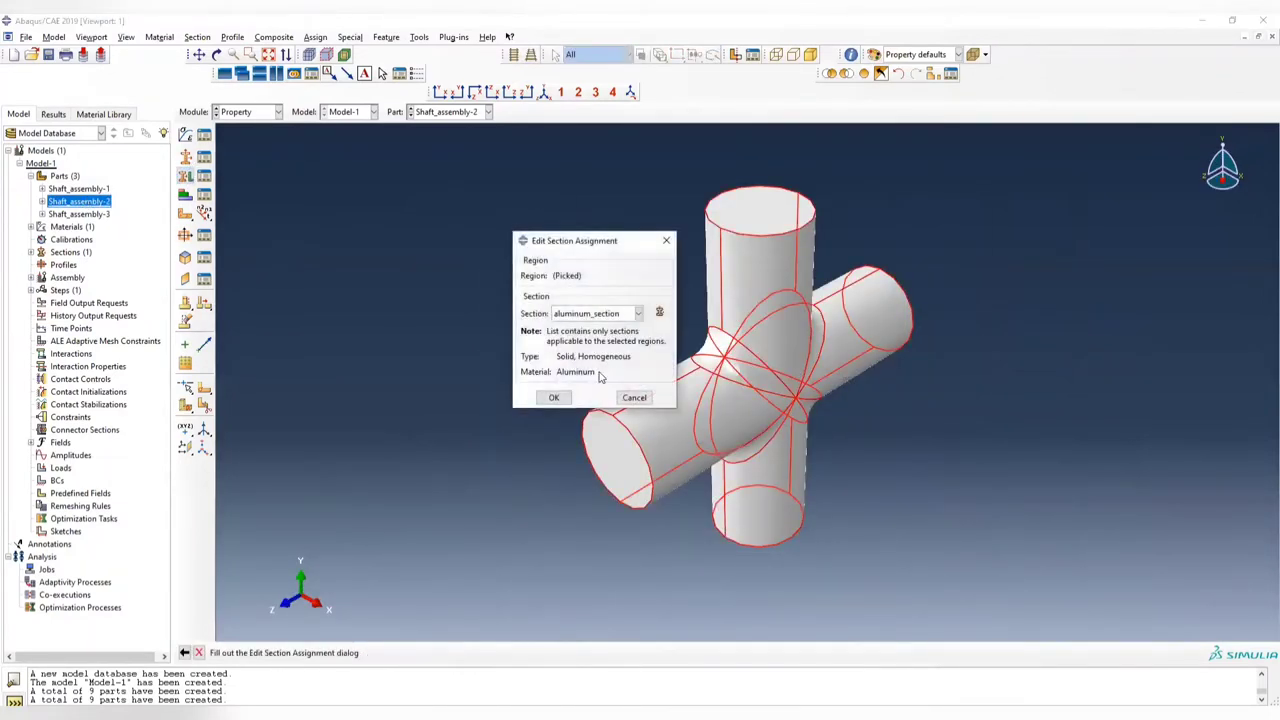
{"action": "left_click", "coordinate": [554, 397]}
- Assign aluminum_section to the whole Shaft_assembly-3 part and check the section assignments on the parts
{"action": "left_click", "coordinate": [80, 214]}
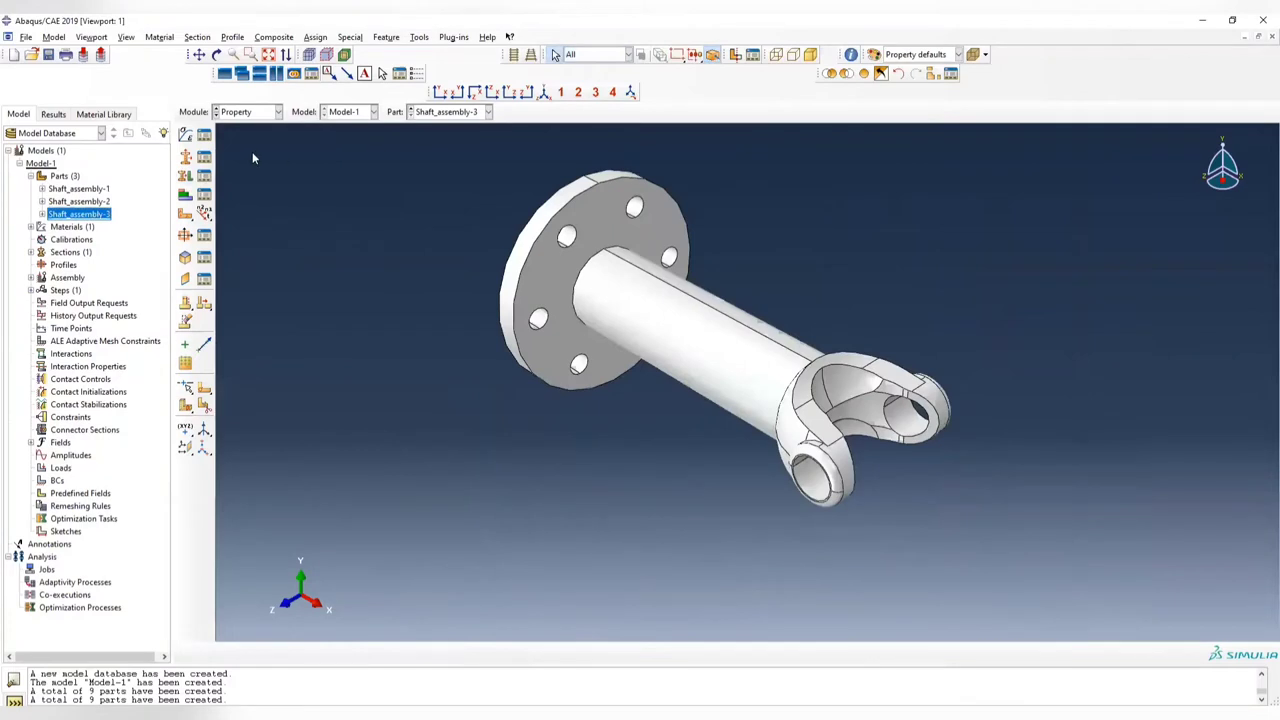
{"action": "left_click", "coordinate": [186, 175]}
{"action": "left_click_drag", "start_coordinate": [437, 163], "coordinate": [773, 350]}
{"action": "left_click", "coordinate": [443, 653]}
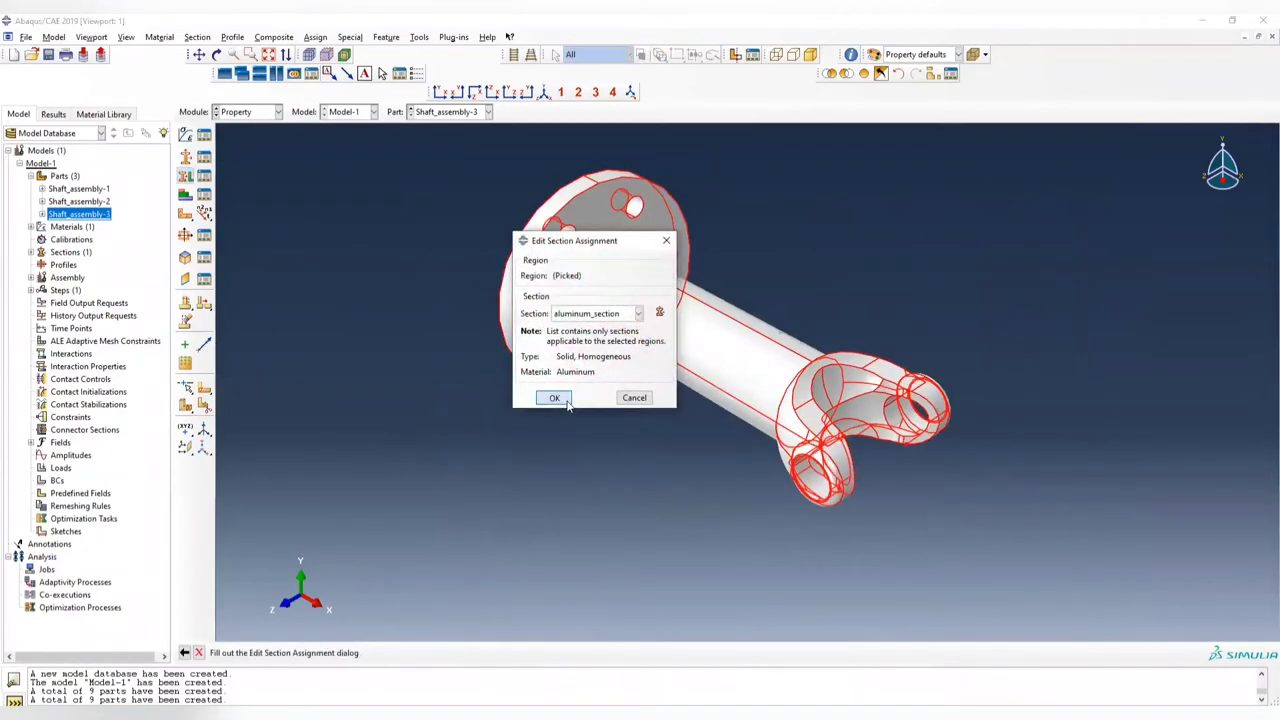
{"action": "left_click", "coordinate": [554, 397]}
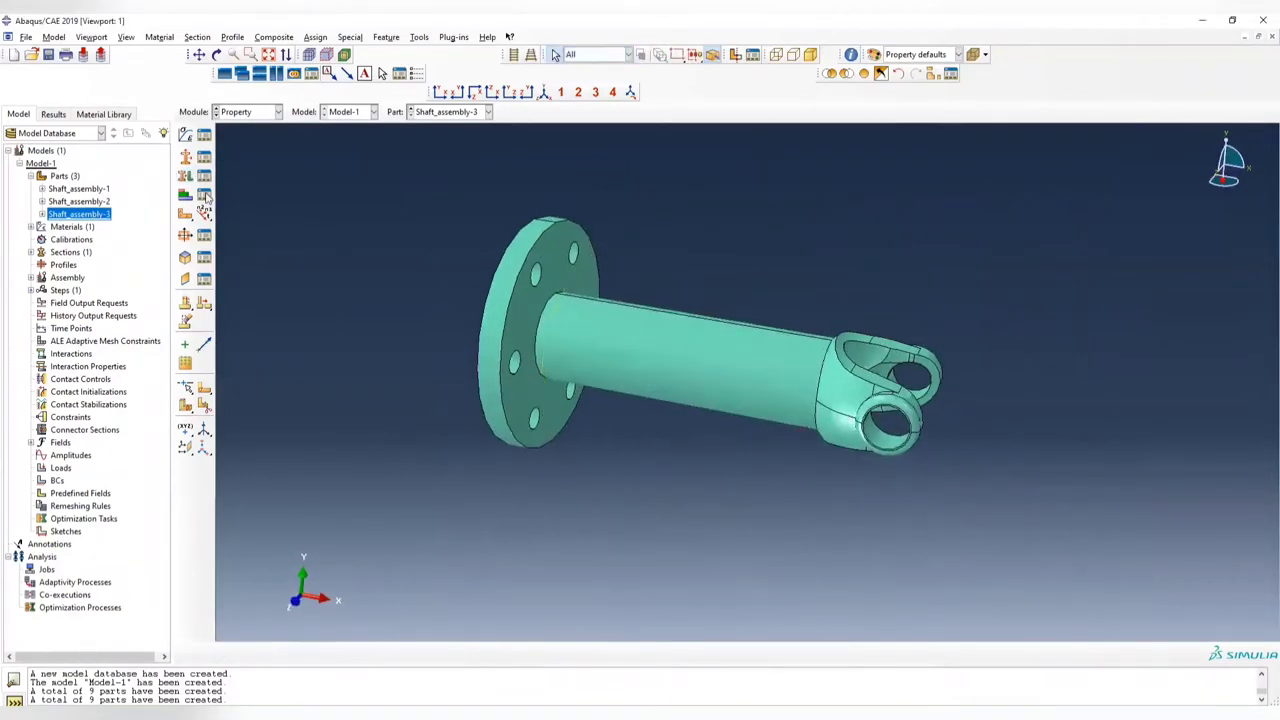
{"action": "left_click", "coordinate": [90, 189]}
{"action": "left_click", "coordinate": [90, 201]}
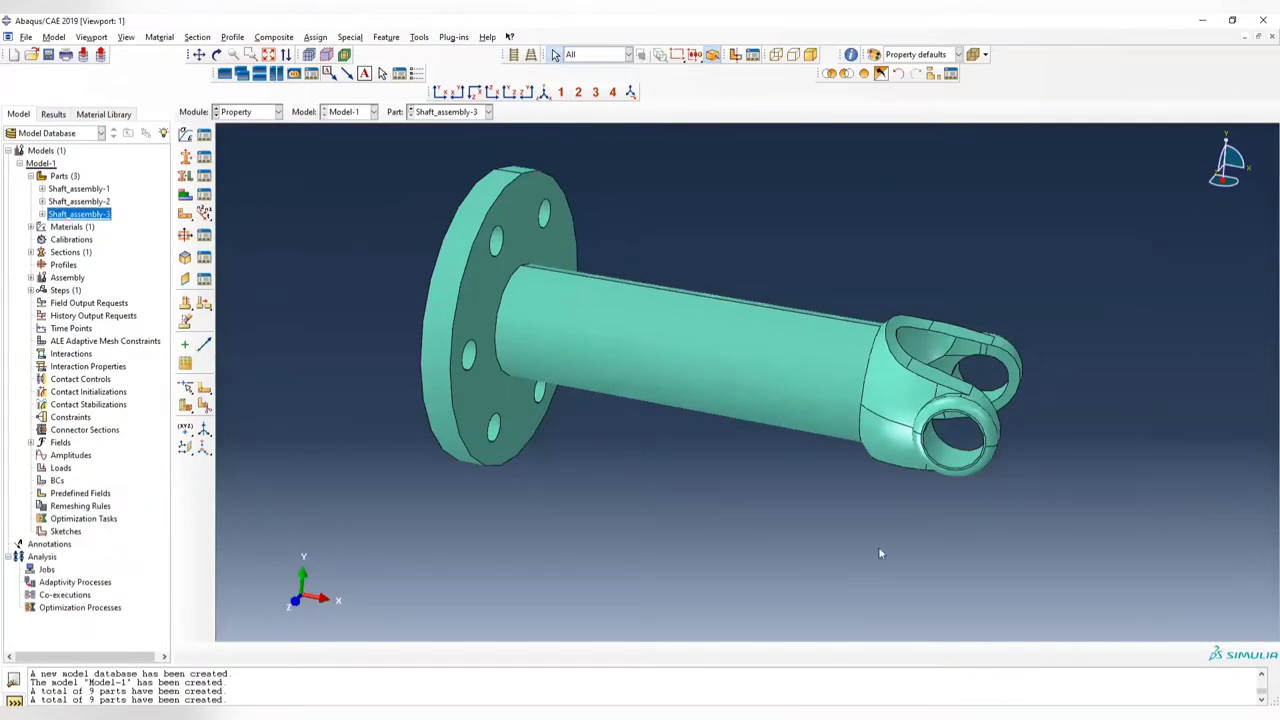
{"action": "left_click_drag", "start_coordinate": [860, 356], "coordinate": [905, 362], "text": "ctrl+alt"}
- Switch to the Assembly module and create independent instances of Shaft_assembly-1, Shaft_assembly-2 and Shaft_assembly-3
{"action": "left_click", "coordinate": [260, 112]}
{"action": "left_click", "coordinate": [270, 155]}
{"action": "left_click", "coordinate": [186, 134]}
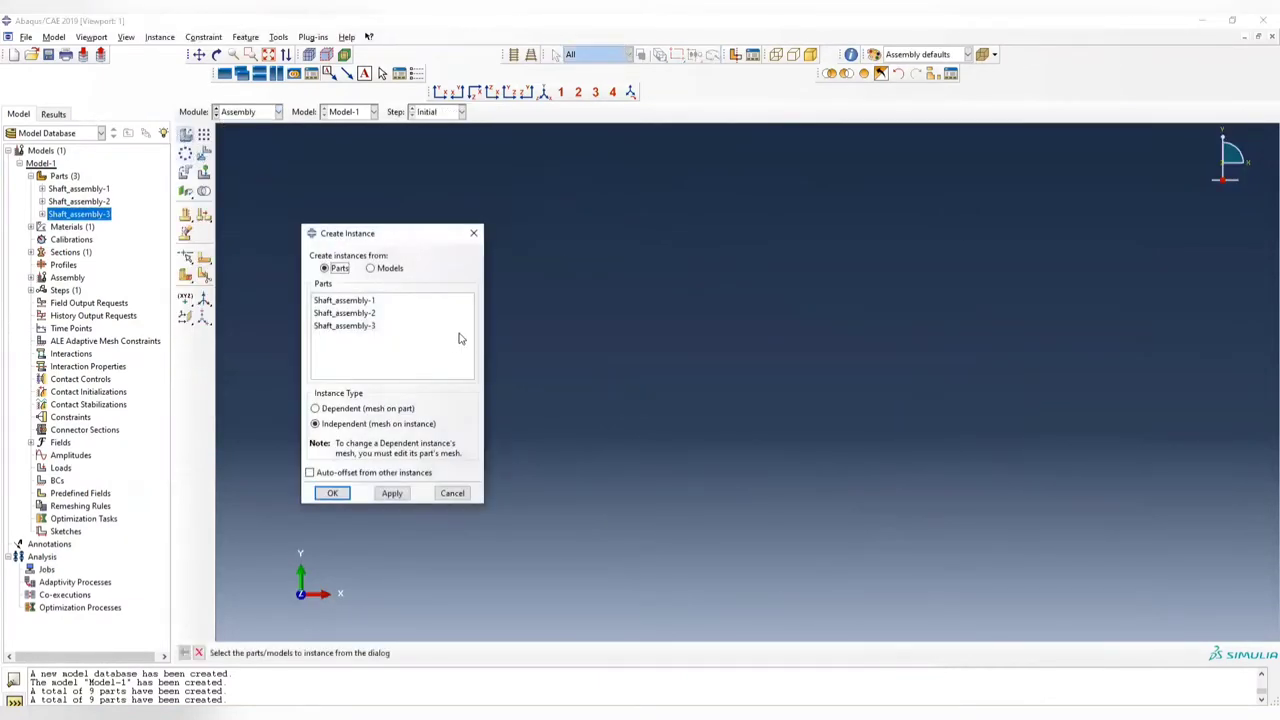
{"action": "left_click", "coordinate": [362, 301]}
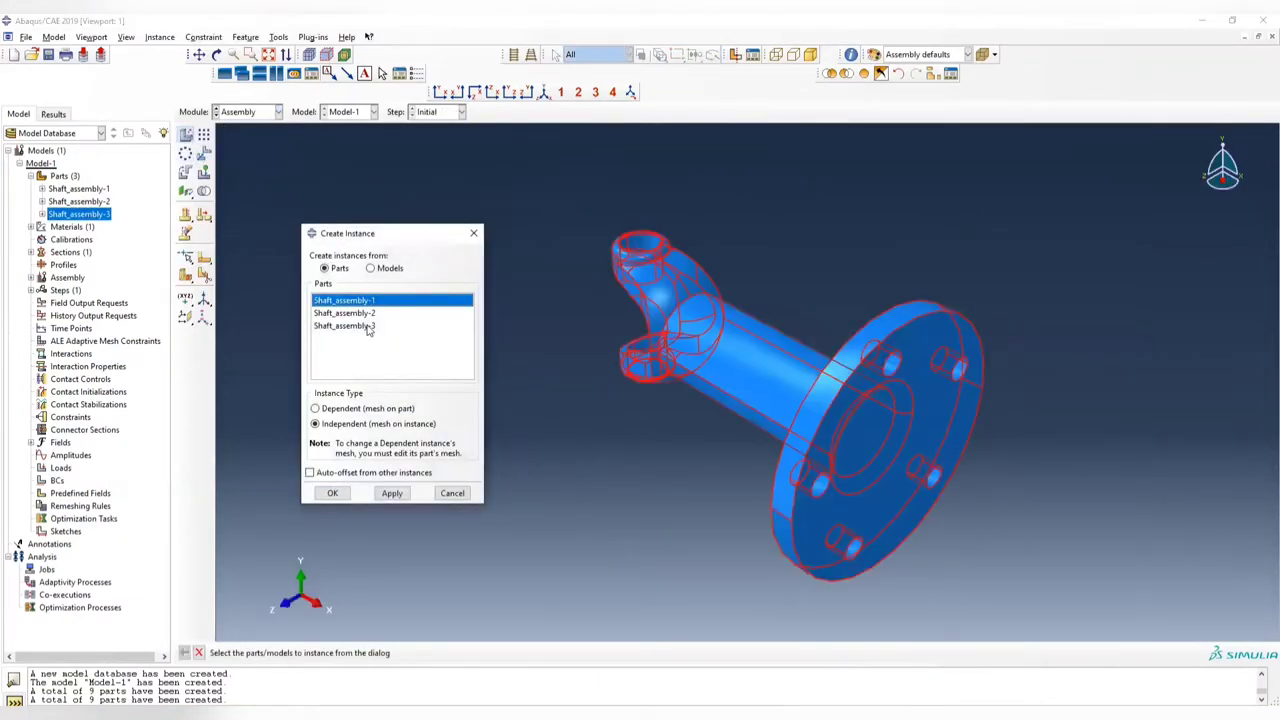
{"action": "left_click", "coordinate": [368, 326], "text": "shift"}
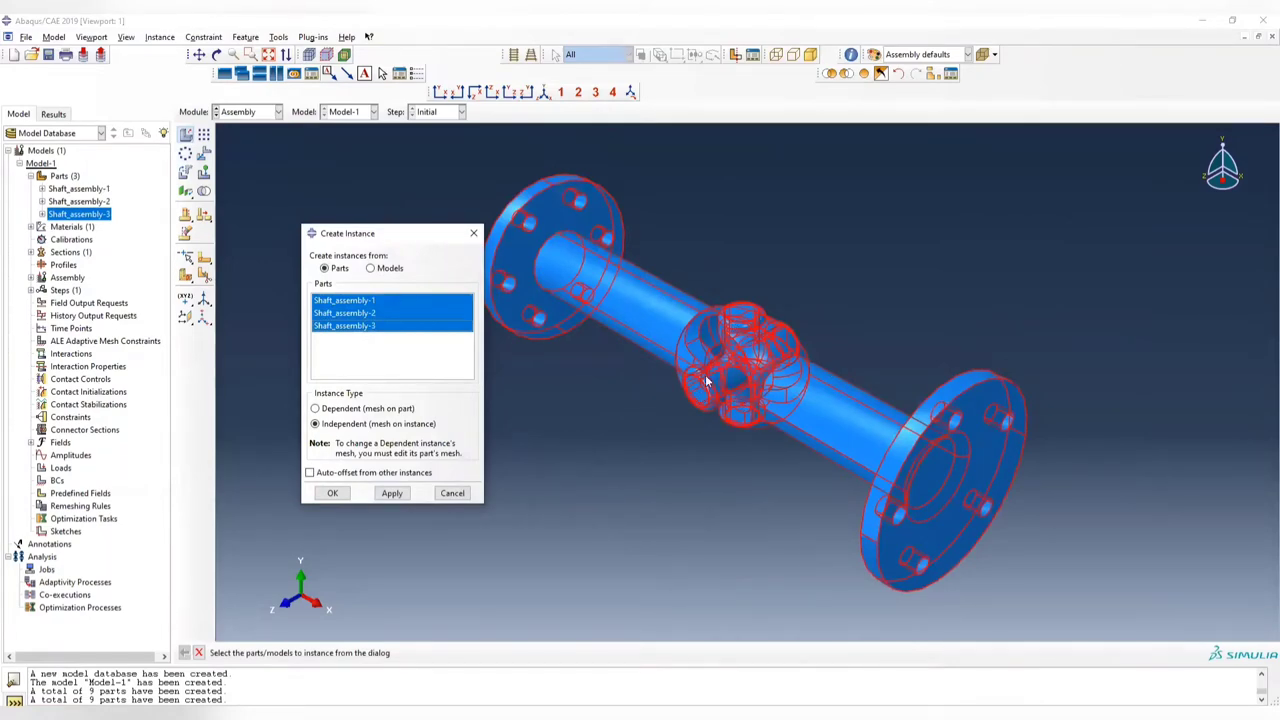
{"action": "left_click_drag", "start_coordinate": [730, 264], "coordinate": [786, 372], "text": "ctrl+alt"}
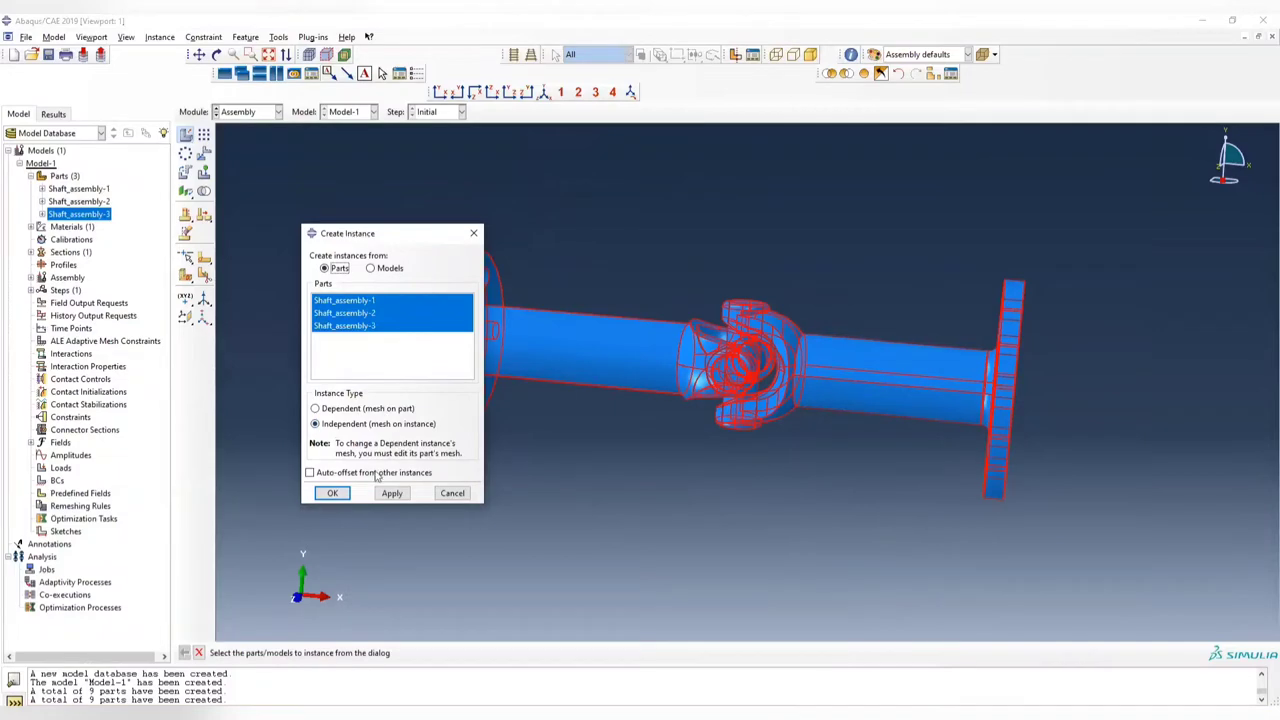
{"action": "left_click", "coordinate": [333, 494]}
- Examine the assembled shaft from several angles, including how the cross piece sits between the two yokes
{"action": "left_click_drag", "start_coordinate": [752, 359], "coordinate": [847, 272], "text": "ctrl+alt"}
{"action": "left_click_drag", "start_coordinate": [778, 330], "coordinate": [723, 477], "text": "ctrl+alt"}
{"action": "left_click_drag", "start_coordinate": [737, 286], "coordinate": [769, 315], "text": "ctrl+alt"}
{"action": "left_click_drag", "start_coordinate": [788, 362], "coordinate": [1036, 341], "text": "ctrl+alt"}
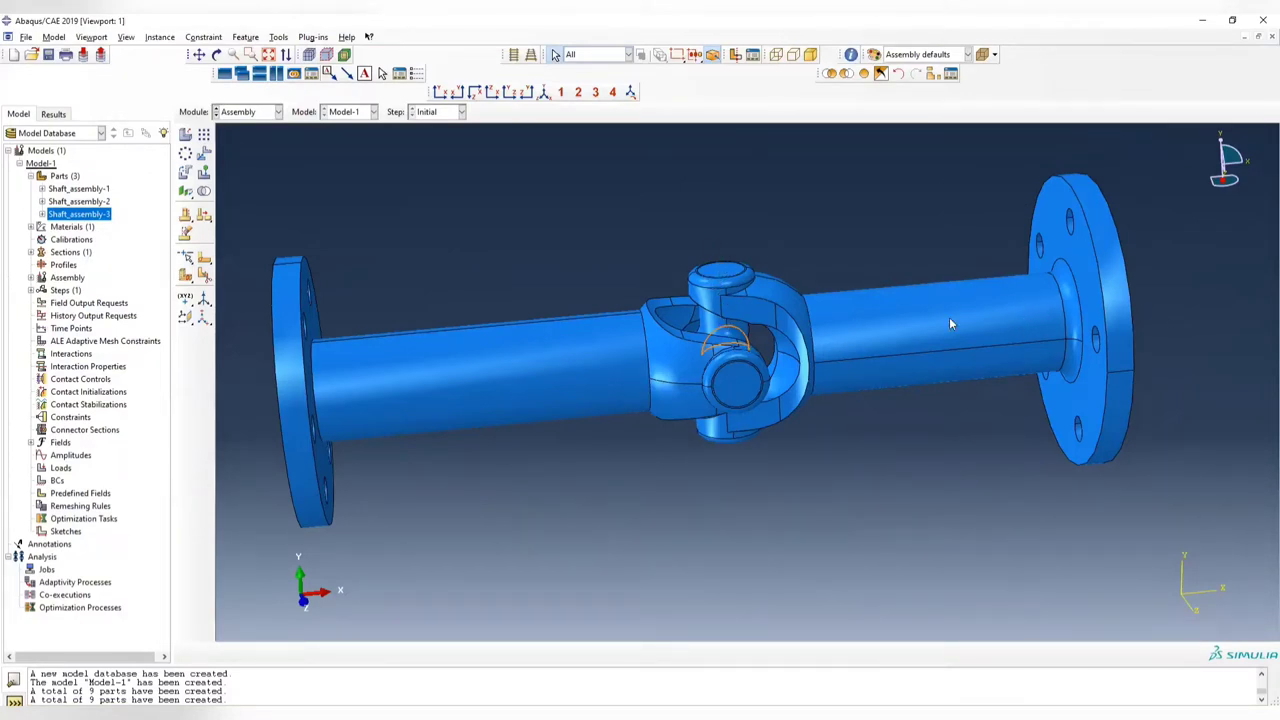
{"action": "scroll", "coordinate": [954, 340], "scroll_direction": "down", "scroll_amount": 3}
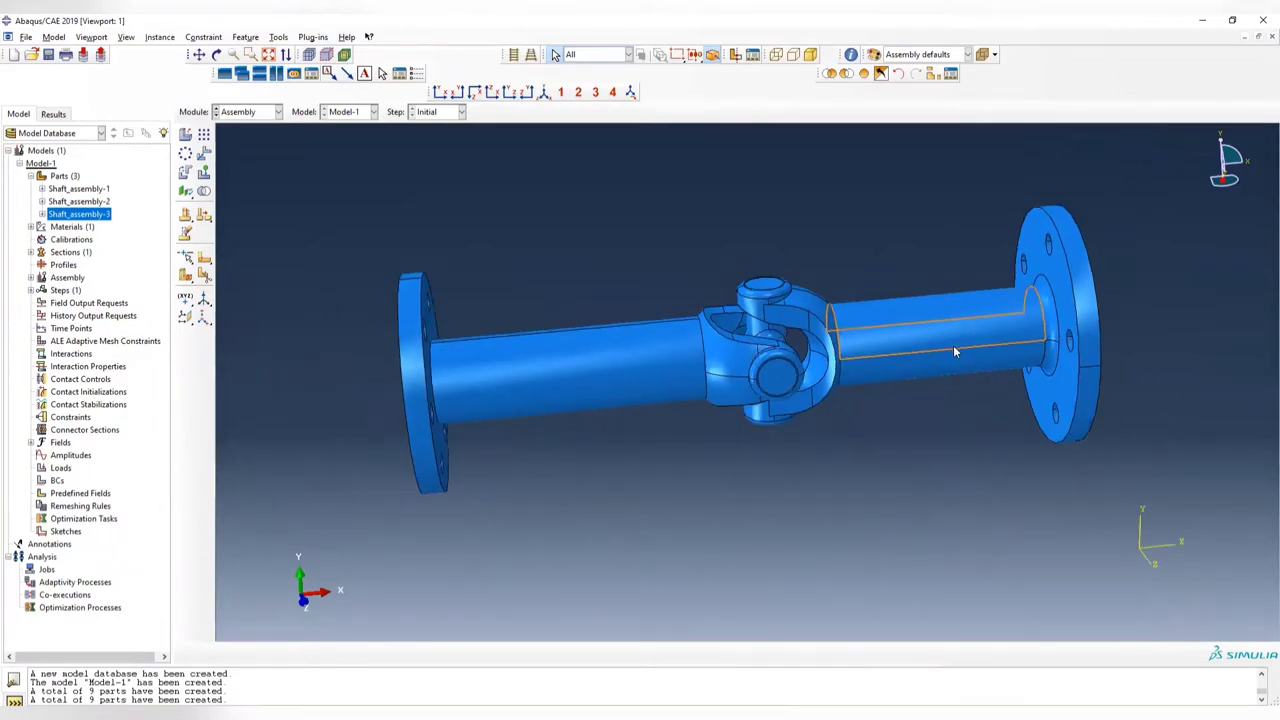
{"action": "left_click_drag", "start_coordinate": [705, 416], "coordinate": [800, 352], "text": "ctrl+alt"}
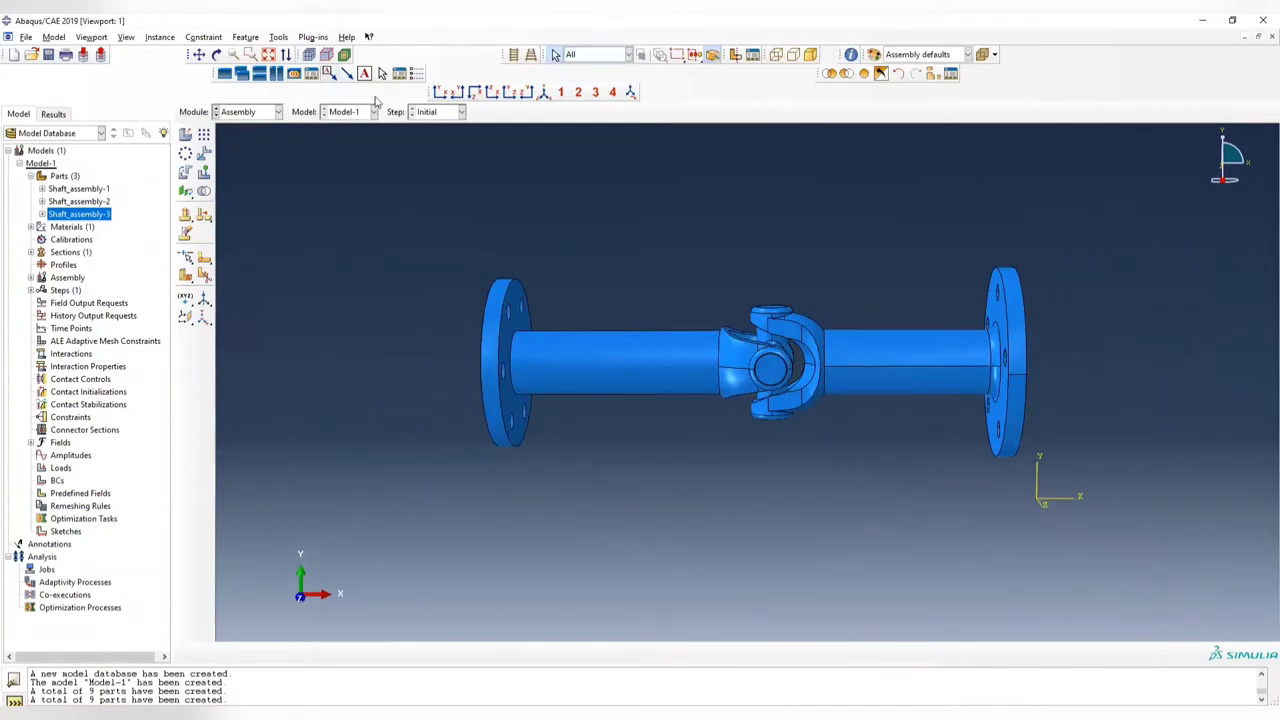
{"action": "left_click", "coordinate": [246, 114]}
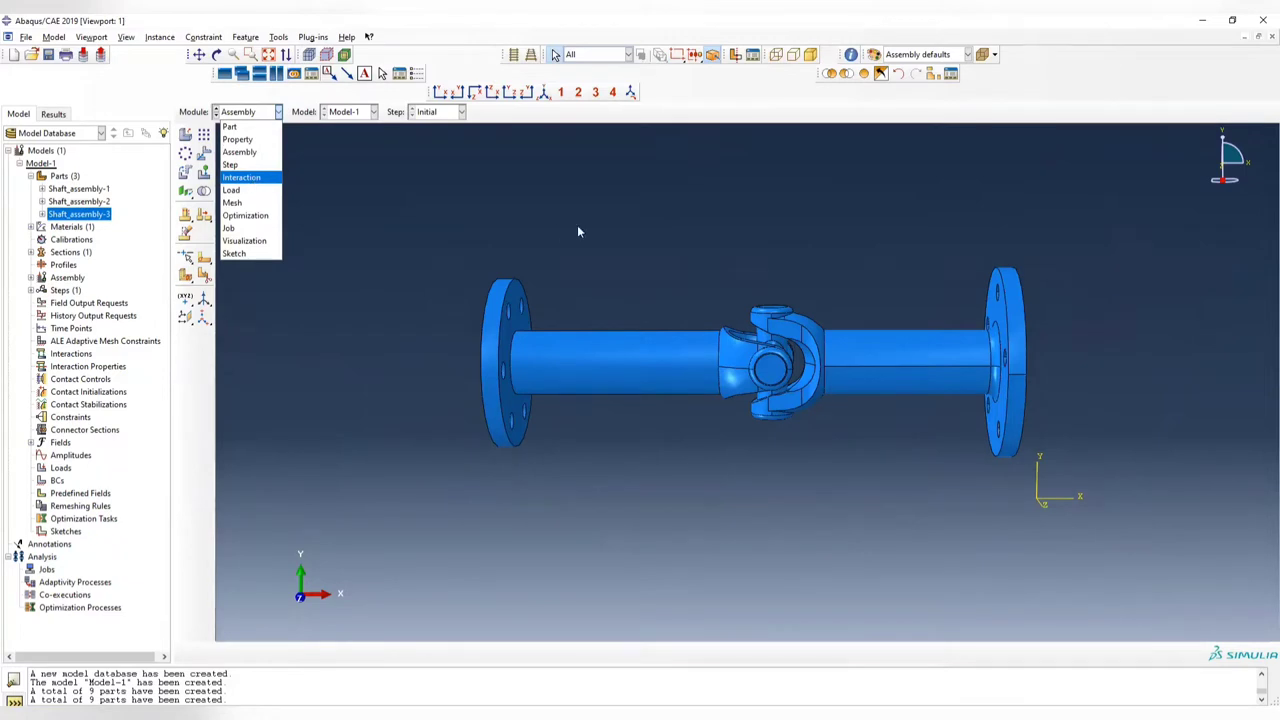
{"action": "left_click", "coordinate": [781, 387]}
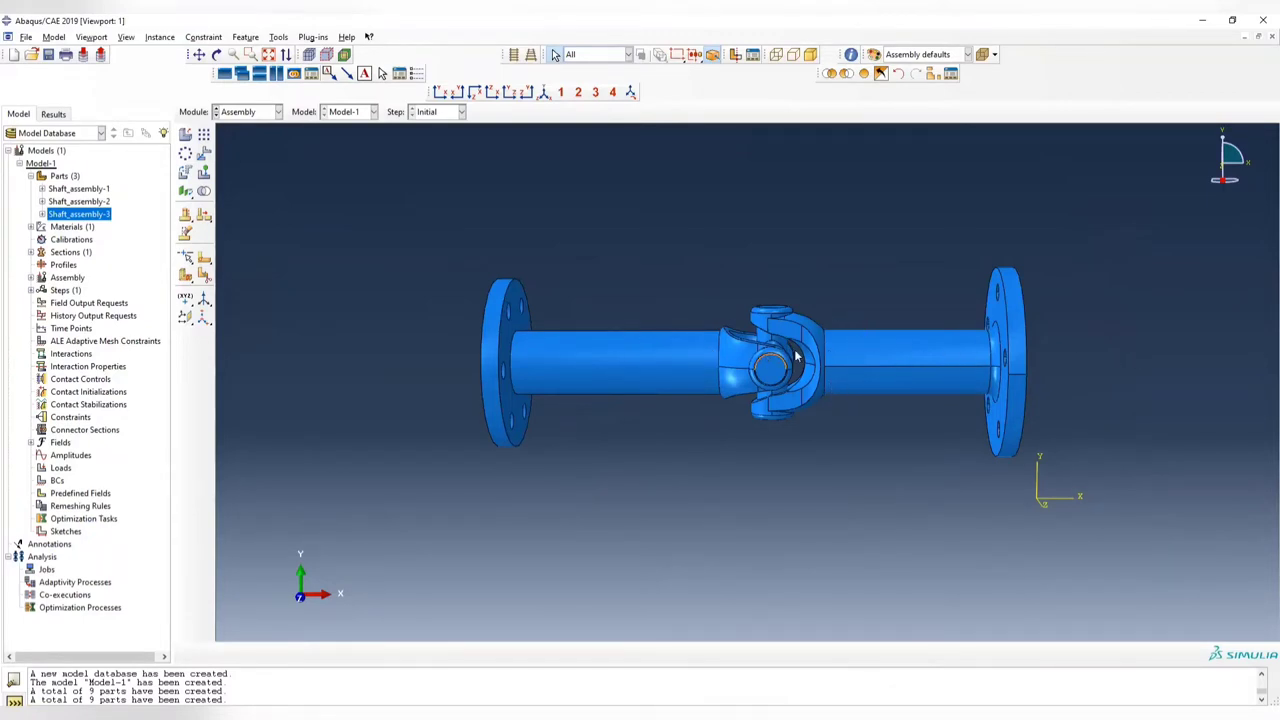
- Switch to the Step module and create a Static, General step named static after the Initial step, keeping its default settings
{"action": "left_click", "coordinate": [252, 113]}
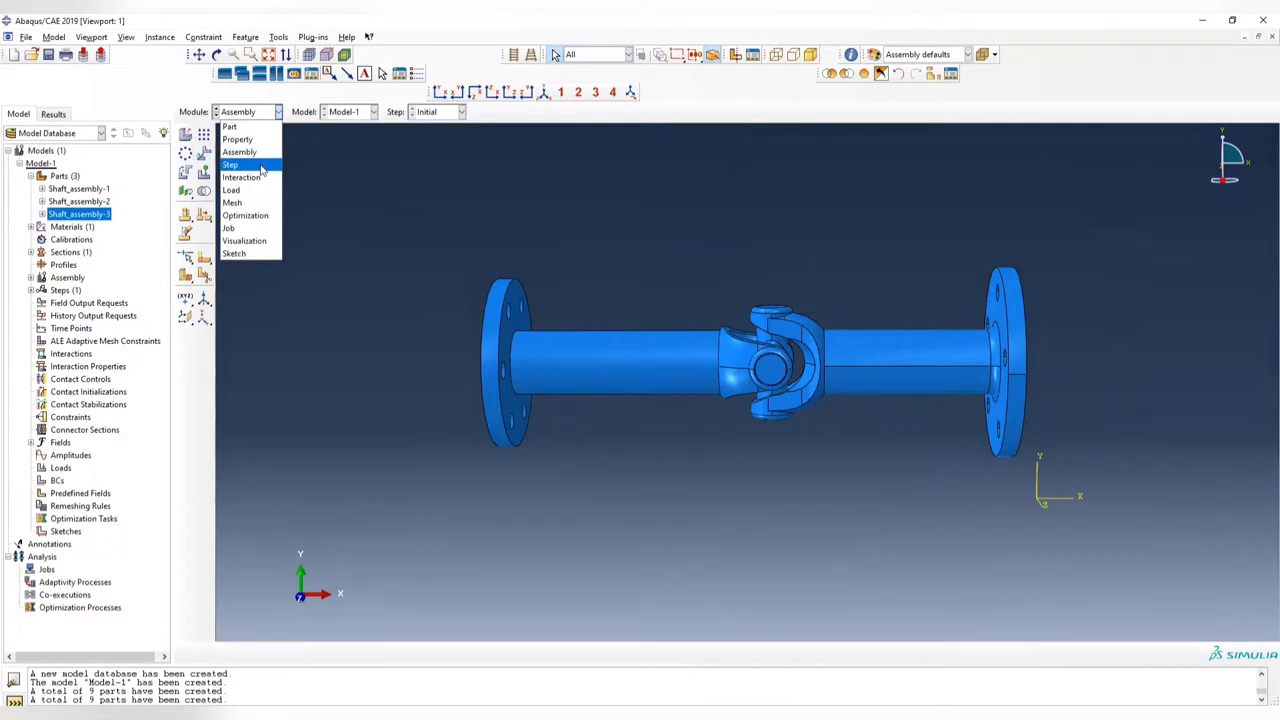
{"action": "left_click", "coordinate": [230, 164]}
{"action": "left_click", "coordinate": [204, 134]}
{"action": "left_click", "coordinate": [302, 333]}
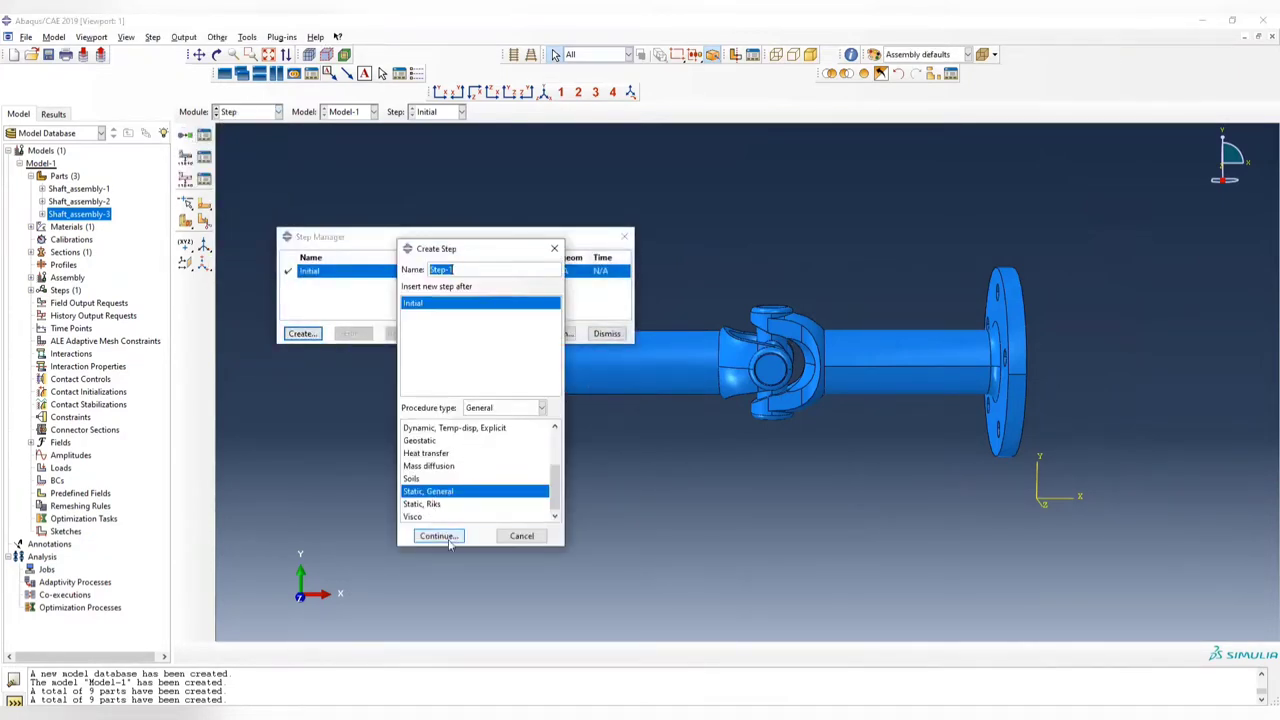
{"action": "type", "text": "stat"}
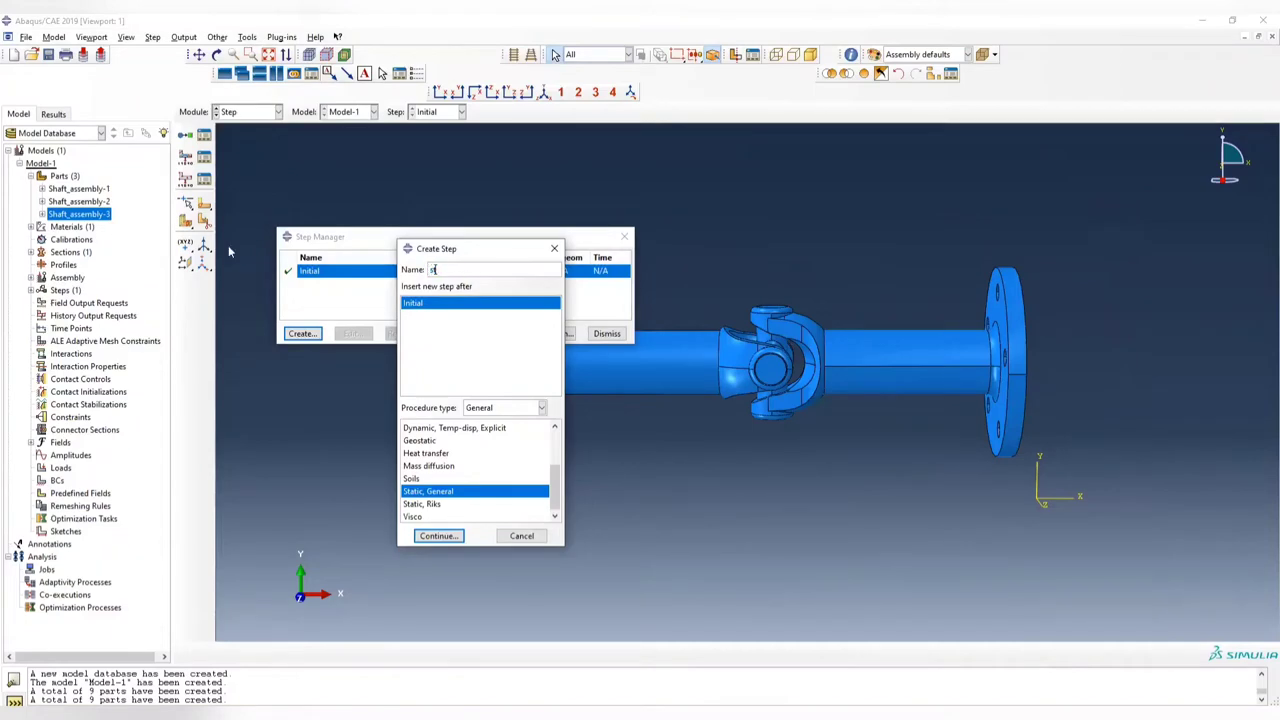
{"action": "left_click", "coordinate": [439, 536]}
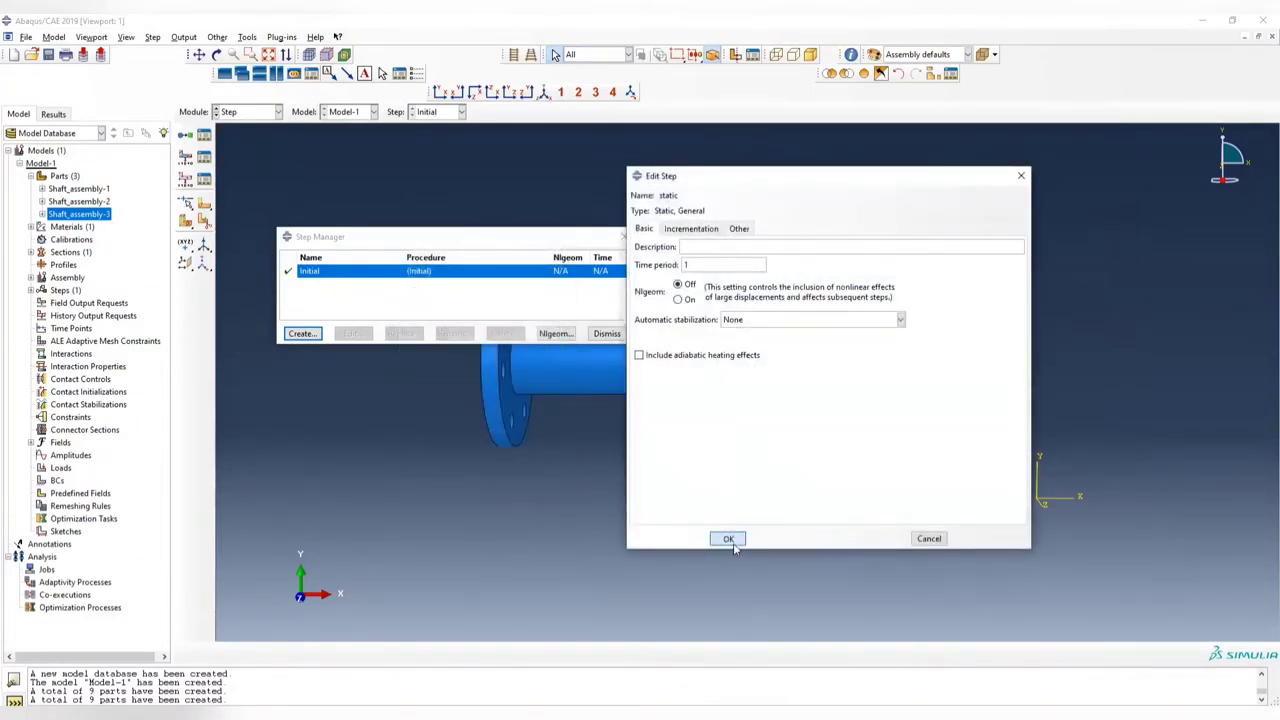
{"action": "left_click", "coordinate": [728, 540]}
{"action": "left_click", "coordinate": [624, 237]}
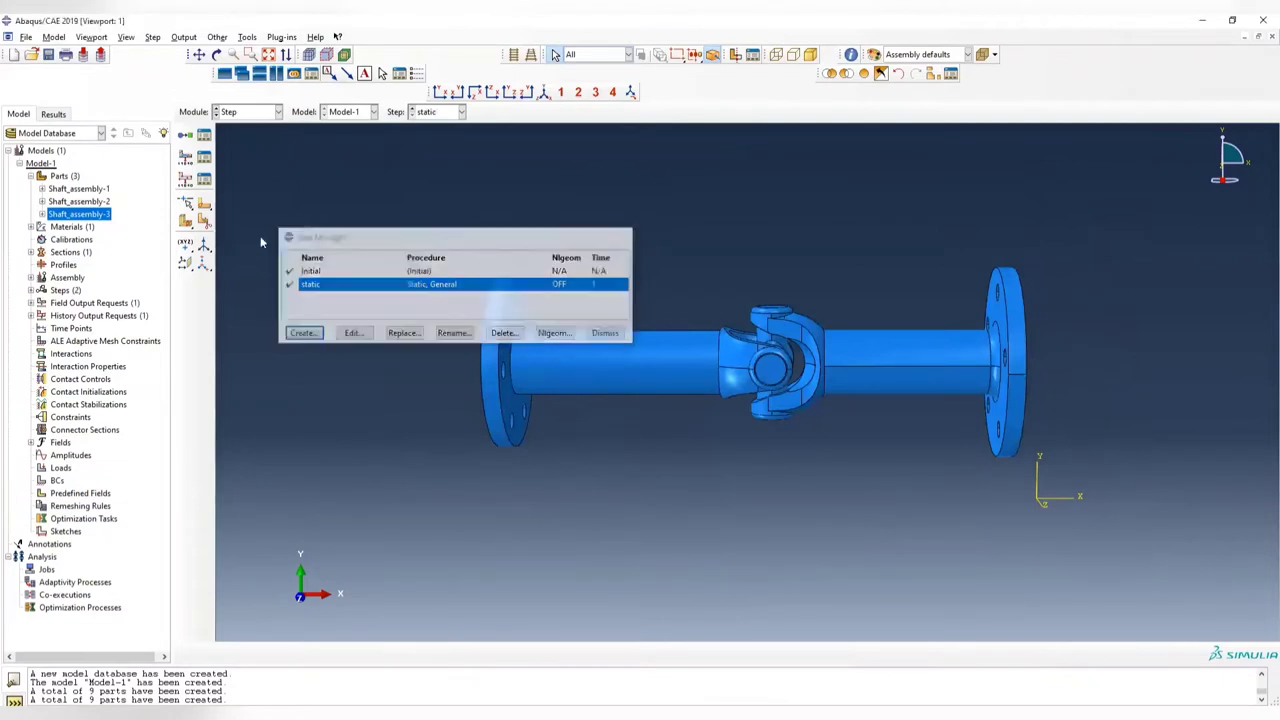
- Switch to the Interaction module and open the Constraint Manager
{"action": "left_click", "coordinate": [250, 111]}
{"action": "left_click", "coordinate": [241, 177]}
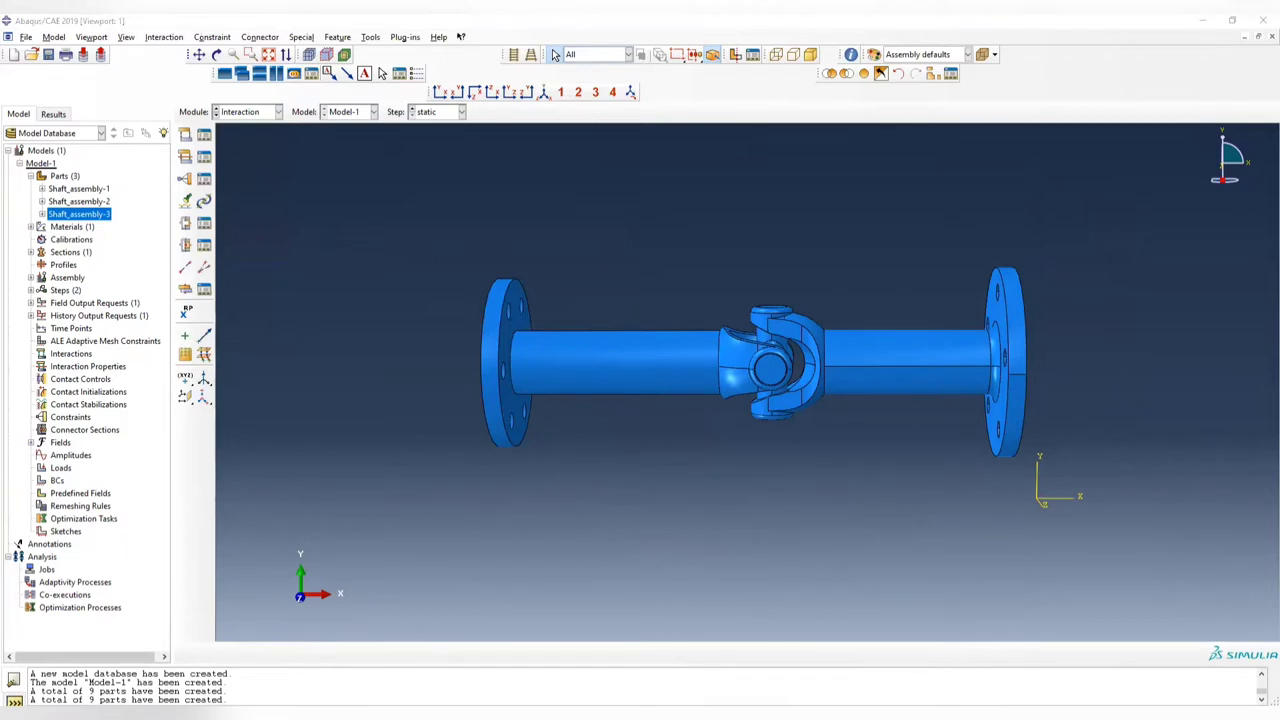
{"action": "left_click", "coordinate": [203, 134]}
{"action": "left_click", "coordinate": [592, 181]}
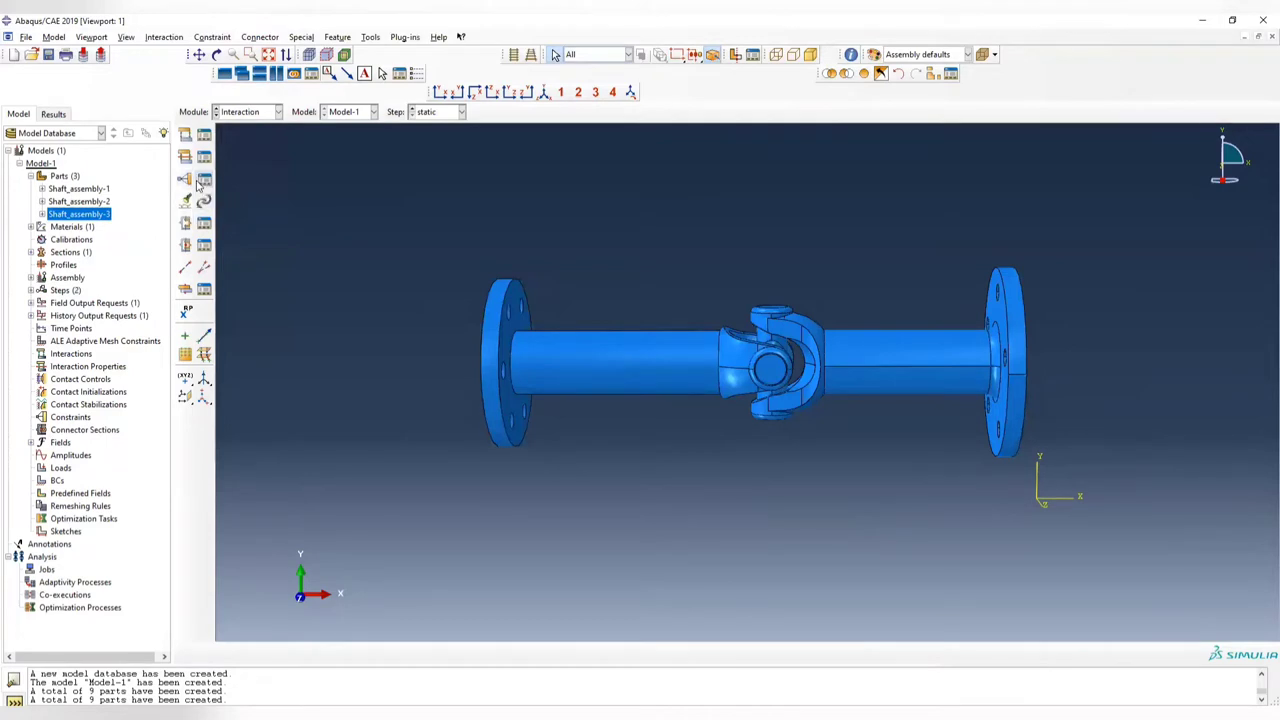
{"action": "left_click", "coordinate": [202, 179]}
- Examine the contact areas between the cross piece and both yokes, and review the problem statement slide
{"action": "left_click_drag", "start_coordinate": [941, 274], "coordinate": [803, 253], "text": "ctrl+alt"}
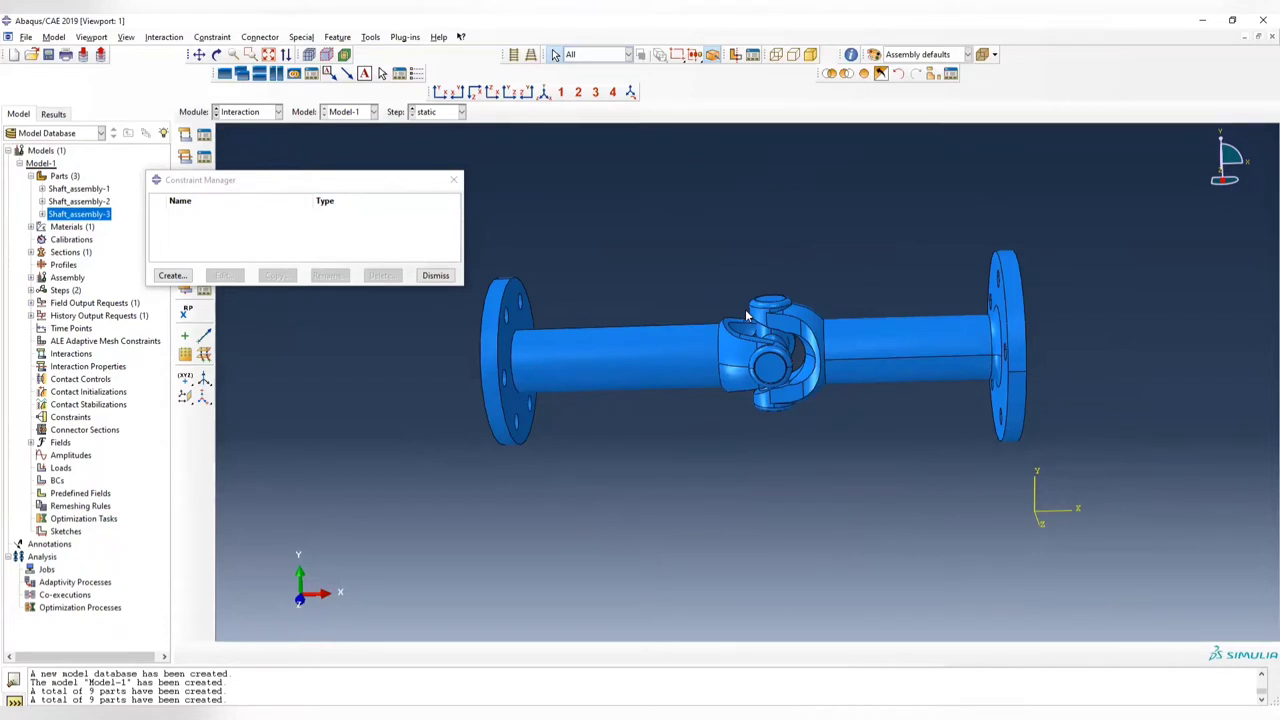
{"action": "left_click_drag", "start_coordinate": [767, 302], "coordinate": [760, 296], "text": "ctrl+alt"}
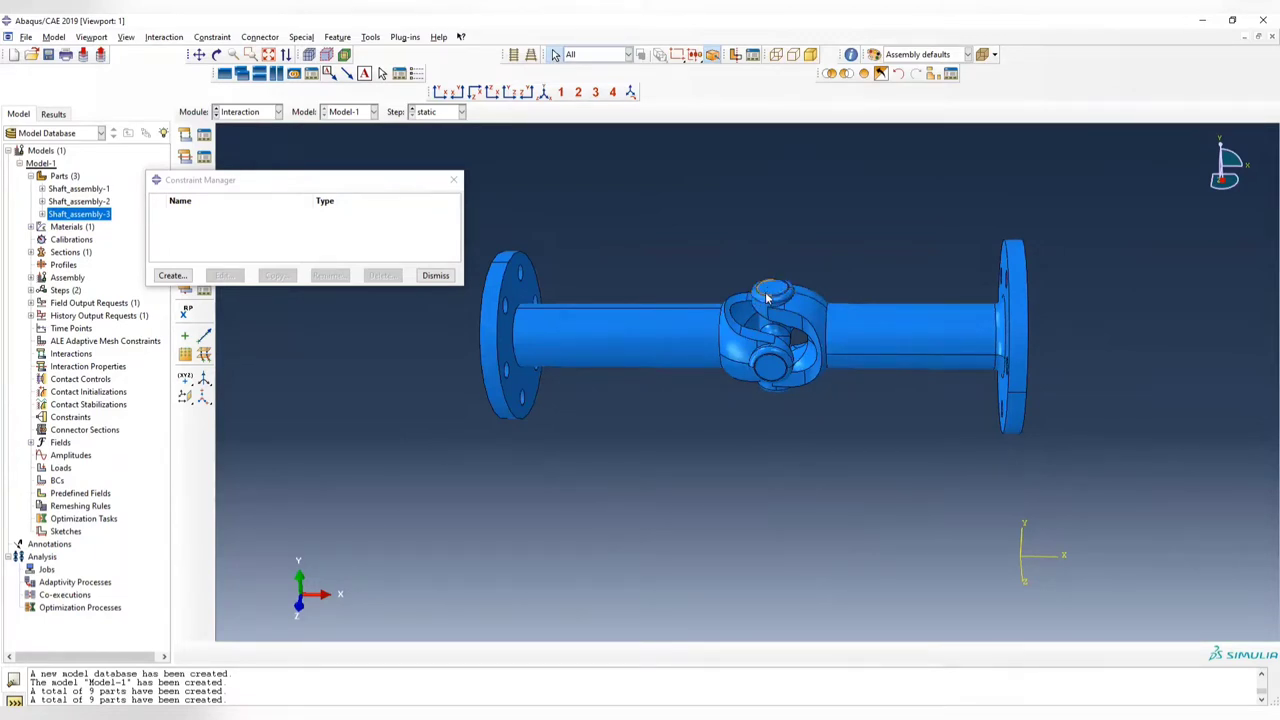
{"action": "left_click_drag", "start_coordinate": [767, 298], "coordinate": [857, 420], "text": "ctrl+alt"}
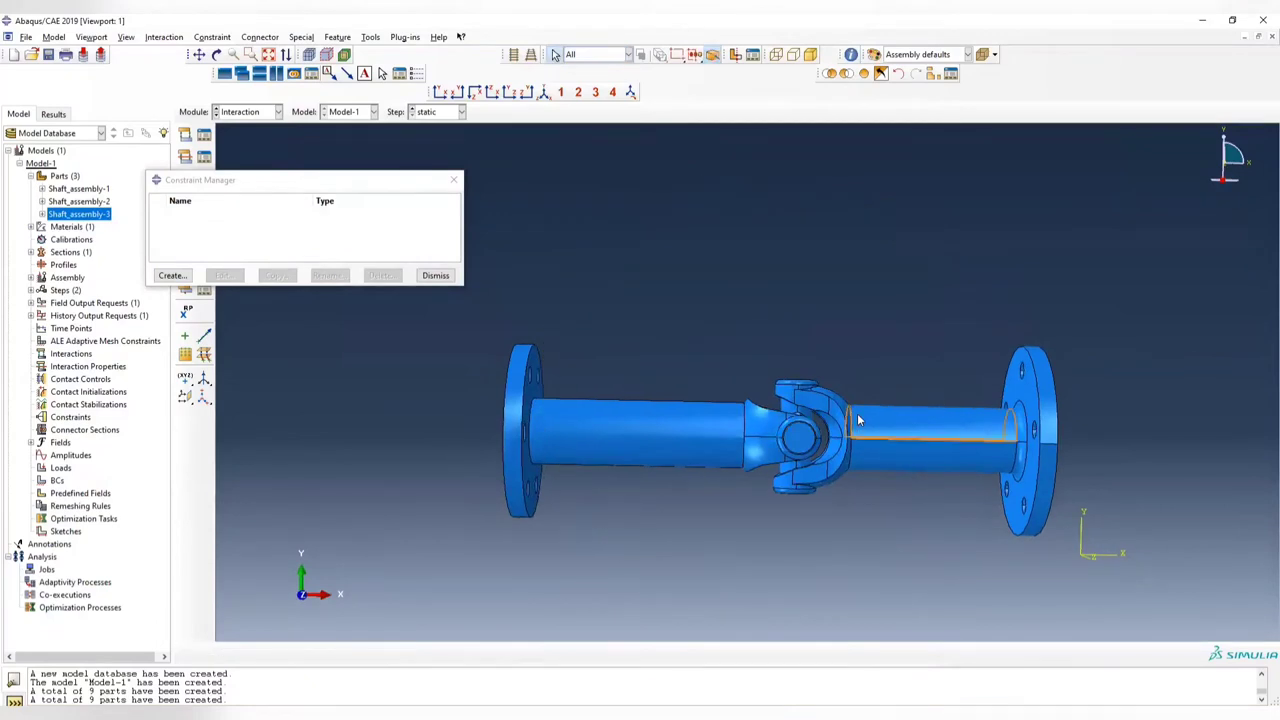
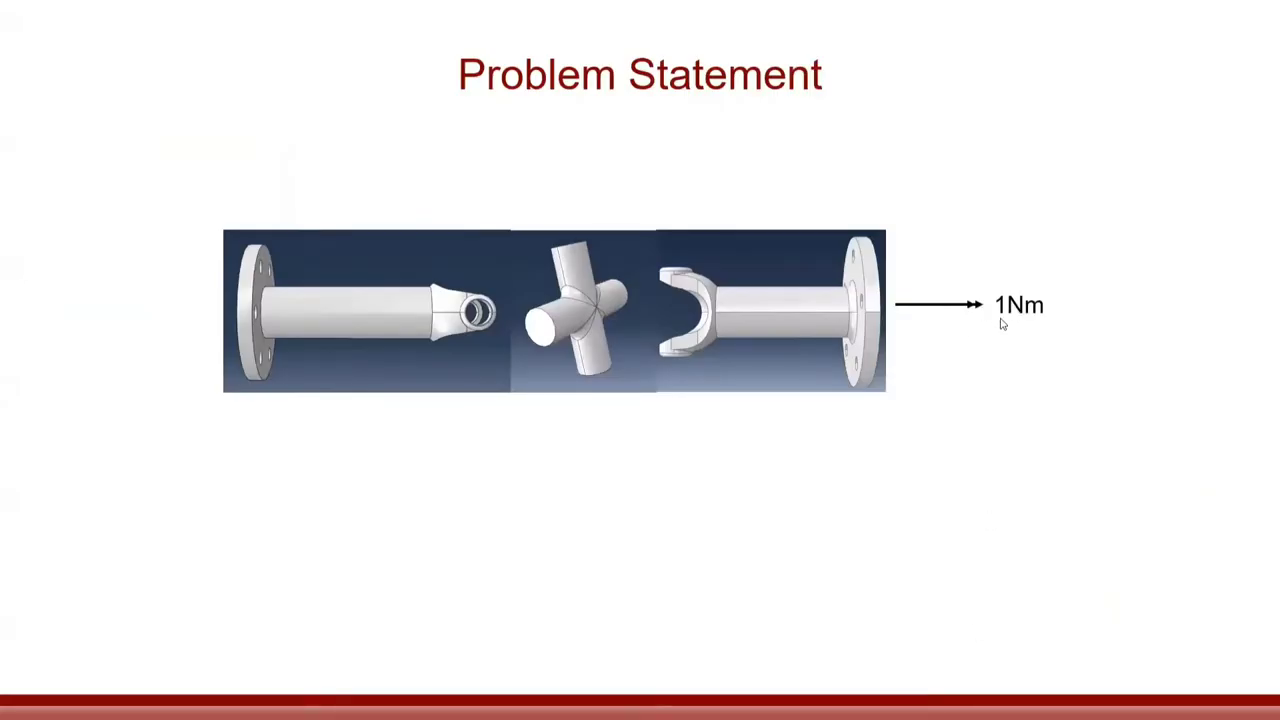
{"action": "key", "text": "alt+Tab"}
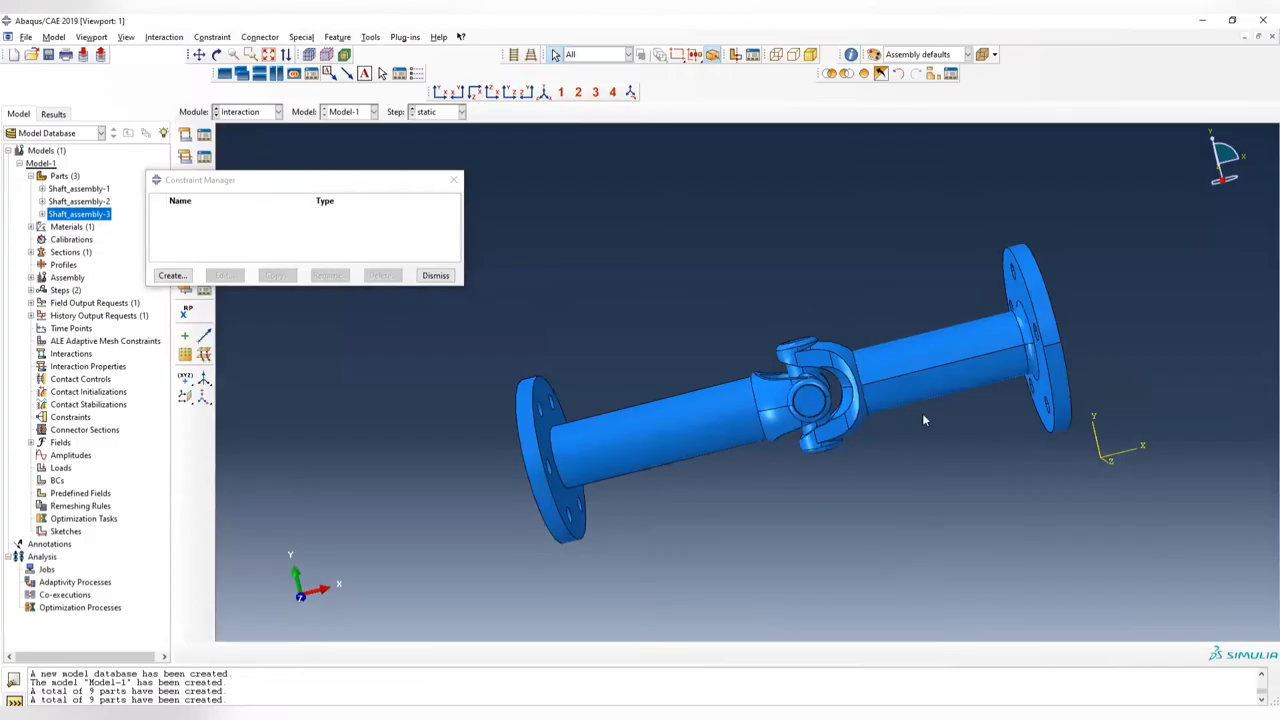
- Remove the Shaft_assembly-1 instance from the displayed assembly to expose the cross piece
{"action": "left_click_drag", "start_coordinate": [648, 367], "coordinate": [712, 438], "text": "ctrl+alt"}
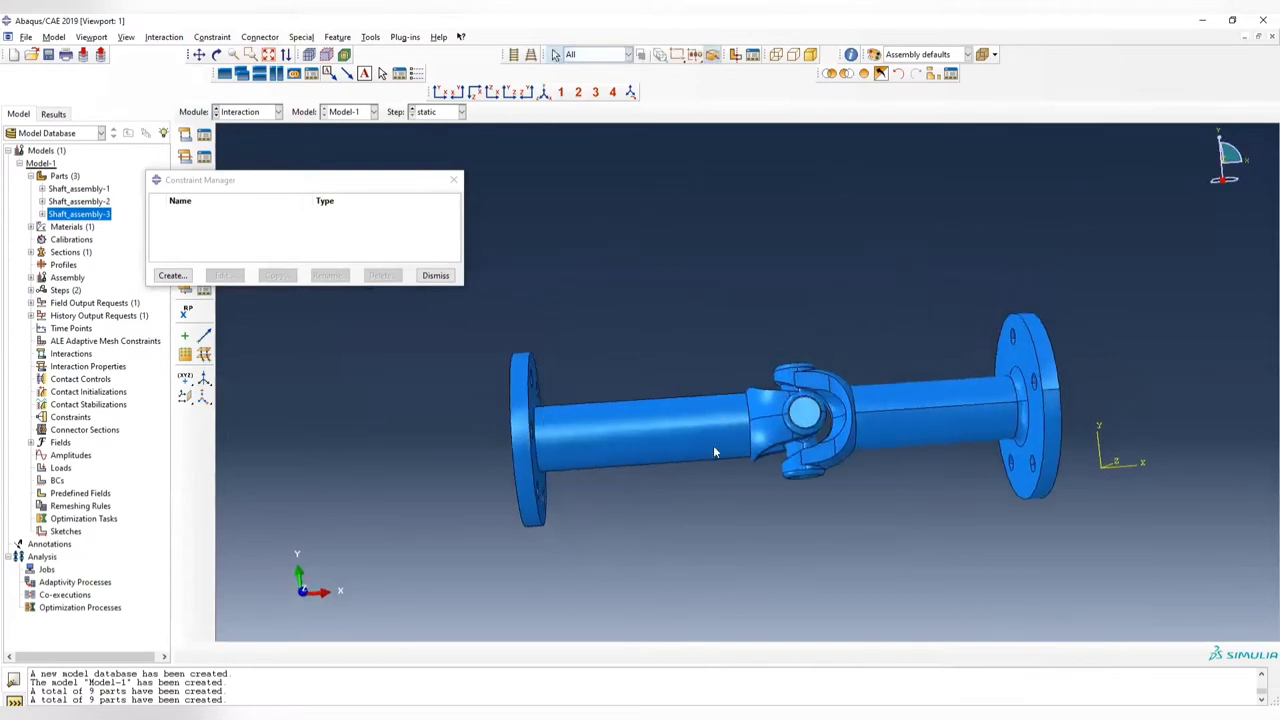
{"action": "middle_click_drag", "start_coordinate": [737, 457], "coordinate": [702, 371], "text": "ctrl+alt"}
{"action": "left_click_drag", "start_coordinate": [702, 371], "coordinate": [744, 392], "text": "ctrl+alt"}
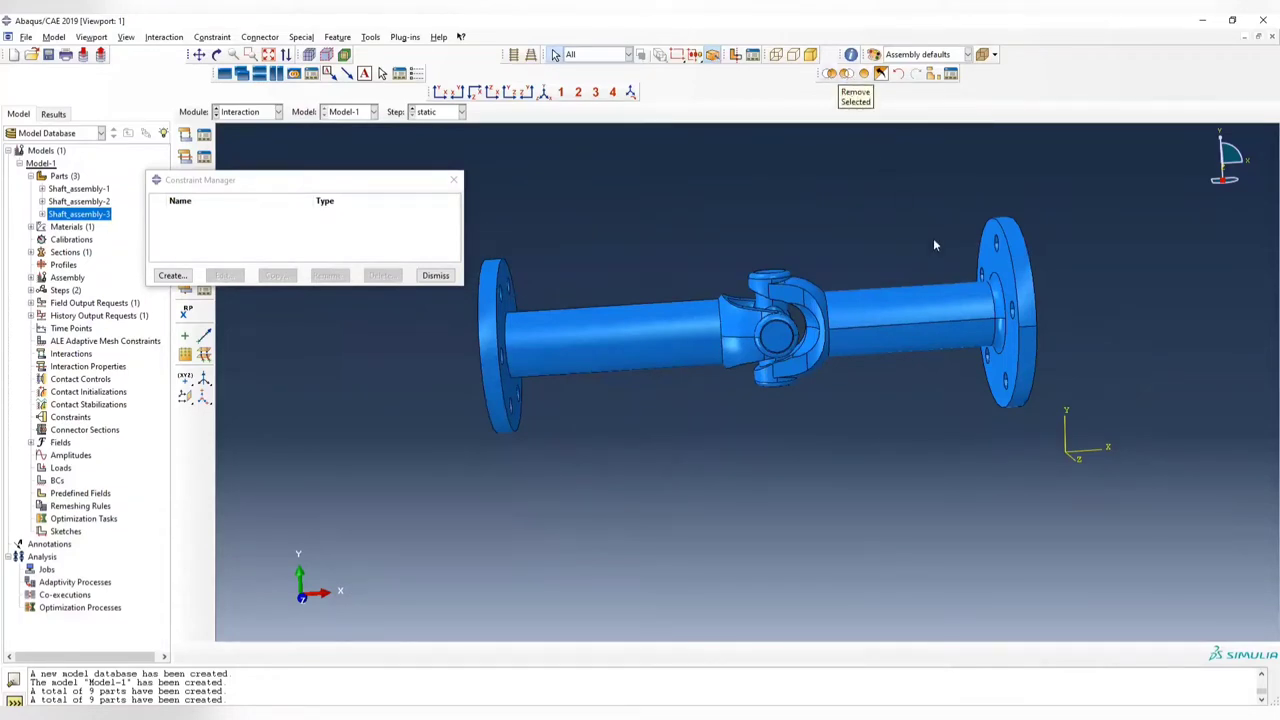
{"action": "left_click_drag", "start_coordinate": [1010, 322], "coordinate": [1088, 499]}
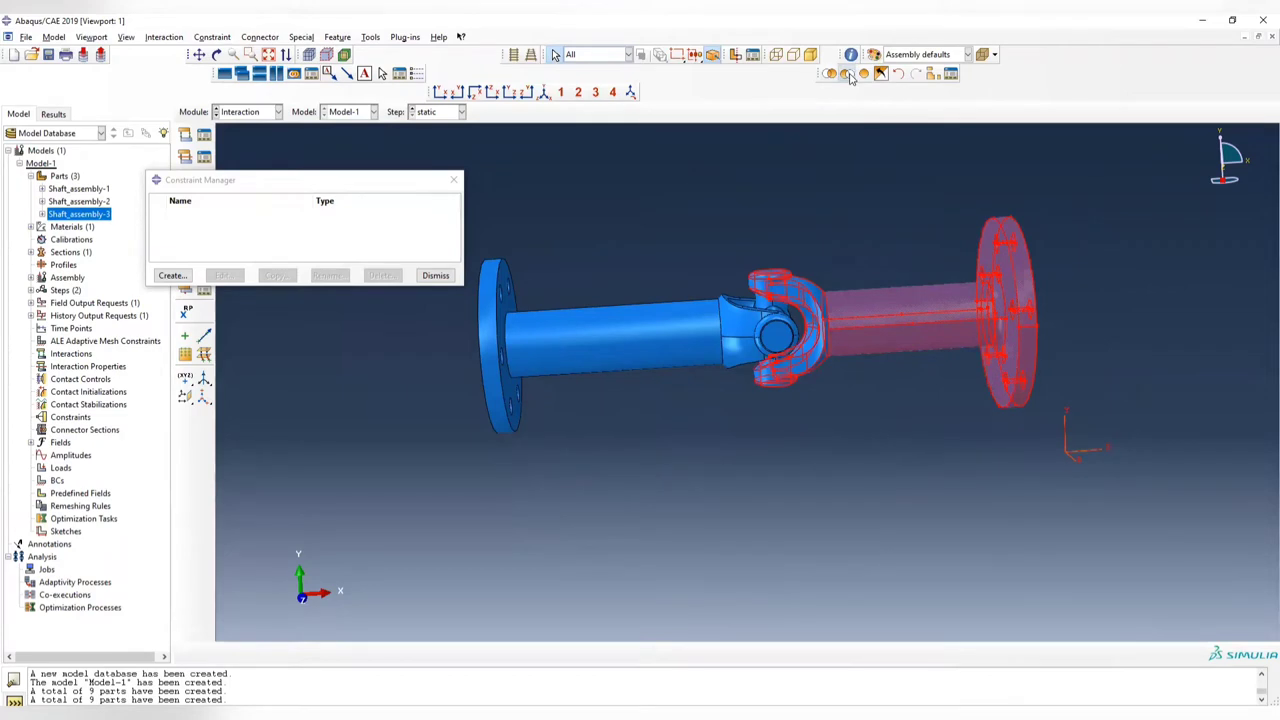
{"action": "left_click", "coordinate": [845, 73]}
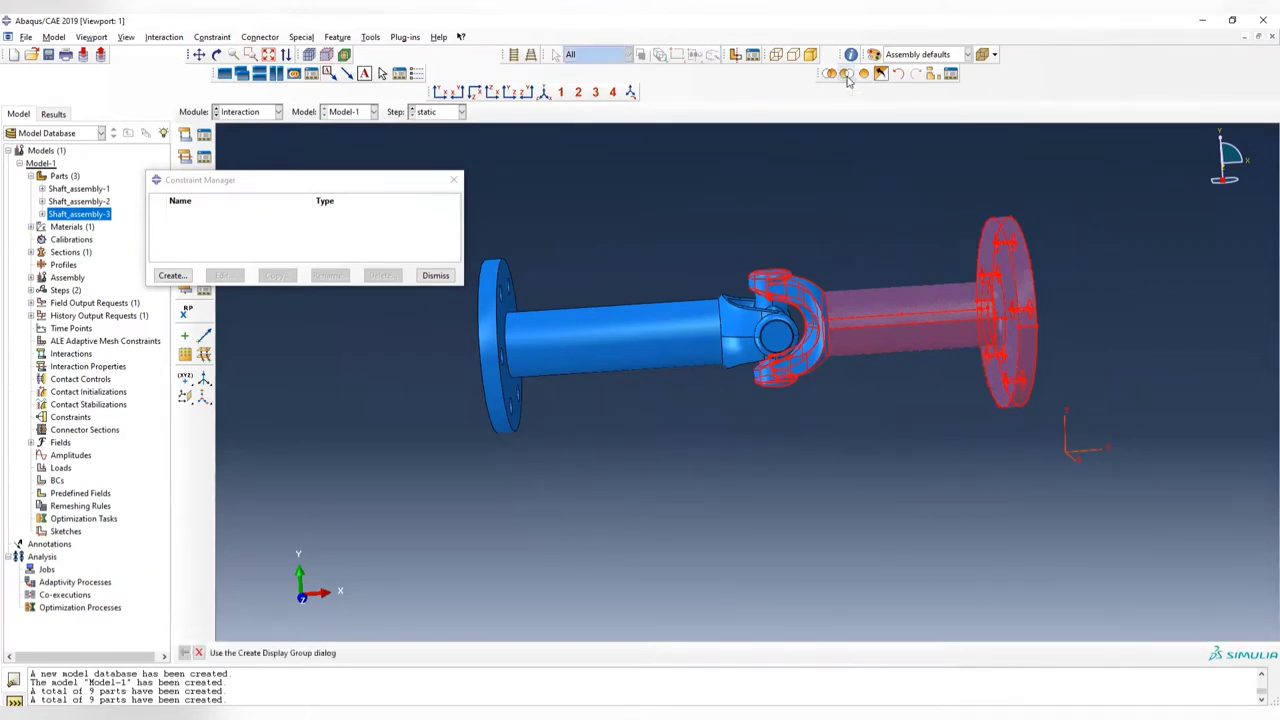
- Start a new constraint of type Tie named tie1
{"action": "left_click_drag", "start_coordinate": [845, 200], "coordinate": [853, 281], "text": "ctrl+alt"}
{"action": "scroll", "coordinate": [610, 275], "scroll_direction": "up", "scroll_amount": 3}
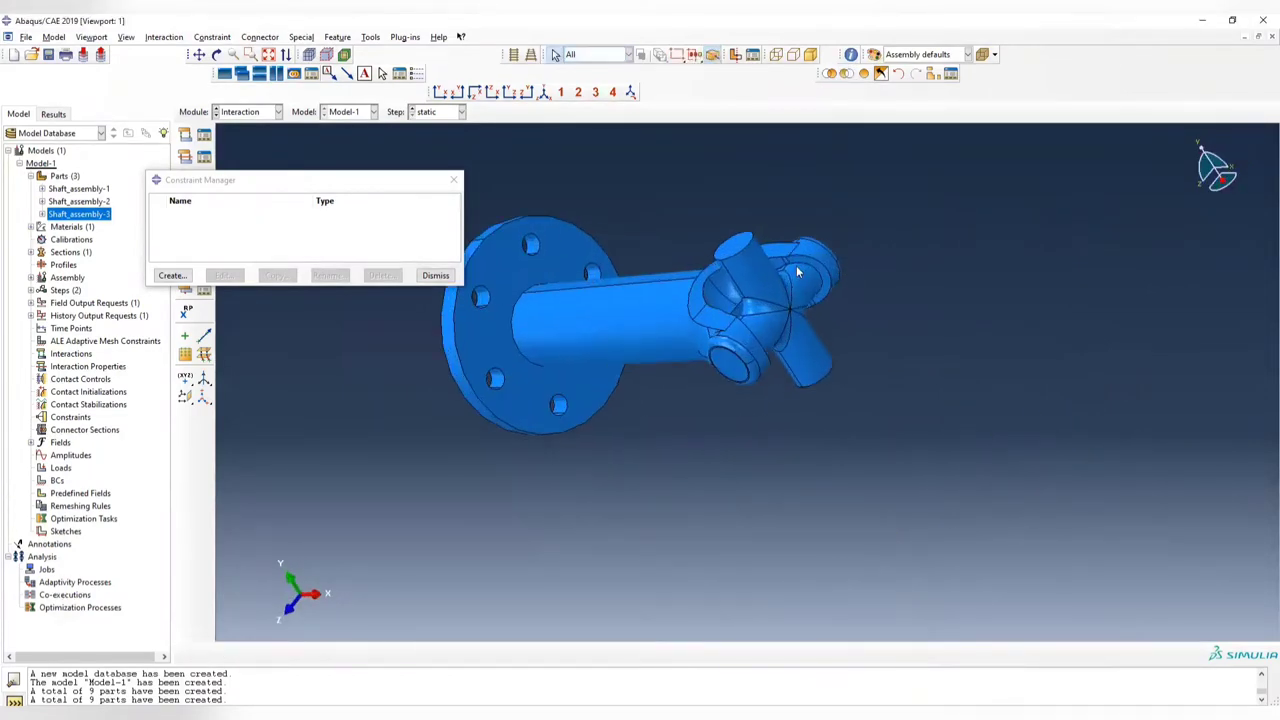
{"action": "left_click_drag", "start_coordinate": [610, 275], "coordinate": [826, 246], "text": "ctrl+alt"}
{"action": "left_click_drag", "start_coordinate": [965, 385], "coordinate": [973, 216], "text": "ctrl+alt"}
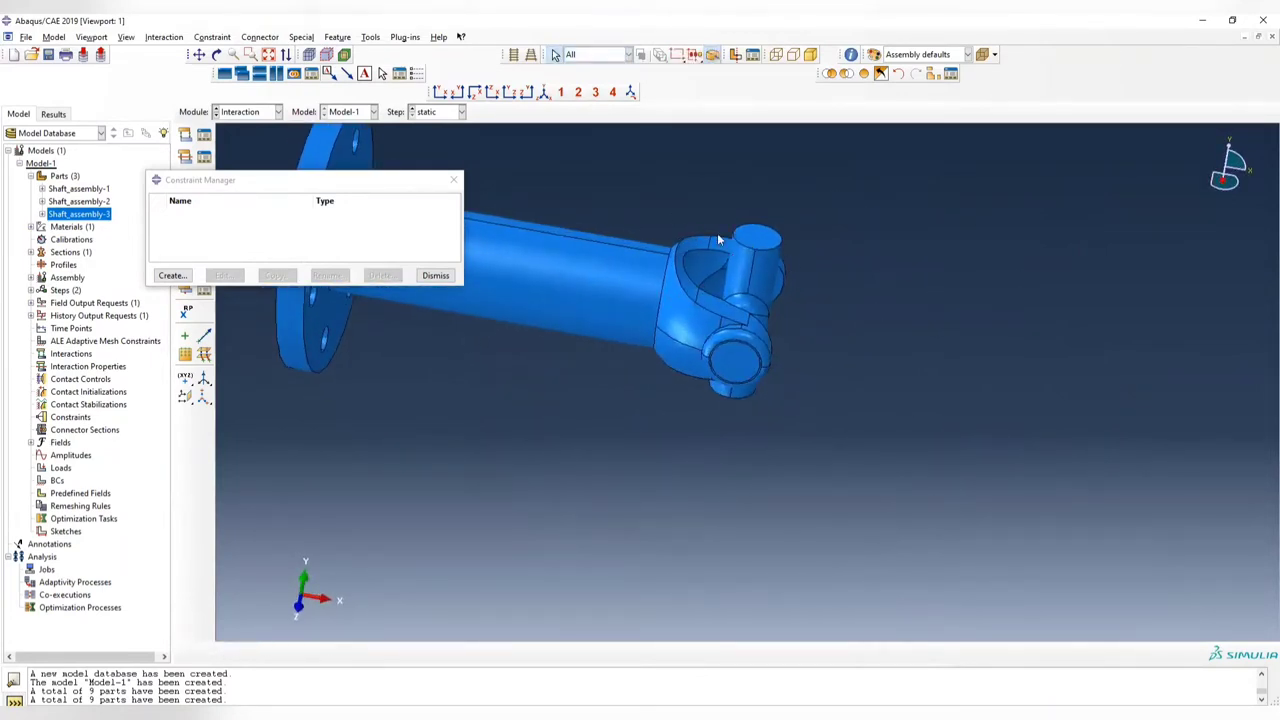
{"action": "left_click", "coordinate": [171, 275]}
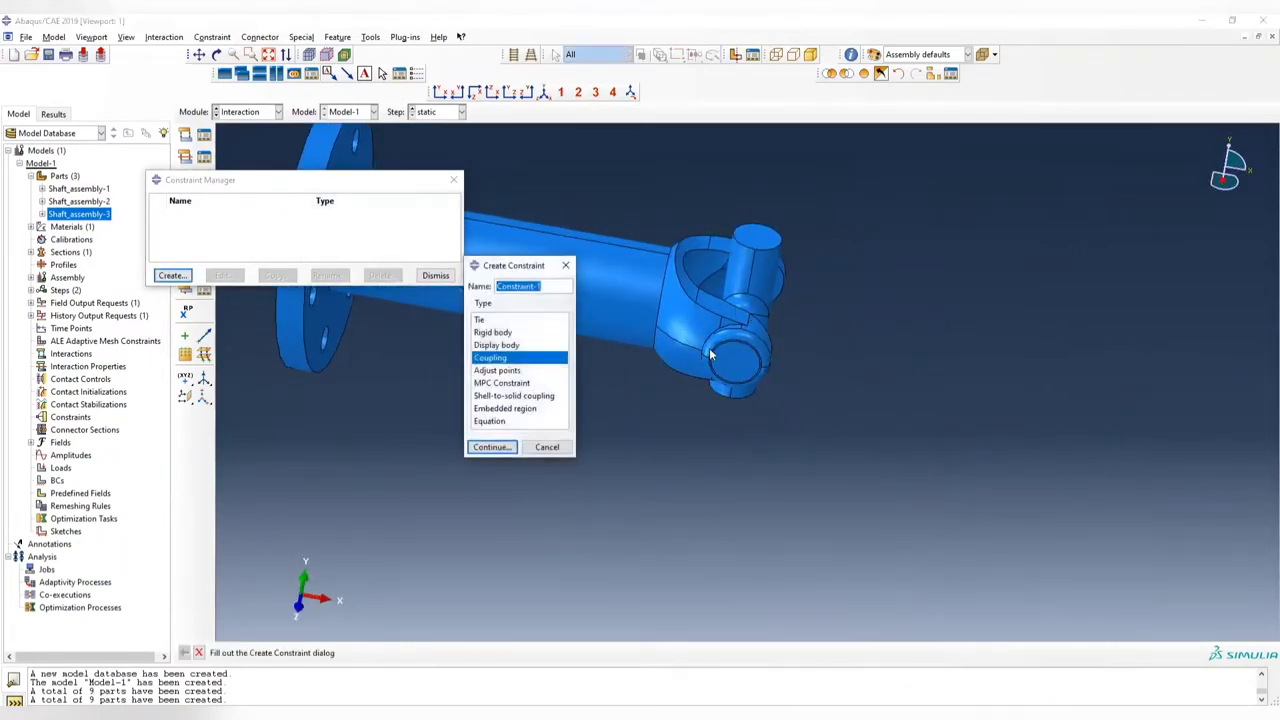
{"action": "type", "text": "tie1"}
{"action": "left_click", "coordinate": [512, 320]}
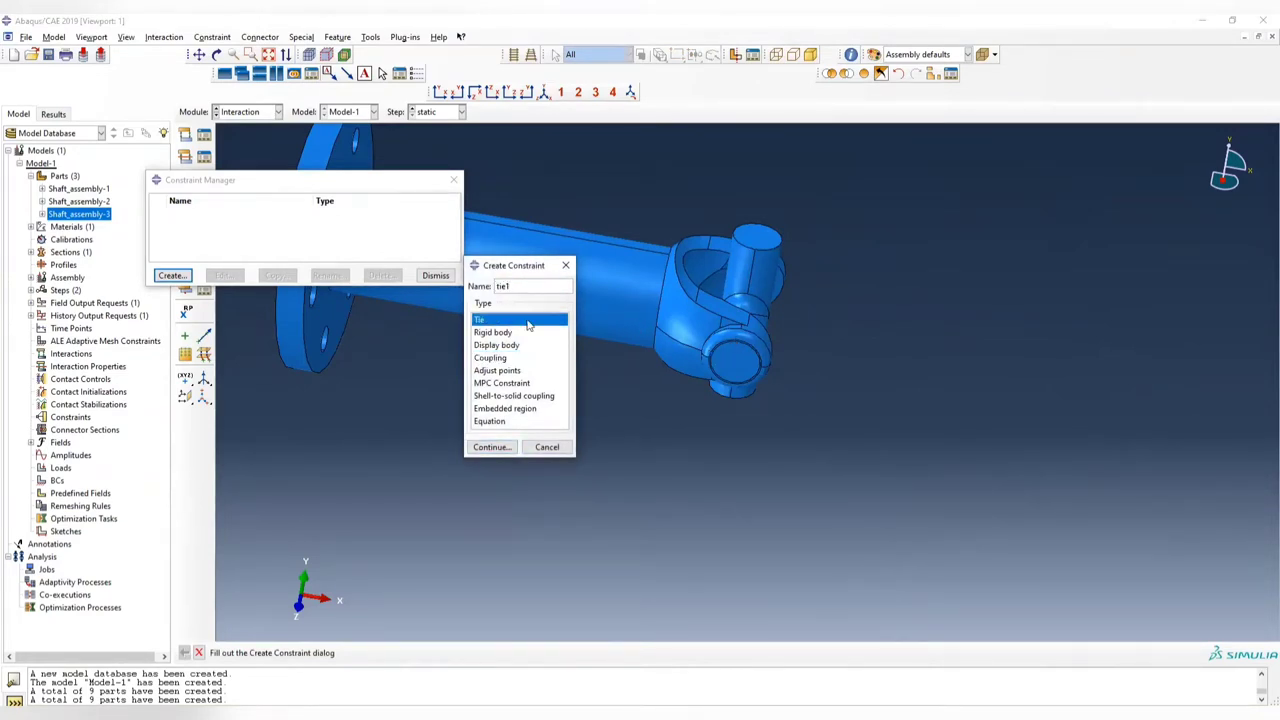
{"action": "left_click", "coordinate": [491, 447]}
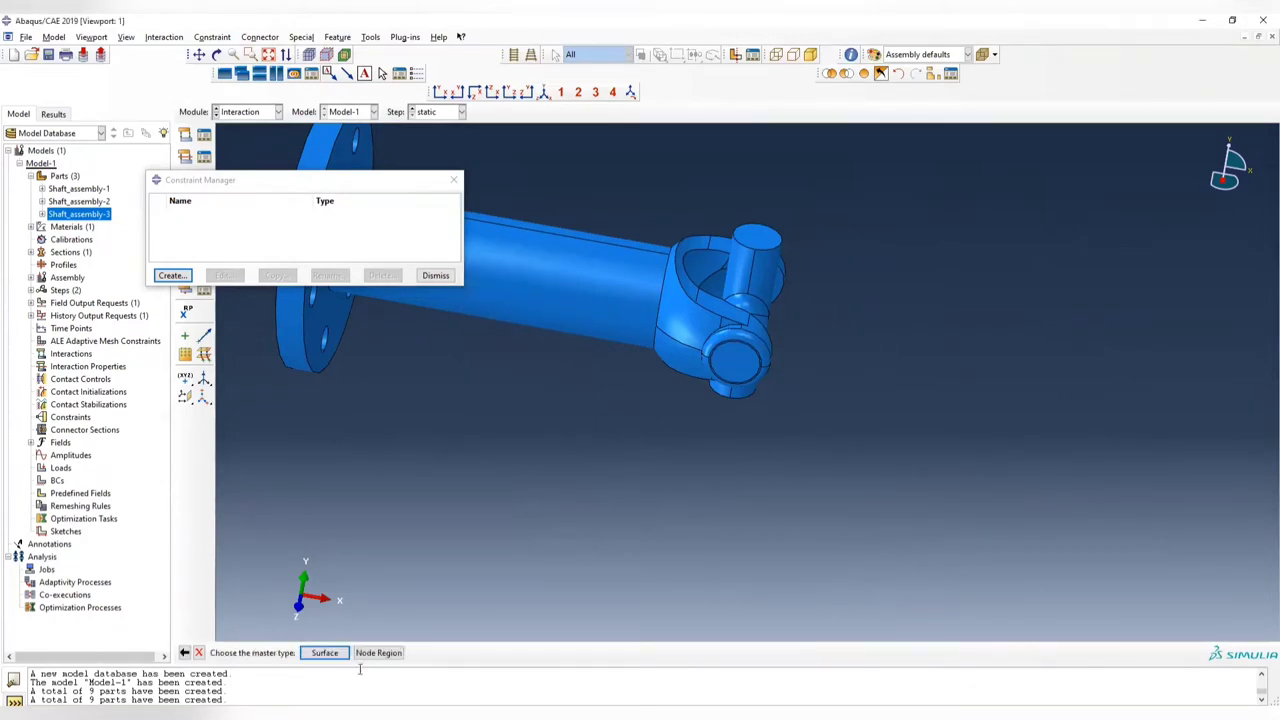
- Show only the hidden Shaft_assembly-1 yoke and assign the inner surfaces of its two fork holes as tie1's master surface
{"action": "left_click", "coordinate": [881, 75]}
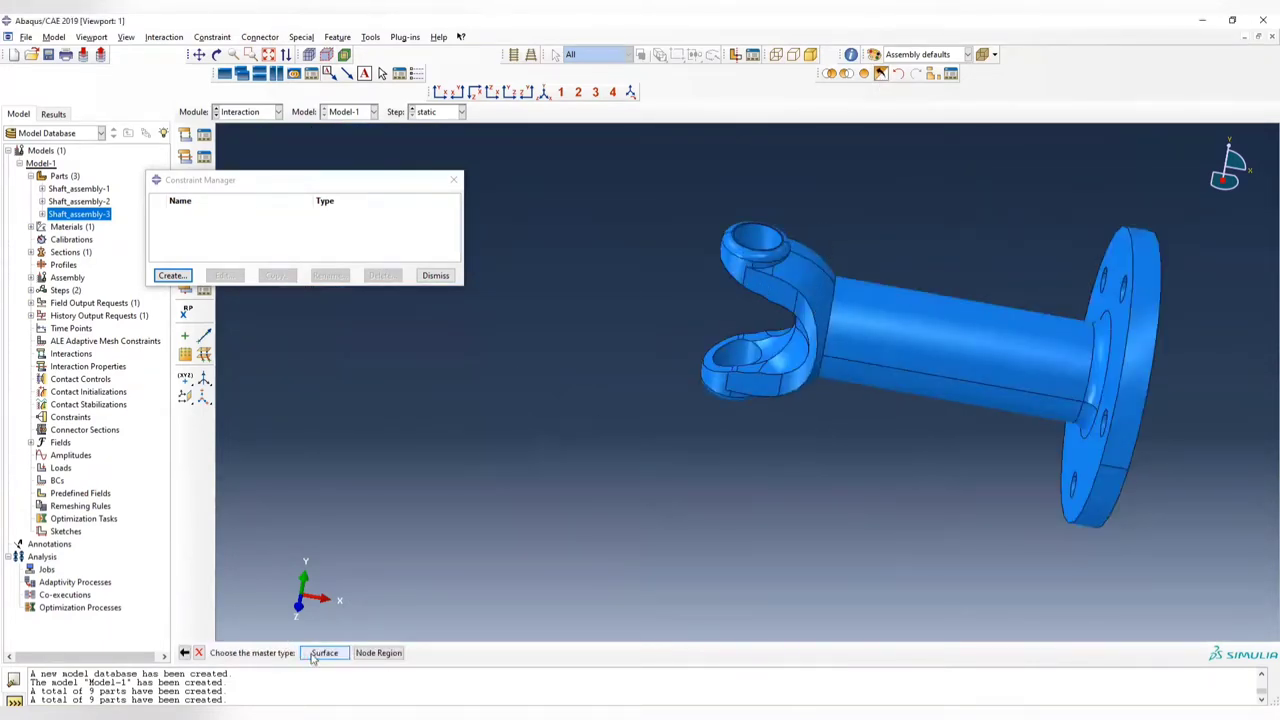
{"action": "left_click_drag", "start_coordinate": [754, 266], "coordinate": [995, 331], "text": "ctrl+alt"}
{"action": "left_click_drag", "start_coordinate": [875, 380], "coordinate": [1140, 326], "text": "ctrl+alt"}
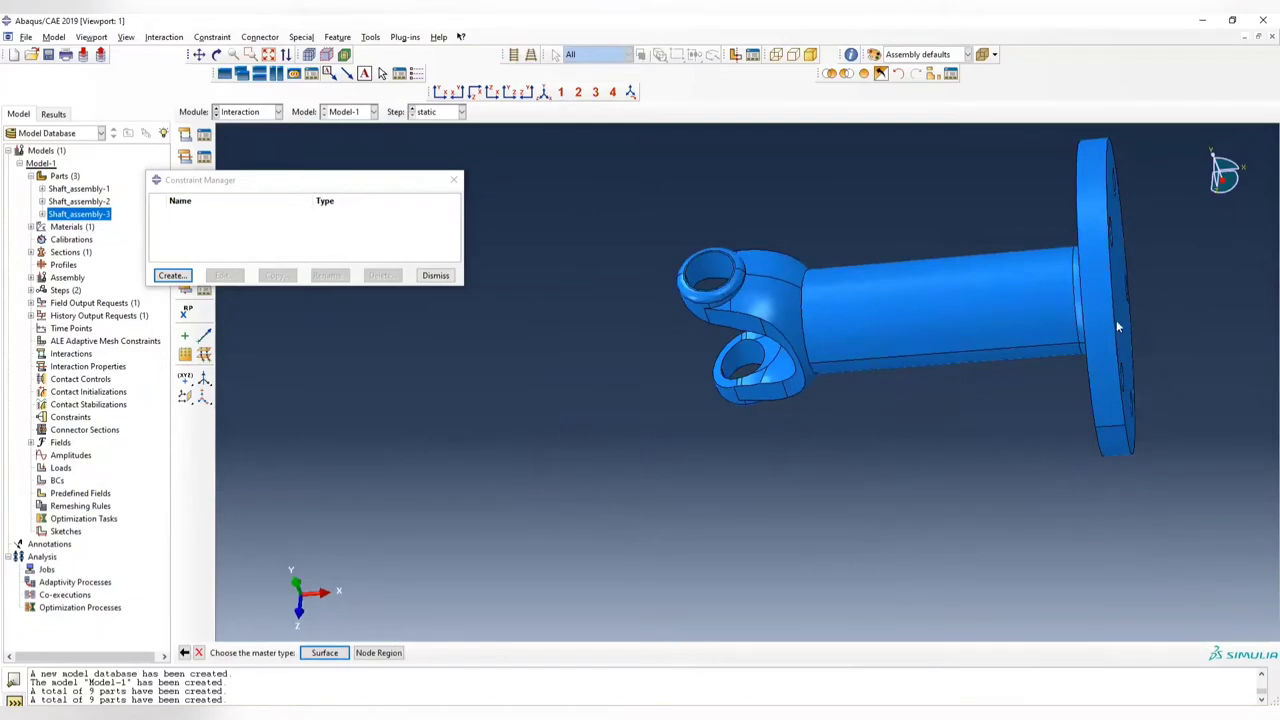
{"action": "left_click", "coordinate": [330, 652]}
{"action": "left_click_drag", "start_coordinate": [621, 298], "coordinate": [736, 278], "text": "ctrl+alt"}
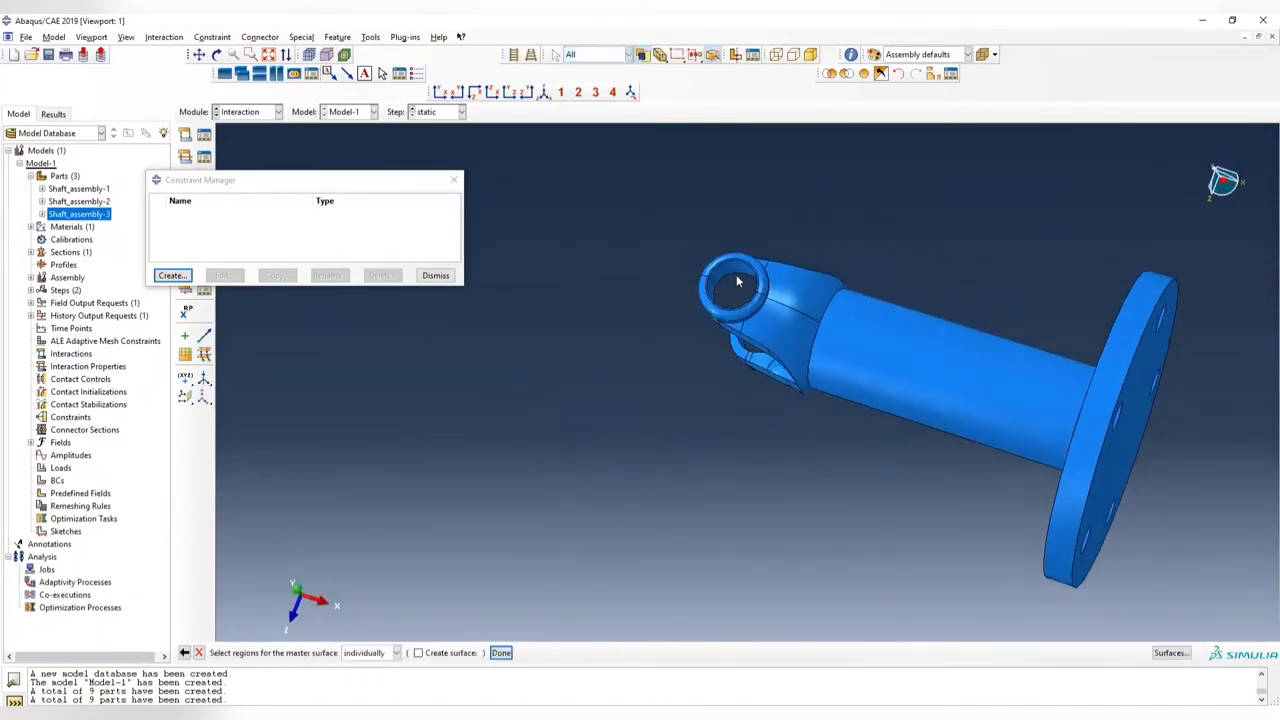
{"action": "left_click", "coordinate": [712, 302]}
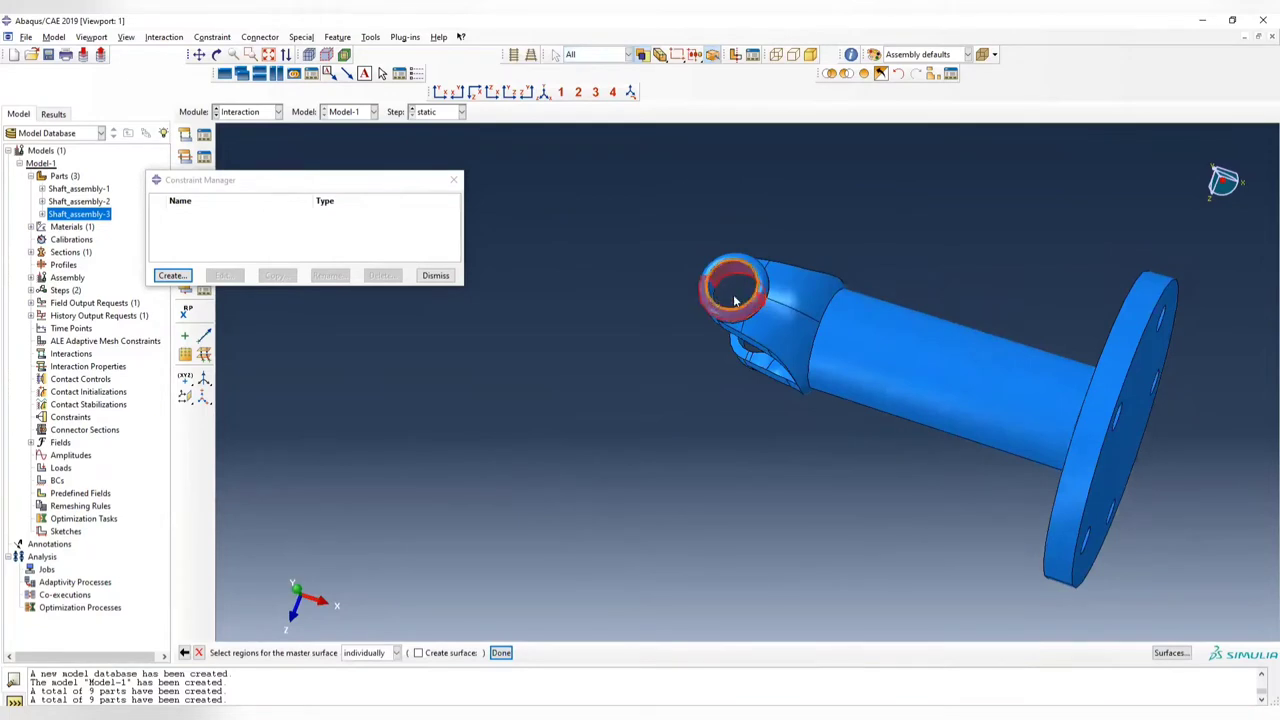
{"action": "left_click_drag", "start_coordinate": [816, 284], "coordinate": [698, 318], "text": "ctrl+alt"}
{"action": "left_click_drag", "start_coordinate": [786, 338], "coordinate": [857, 206], "text": "ctrl+alt"}
{"action": "left_click_drag", "start_coordinate": [849, 469], "coordinate": [707, 337], "text": "ctrl+alt"}
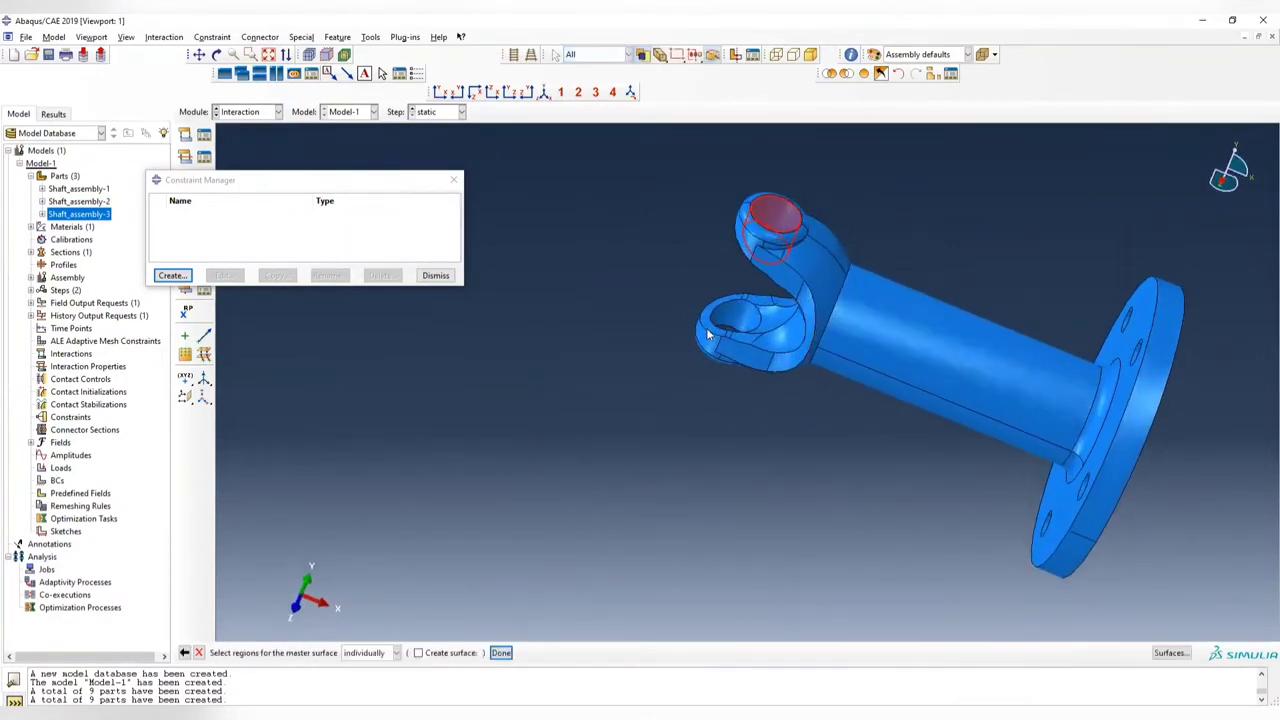
{"action": "left_click_drag", "start_coordinate": [803, 331], "coordinate": [695, 530], "text": "ctrl+alt"}
{"action": "left_click_drag", "start_coordinate": [740, 345], "coordinate": [773, 330], "text": "ctrl+alt"}
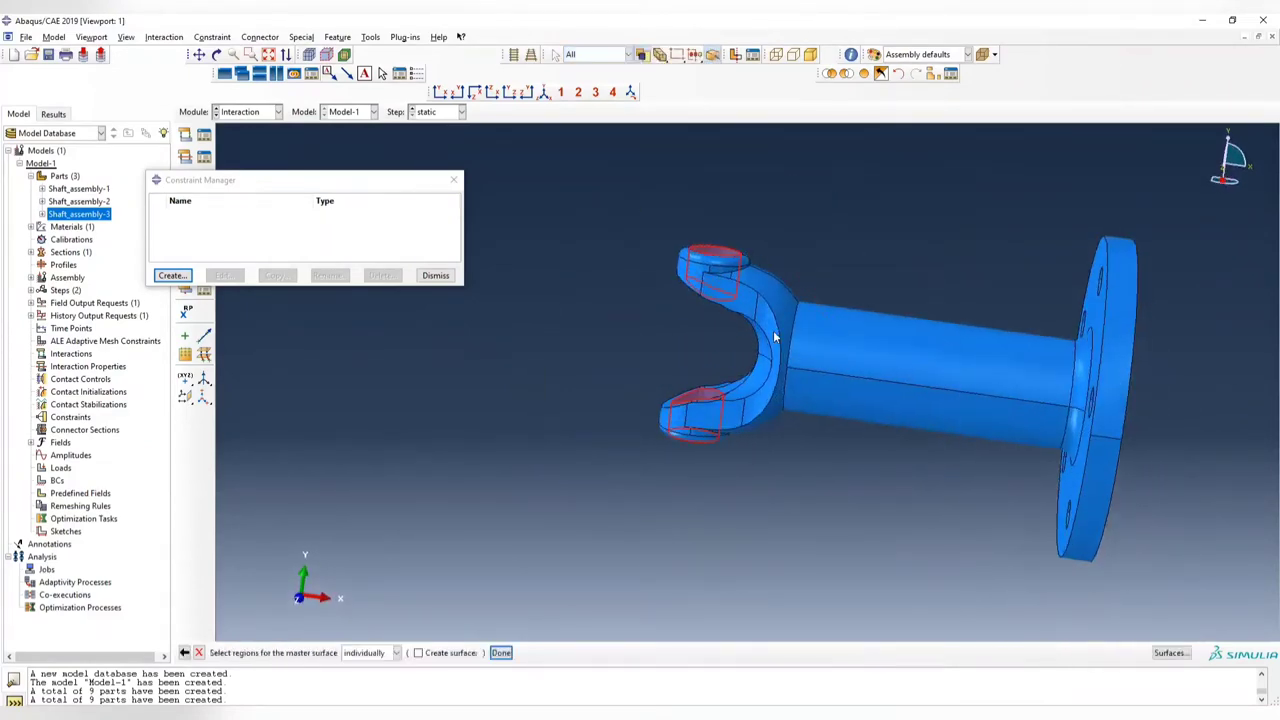
{"action": "left_click", "coordinate": [501, 653]}
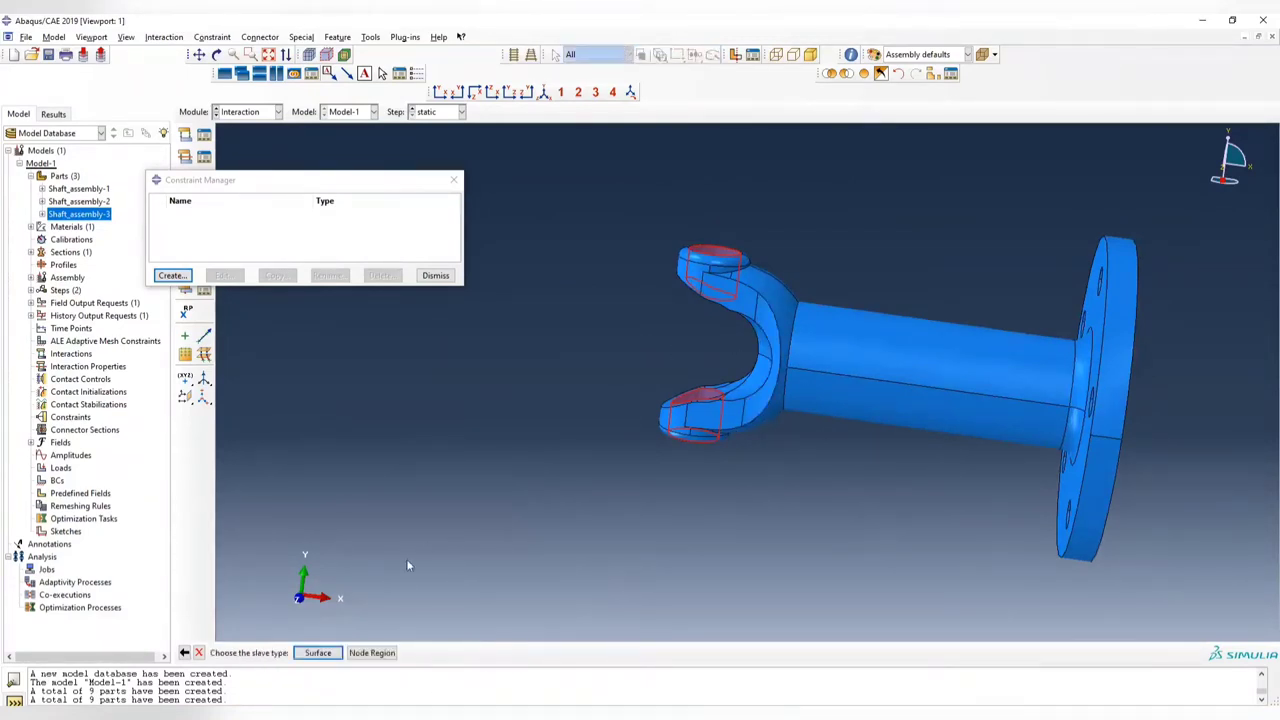
- Assign the cross piece's vertical pin surfaces as tie1's slave surface and accept the constraint with its default settings
{"action": "left_click", "coordinate": [318, 654]}
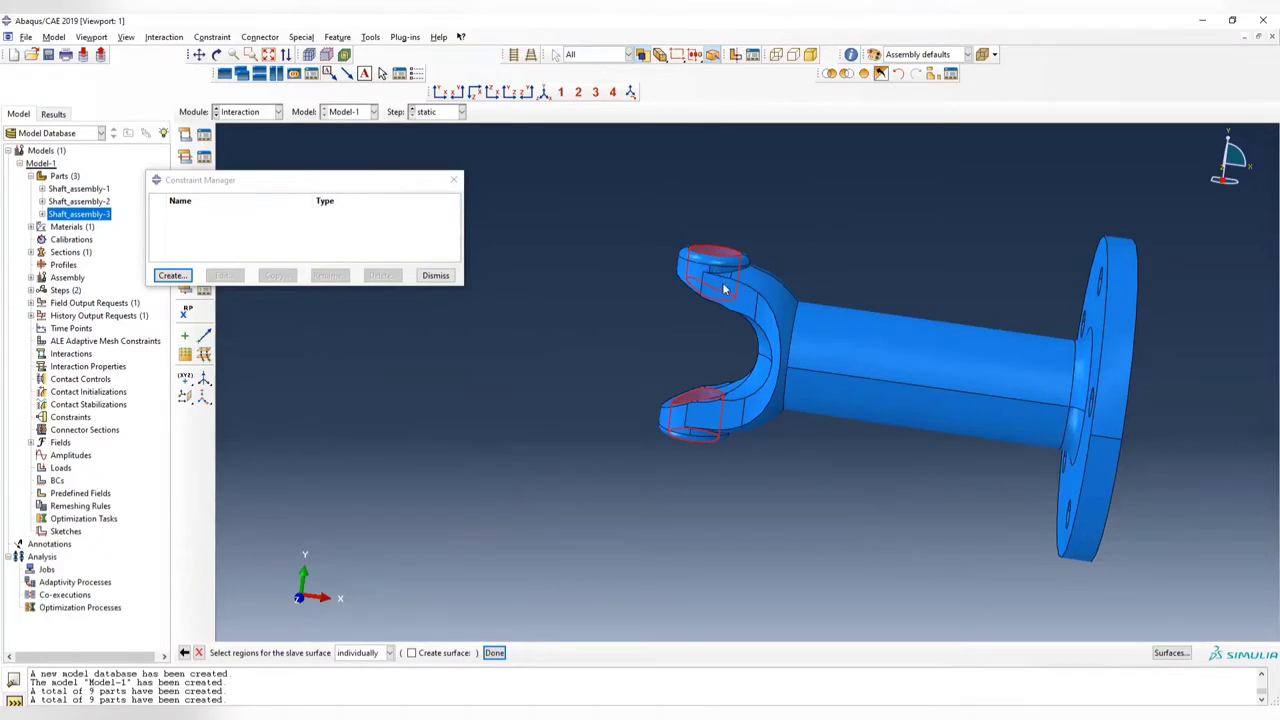
{"action": "left_click", "coordinate": [881, 74]}
{"action": "left_click_drag", "start_coordinate": [743, 293], "coordinate": [742, 259], "text": "ctrl+alt"}
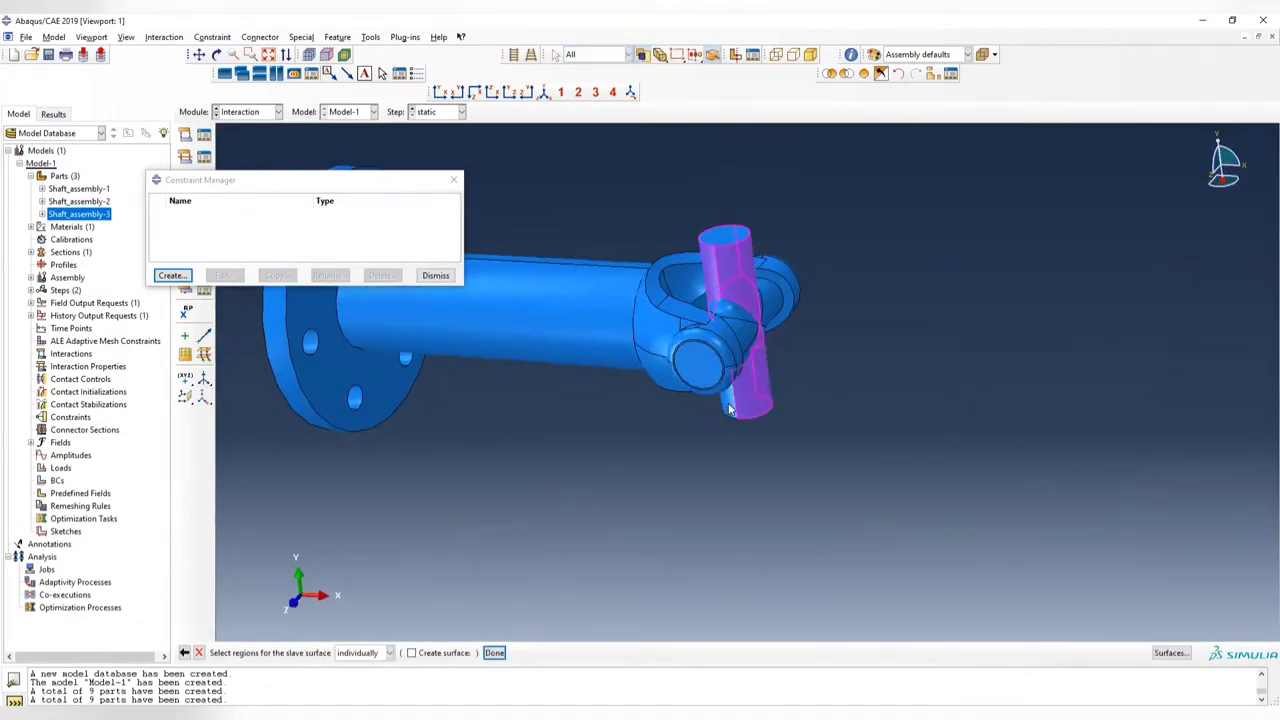
{"action": "left_click_drag", "start_coordinate": [670, 358], "coordinate": [802, 252], "text": "ctrl+alt"}
{"action": "left_click_drag", "start_coordinate": [731, 297], "coordinate": [828, 285], "text": "ctrl+alt"}
{"action": "left_click_drag", "start_coordinate": [713, 290], "coordinate": [760, 286], "text": "ctrl+alt"}
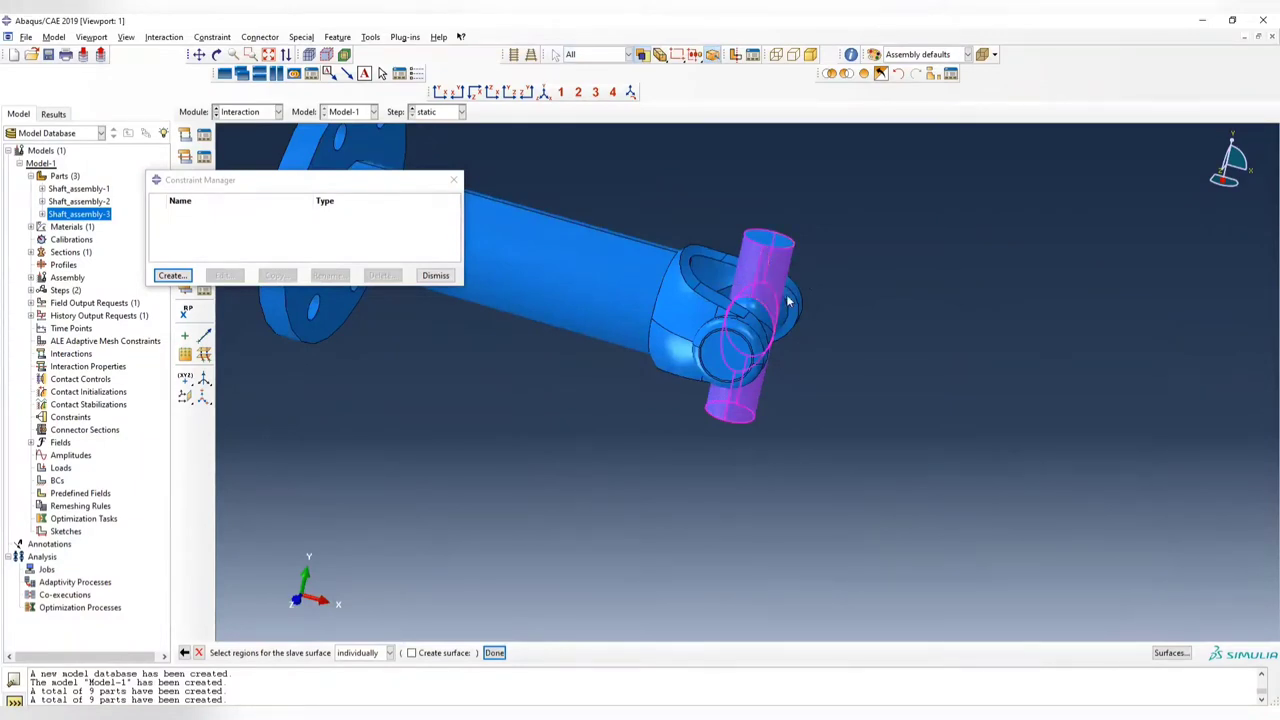
{"action": "left_click_drag", "start_coordinate": [806, 280], "coordinate": [816, 322], "text": "ctrl+alt"}
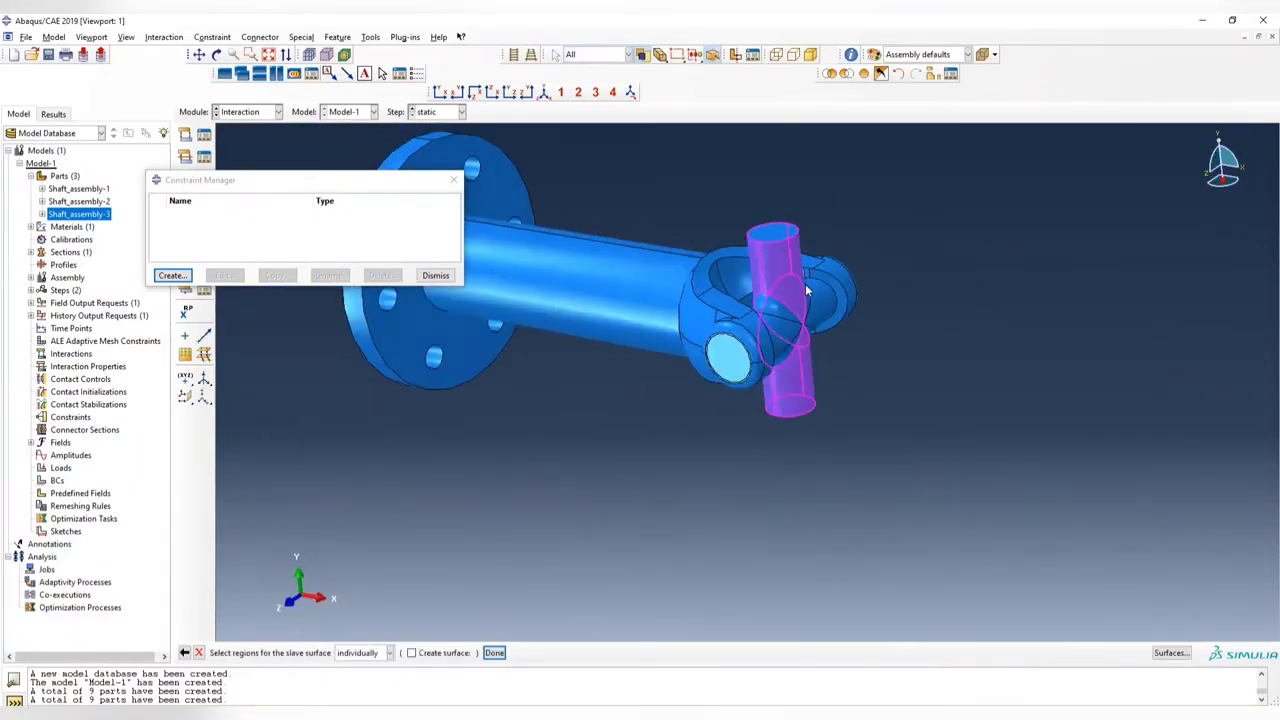
{"action": "left_click_drag", "start_coordinate": [814, 304], "coordinate": [726, 326], "text": "ctrl+alt"}
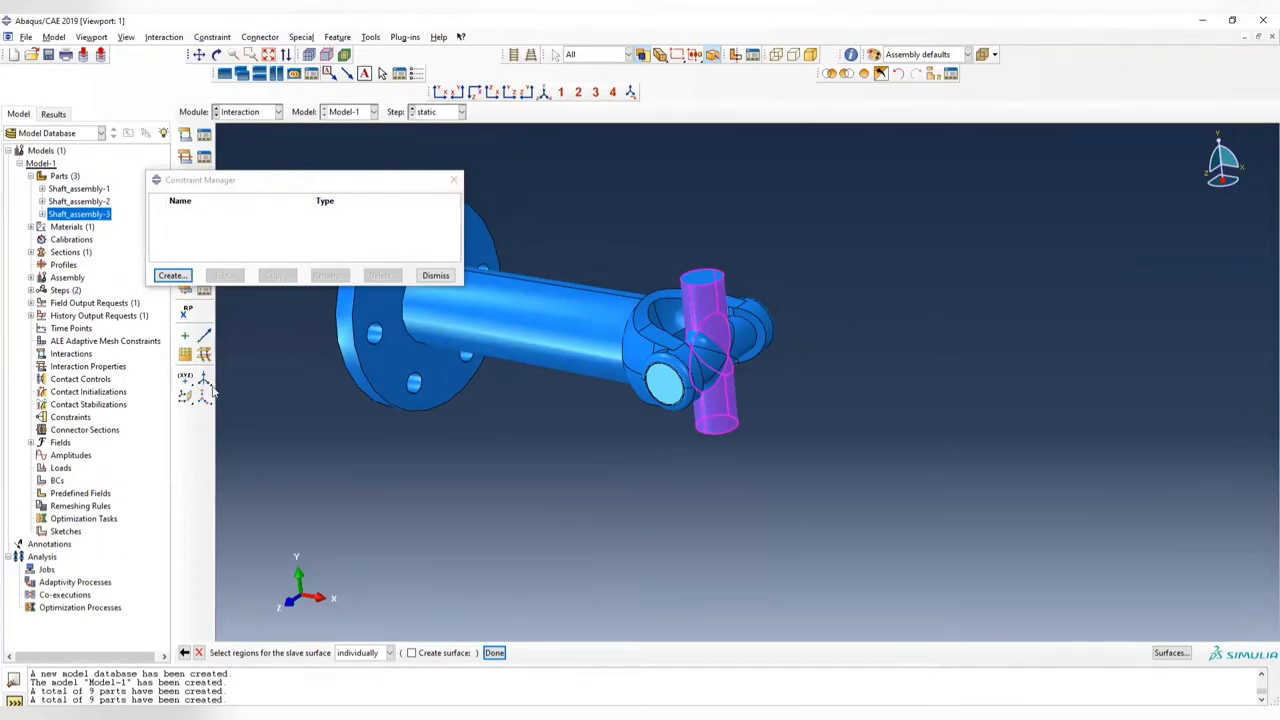
{"action": "left_click", "coordinate": [494, 652]}
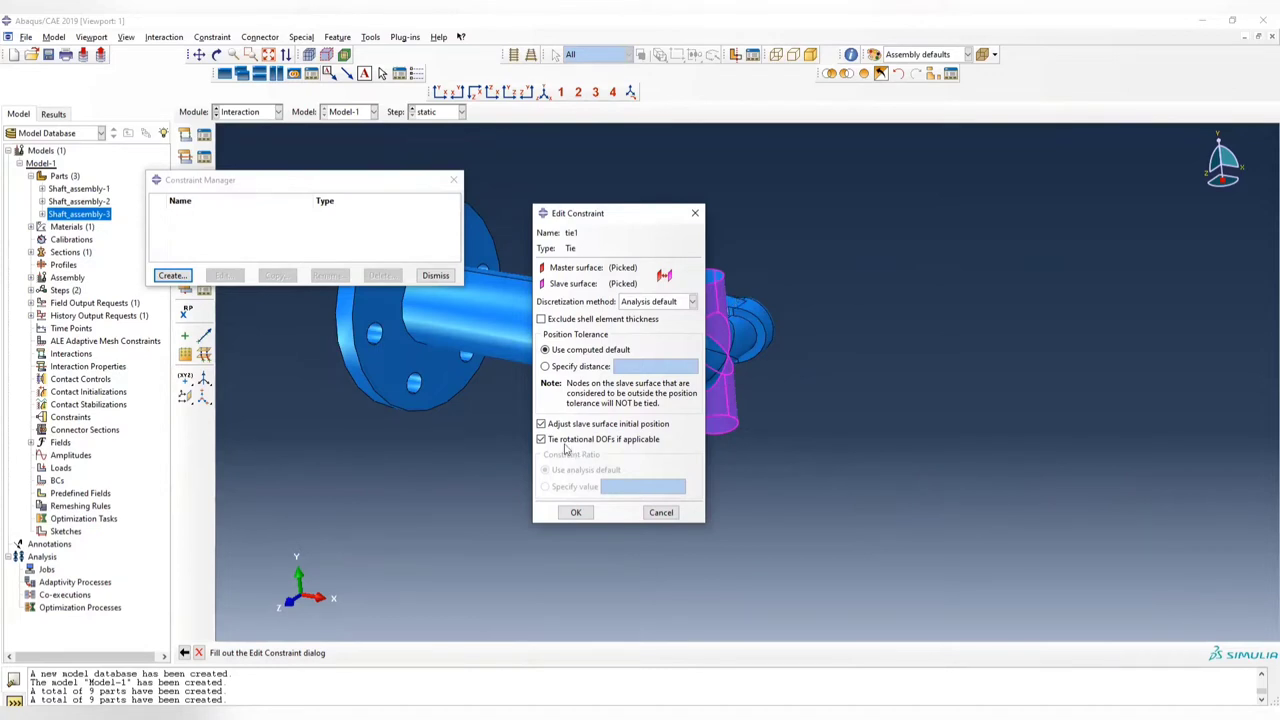
{"action": "left_click", "coordinate": [576, 512]}
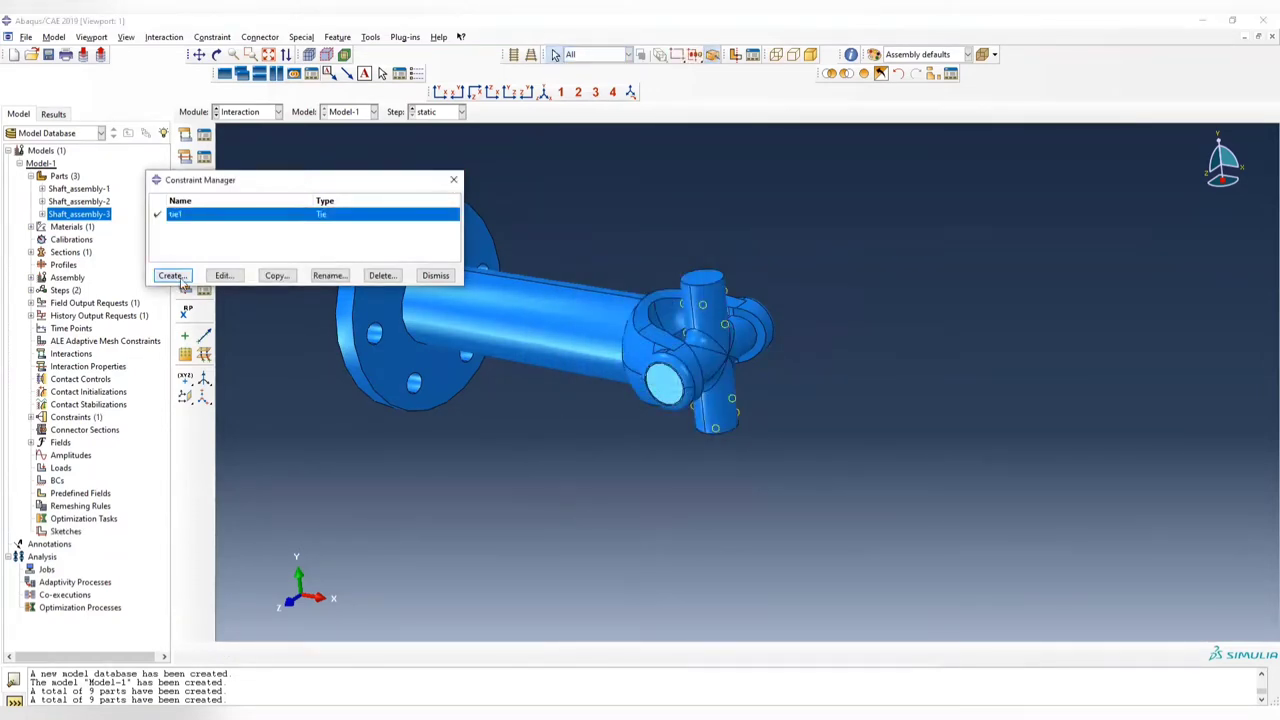
- Restore the display of the whole shaft assembly
{"action": "left_click", "coordinate": [864, 76]}
{"action": "left_click_drag", "start_coordinate": [695, 428], "coordinate": [616, 366], "text": "ctrl+alt"}
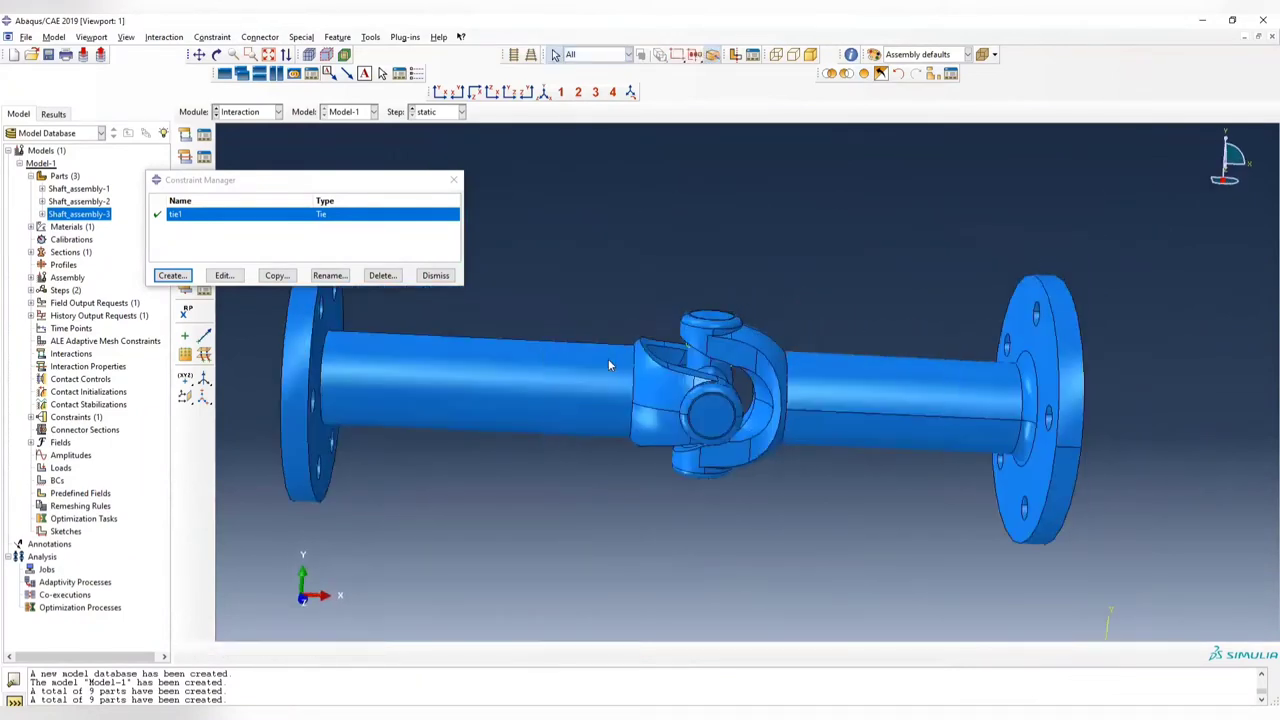
{"action": "left_click", "coordinate": [172, 275]}
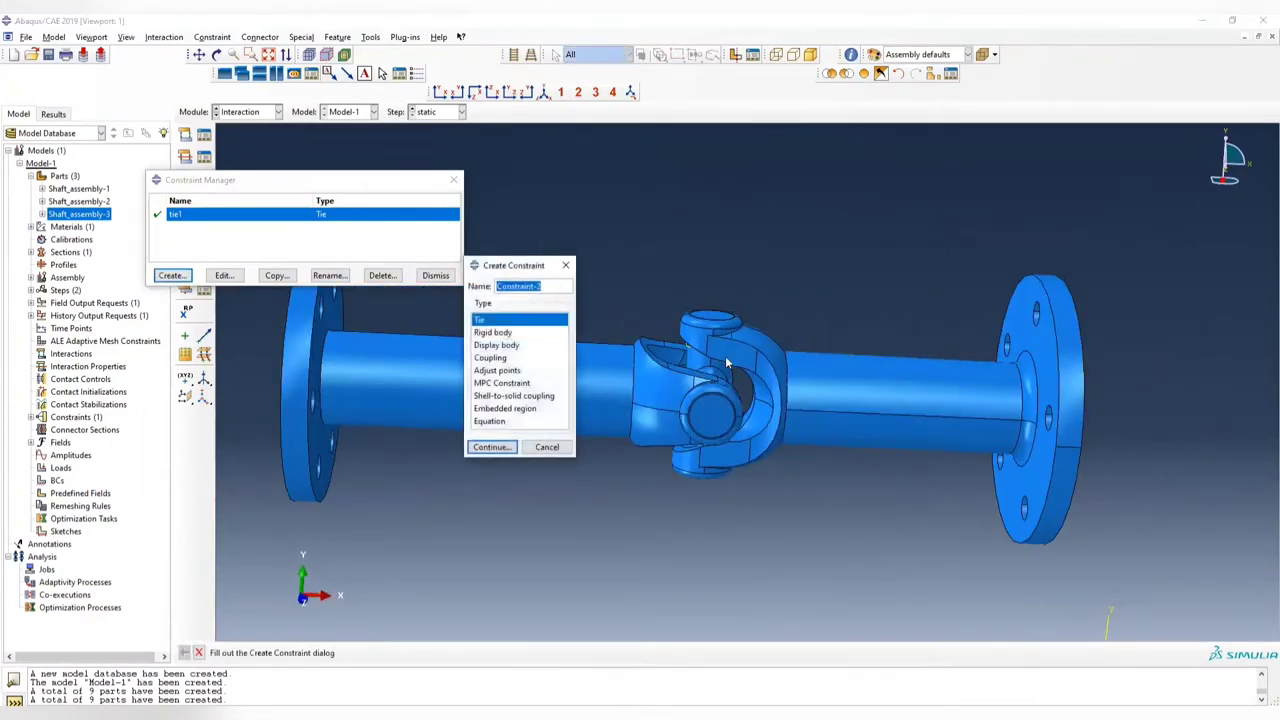
{"action": "type", "text": "tie2"}
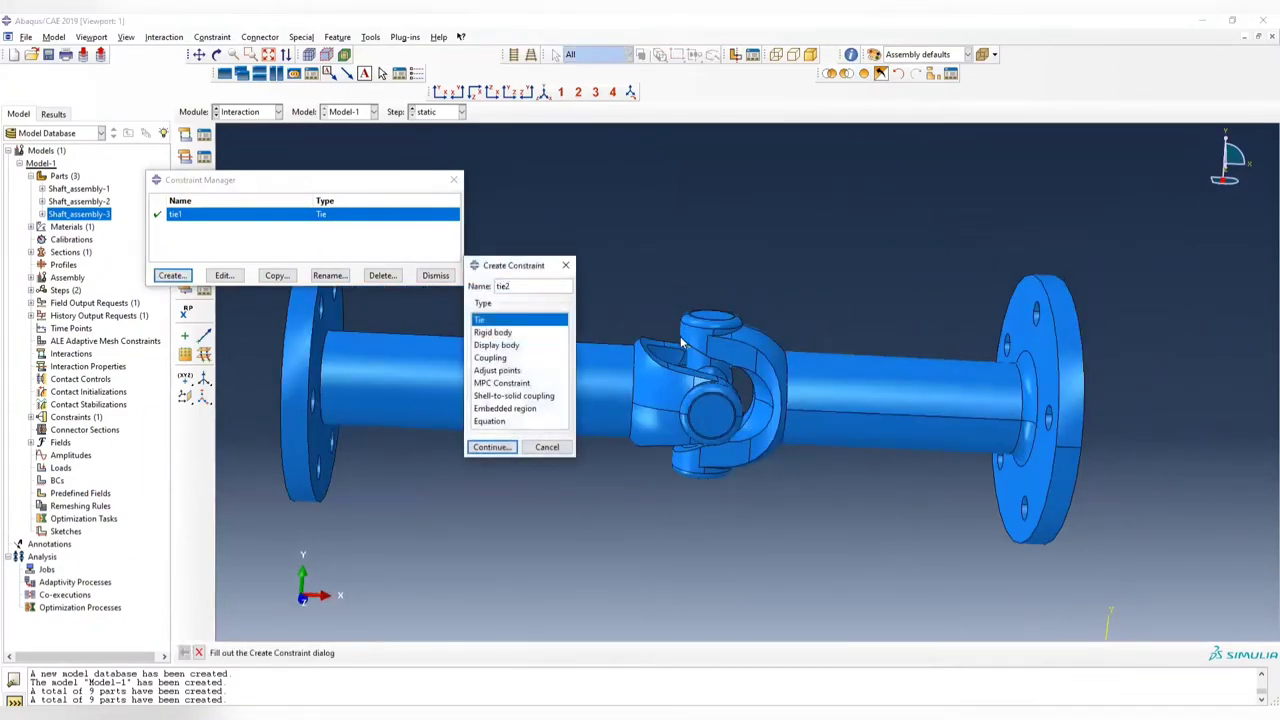
{"action": "left_click", "coordinate": [500, 447]}
{"action": "key", "text": "Return"}
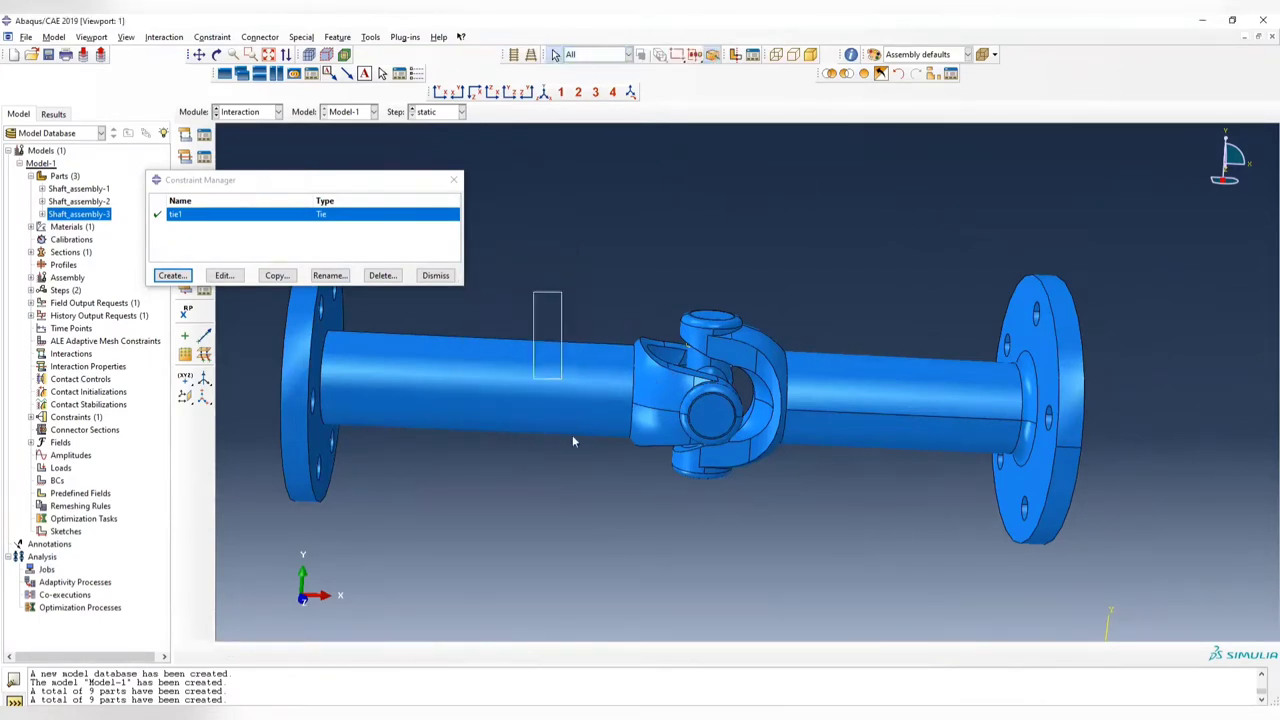
- Remove the yoke shaft opposite Shaft_assembly-1 from the display and start a Tie constraint named tie2
{"action": "left_click", "coordinate": [573, 441]}
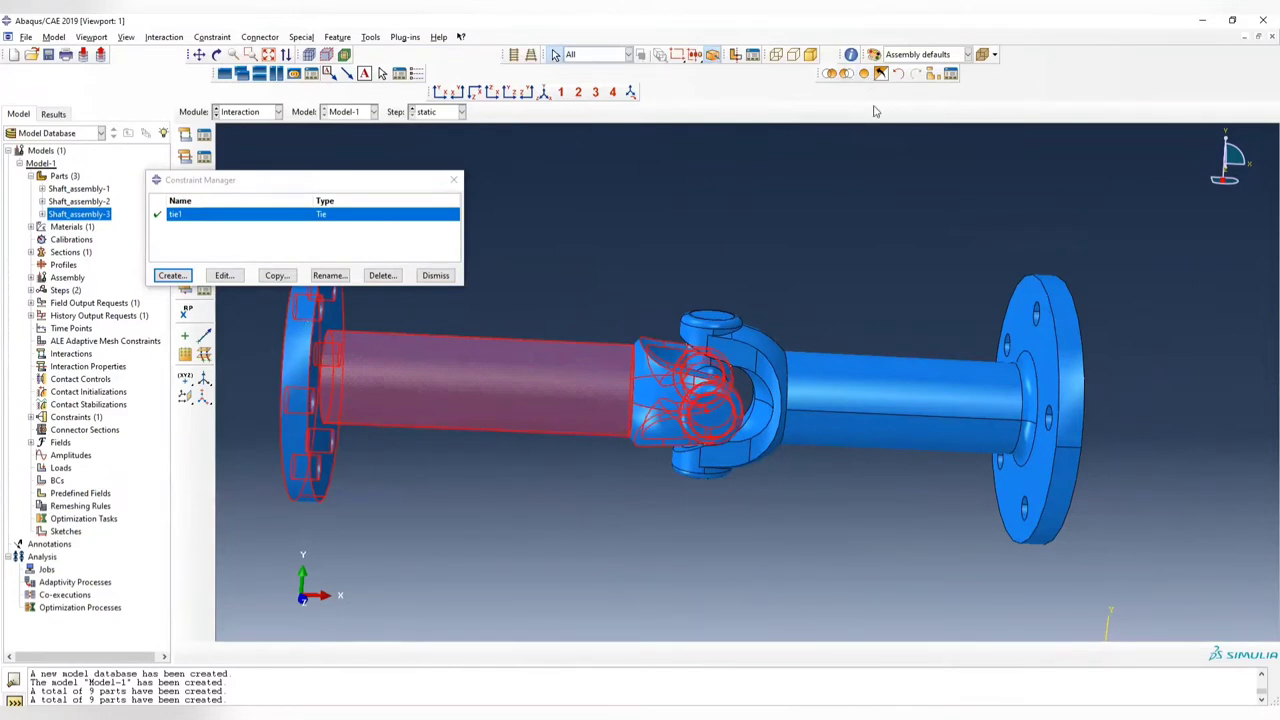
{"action": "left_click", "coordinate": [846, 75]}
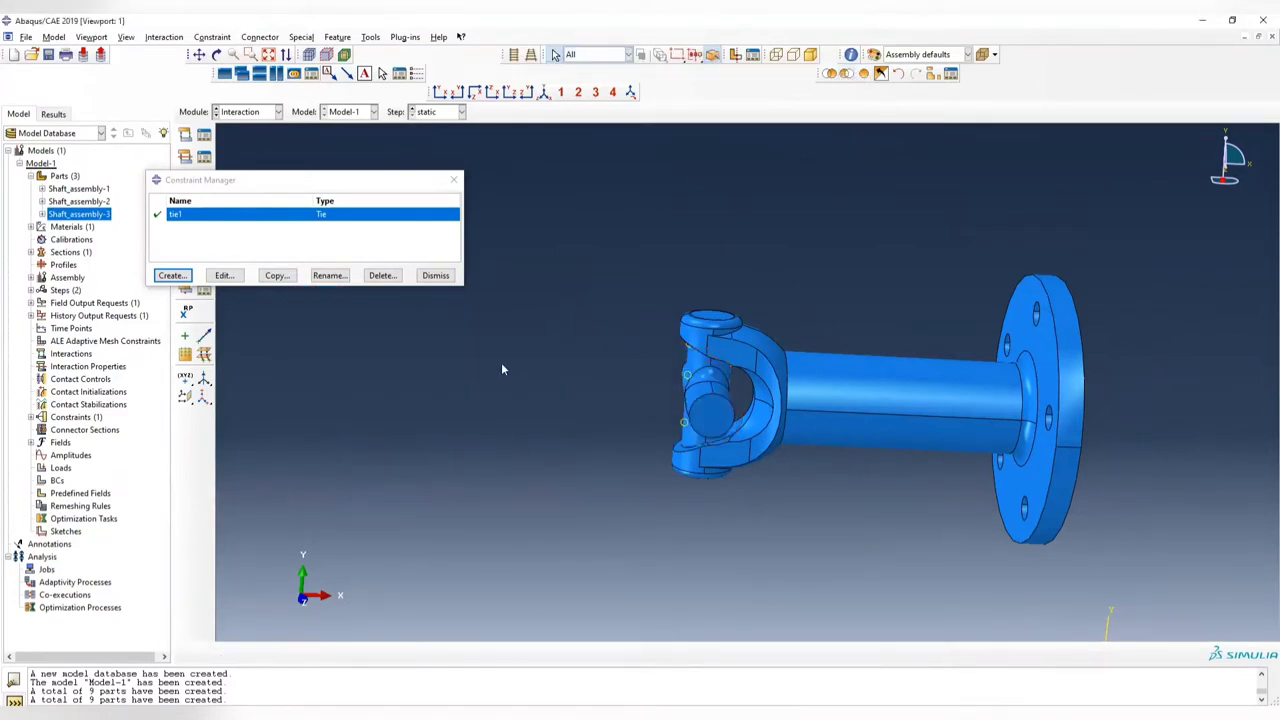
{"action": "left_click", "coordinate": [172, 275]}
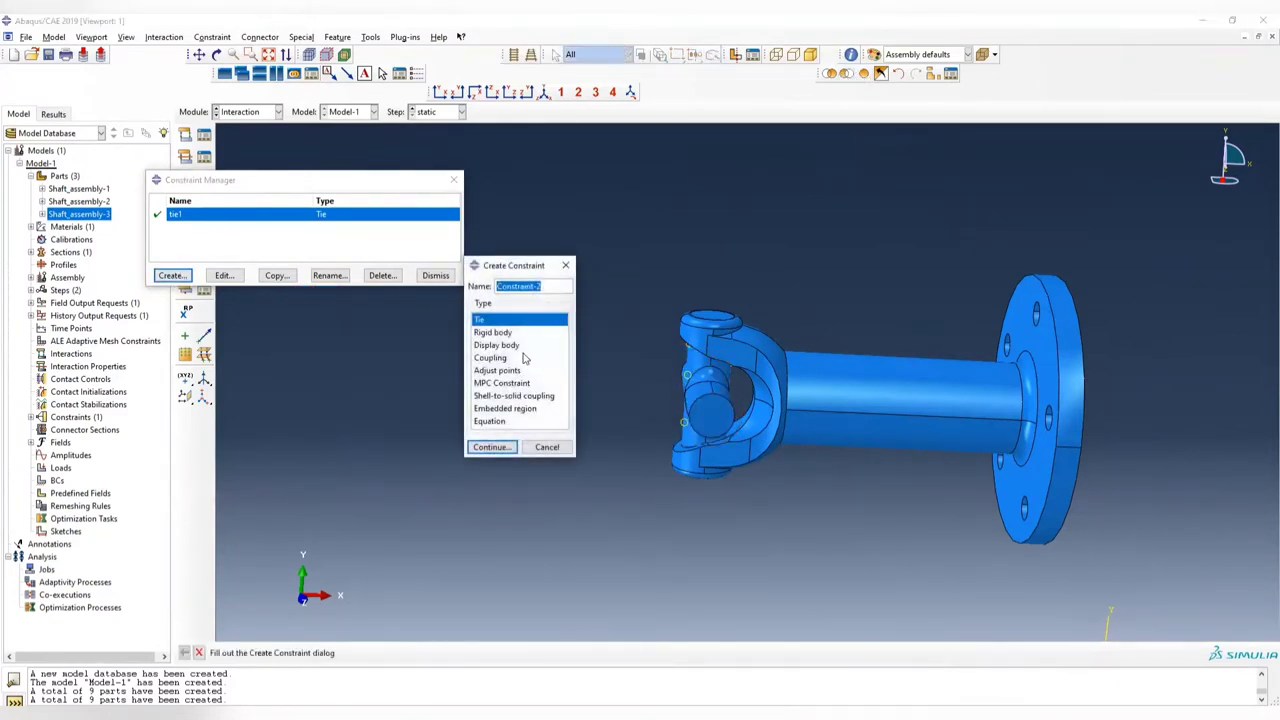
{"action": "type", "text": "tie2"}
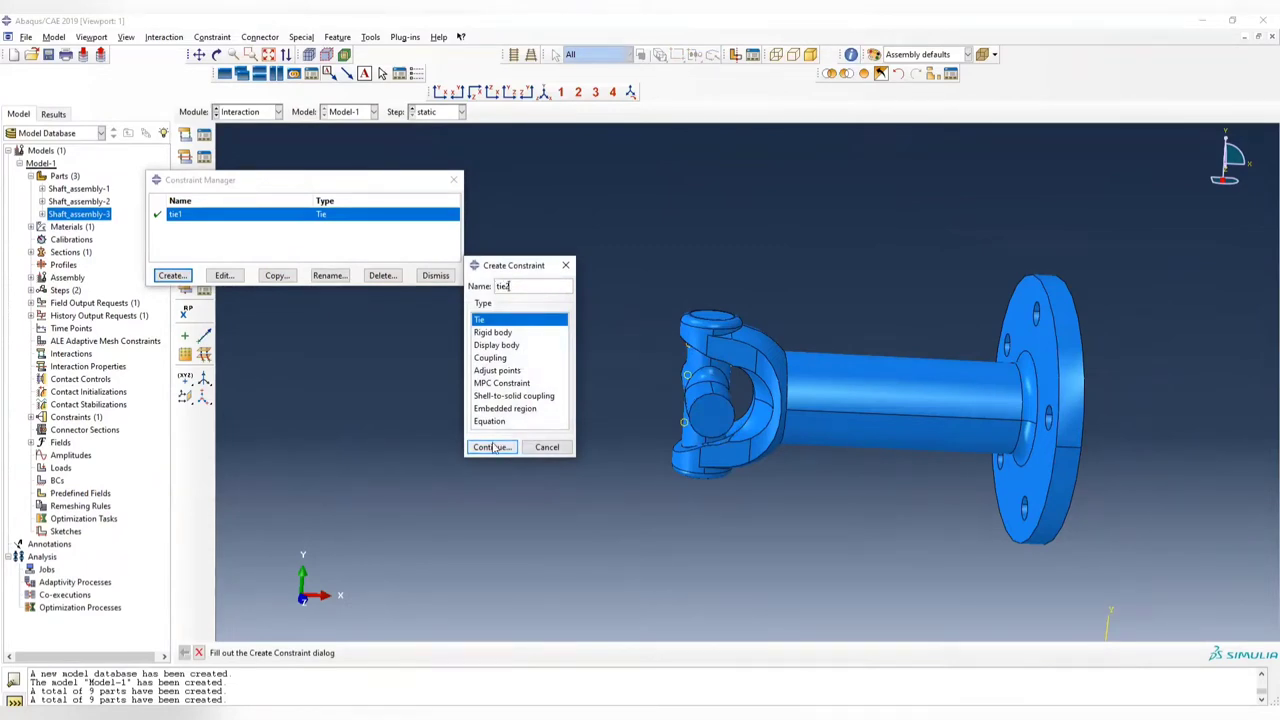
{"action": "left_click", "coordinate": [491, 447]}
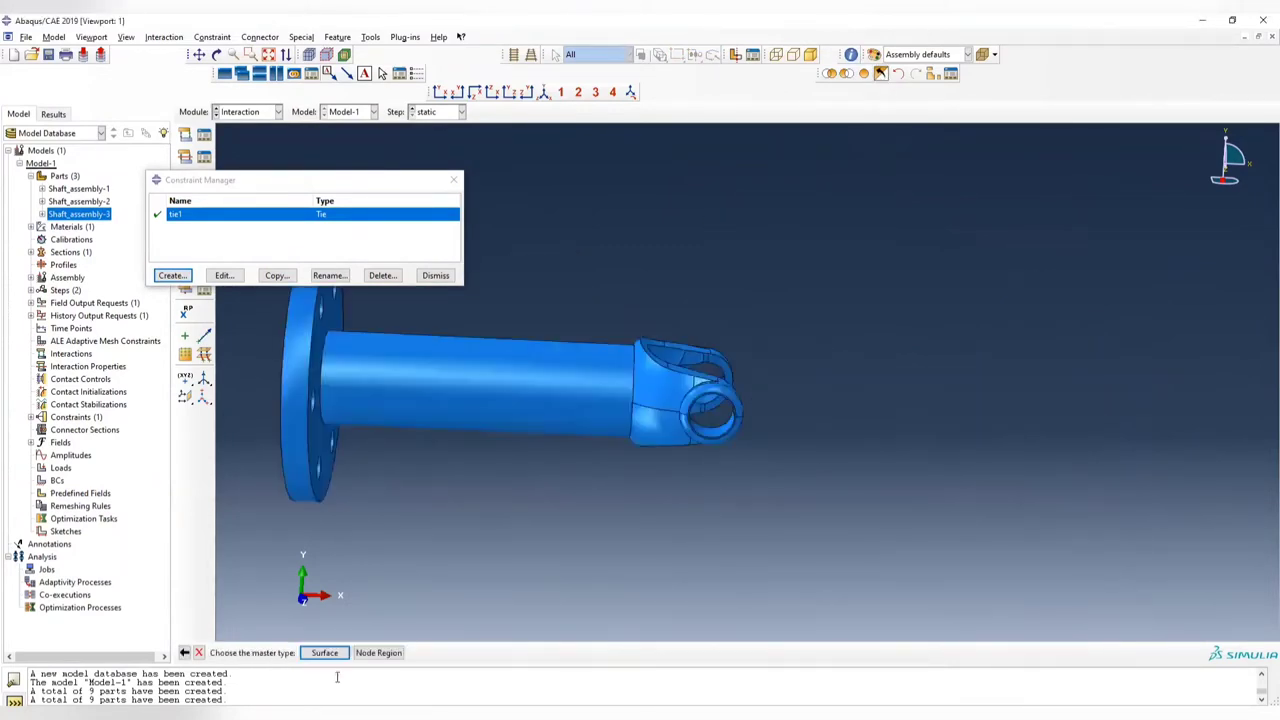
- Assign the inner surfaces of the opposite yoke's two fork holes as tie2's master surface
{"action": "left_click", "coordinate": [324, 652]}
{"action": "left_click_drag", "start_coordinate": [700, 440], "coordinate": [796, 420], "text": "ctrl+alt"}
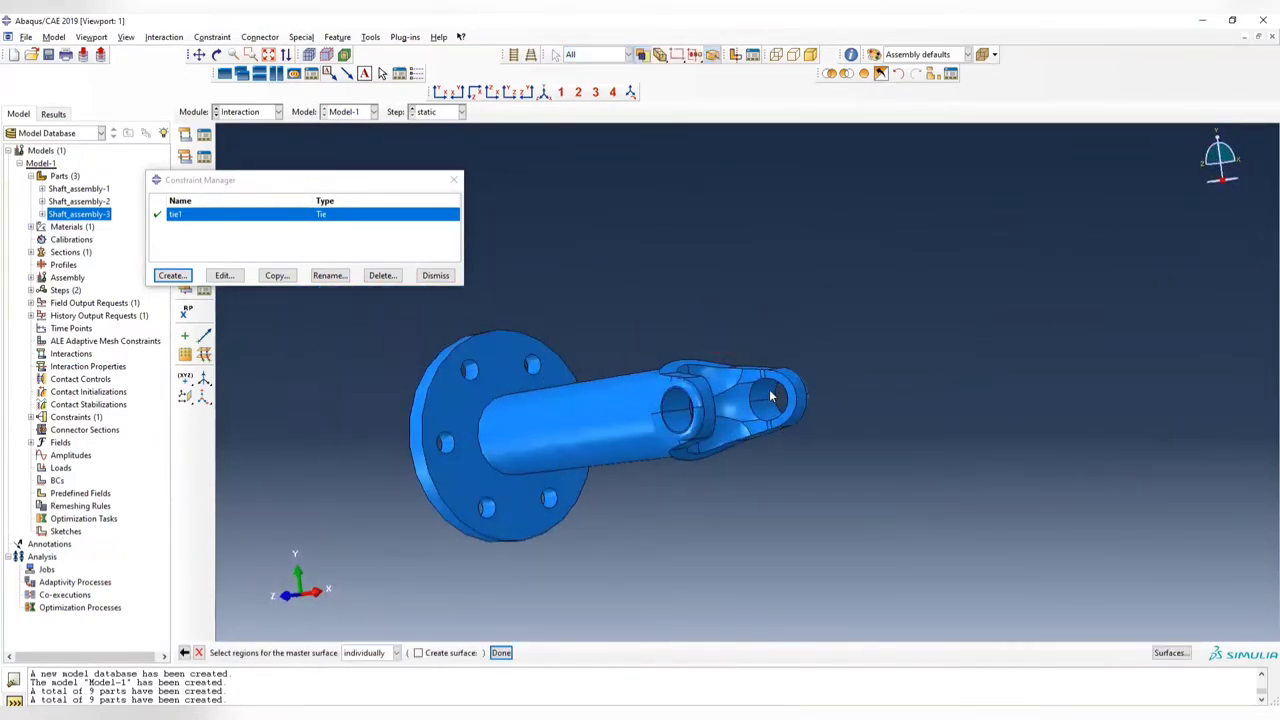
{"action": "left_click_drag", "start_coordinate": [648, 465], "coordinate": [778, 433], "text": "ctrl+alt"}
{"action": "left_click", "coordinate": [791, 455], "text": "shift"}
{"action": "left_click_drag", "start_coordinate": [846, 494], "coordinate": [750, 518], "text": "ctrl+alt"}
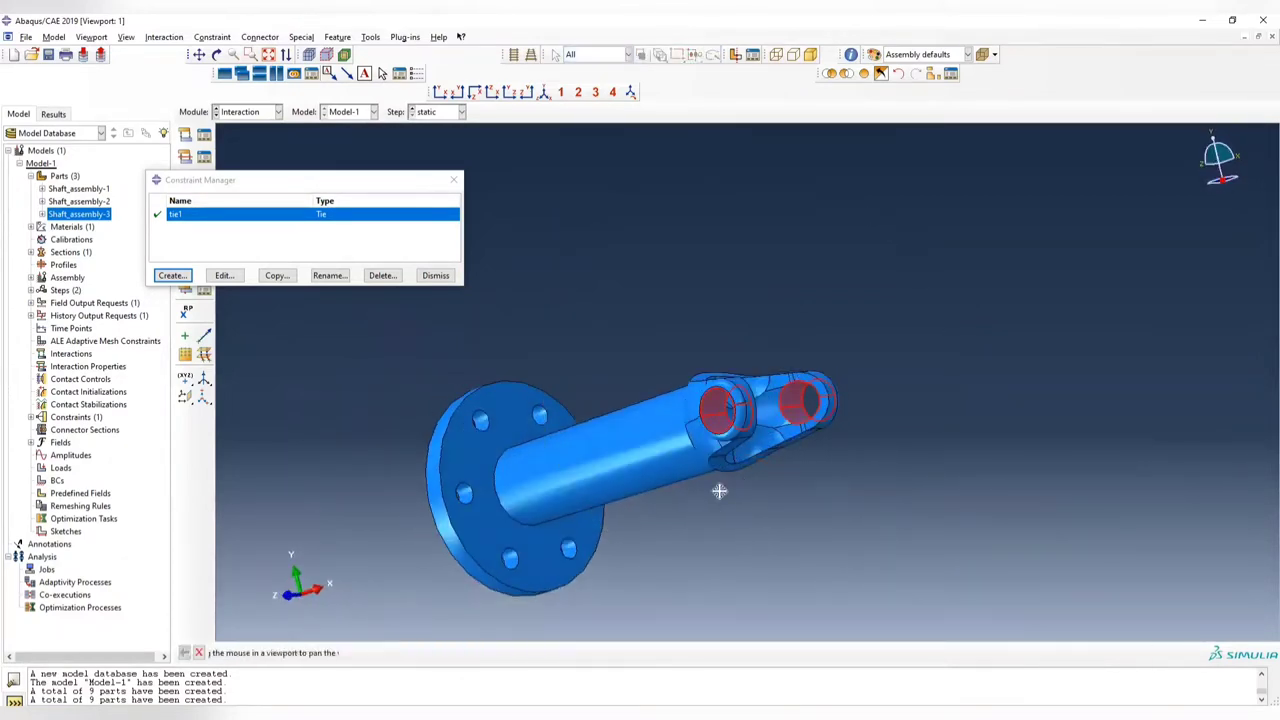
{"action": "left_click_drag", "start_coordinate": [720, 408], "coordinate": [576, 513], "text": "ctrl+alt"}
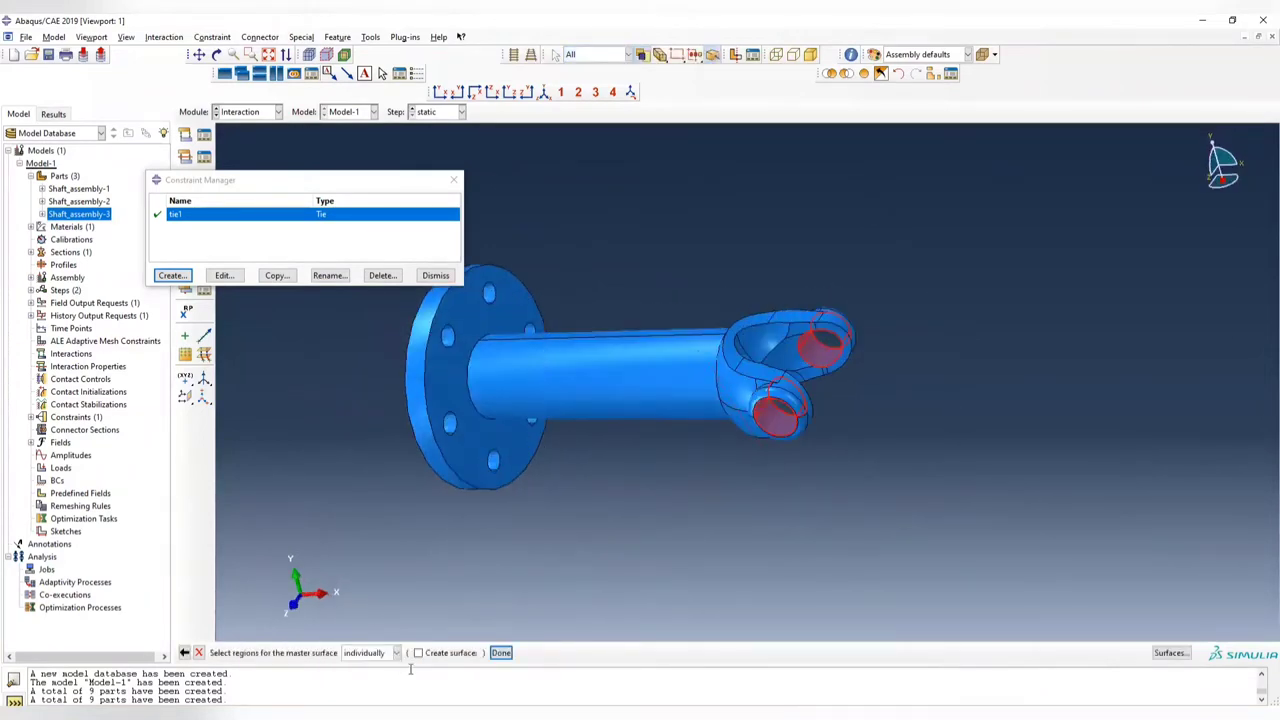
{"action": "left_click", "coordinate": [500, 652]}
- Show the cross piece and assign the surfaces of its horizontal pin as tie2's slave surface
{"action": "left_click", "coordinate": [320, 652]}
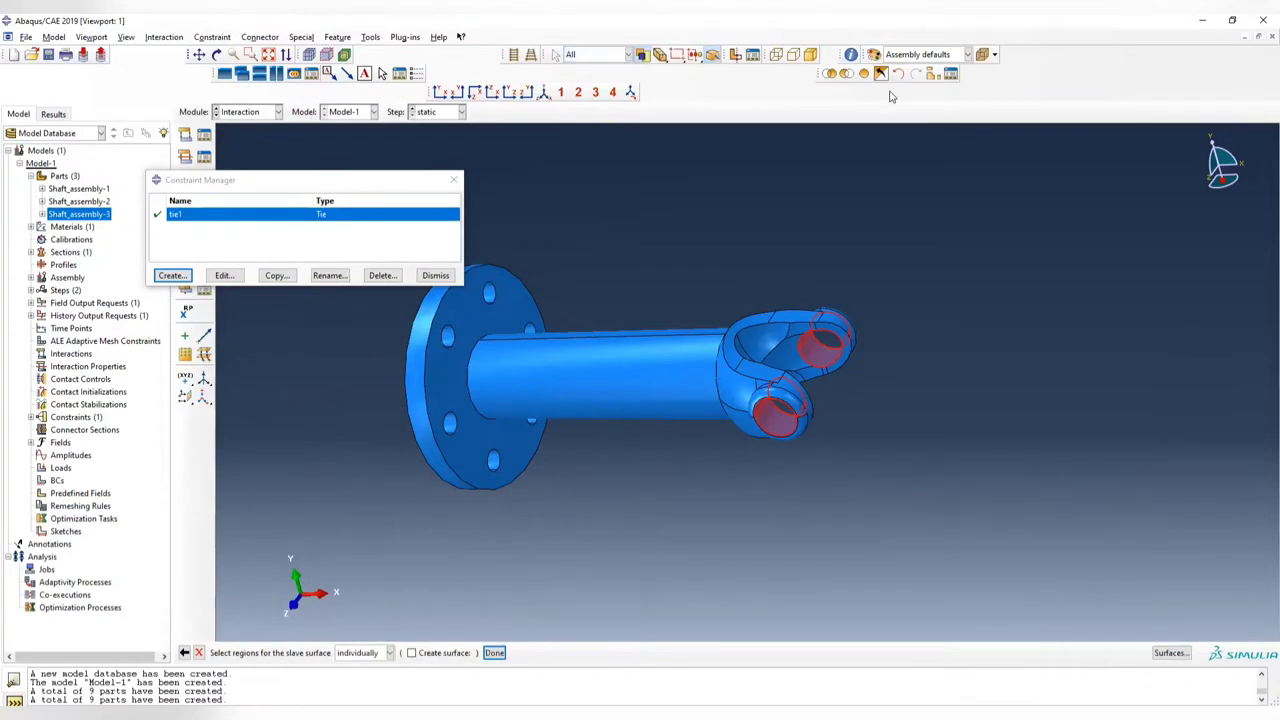
{"action": "left_click_drag", "start_coordinate": [560, 400], "coordinate": [710, 400], "text": "ctrl+alt"}
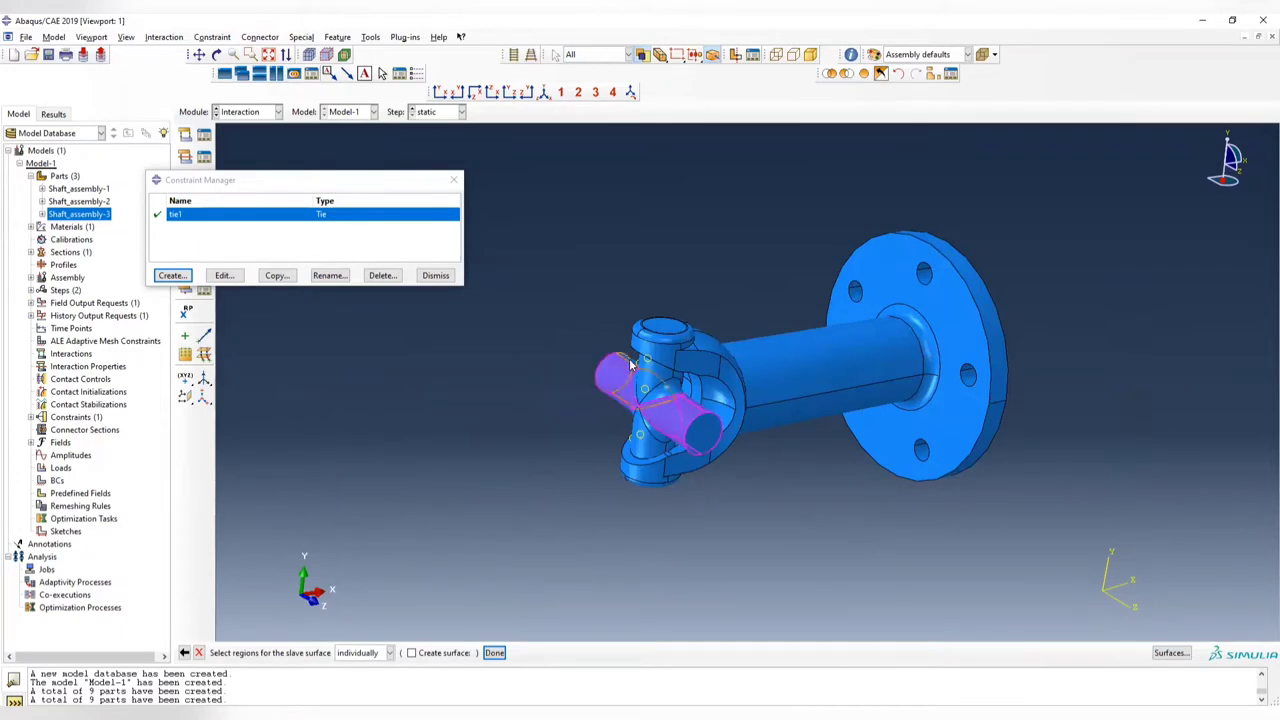
{"action": "left_click_drag", "start_coordinate": [630, 365], "coordinate": [635, 470], "text": "ctrl+alt"}
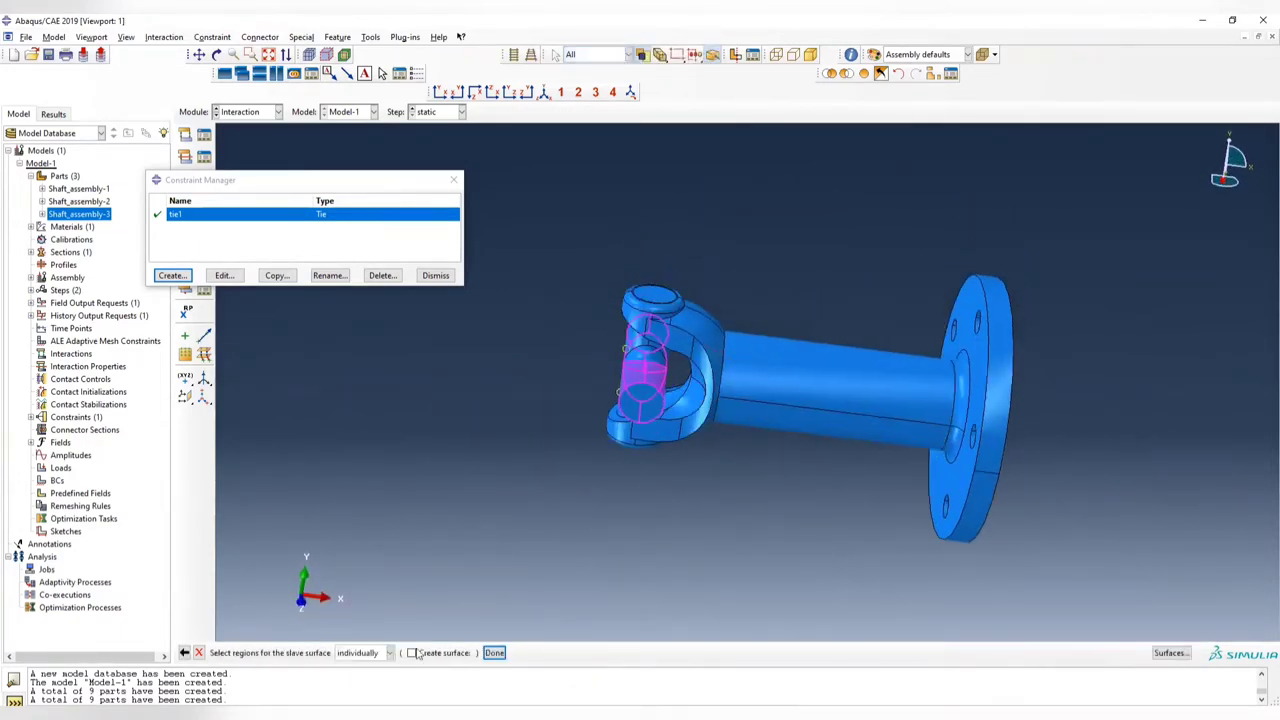
{"action": "left_click", "coordinate": [494, 652]}
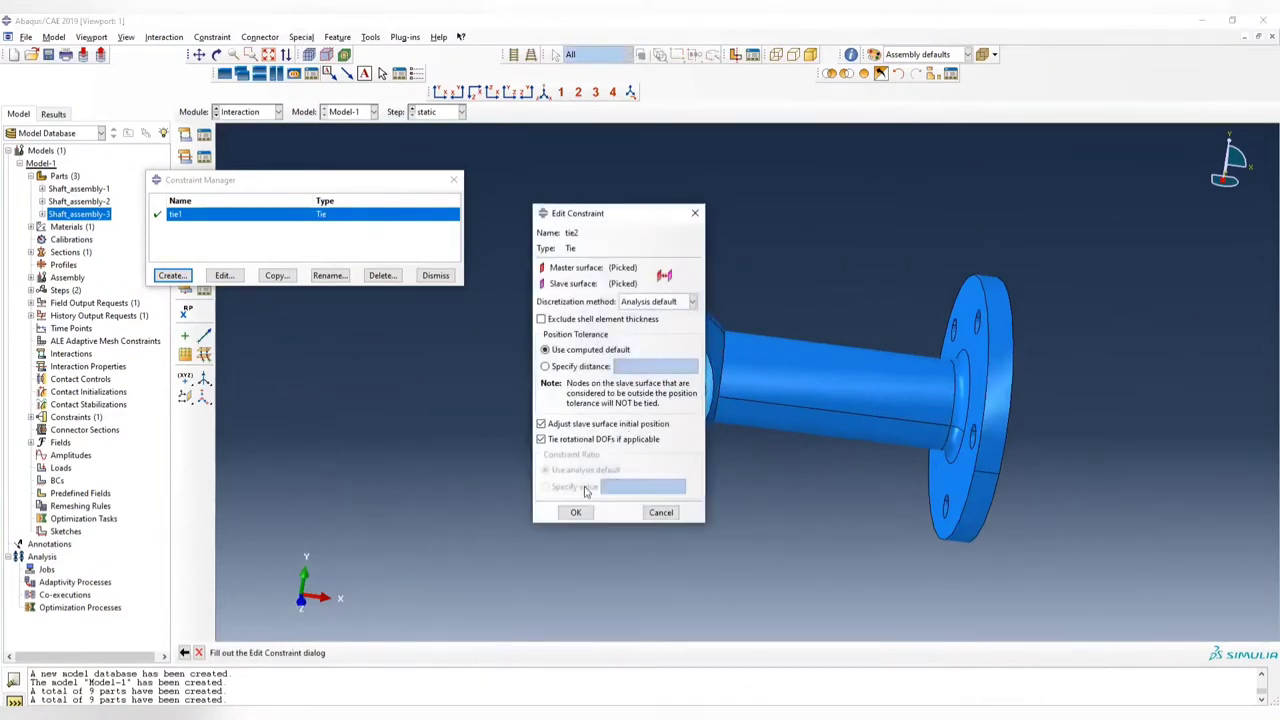
- Accept tie2 with its default settings, restore the display of the whole shaft assembly and close the constraint list
{"action": "left_click", "coordinate": [578, 513]}
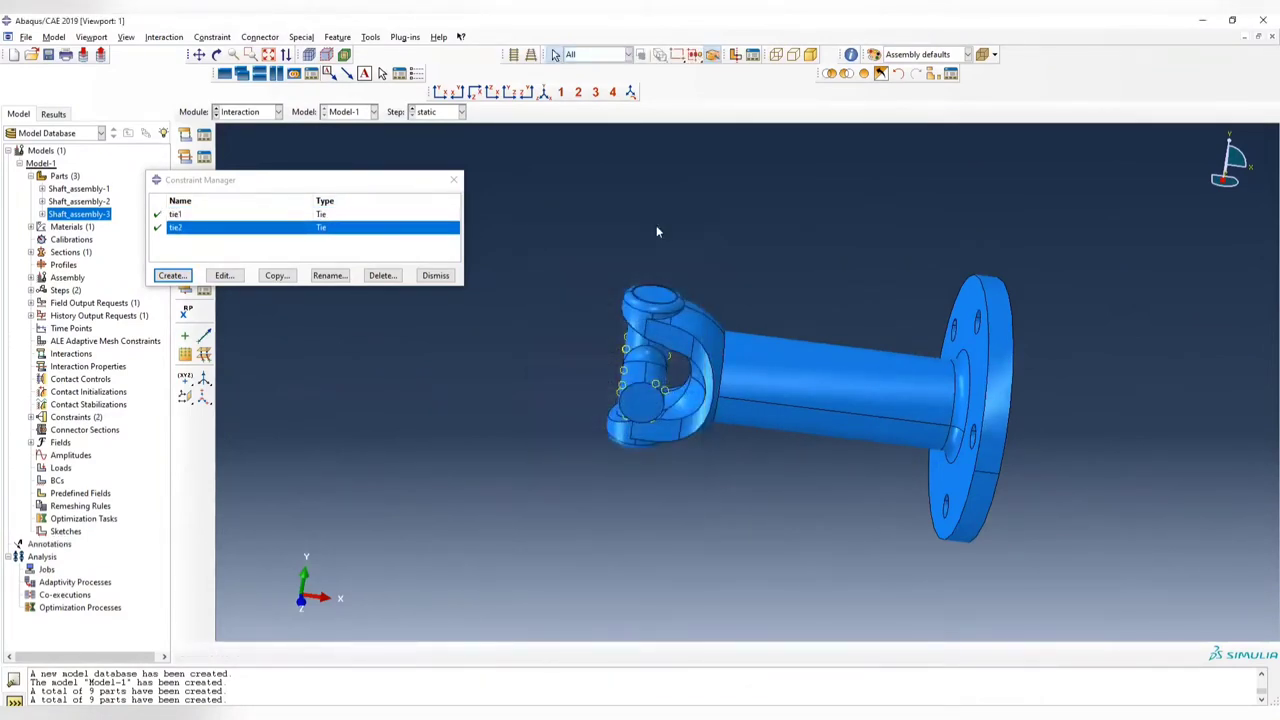
{"action": "left_click_drag", "start_coordinate": [860, 150], "coordinate": [795, 364], "text": "ctrl+alt"}
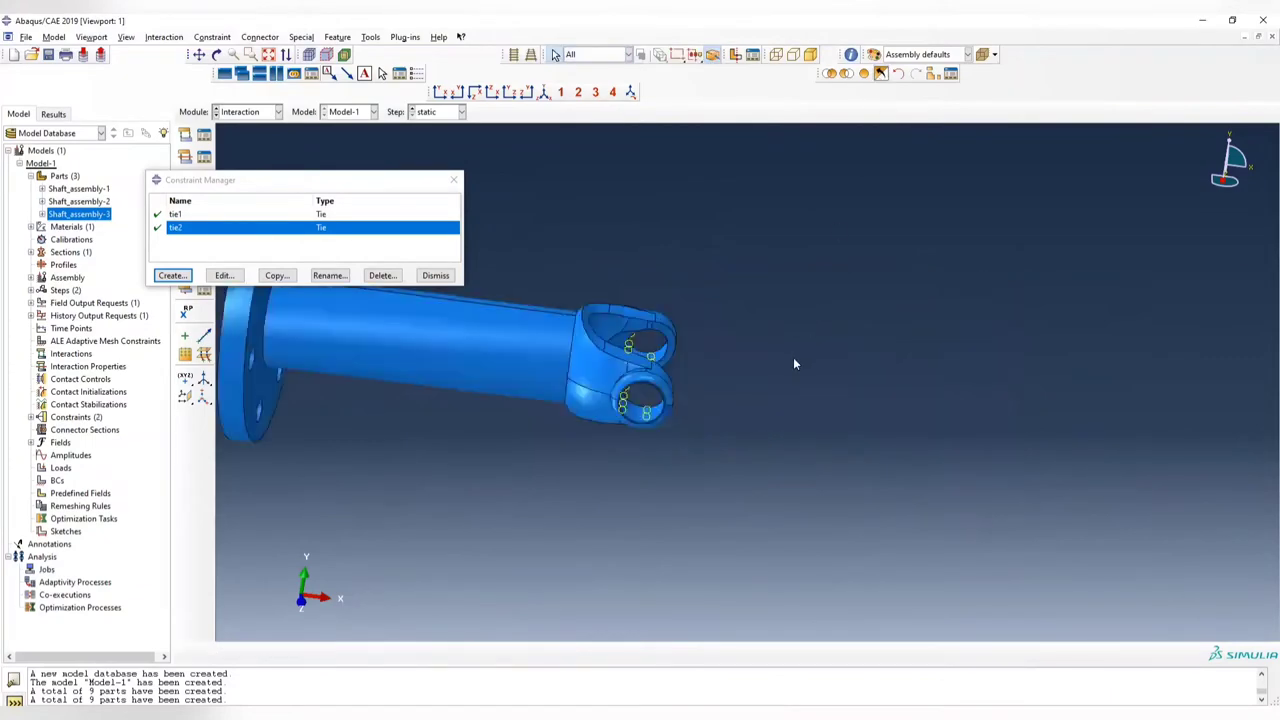
{"action": "left_click", "coordinate": [864, 73]}
{"action": "left_click_drag", "start_coordinate": [757, 414], "coordinate": [781, 318], "text": "ctrl+alt"}
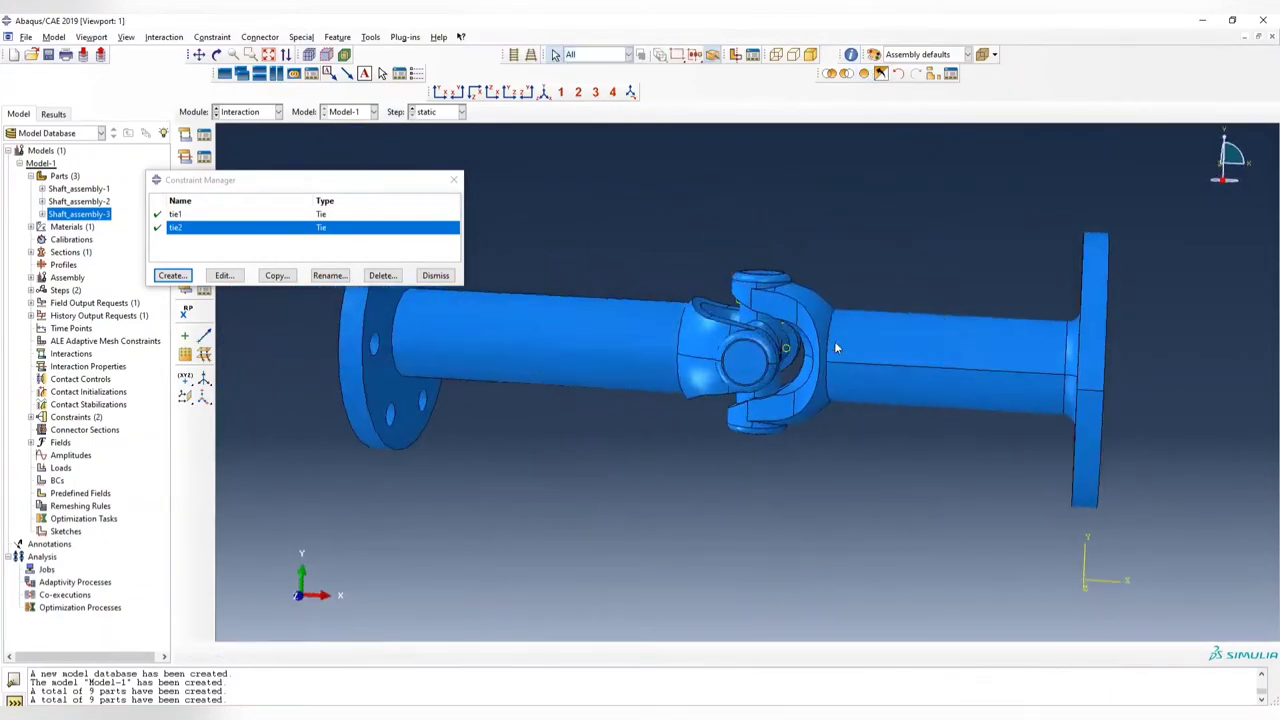
{"action": "left_click_drag", "start_coordinate": [788, 382], "coordinate": [815, 328], "text": "ctrl+alt"}
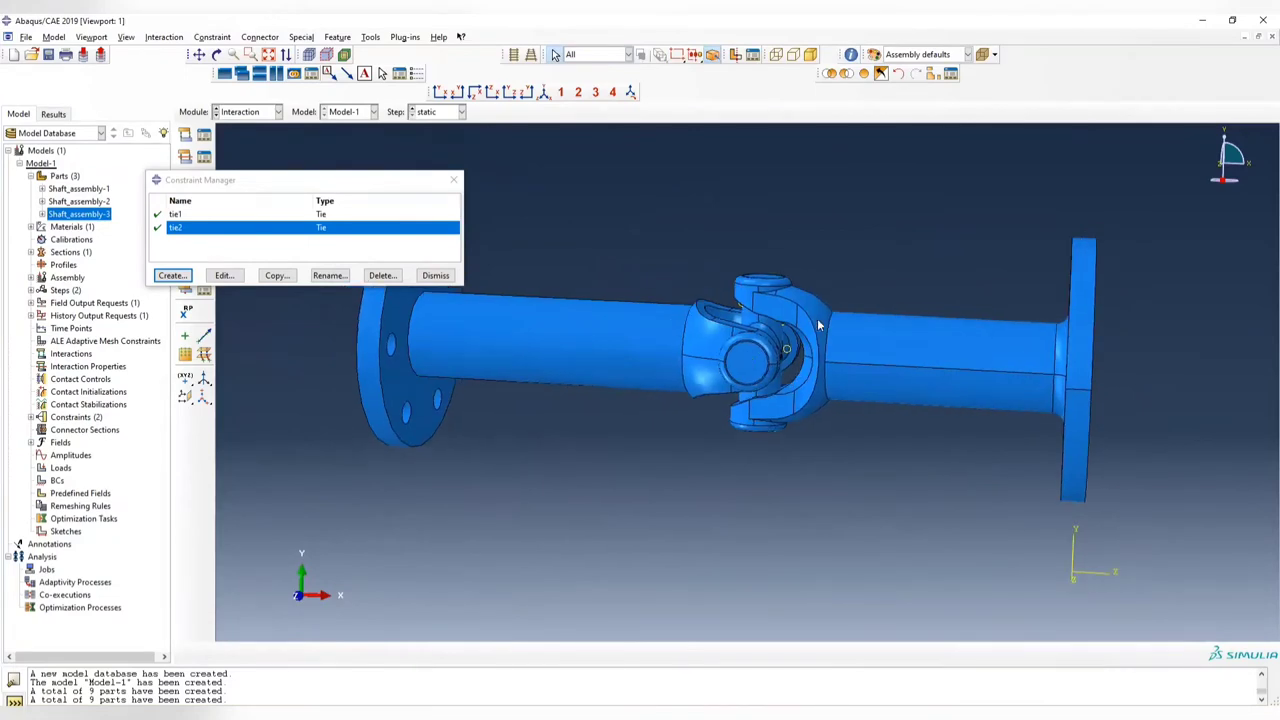
{"action": "left_click_drag", "start_coordinate": [653, 318], "coordinate": [672, 430], "text": "ctrl+alt"}
{"action": "left_click_drag", "start_coordinate": [752, 311], "coordinate": [758, 313], "text": "ctrl+alt"}
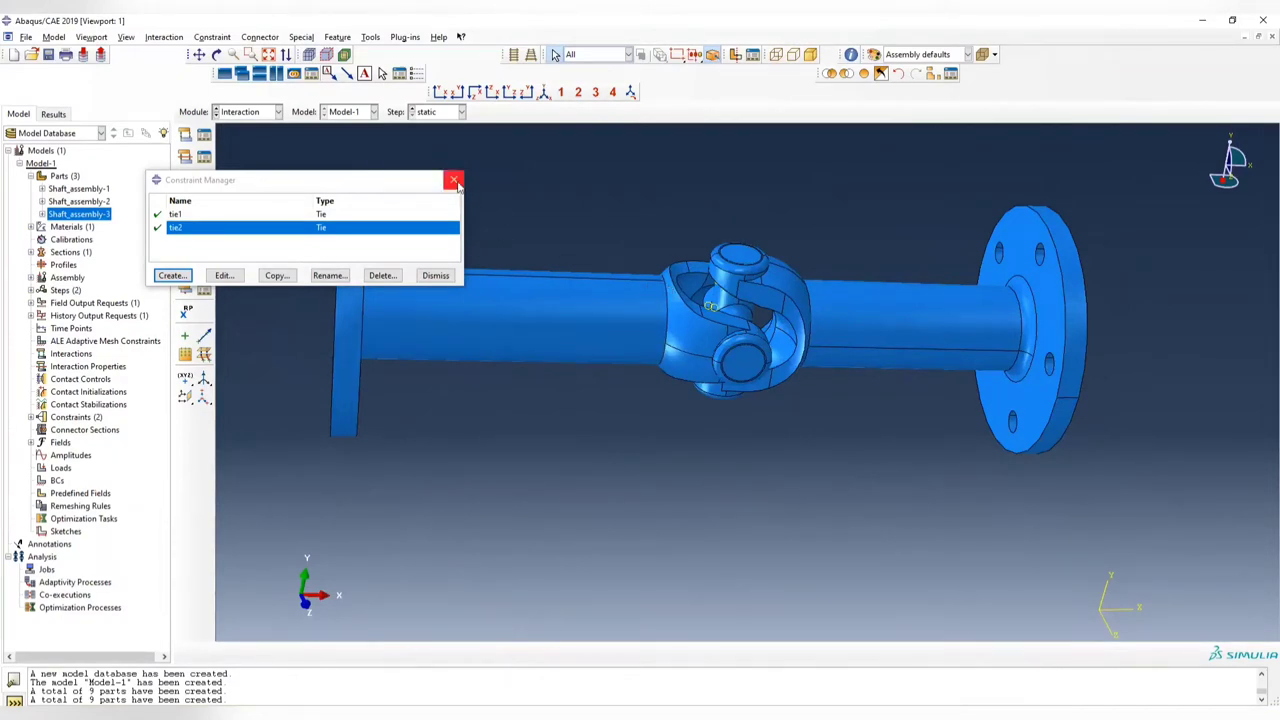
{"action": "left_click", "coordinate": [456, 181]}
- Create a reference point at the centre of the outer face of the flange at the assembly's +X end
{"action": "middle_click_drag", "start_coordinate": [689, 315], "coordinate": [673, 367], "text": "ctrl+alt"}
{"action": "left_click_drag", "start_coordinate": [673, 367], "coordinate": [566, 350], "text": "ctrl+alt"}
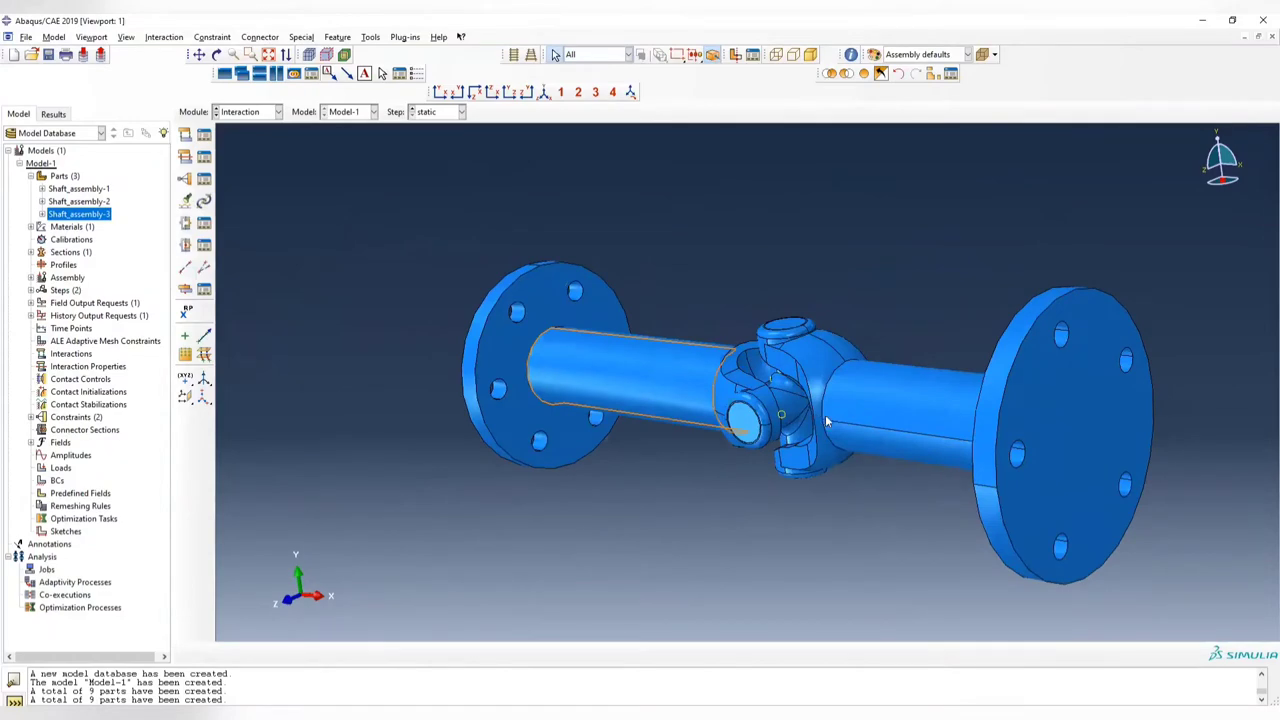
{"action": "left_click_drag", "start_coordinate": [801, 453], "coordinate": [826, 438], "text": "ctrl+alt"}
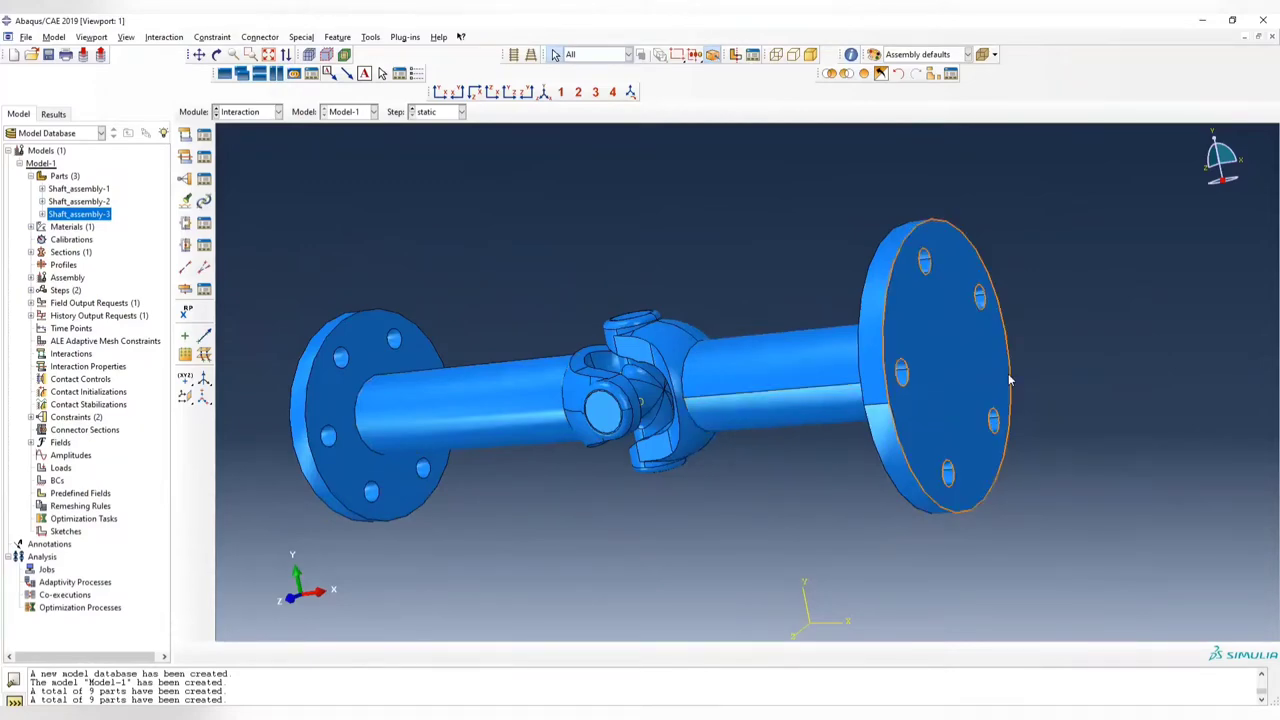
{"action": "left_click_drag", "start_coordinate": [1010, 380], "coordinate": [862, 418], "text": "ctrl+alt"}
{"action": "left_click_drag", "start_coordinate": [761, 483], "coordinate": [290, 188], "text": "ctrl+alt"}
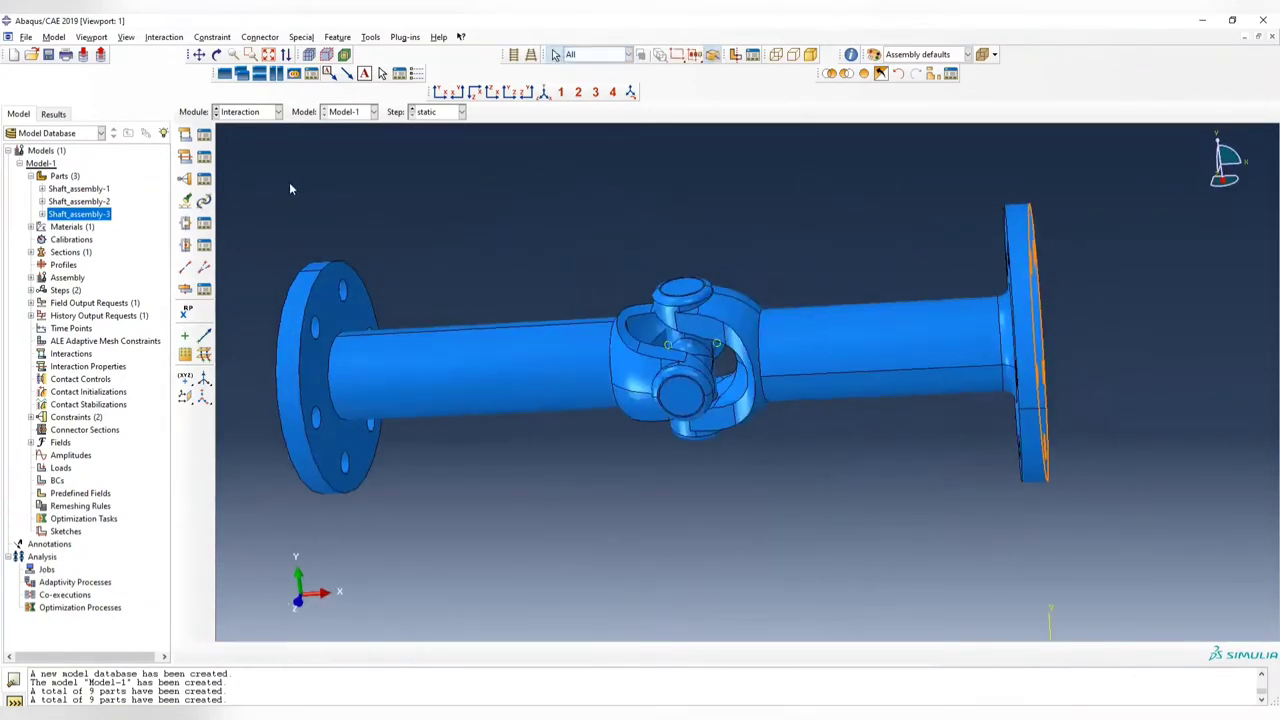
{"action": "left_click", "coordinate": [205, 179]}
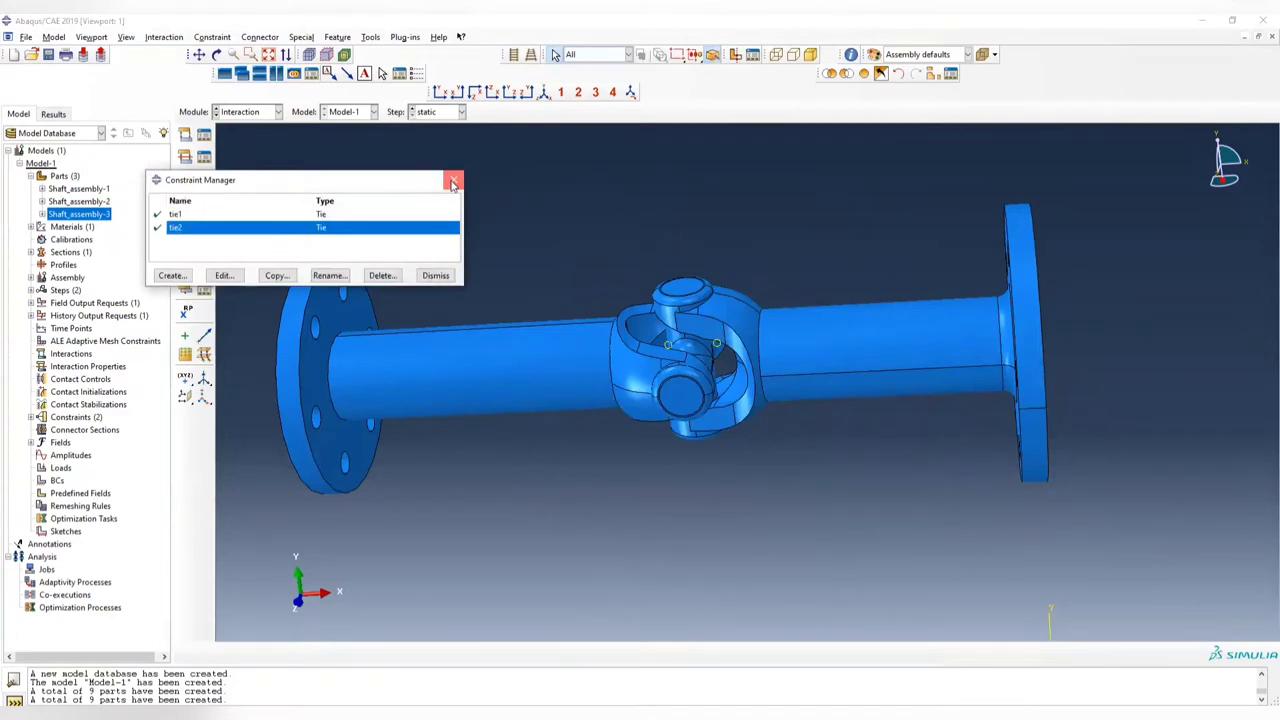
{"action": "left_click", "coordinate": [452, 179]}
{"action": "left_click", "coordinate": [185, 312]}
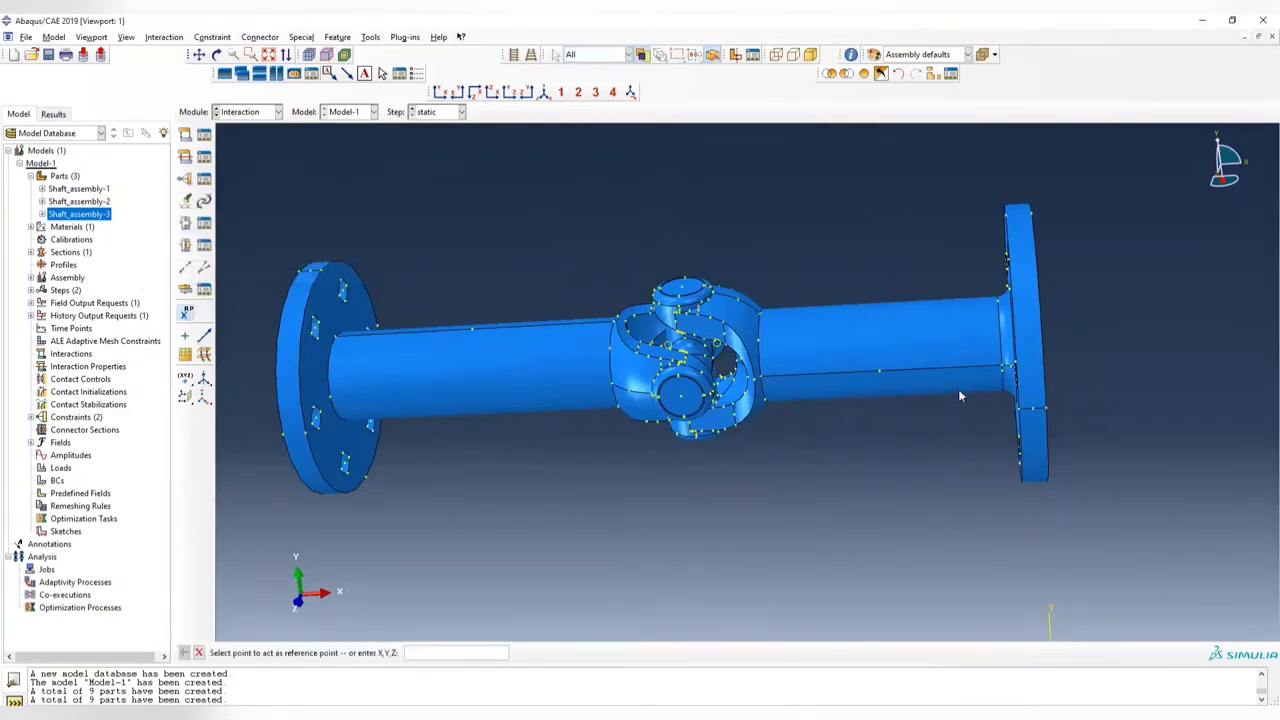
{"action": "left_click_drag", "start_coordinate": [995, 378], "coordinate": [1077, 396], "text": "ctrl+alt"}
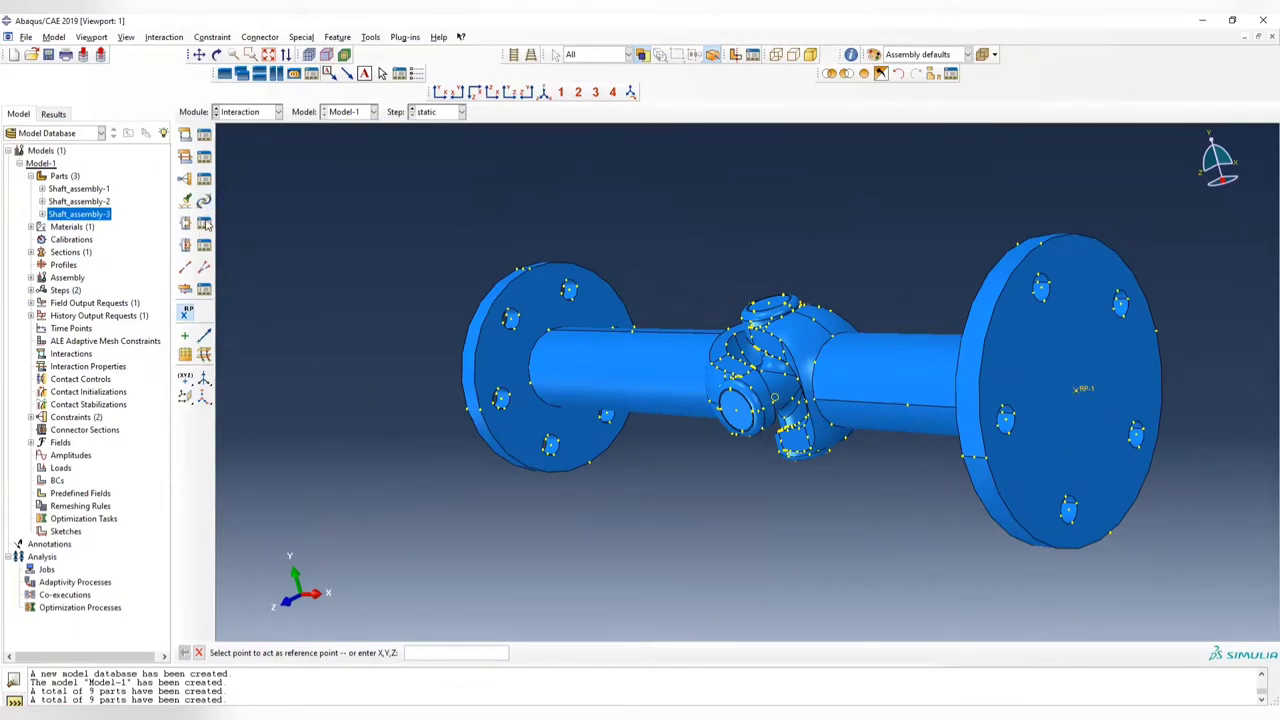
- Start a Coupling constraint named coupling with the flange's reference point RP-1 as its control point
{"action": "left_click", "coordinate": [204, 178]}
{"action": "left_click", "coordinate": [171, 275]}
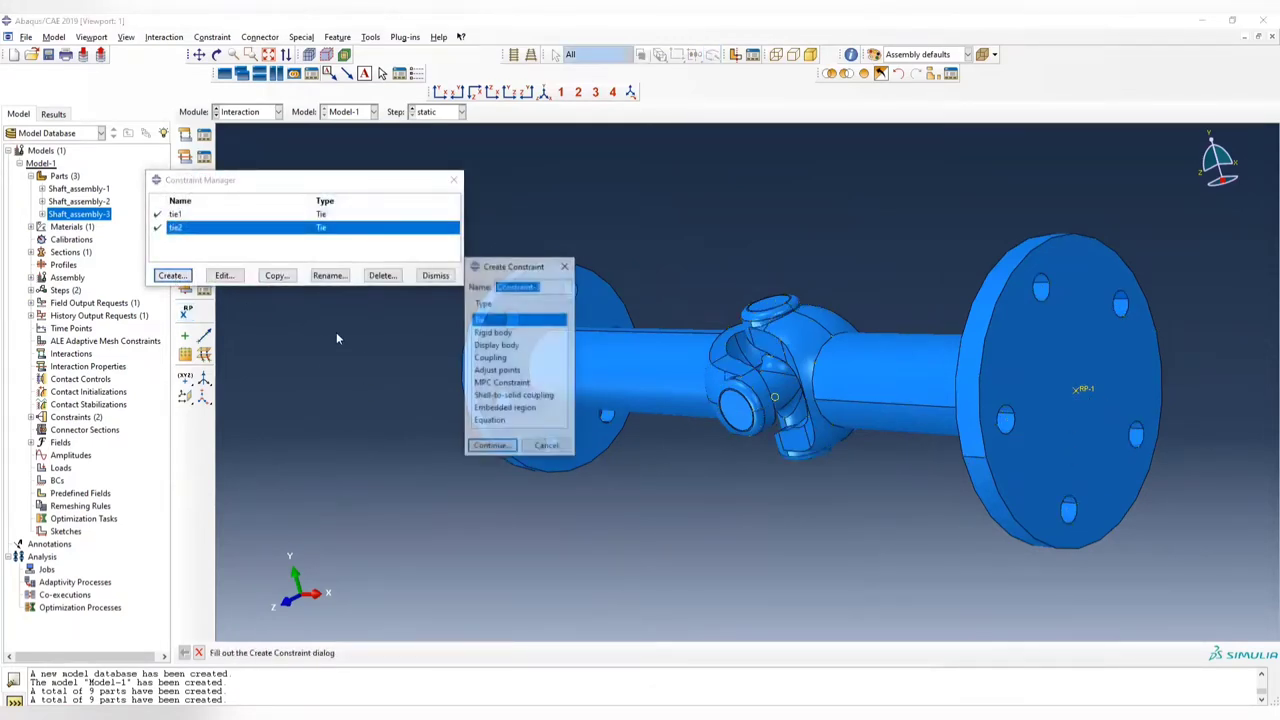
{"action": "left_click", "coordinate": [497, 358]}
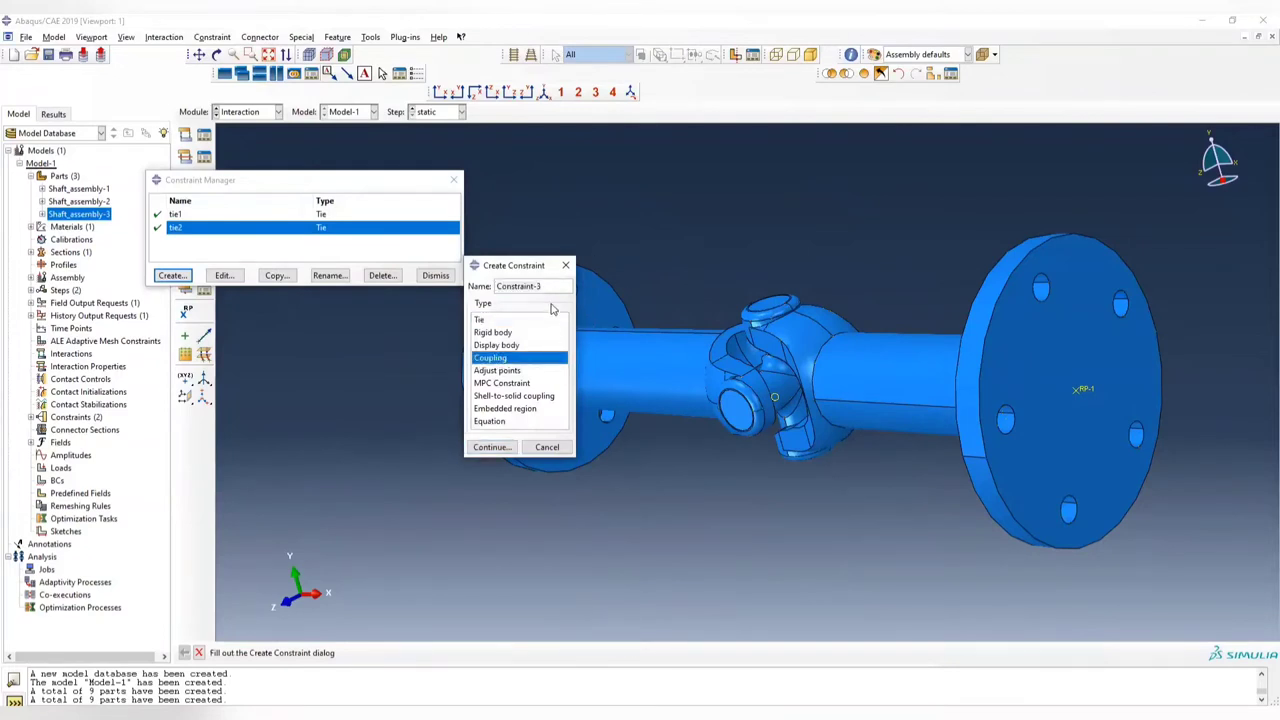
{"action": "triple_click", "coordinate": [549, 289]}
{"action": "type", "text": "C"}
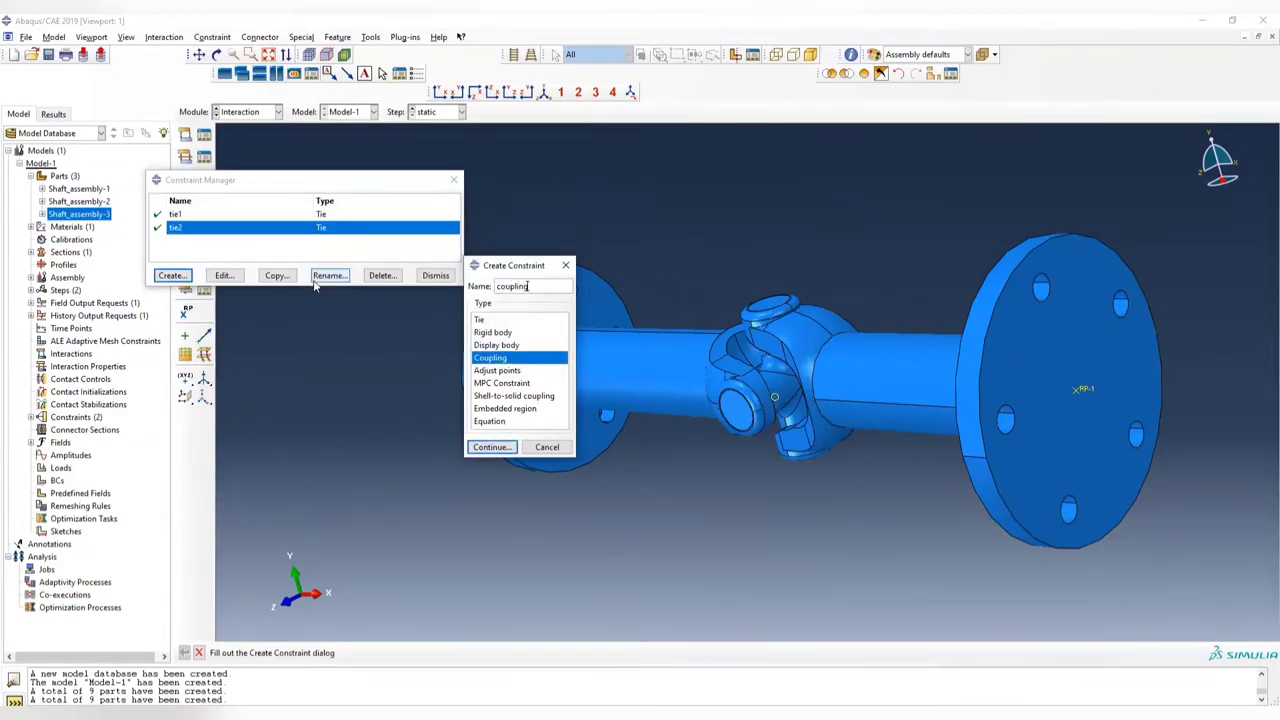
{"action": "left_click", "coordinate": [490, 447]}
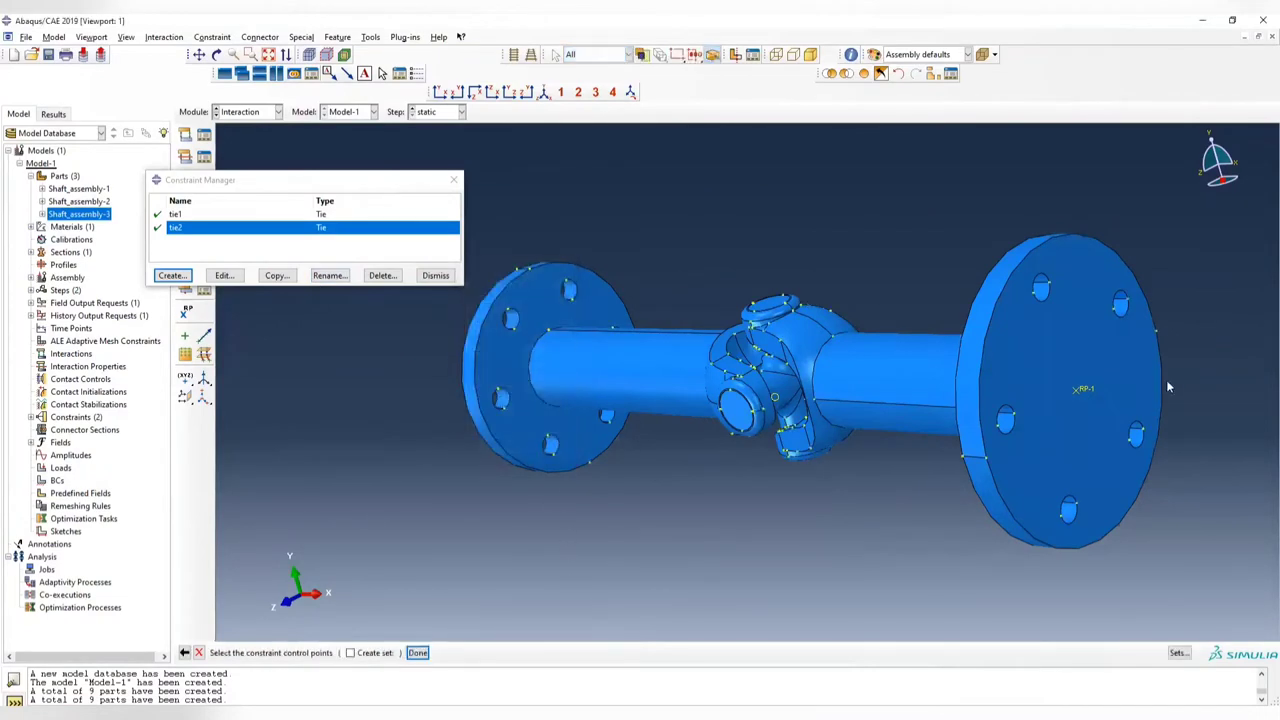
{"action": "left_click", "coordinate": [1078, 392]}
{"action": "left_click", "coordinate": [418, 653]}
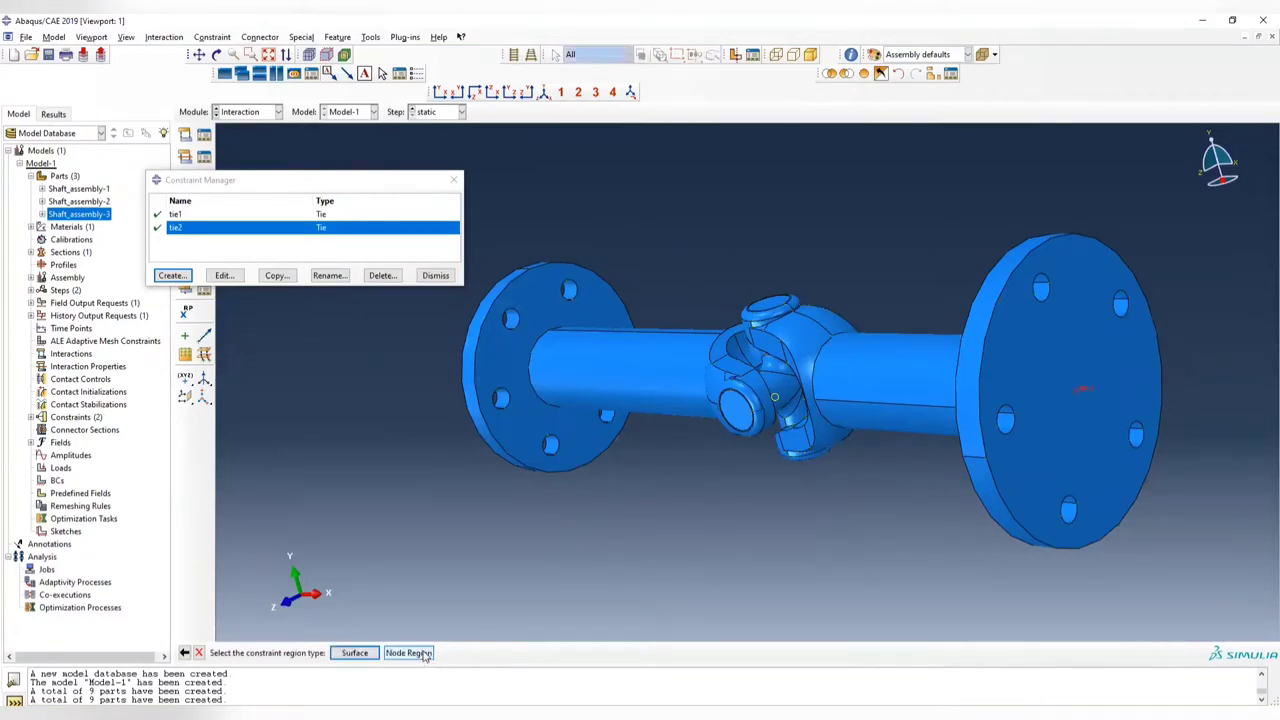
- Assign the rim surfaces of the RP-1 flange as the coupling surface and accept a kinematic coupling with all six degrees of freedom constrained
{"action": "left_click", "coordinate": [354, 652]}
{"action": "left_click_drag", "start_coordinate": [998, 482], "coordinate": [833, 412], "text": "ctrl+alt"}
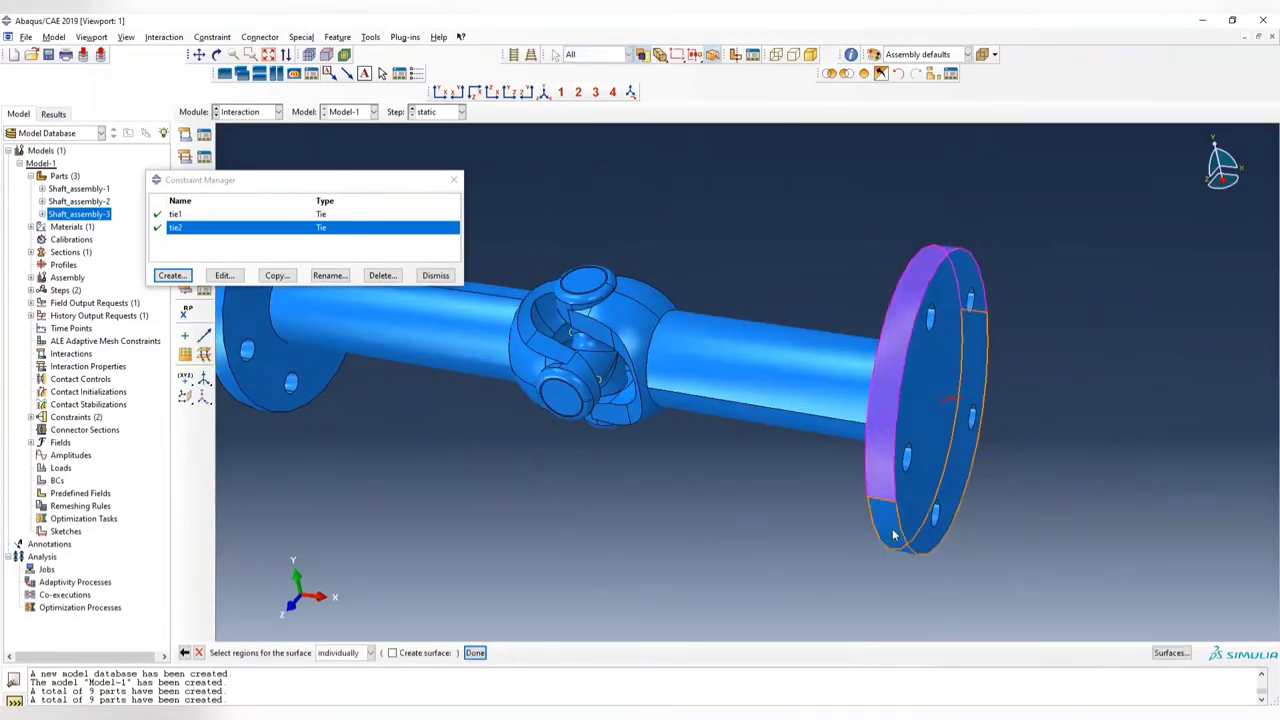
{"action": "left_click_drag", "start_coordinate": [978, 528], "coordinate": [906, 490], "text": "ctrl+alt"}
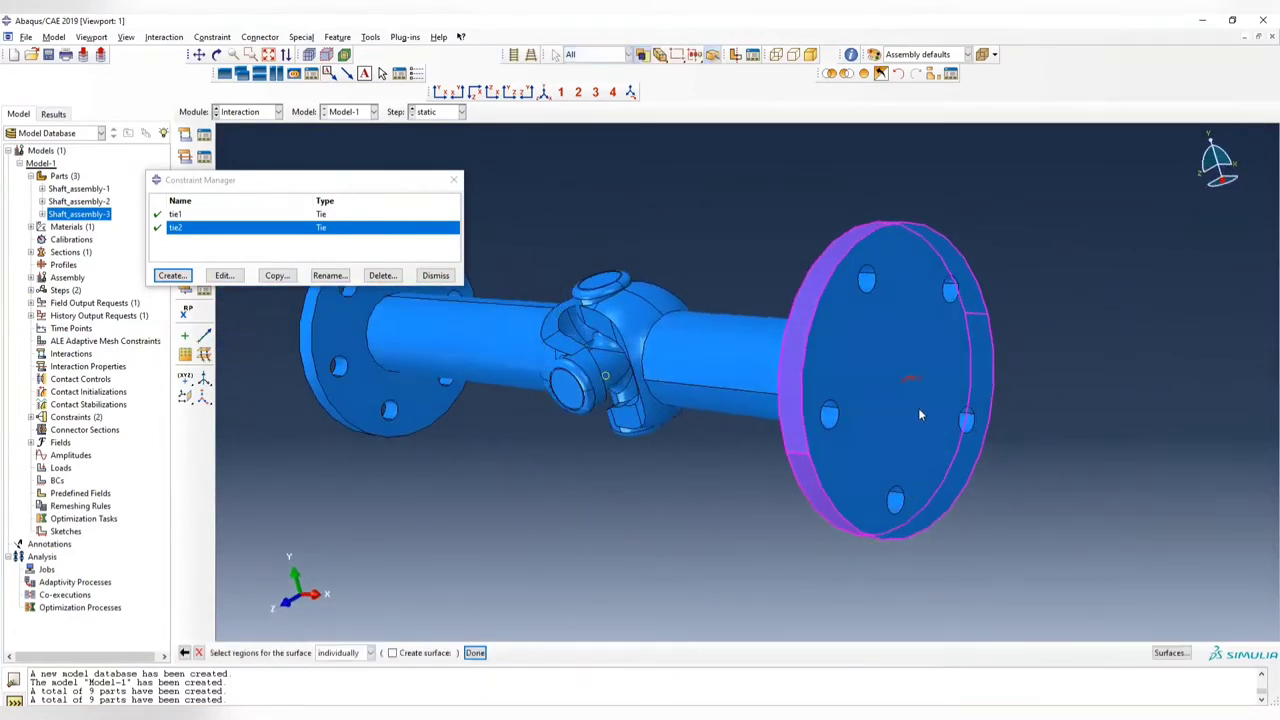
{"action": "left_click", "coordinate": [903, 385]}
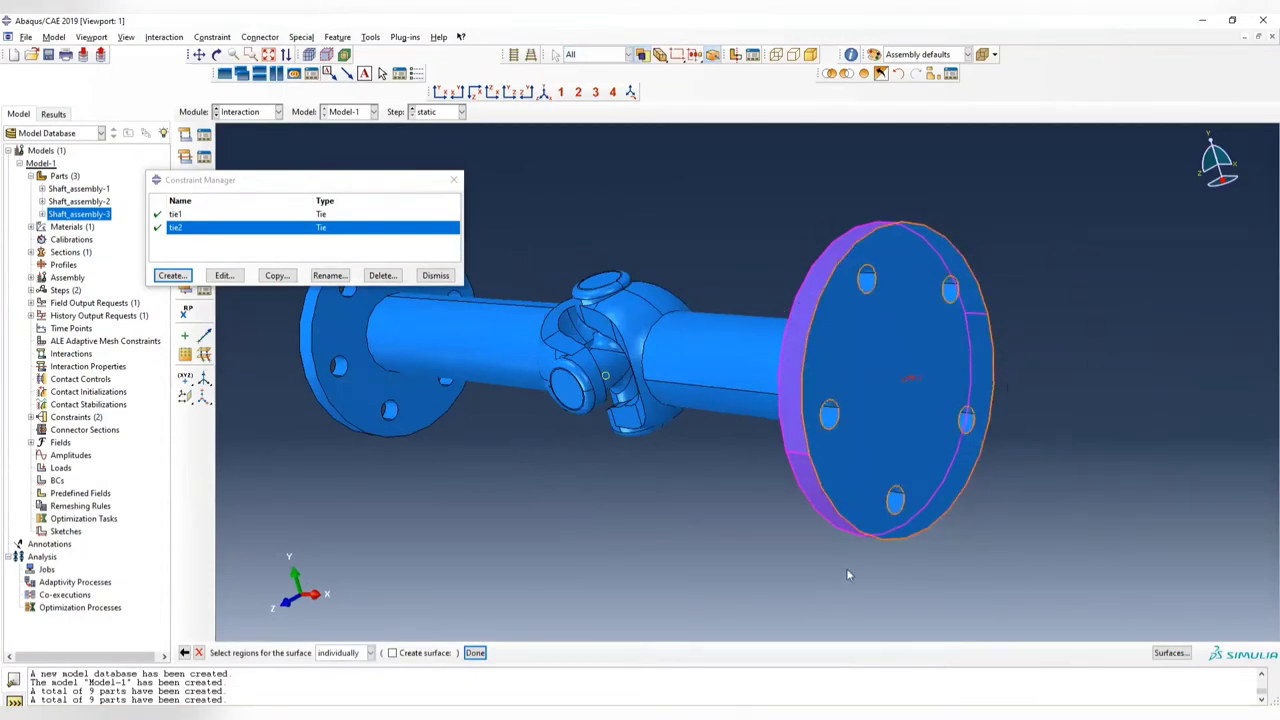
{"action": "left_click", "coordinate": [1042, 428]}
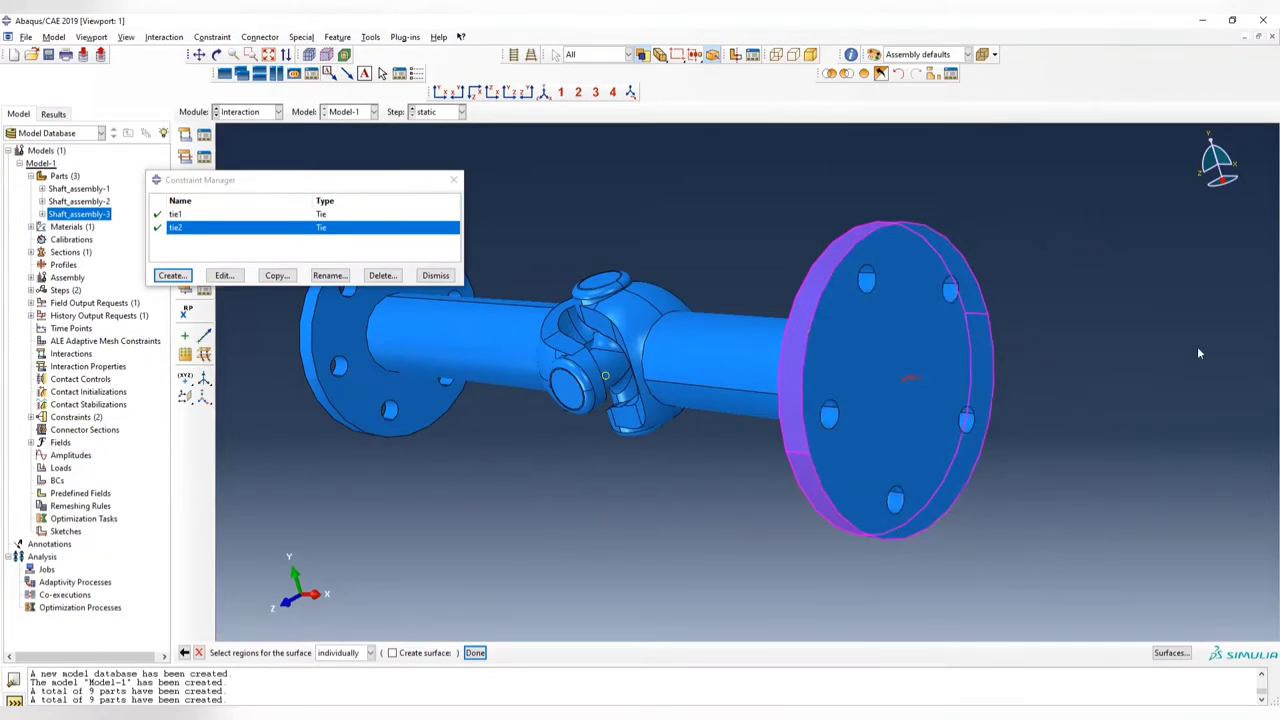
{"action": "left_click", "coordinate": [932, 421]}
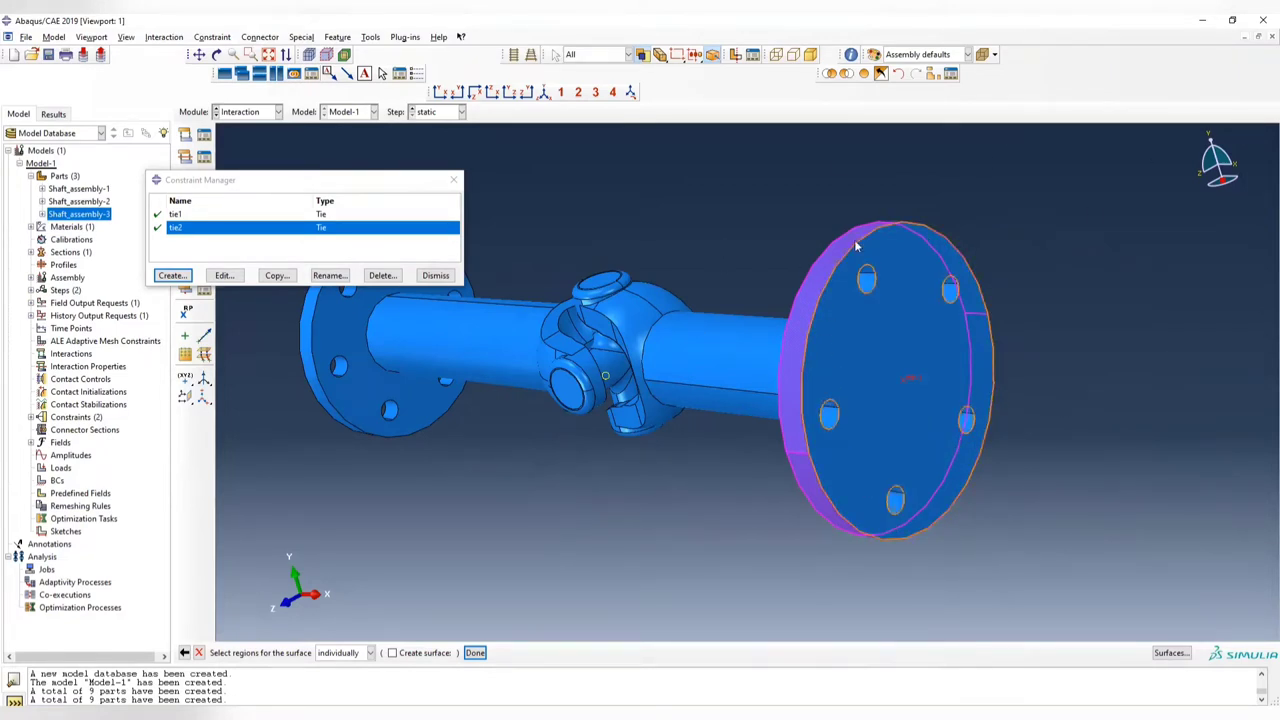
{"action": "left_click", "coordinate": [476, 653]}
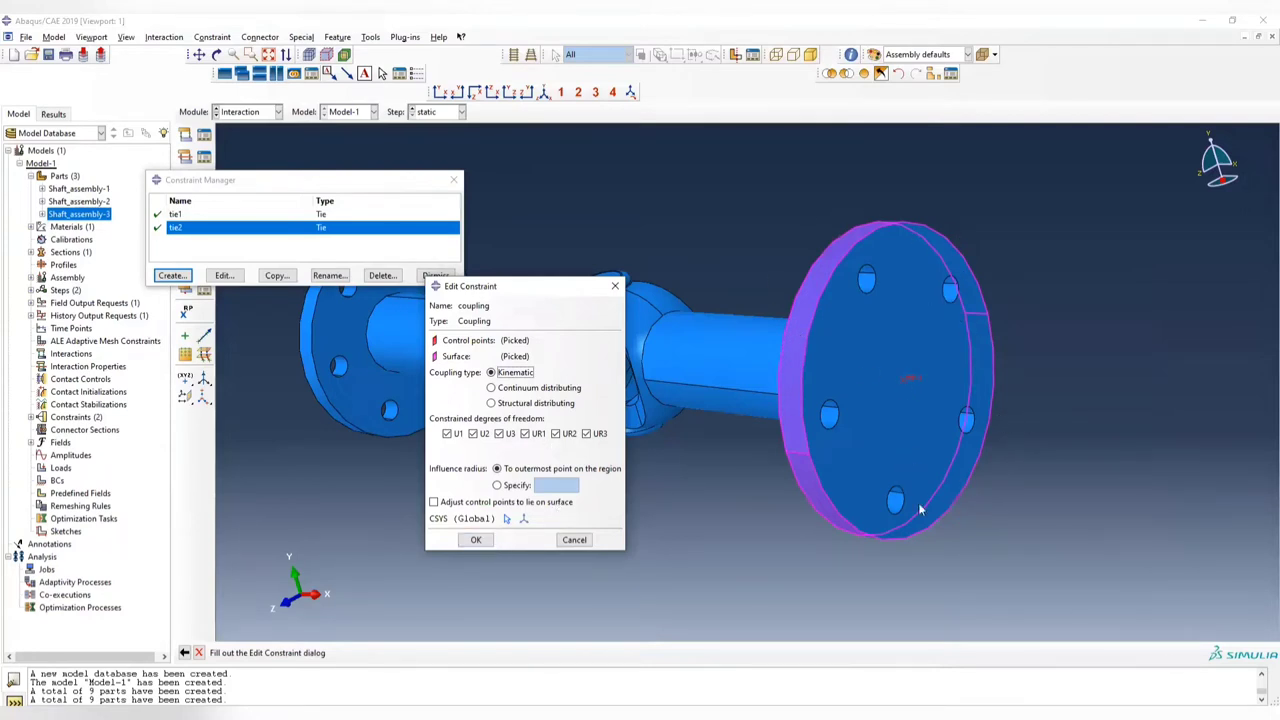
{"action": "left_click", "coordinate": [476, 539]}
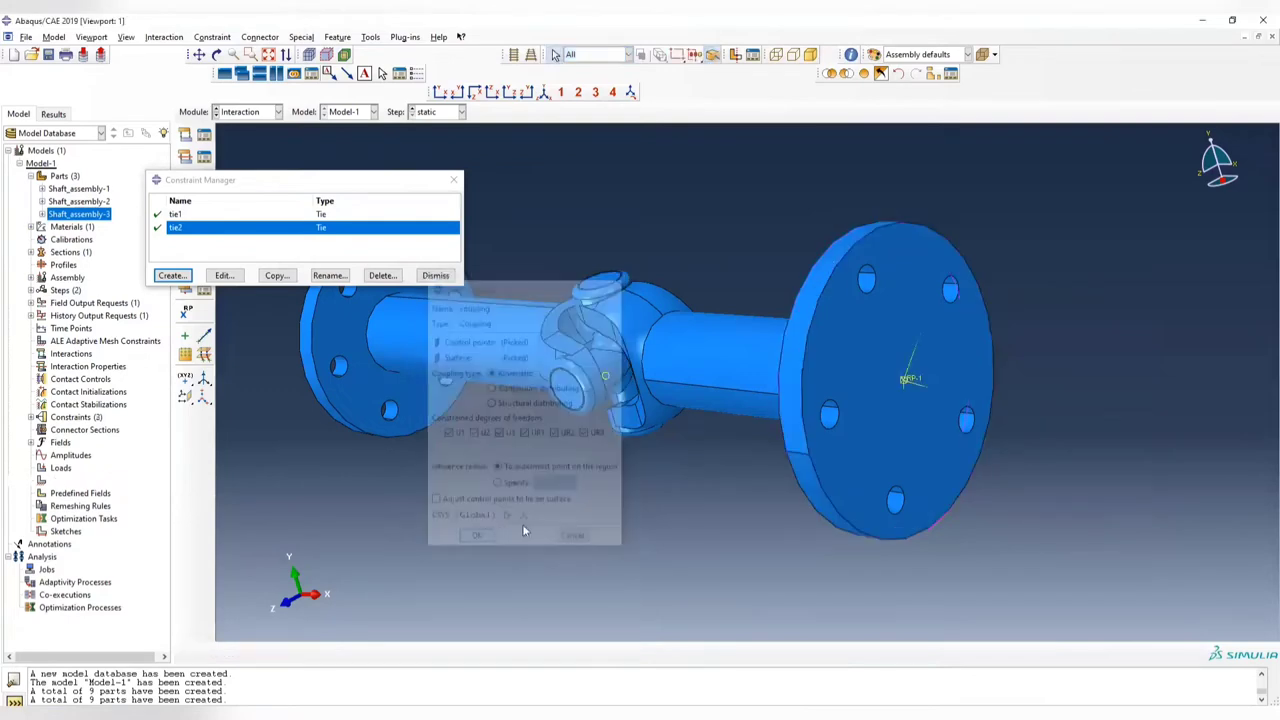
{"action": "left_click_drag", "start_coordinate": [929, 424], "coordinate": [560, 380], "text": "ctrl+alt"}
{"action": "left_click_drag", "start_coordinate": [1048, 419], "coordinate": [902, 424], "text": "ctrl+alt"}
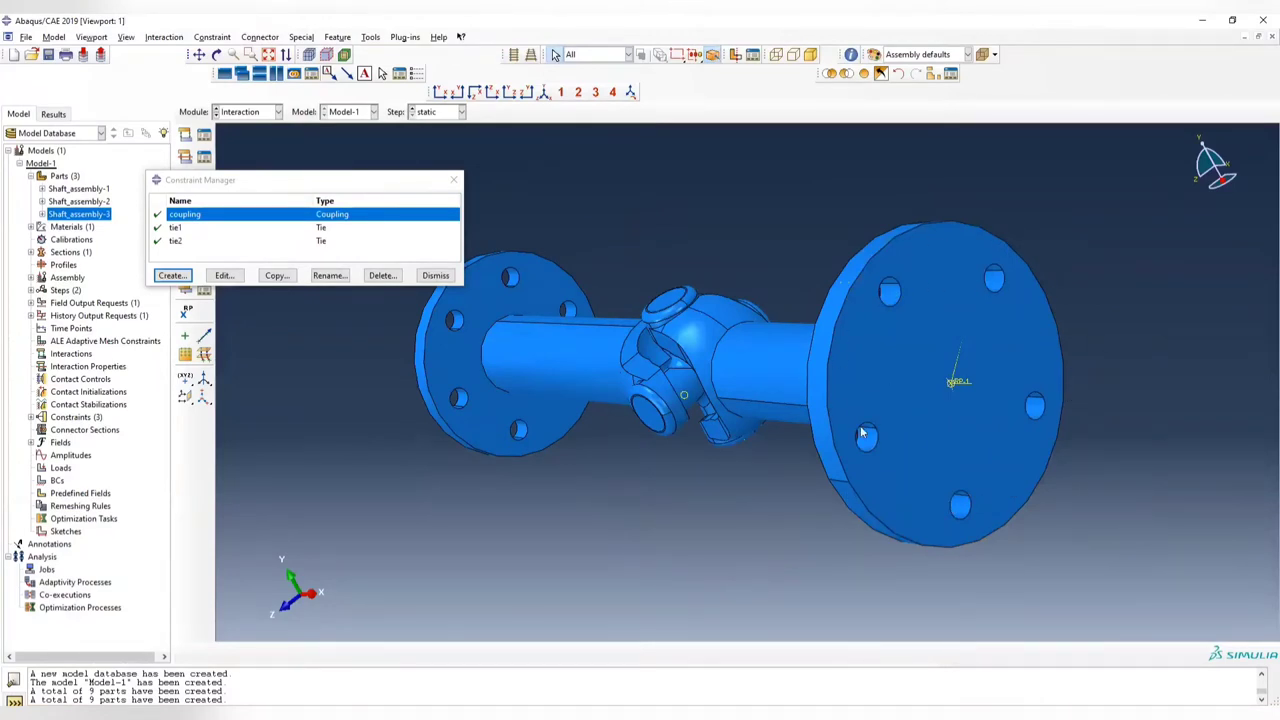
{"action": "left_click", "coordinate": [454, 183]}
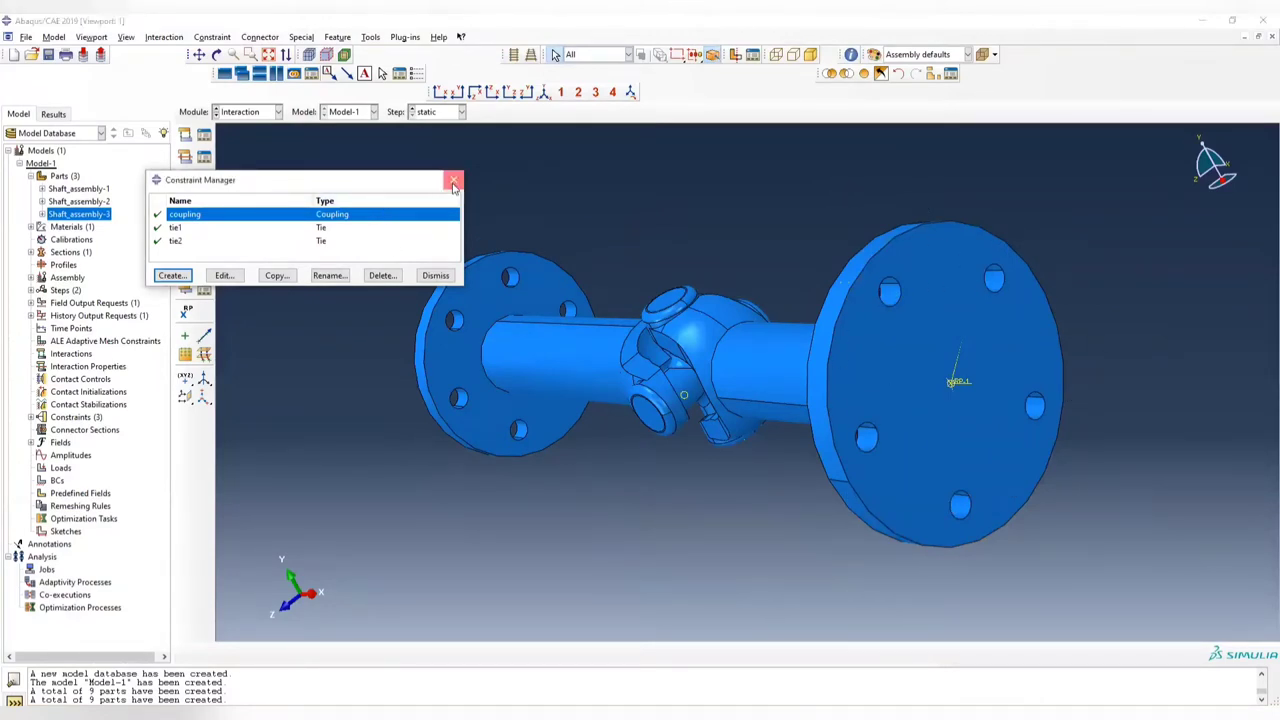
{"action": "left_click", "coordinate": [454, 183]}
- Switch to the Load module and start a Symmetry/Antisymmetry/Encastre boundary condition named pin in the Initial step
{"action": "left_click", "coordinate": [278, 111]}
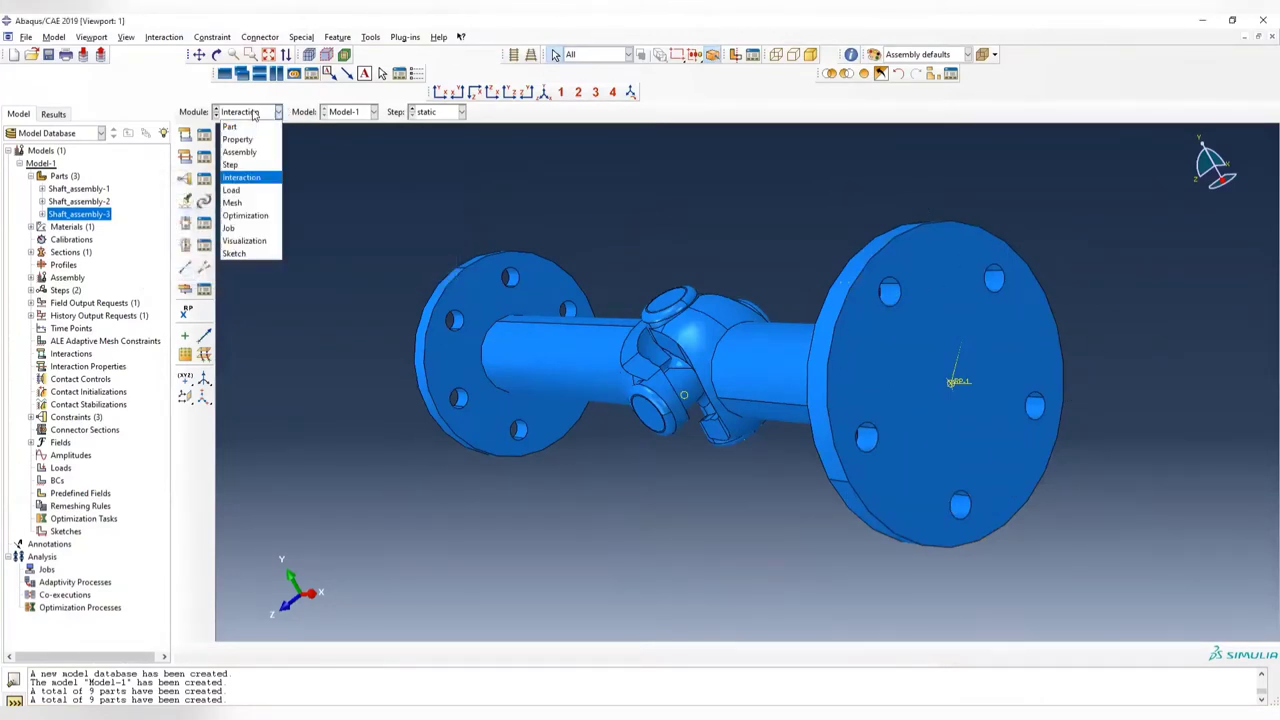
{"action": "left_click", "coordinate": [262, 195]}
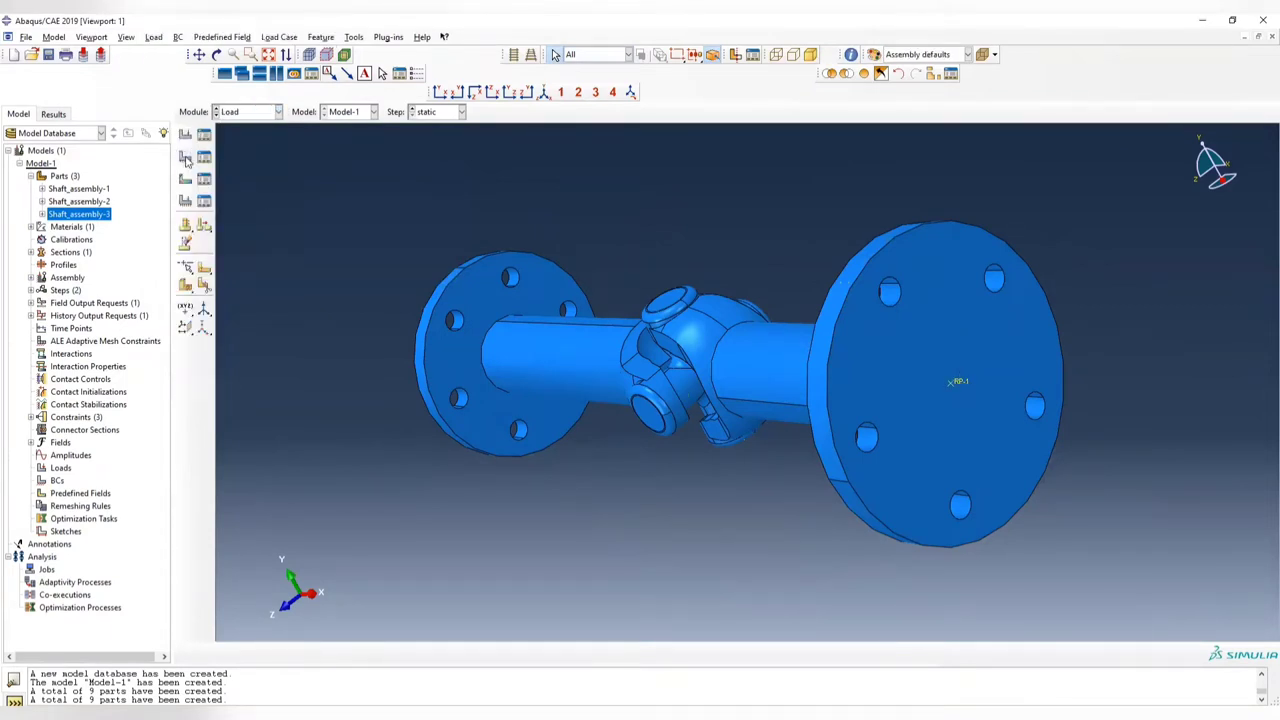
{"action": "left_click", "coordinate": [187, 158]}
{"action": "left_click", "coordinate": [422, 274]}
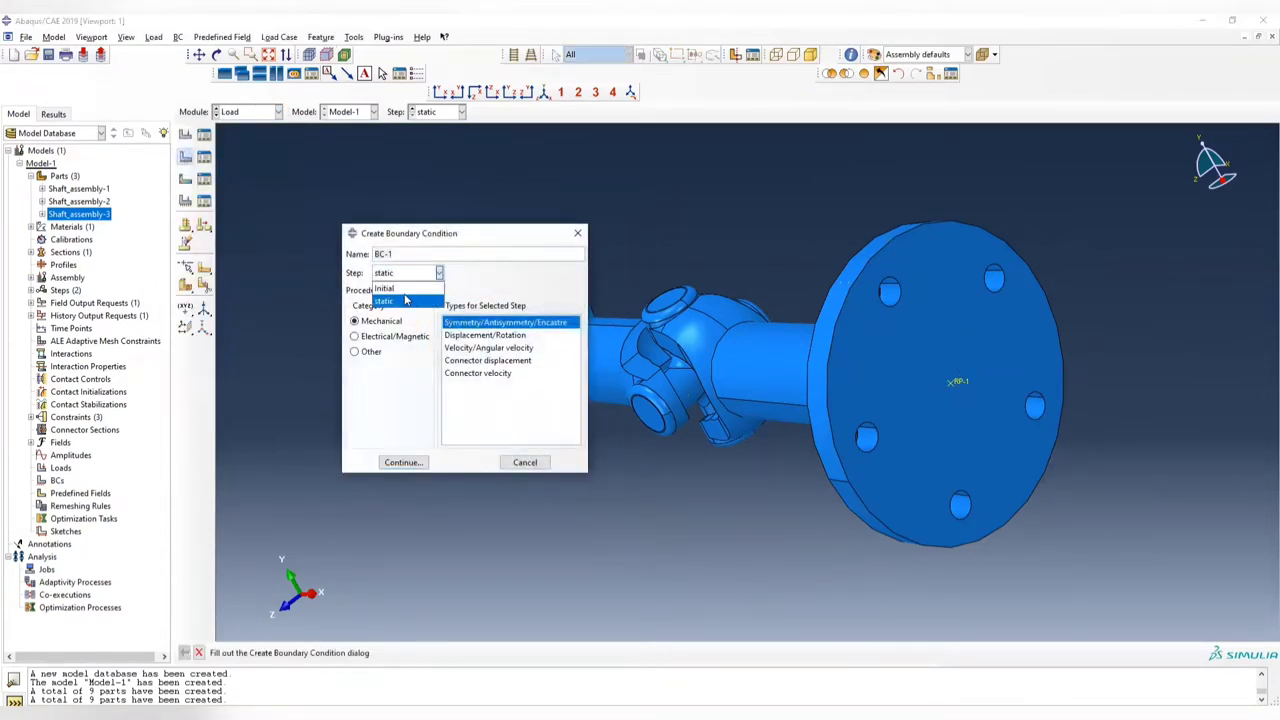
{"action": "left_click", "coordinate": [407, 288]}
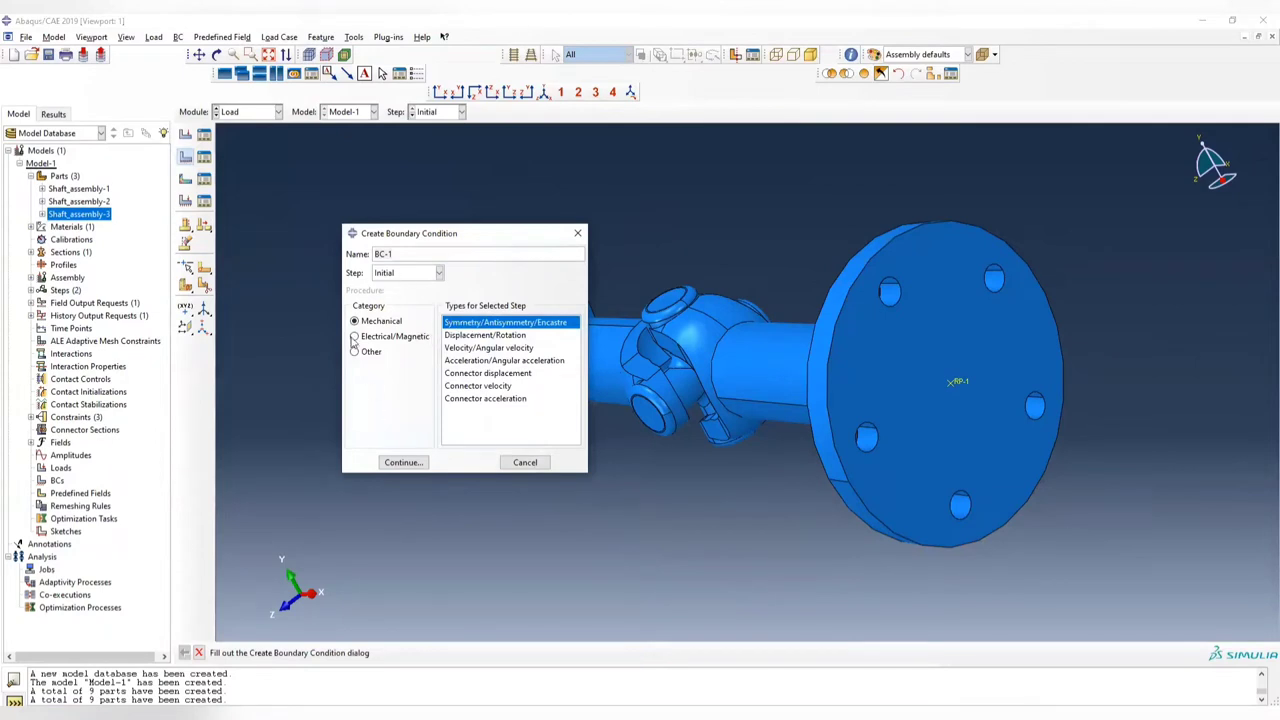
{"action": "left_click_drag", "start_coordinate": [402, 256], "coordinate": [252, 249]}
{"action": "type", "text": "pin"}
{"action": "left_click", "coordinate": [403, 462]}
- Select the inner surfaces of all six bolt holes in the flange opposite RP-1 as the pin boundary condition's region
{"action": "left_click", "coordinate": [459, 323]}
{"action": "mouse_move", "coordinate": [457, 332]}
{"action": "left_mouse_down", "text": "ctrl+alt"}
{"action": "mouse_move", "coordinate": [500, 320]}
{"action": "mouse_move", "coordinate": [480, 345]}
{"action": "mouse_move", "coordinate": [457, 342]}
{"action": "left_mouse_up", "text": "ctrl+alt"}
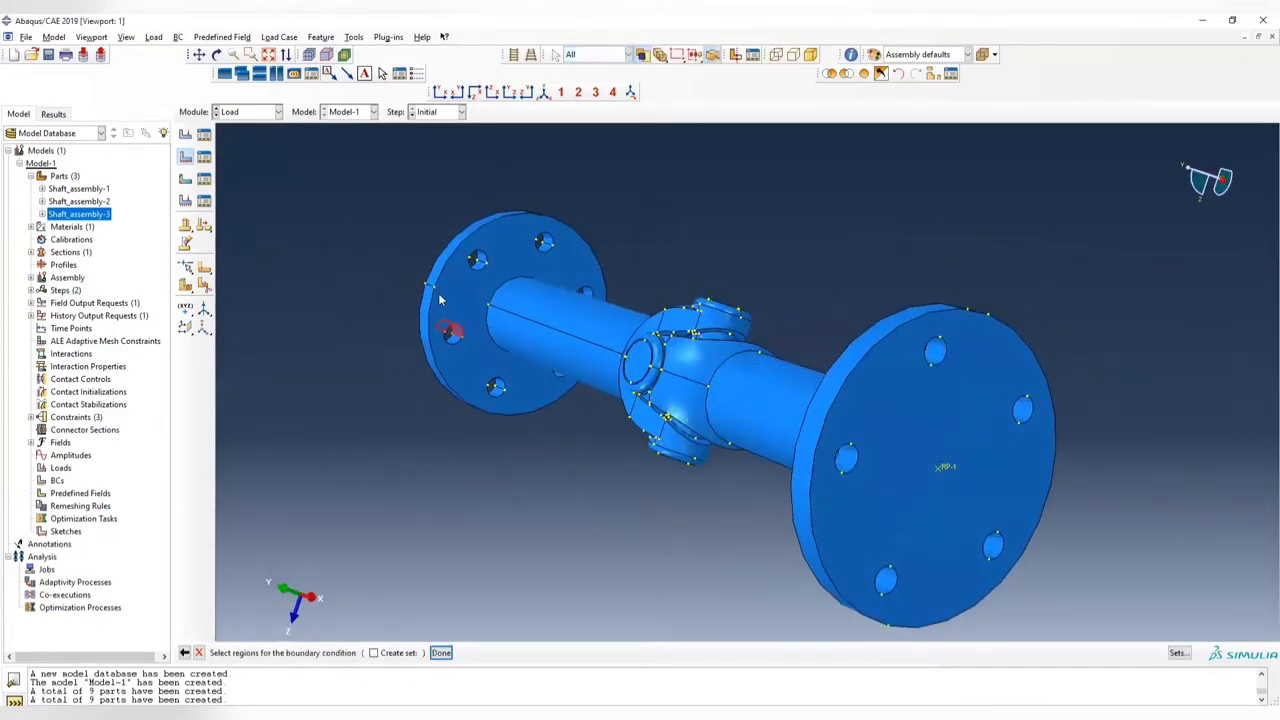
{"action": "left_click", "coordinate": [477, 260], "text": "shift"}
{"action": "left_click_drag", "start_coordinate": [614, 303], "coordinate": [551, 355], "text": "ctrl+alt"}
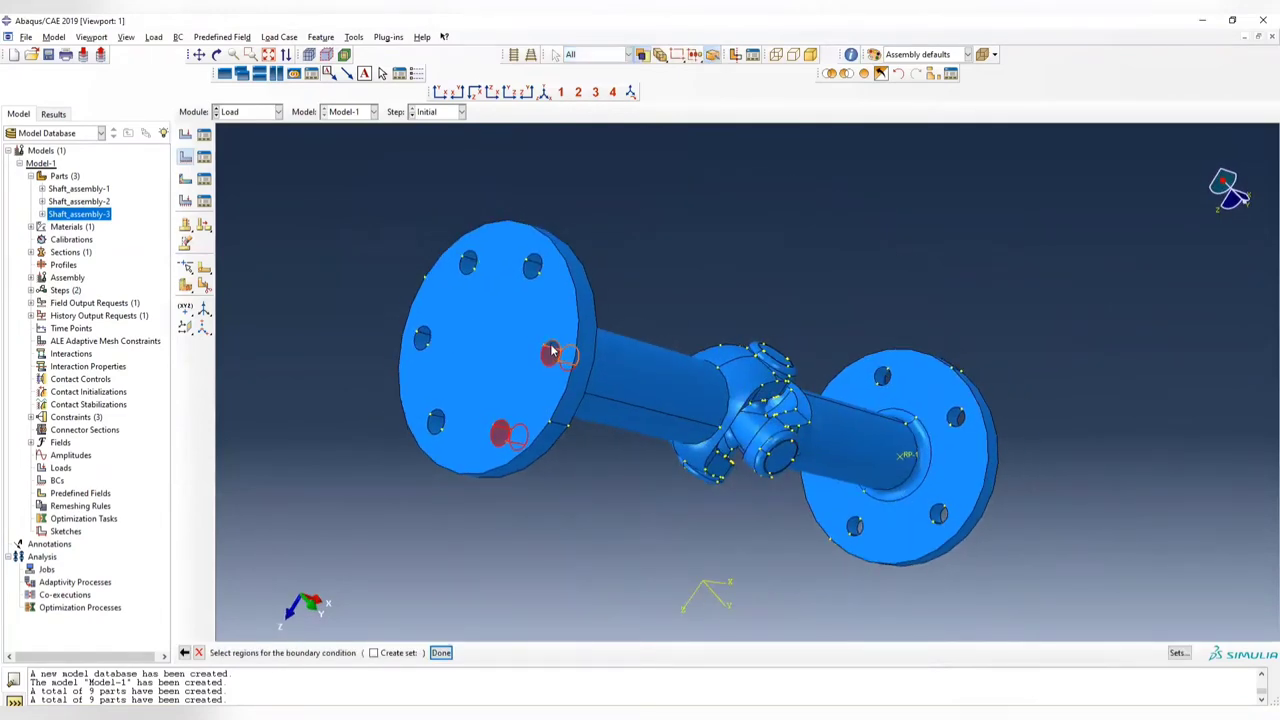
{"action": "left_click", "coordinate": [535, 265], "text": "shift"}
{"action": "left_click", "coordinate": [627, 55]}
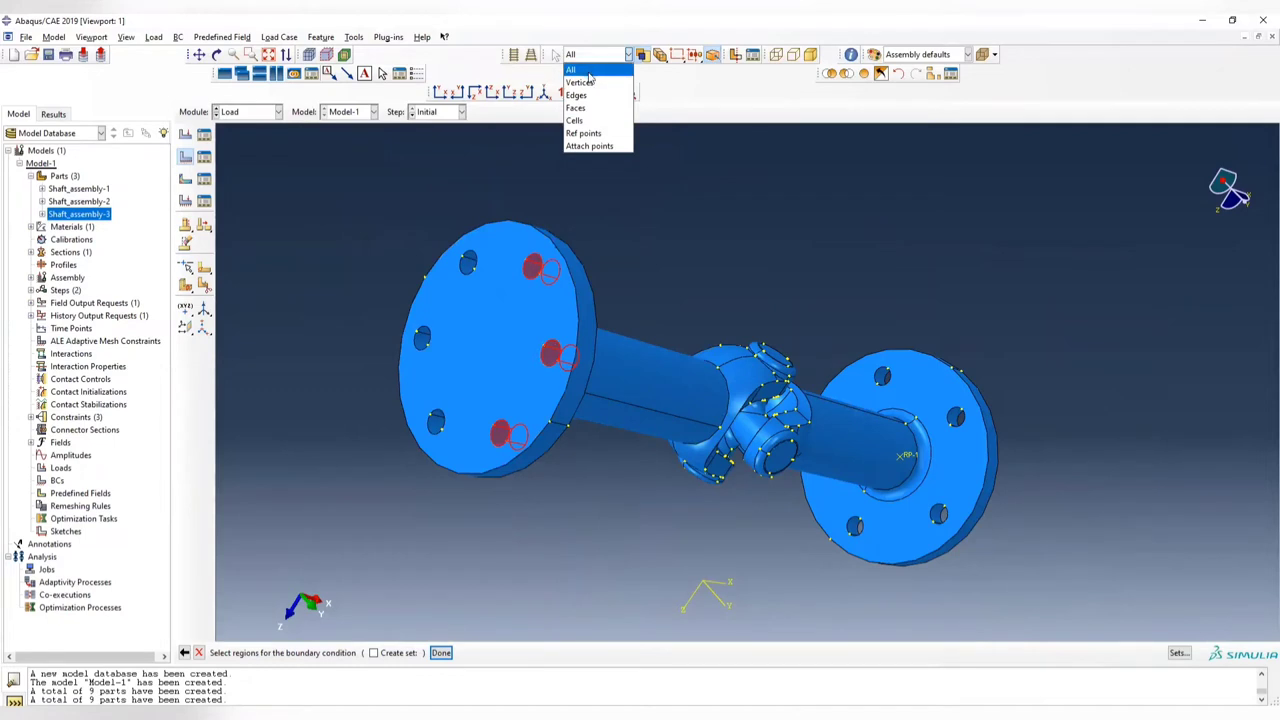
{"action": "left_click", "coordinate": [589, 76]}
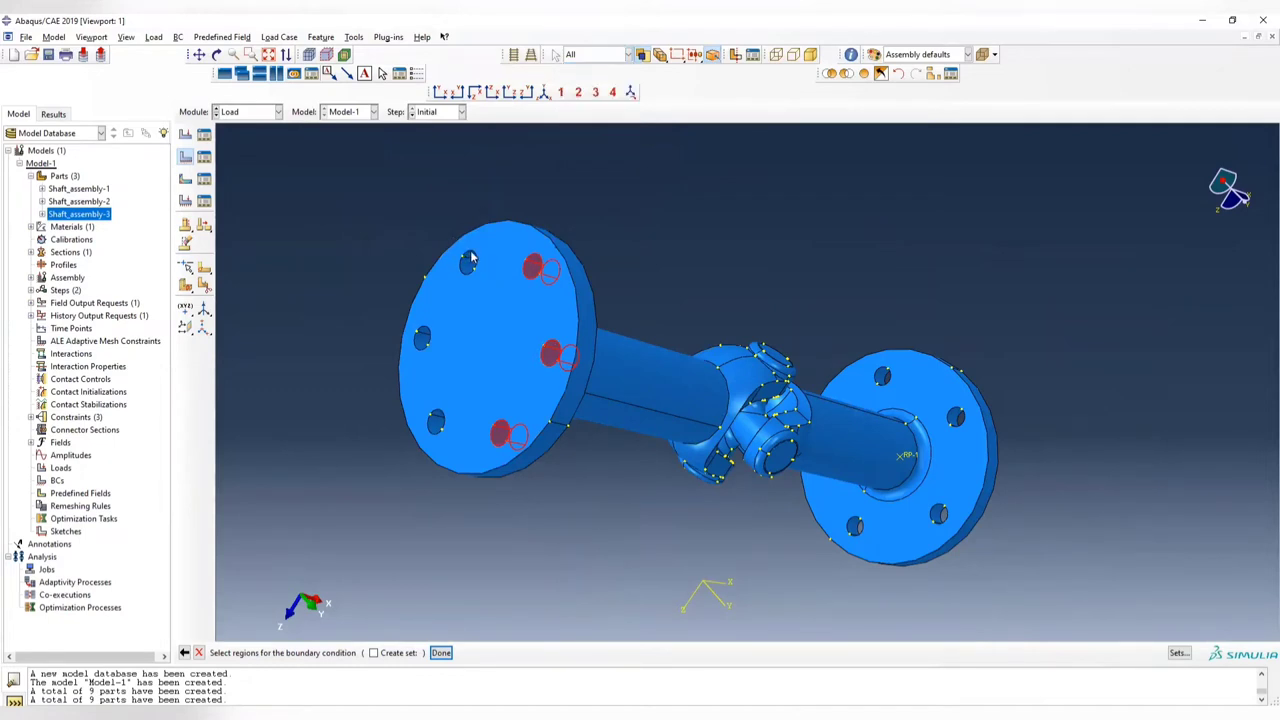
{"action": "left_click", "coordinate": [470, 260], "text": "shift"}
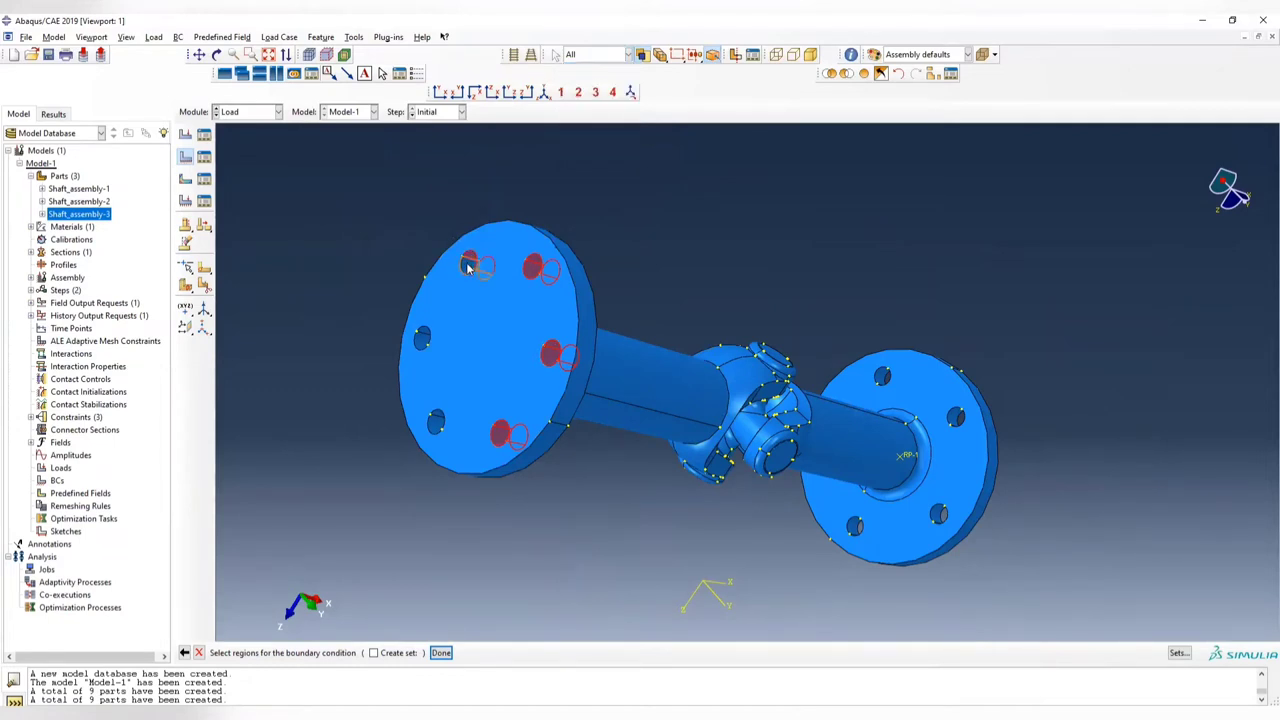
{"action": "left_click", "coordinate": [422, 338], "text": "shift"}
{"action": "scroll", "coordinate": [455, 422], "scroll_direction": "down", "scroll_amount": 2}
{"action": "left_click_drag", "start_coordinate": [537, 385], "coordinate": [526, 237], "text": "ctrl+alt"}
{"action": "middle_click_drag", "start_coordinate": [700, 486], "coordinate": [753, 457], "text": "ctrl+alt"}
{"action": "left_click_drag", "start_coordinate": [753, 457], "coordinate": [560, 570], "text": "ctrl+alt"}
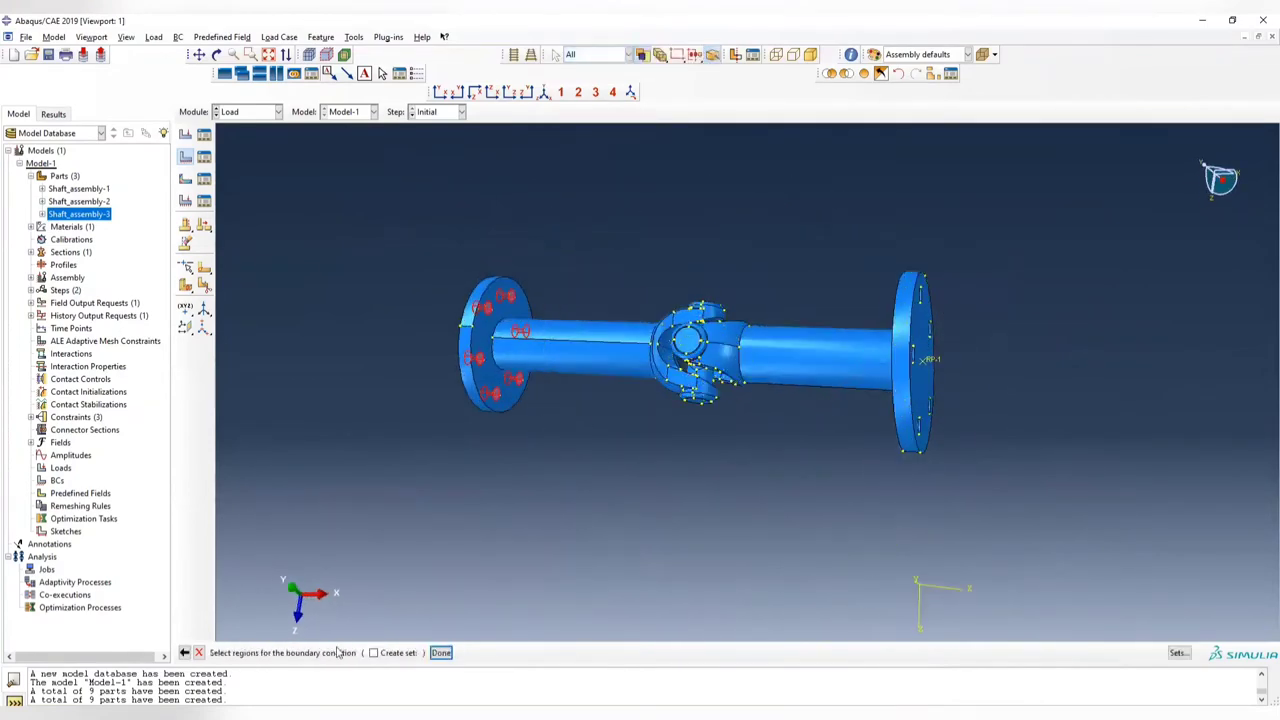
- Confirm the selected bolt-hole surfaces and complete the pin boundary condition
{"action": "left_click", "coordinate": [441, 652]}
{"action": "left_click", "coordinate": [184, 407]}
{"action": "left_click", "coordinate": [204, 443]}
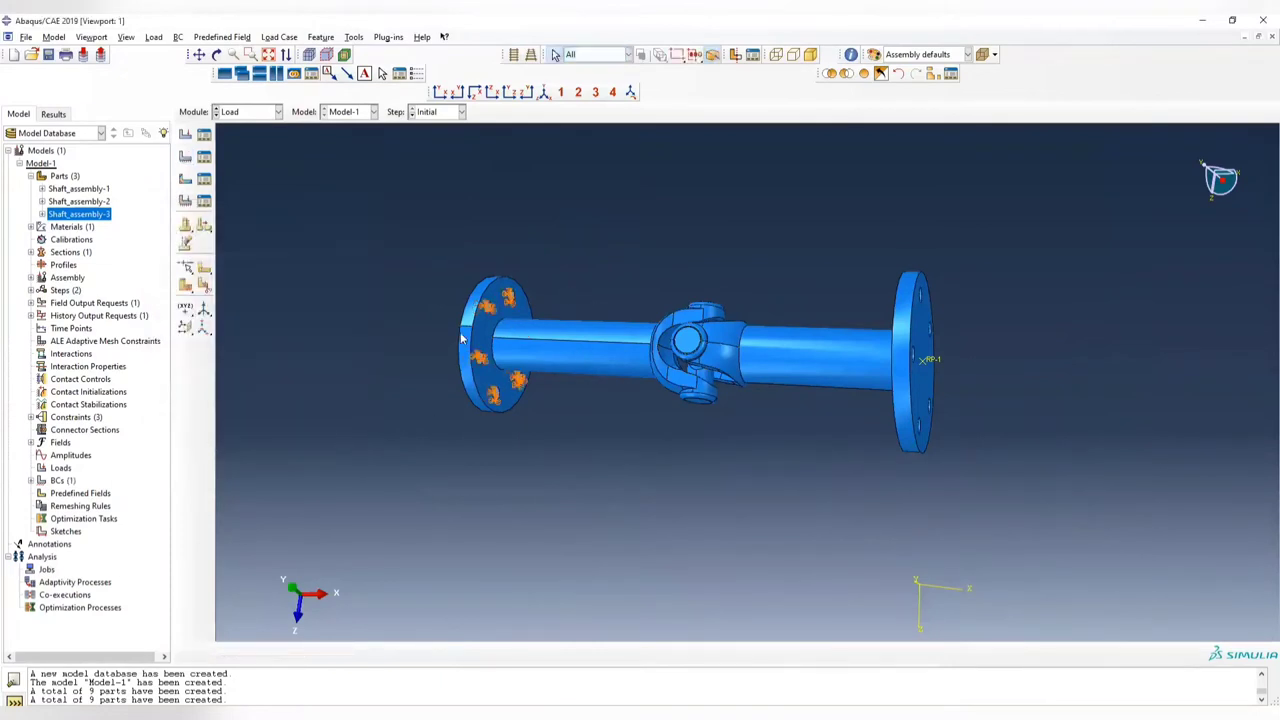
- Start a mechanical Moment load named torque in the static step
{"action": "left_click_drag", "start_coordinate": [474, 381], "coordinate": [715, 366], "text": "ctrl+alt"}
{"action": "left_click", "coordinate": [204, 133]}
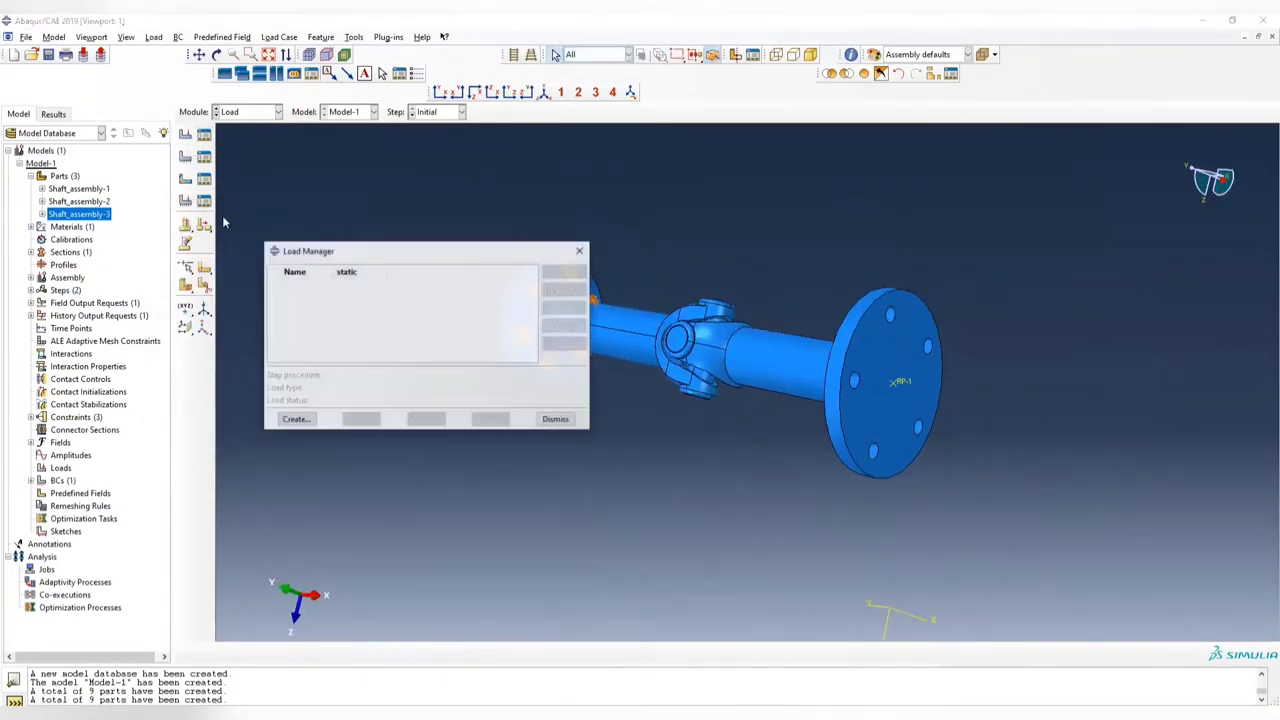
{"action": "left_click", "coordinate": [296, 419]}
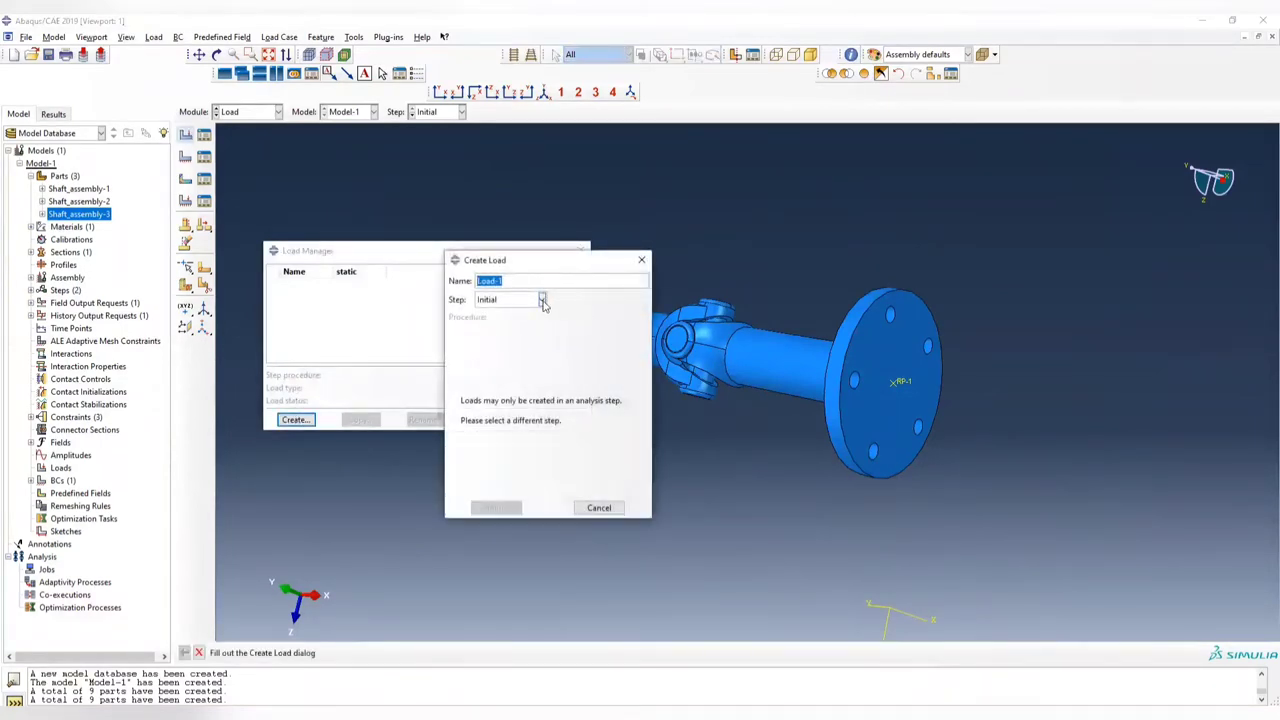
{"action": "left_click", "coordinate": [541, 299]}
{"action": "left_click", "coordinate": [498, 330]}
{"action": "left_click", "coordinate": [566, 362]}
{"action": "left_click_drag", "start_coordinate": [506, 284], "coordinate": [320, 265]}
{"action": "key", "text": "BackSpace"}
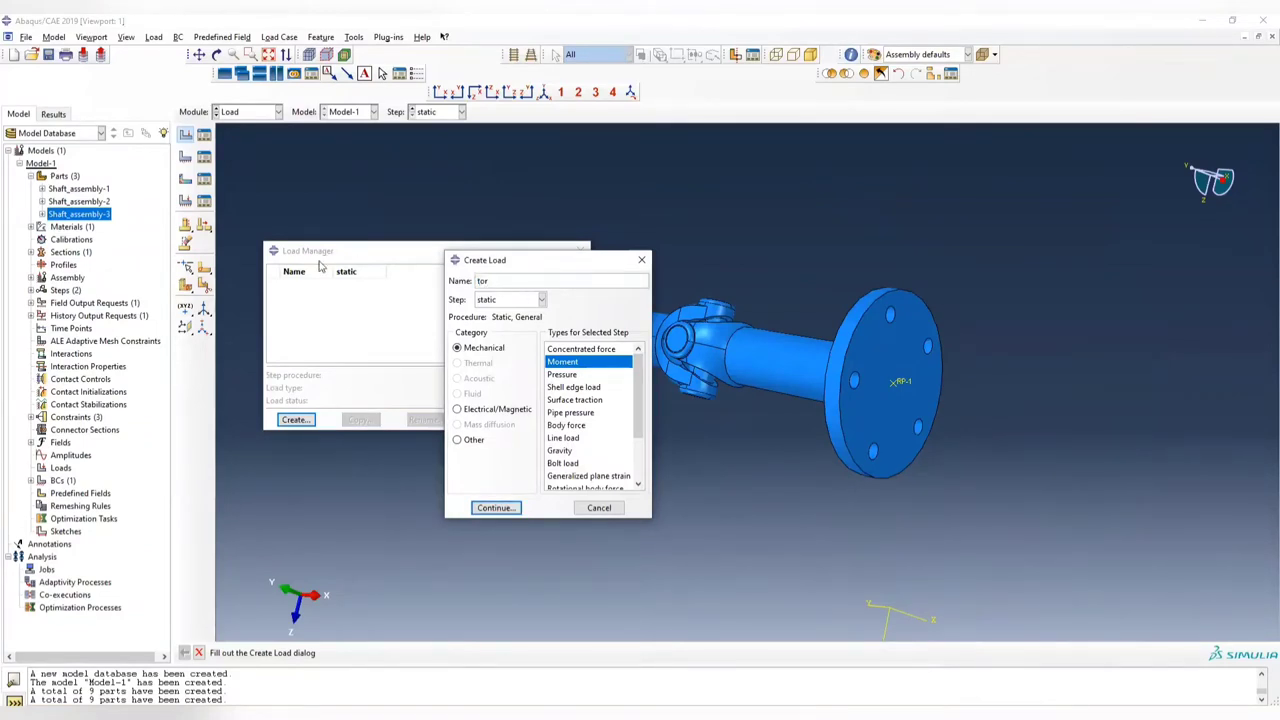
{"action": "type", "text": "torque"}
{"action": "left_click", "coordinate": [496, 508]}
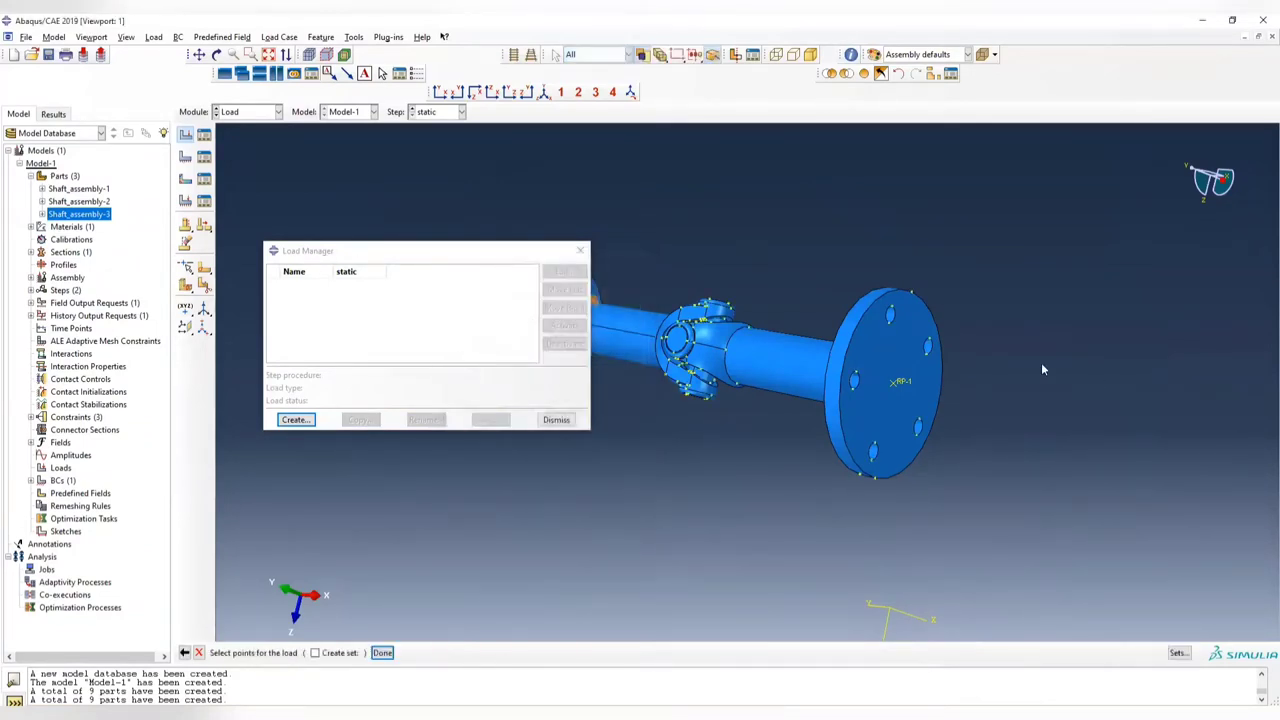
- Assign reference point RP-1 to the torque load and define it as a uniform moment about the X axis
{"action": "left_click", "coordinate": [901, 382]}
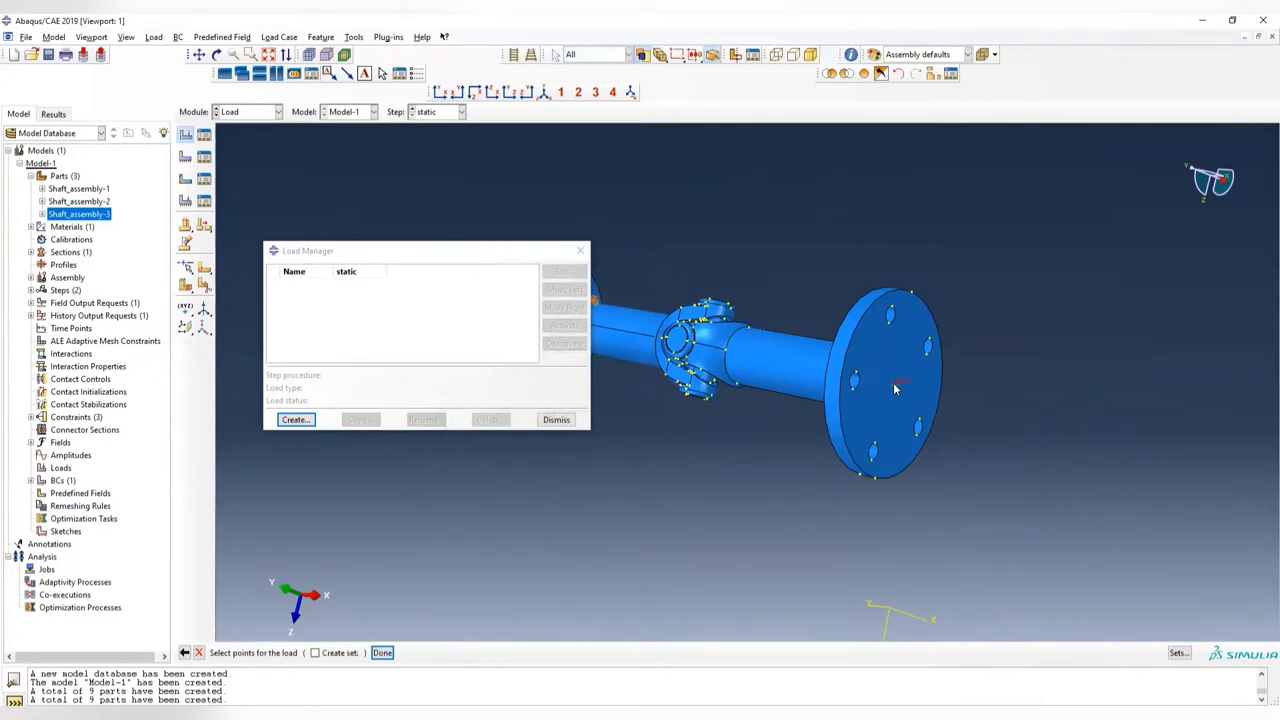
{"action": "left_click", "coordinate": [382, 652]}
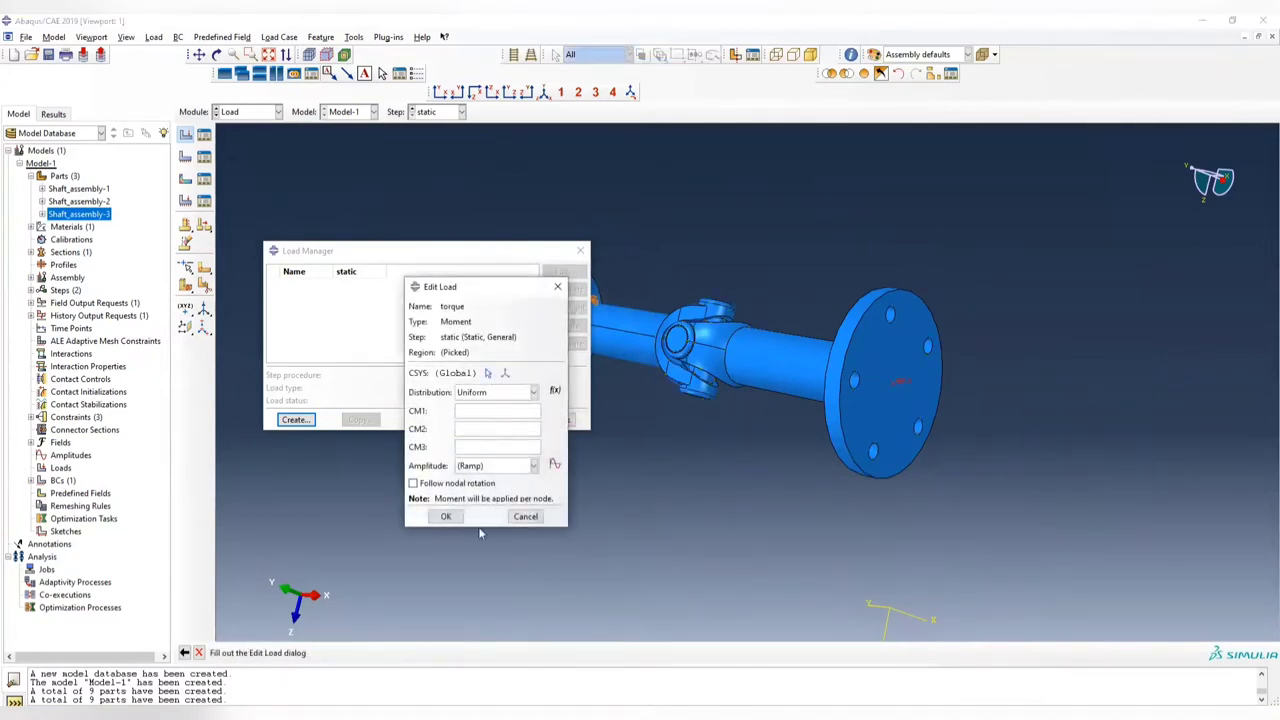
{"action": "left_click_drag", "start_coordinate": [780, 350], "coordinate": [964, 354], "text": "ctrl+alt"}
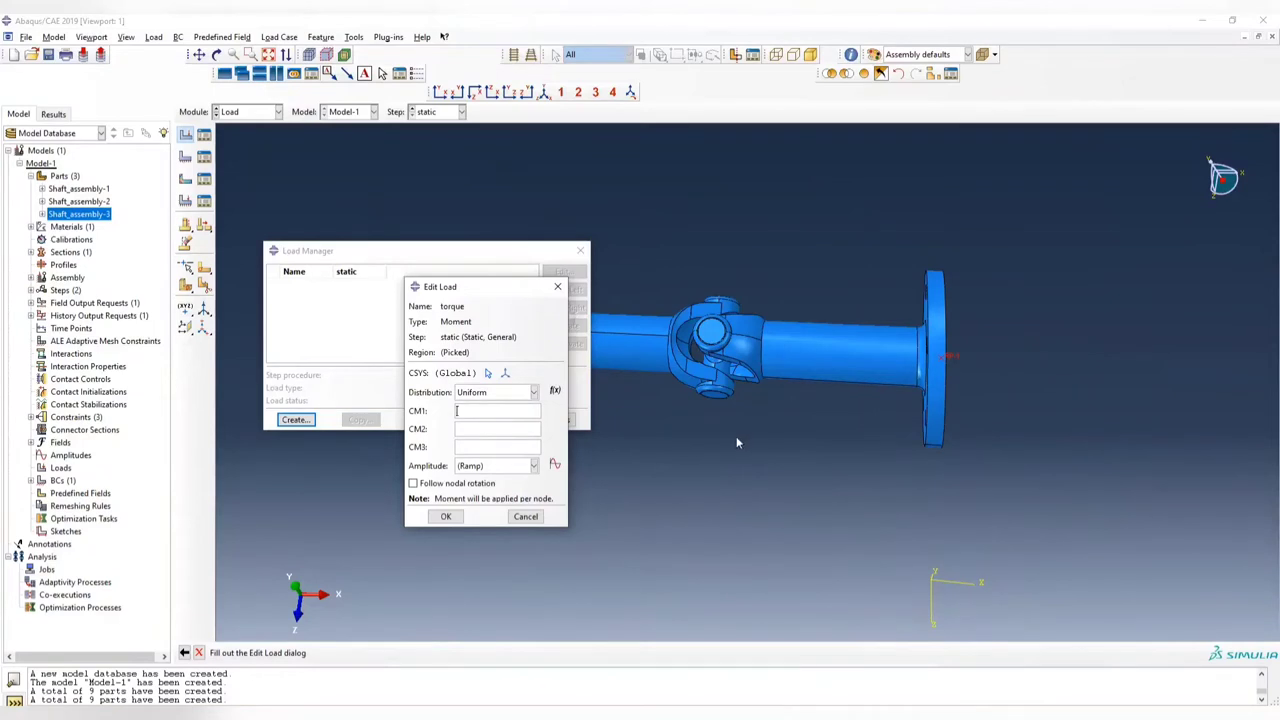
{"action": "key", "text": "Tab"}
{"action": "left_click", "coordinate": [446, 516]}
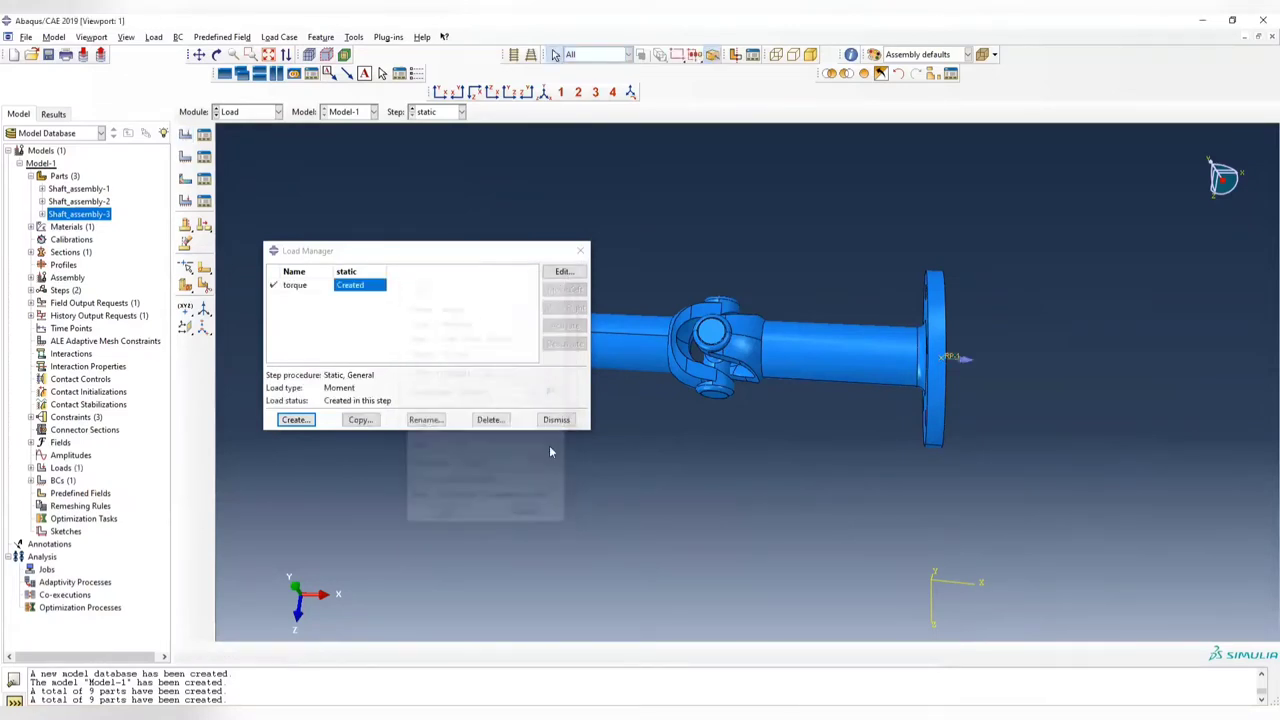
{"action": "left_click", "coordinate": [580, 251]}
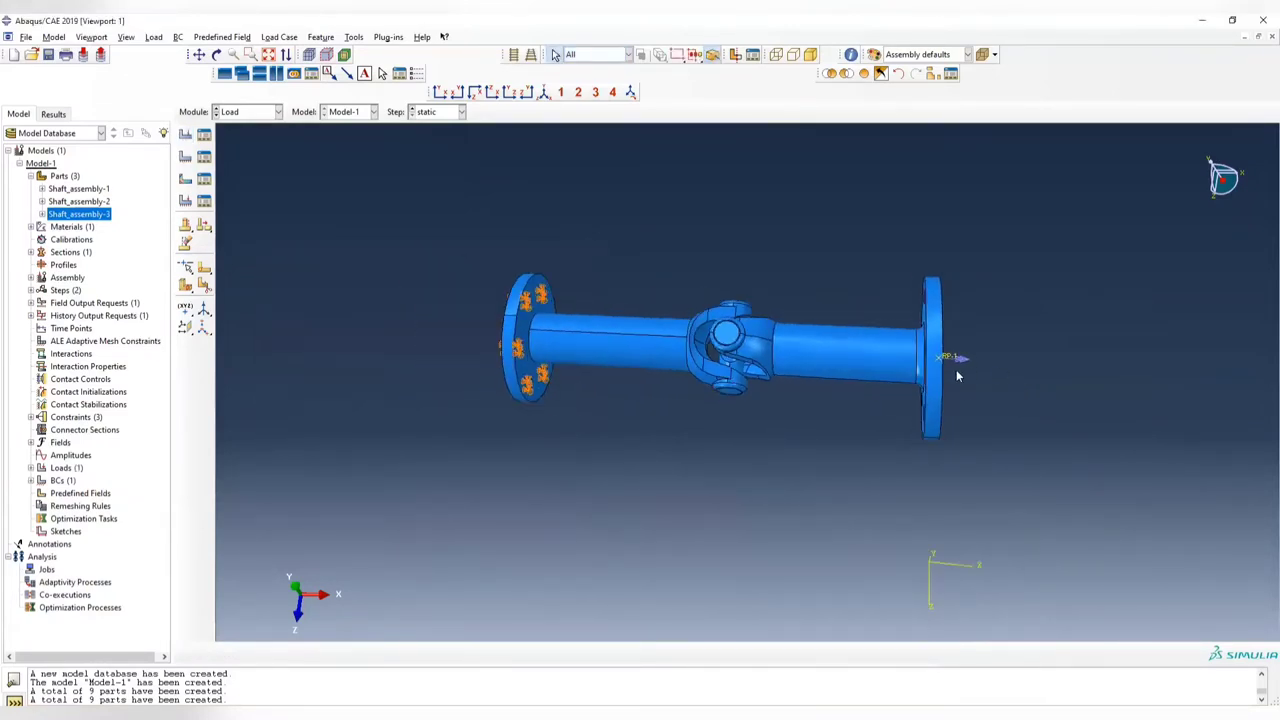
- Examine the bolt-hole boundary condition and the RP-1 moment on the shaft assembly from several angles
{"action": "left_click_drag", "start_coordinate": [660, 348], "coordinate": [753, 303], "text": "ctrl+alt"}
{"action": "left_click_drag", "start_coordinate": [752, 358], "coordinate": [757, 583], "text": "ctrl+alt"}
{"action": "left_click_drag", "start_coordinate": [870, 418], "coordinate": [607, 376], "text": "ctrl+alt"}
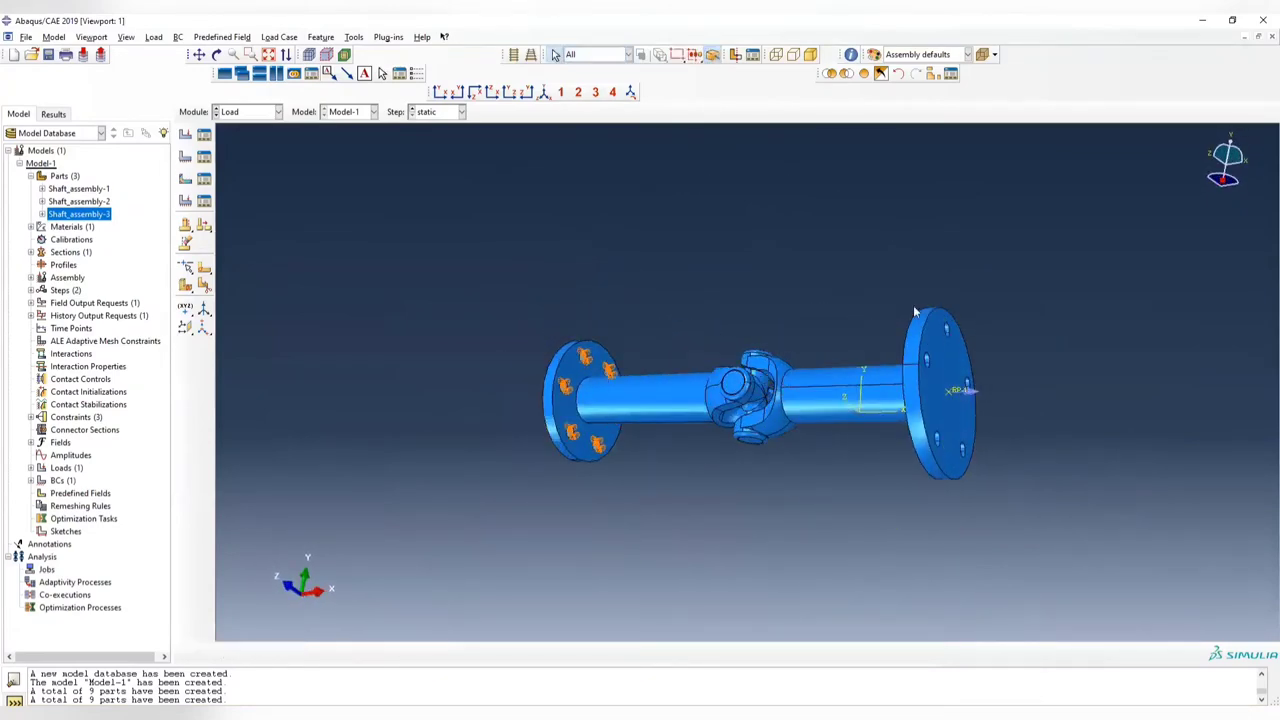
{"action": "left_click_drag", "start_coordinate": [641, 415], "coordinate": [567, 378], "text": "ctrl+alt"}
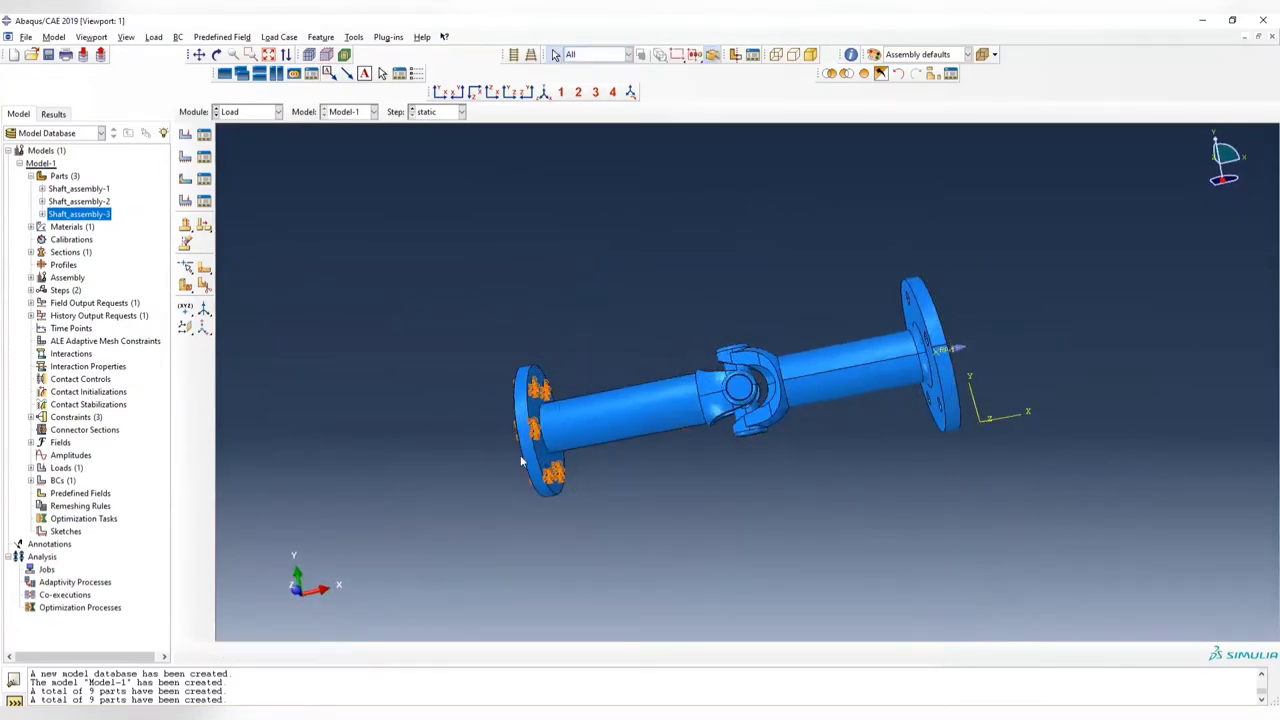
{"action": "left_click_drag", "start_coordinate": [689, 327], "coordinate": [802, 334], "text": "ctrl+alt"}
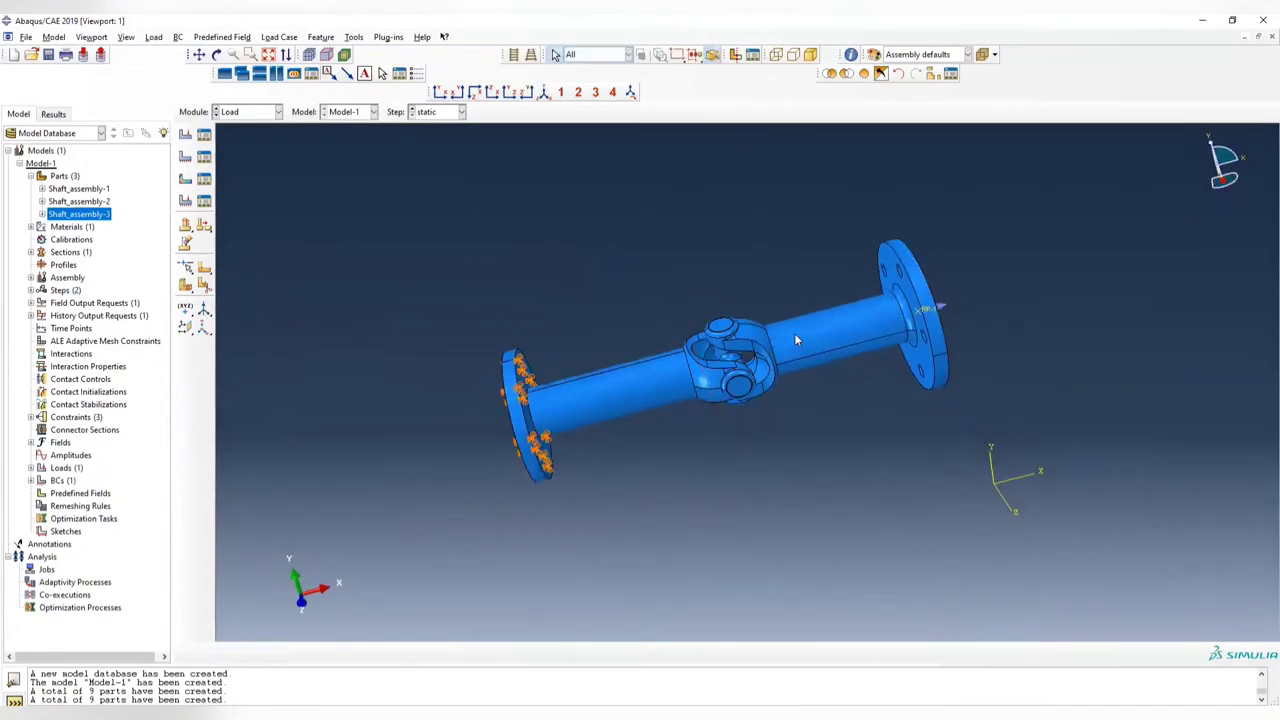
{"action": "left_click_drag", "start_coordinate": [717, 362], "coordinate": [722, 371], "text": "ctrl+alt"}
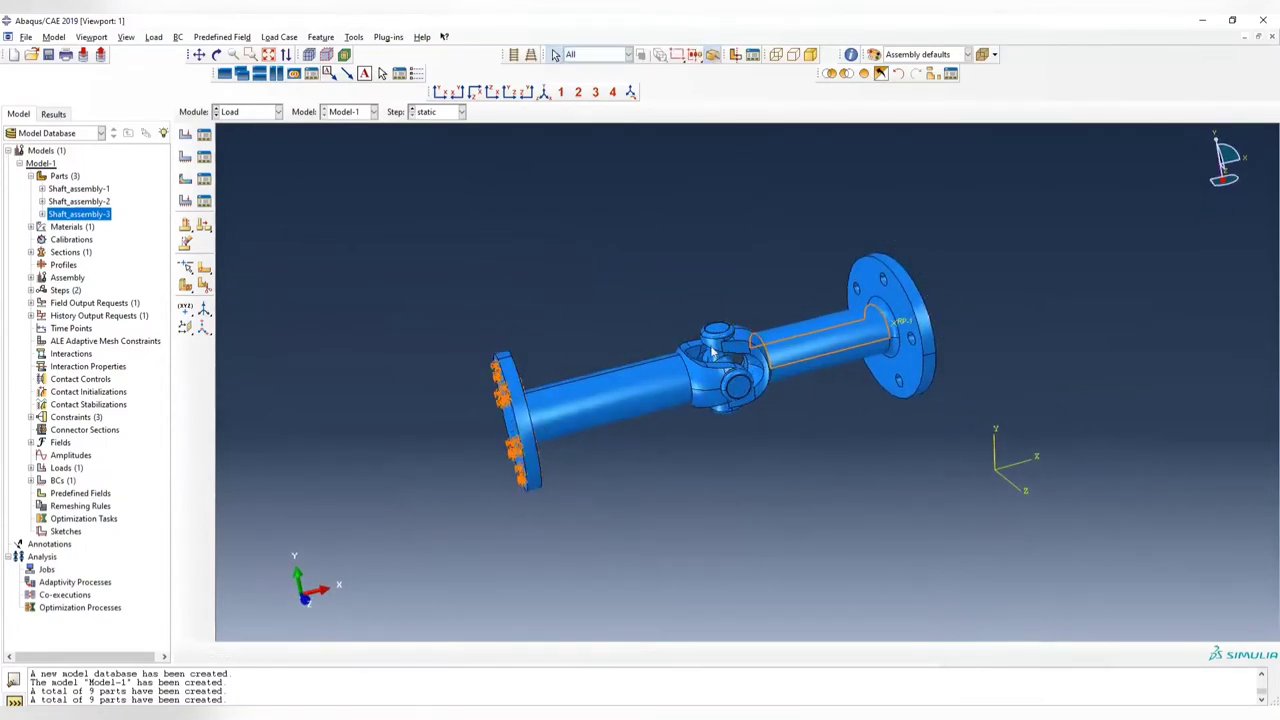
{"action": "left_click_drag", "start_coordinate": [719, 418], "coordinate": [711, 371], "text": "ctrl+alt"}
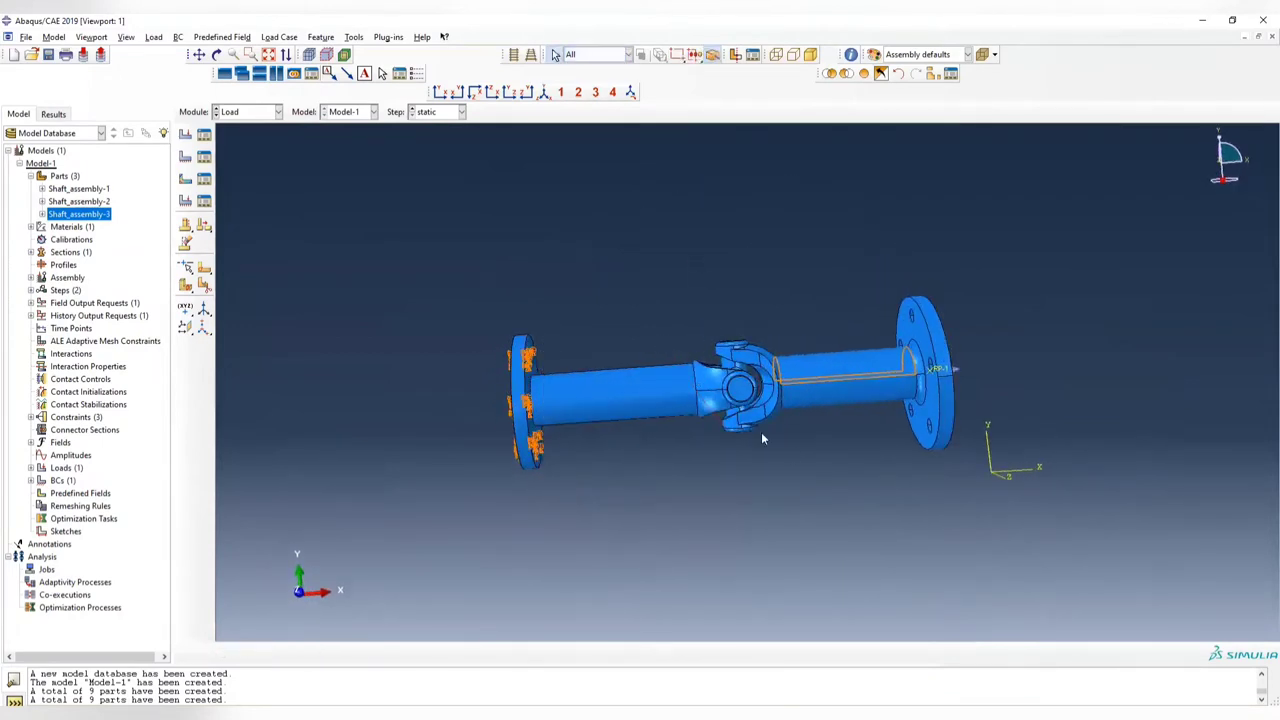
{"action": "left_click", "coordinate": [680, 386]}
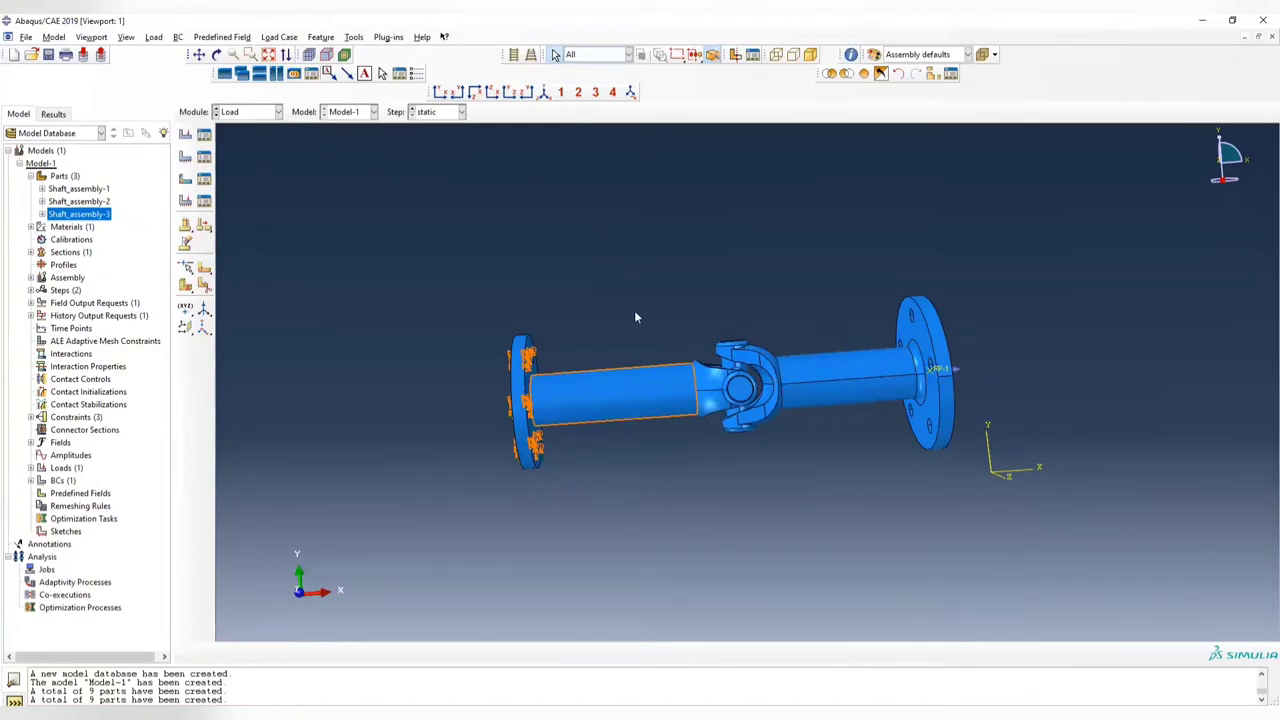
{"action": "left_click", "coordinate": [420, 158]}
{"action": "left_click_drag", "start_coordinate": [860, 285], "coordinate": [750, 366], "text": "ctrl+alt"}
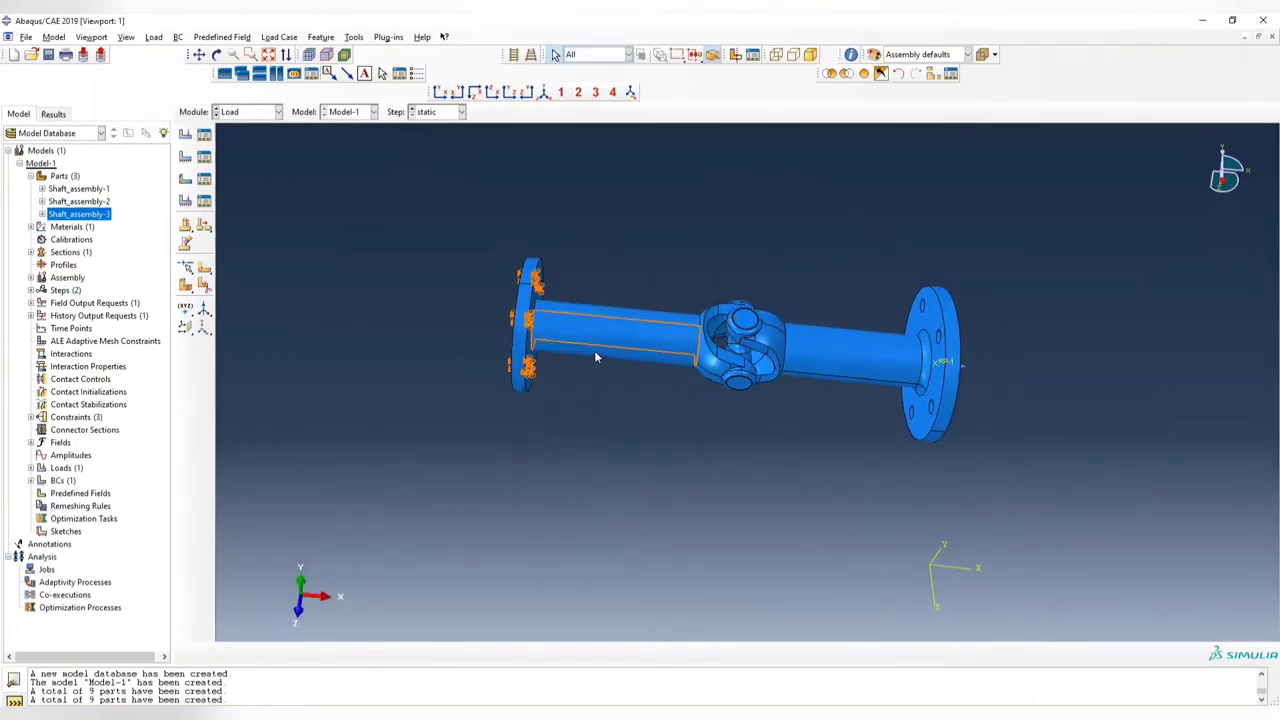
- Switch to the Assembly module with the full shaft assembly in view
{"action": "left_click", "coordinate": [253, 112]}
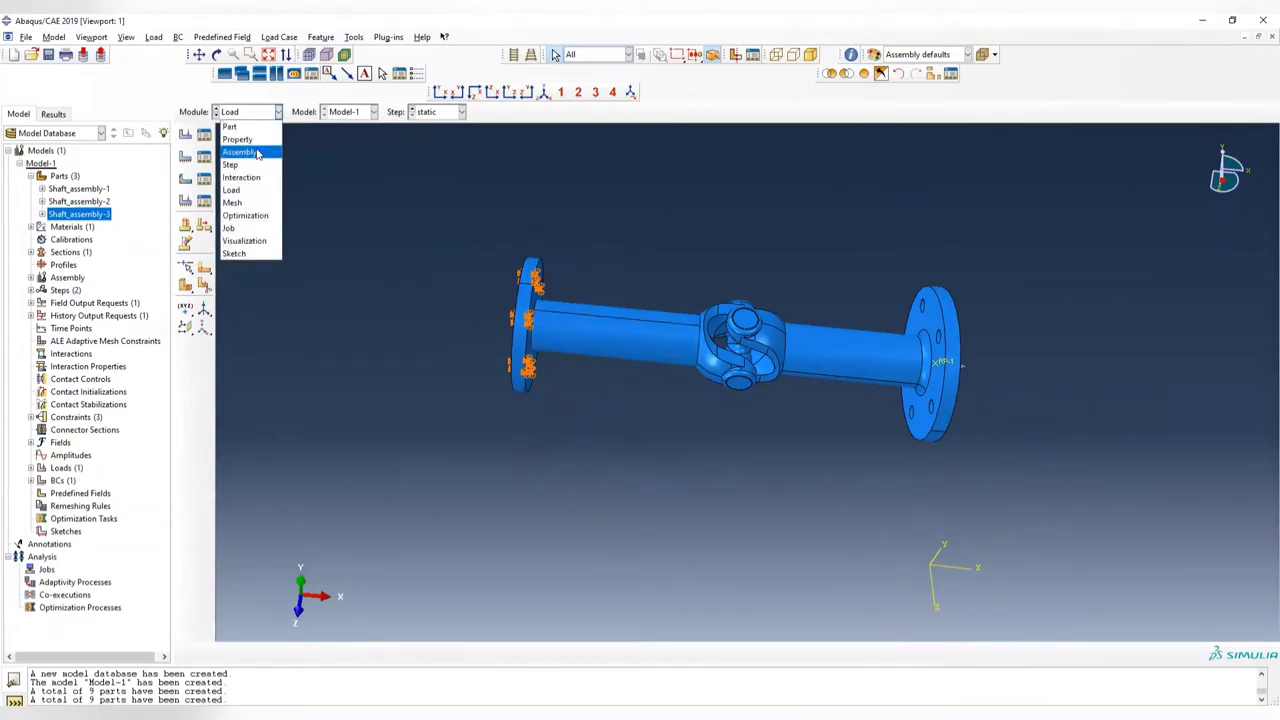
{"action": "left_click", "coordinate": [257, 153]}
{"action": "left_click_drag", "start_coordinate": [831, 326], "coordinate": [740, 342], "text": "ctrl+alt"}
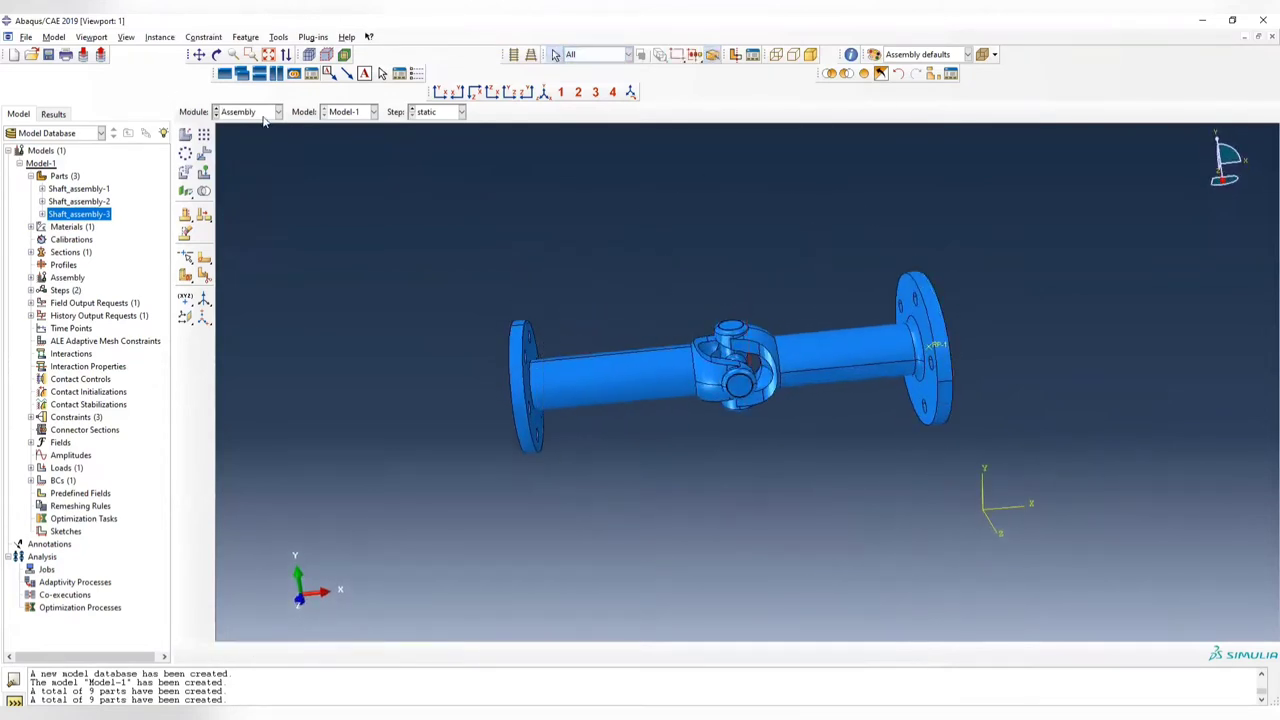
{"action": "left_click_drag", "start_coordinate": [693, 398], "coordinate": [783, 392], "text": "ctrl+alt"}
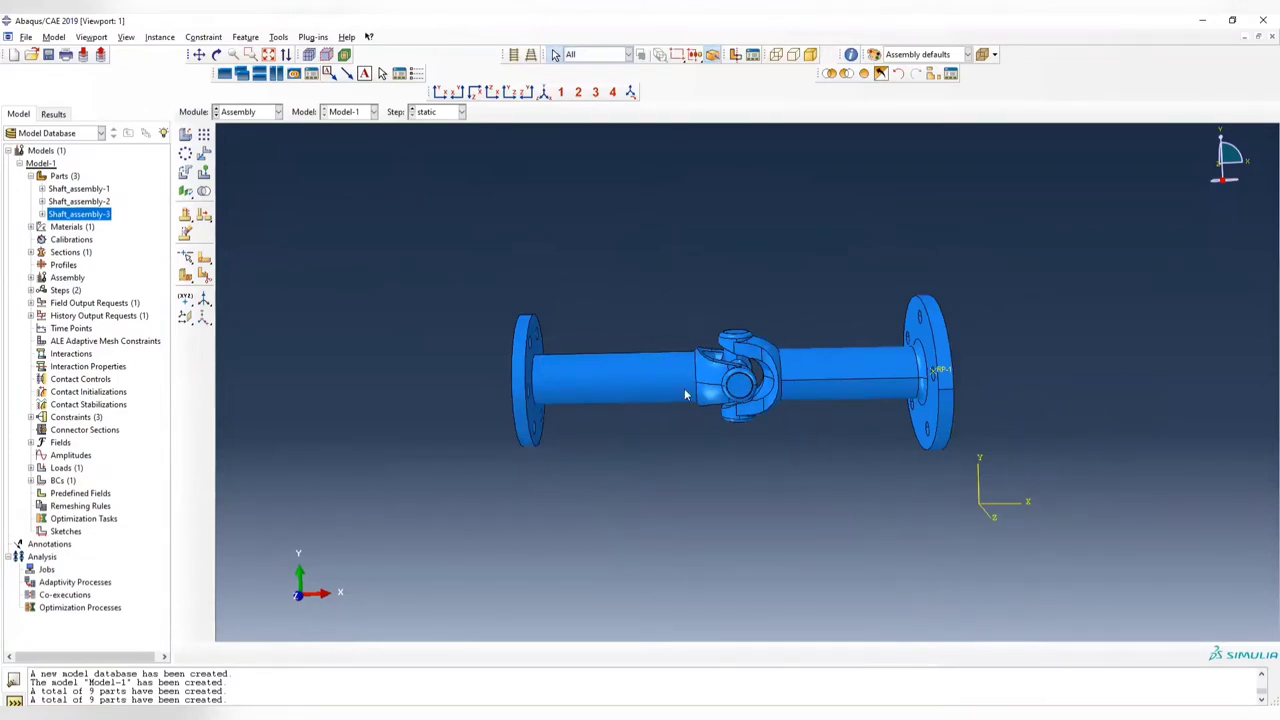
{"action": "left_click_drag", "start_coordinate": [877, 428], "coordinate": [755, 445], "text": "ctrl+alt"}
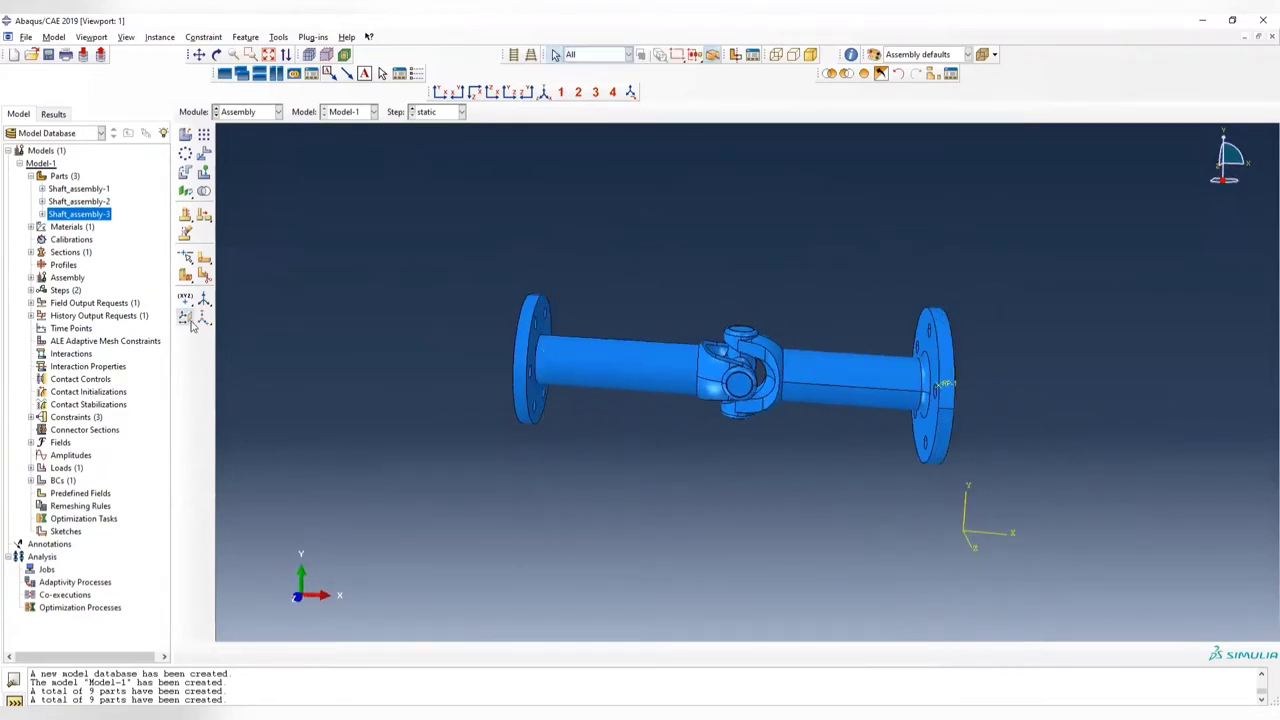
{"action": "left_click", "coordinate": [191, 325]}
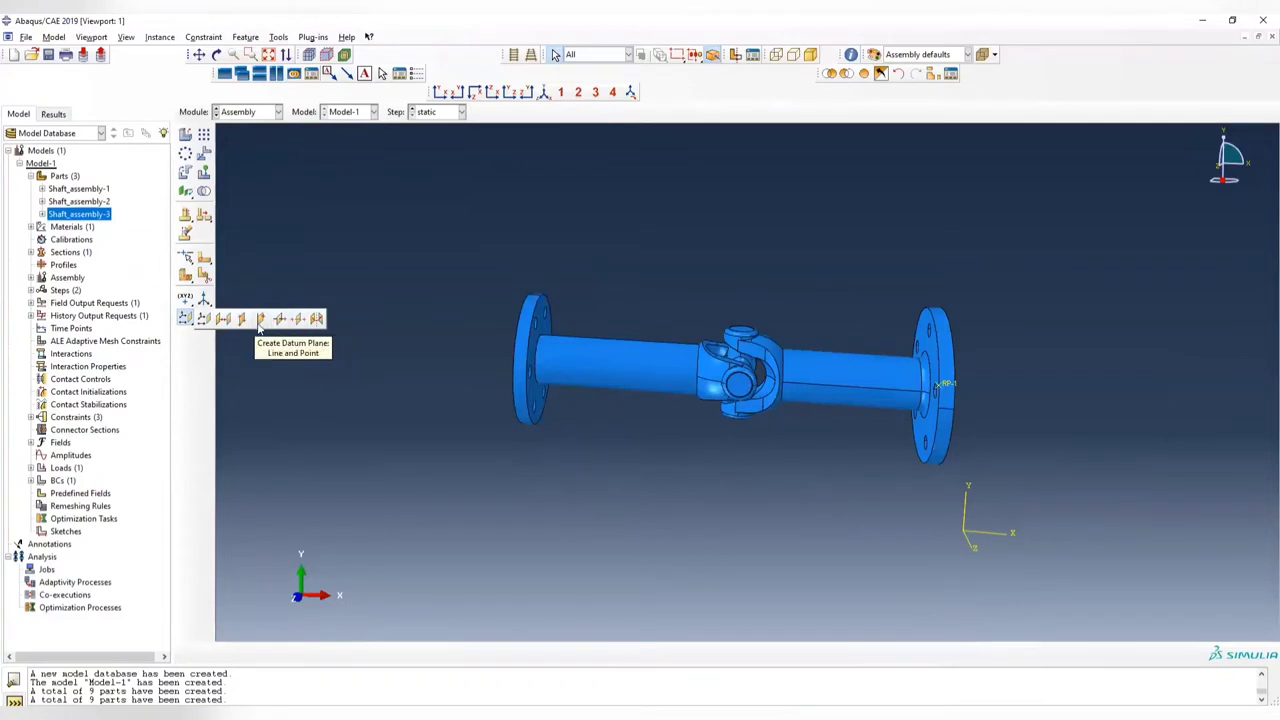
{"action": "left_click", "coordinate": [201, 320]}
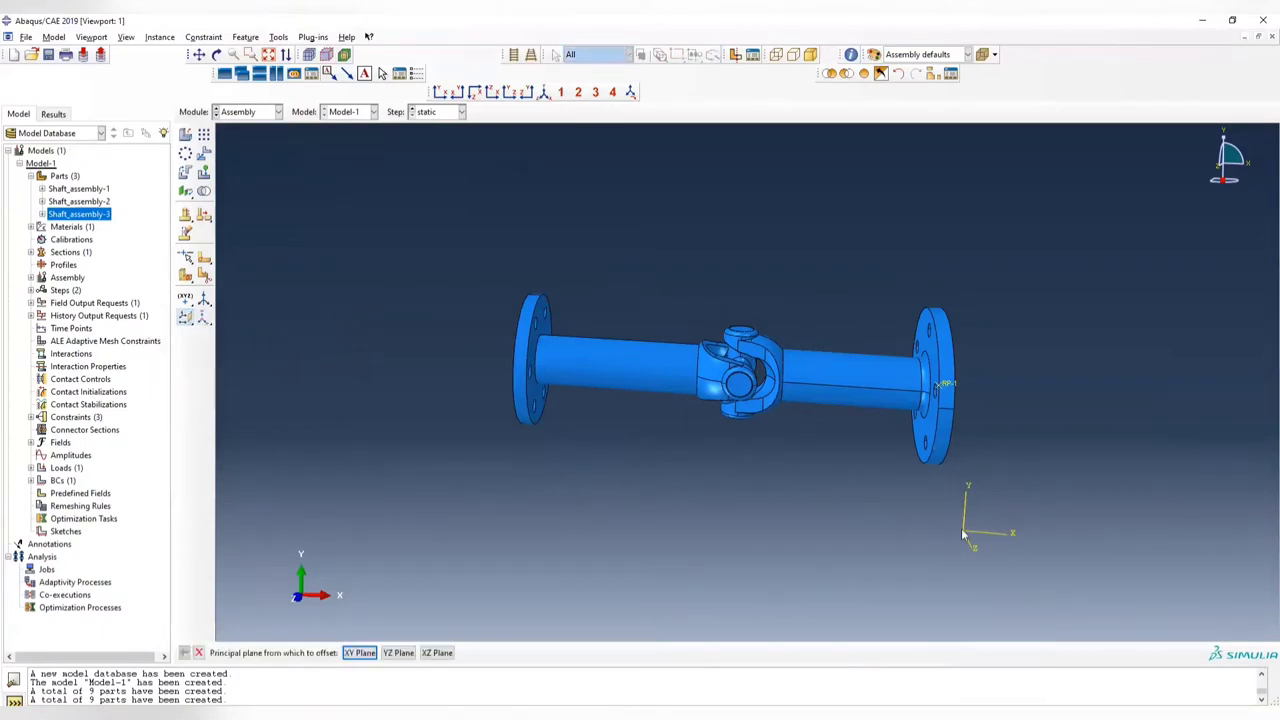
{"action": "left_click", "coordinate": [396, 653]}
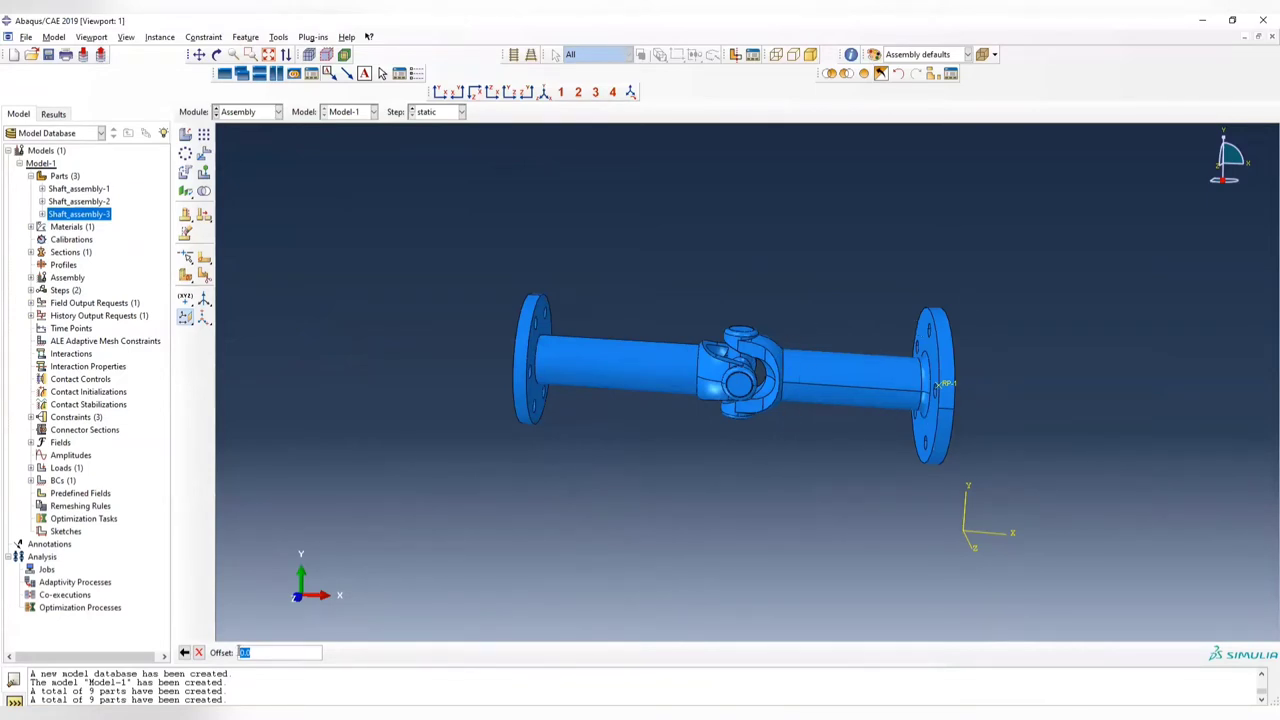
{"action": "key", "text": "Return"}
- Query the distance from the outer rim vertex of the RP-1 flange to the end of its tube at the universal joint
{"action": "left_click_drag", "start_coordinate": [695, 360], "coordinate": [660, 360], "text": "ctrl+alt"}
{"action": "left_click", "coordinate": [281, 40]}
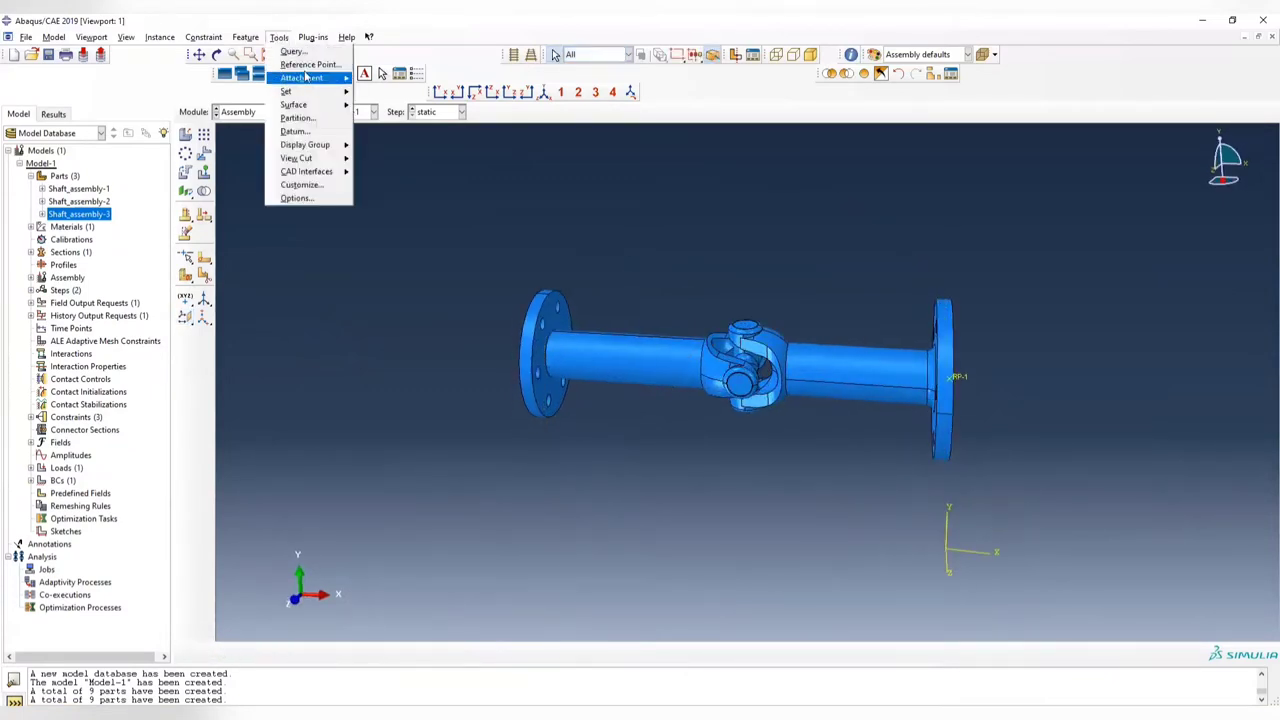
{"action": "left_click", "coordinate": [310, 61]}
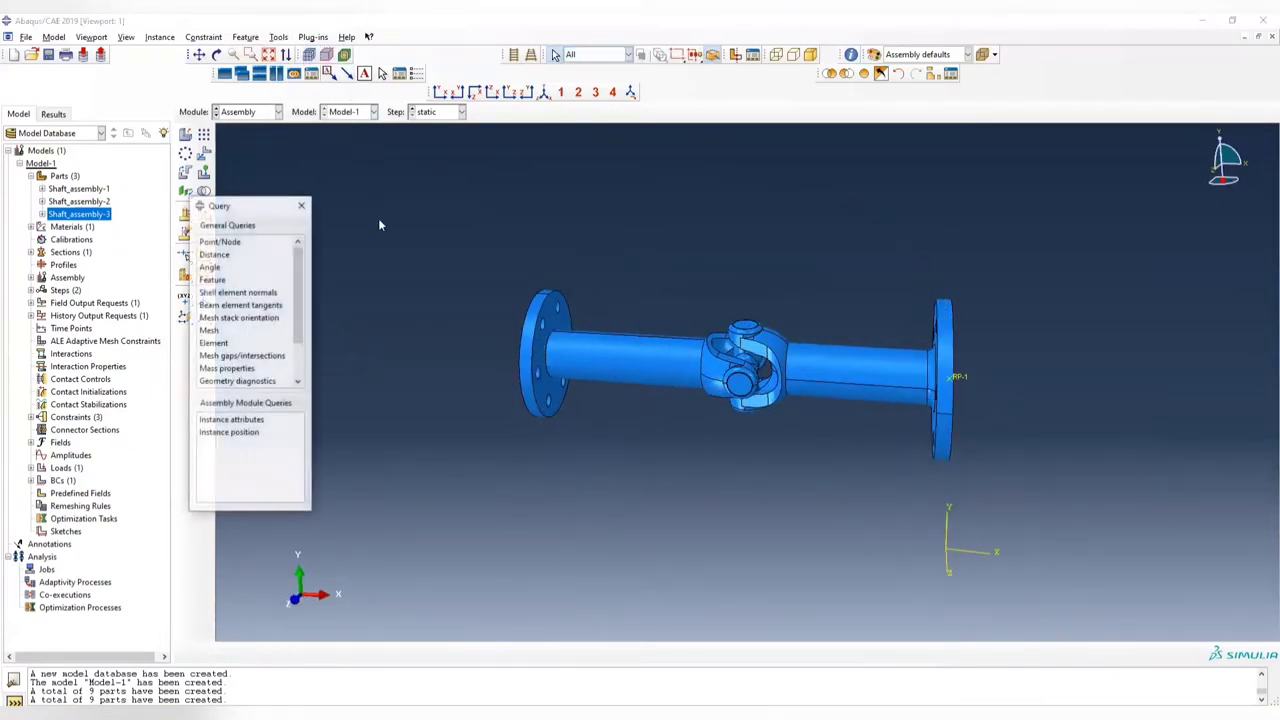
{"action": "left_click", "coordinate": [301, 206]}
{"action": "left_click", "coordinate": [279, 38]}
{"action": "left_click", "coordinate": [310, 61]}
{"action": "left_click", "coordinate": [214, 254]}
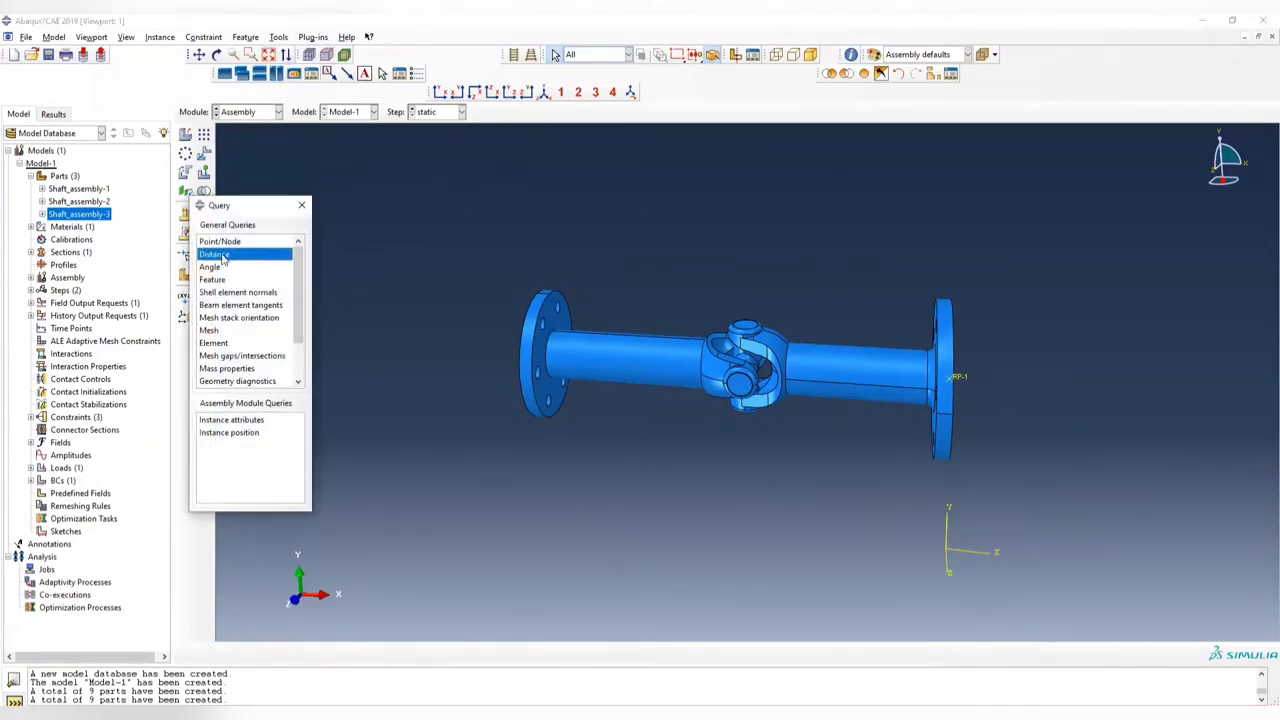
{"action": "left_click_drag", "start_coordinate": [940, 403], "coordinate": [945, 455], "text": "ctrl+alt"}
{"action": "scroll", "coordinate": [955, 440], "scroll_direction": "up", "scroll_amount": 3}
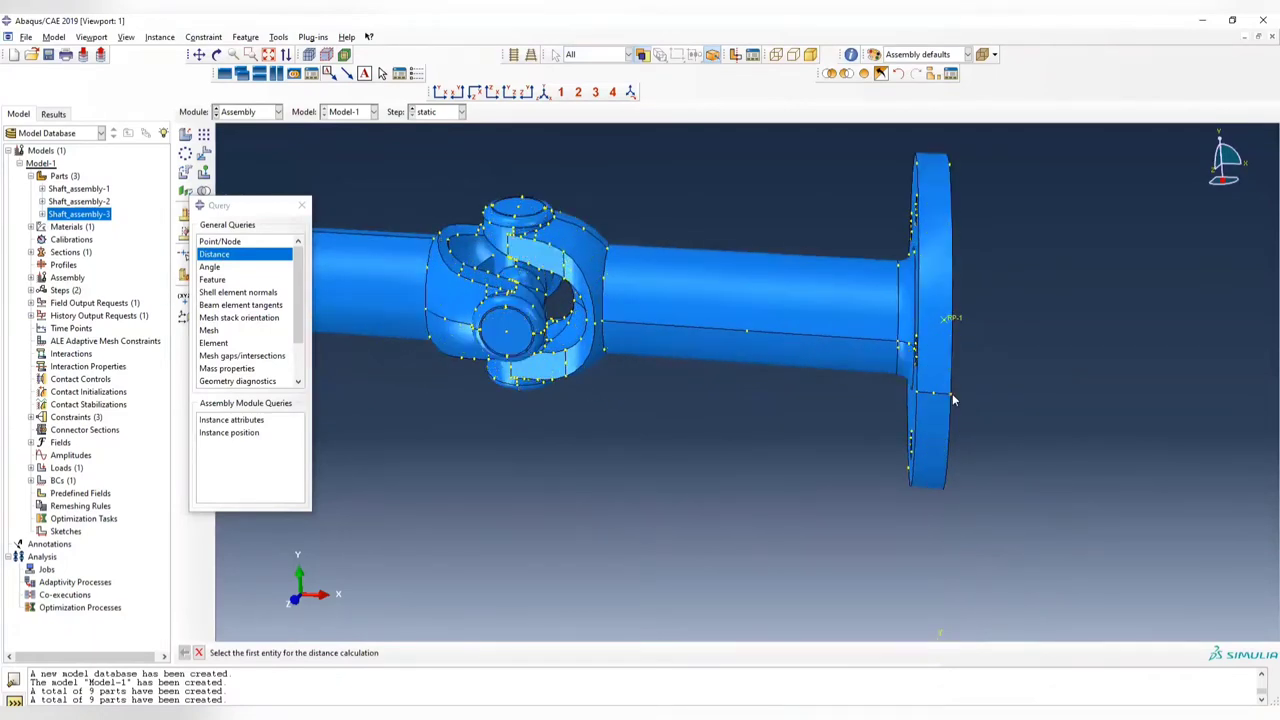
{"action": "left_click", "coordinate": [953, 400]}
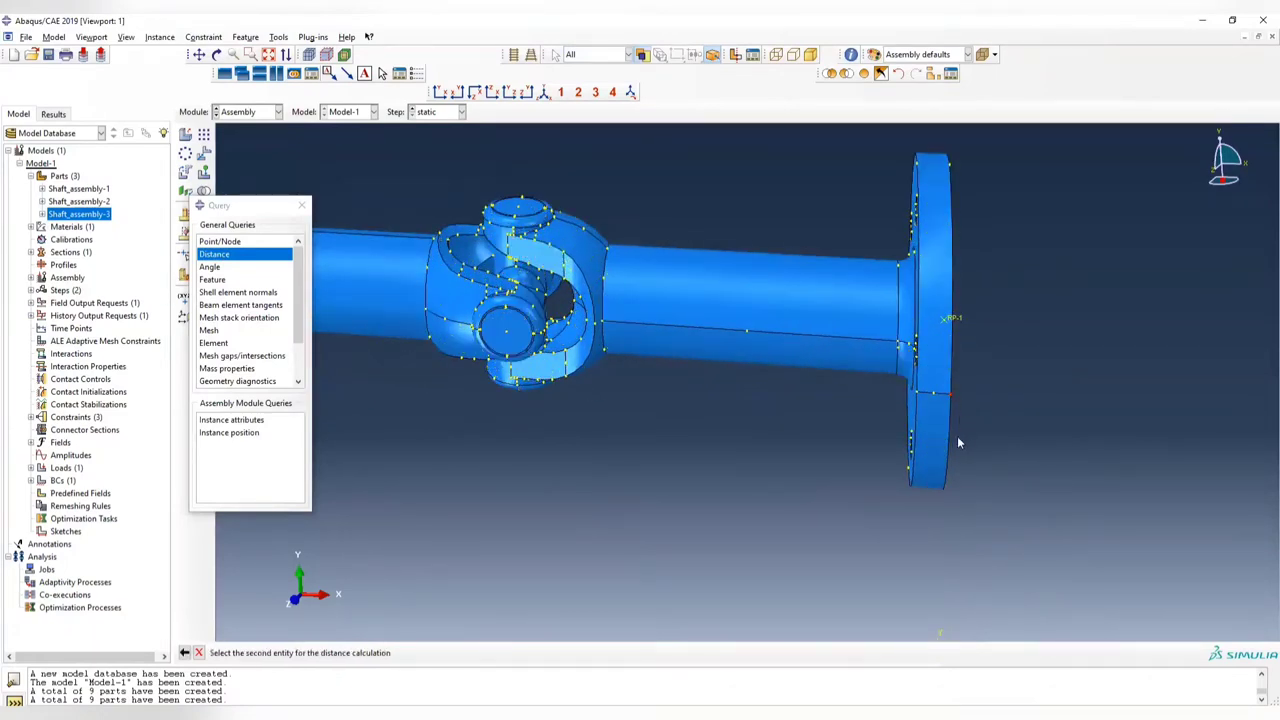
{"action": "left_click", "coordinate": [602, 323]}
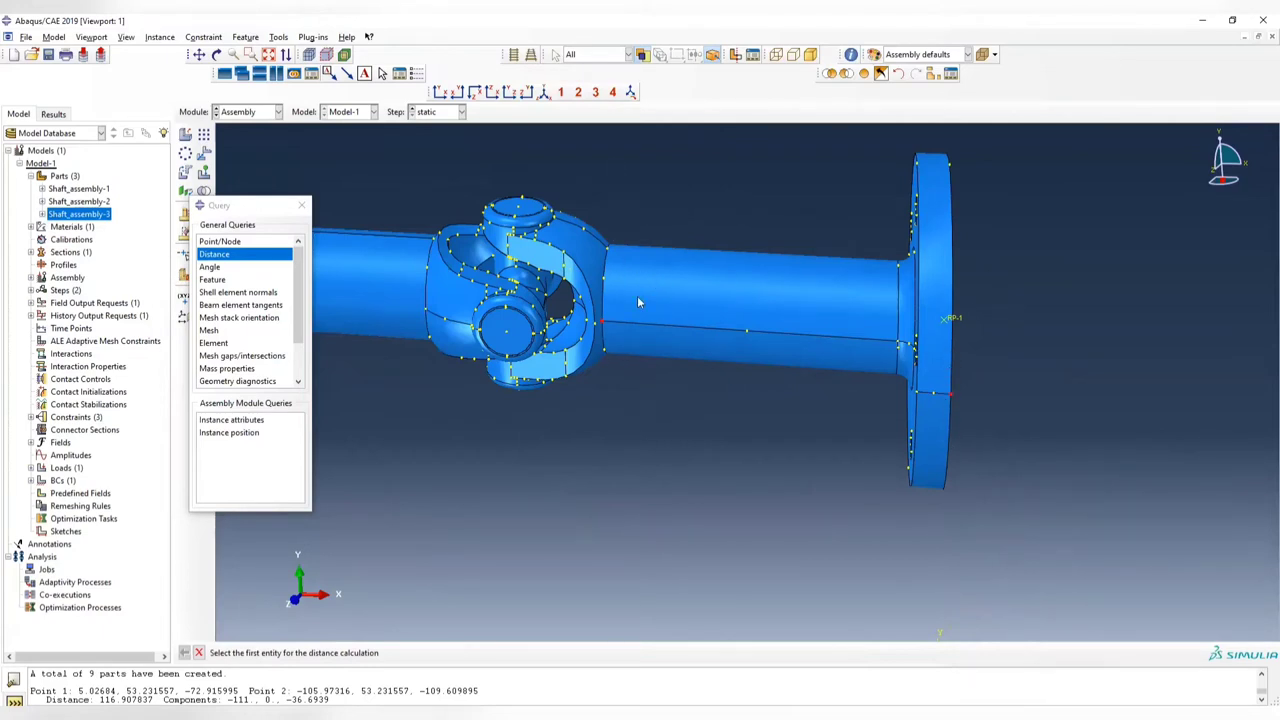
- Measure from the RP-1 flange's rim vertex to the opposite yoke's tube end, and from the near tube end back to the flange
{"action": "middle_click_drag", "start_coordinate": [636, 370], "coordinate": [783, 429], "text": "ctrl+alt"}
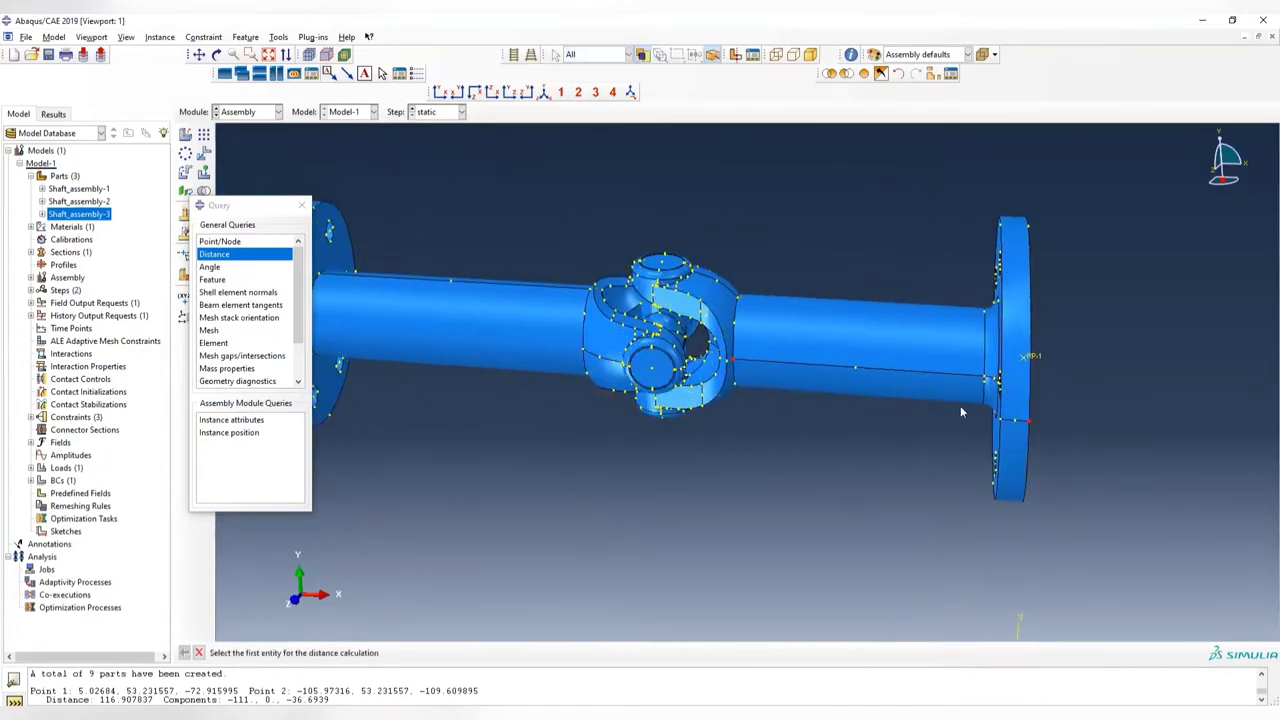
{"action": "left_click", "coordinate": [1031, 428]}
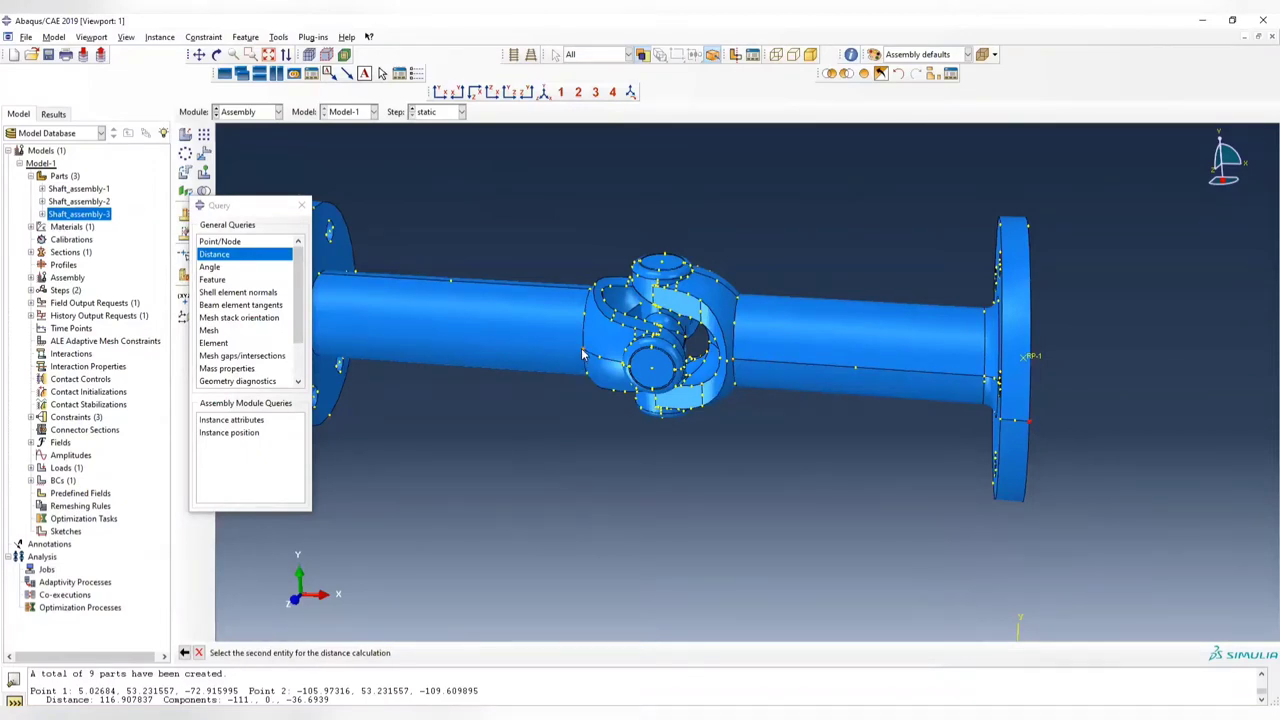
{"action": "left_click", "coordinate": [583, 355]}
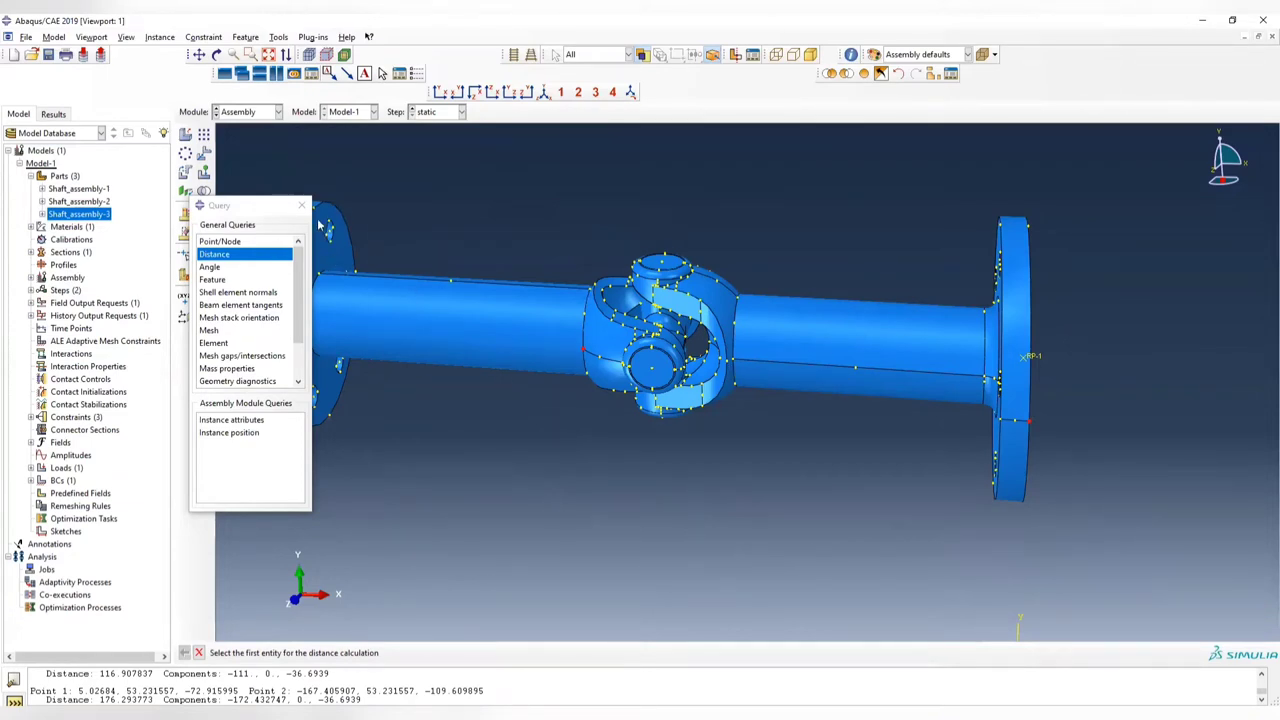
{"action": "left_click", "coordinate": [733, 362]}
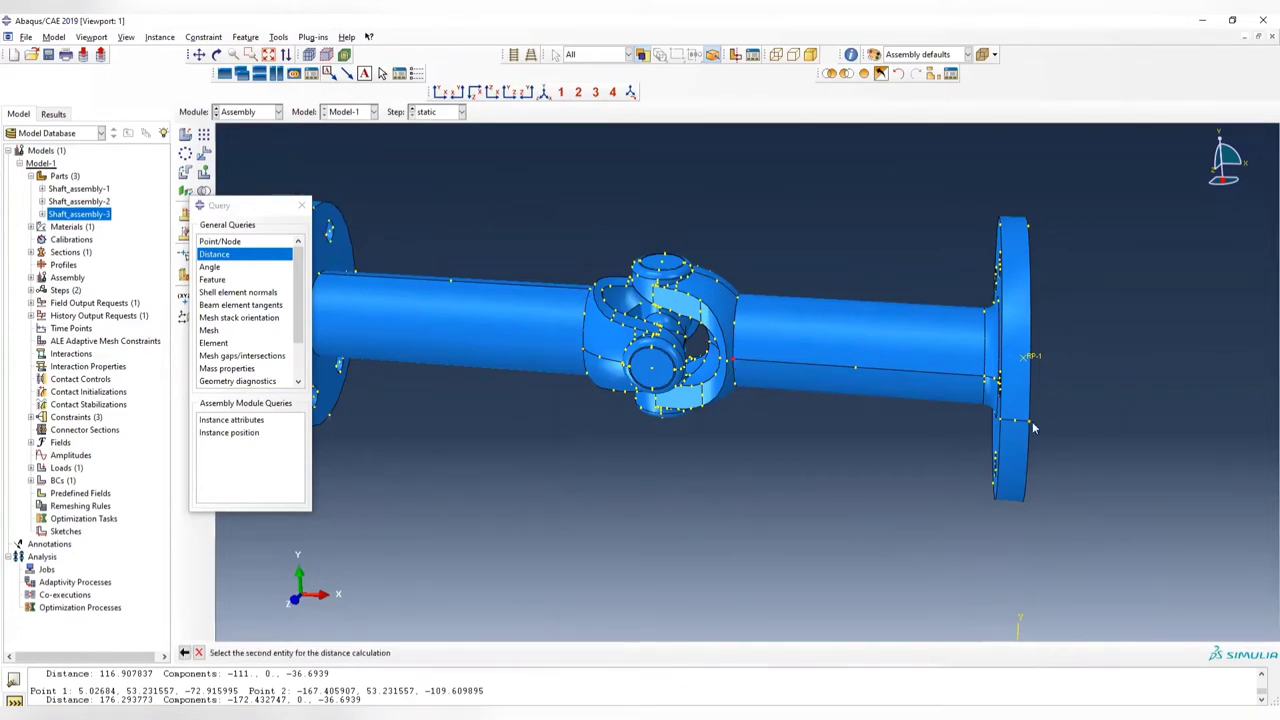
{"action": "left_click", "coordinate": [999, 425]}
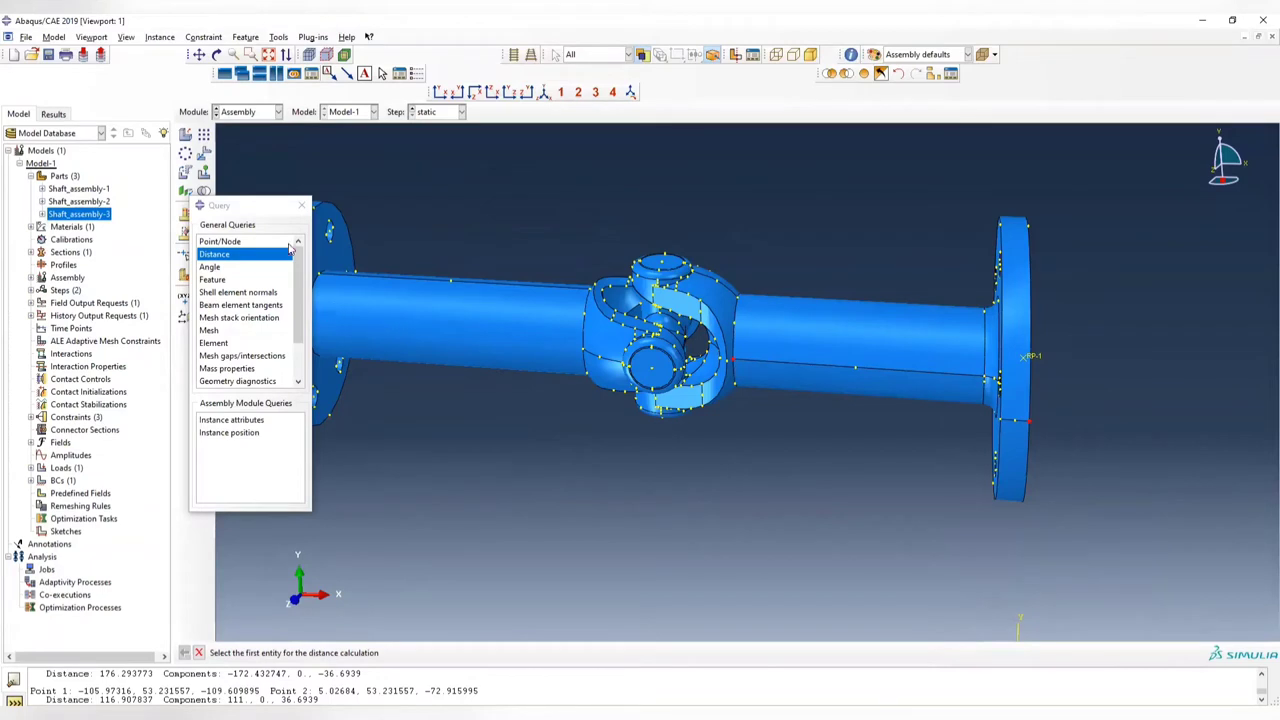
- Close the distance query and create a datum plane offset -100 from the YZ principal plane
{"action": "left_click", "coordinate": [302, 205]}
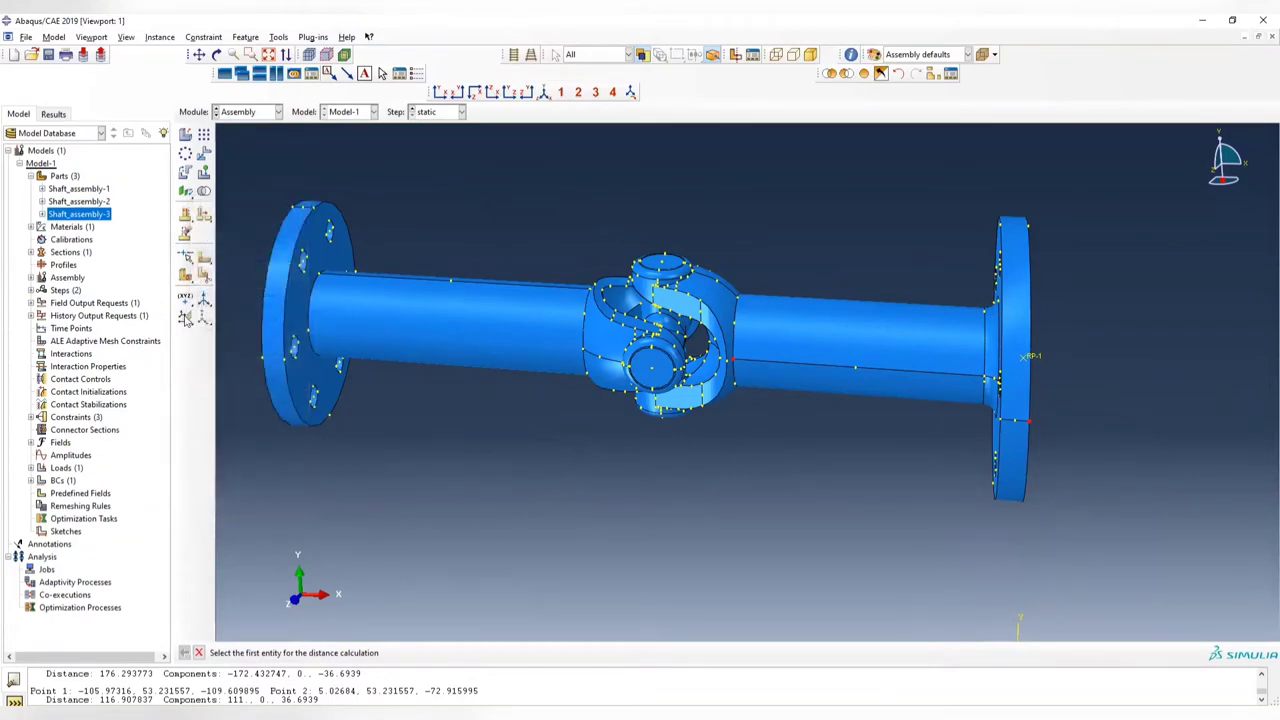
{"action": "left_click", "coordinate": [186, 318]}
{"action": "scroll", "coordinate": [690, 470], "scroll_direction": "down", "scroll_amount": 3}
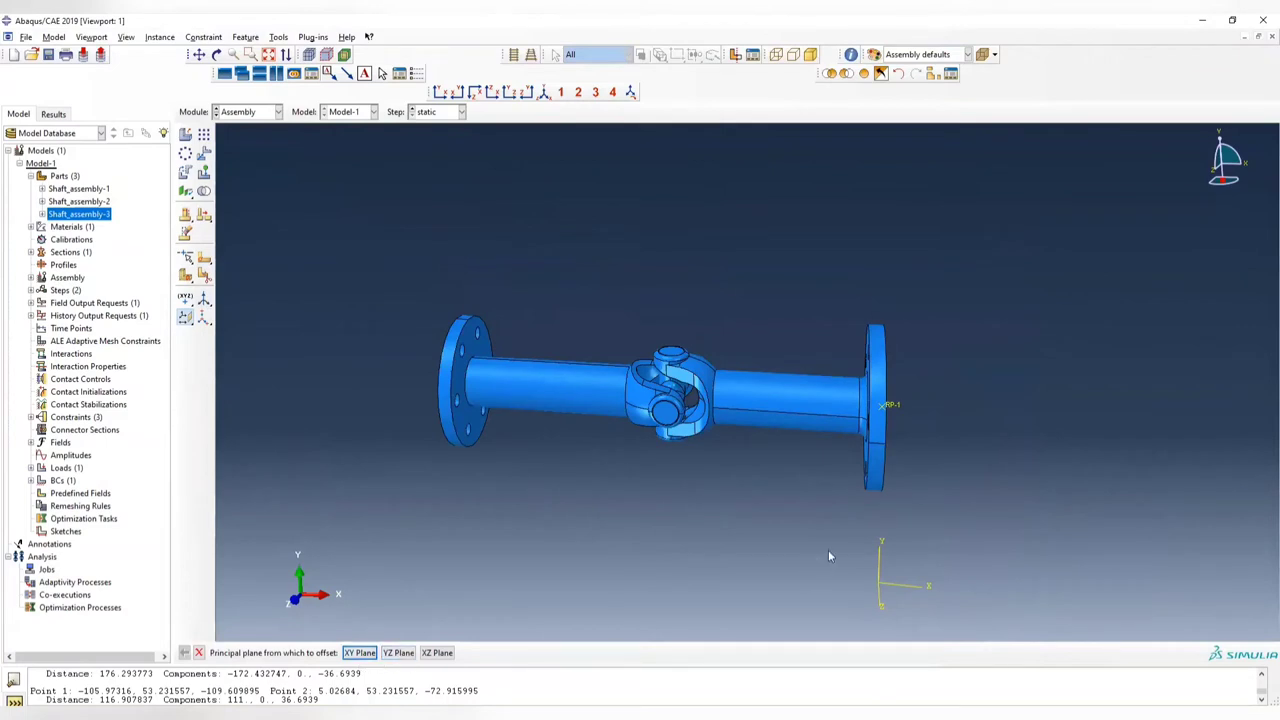
{"action": "left_click", "coordinate": [397, 652]}
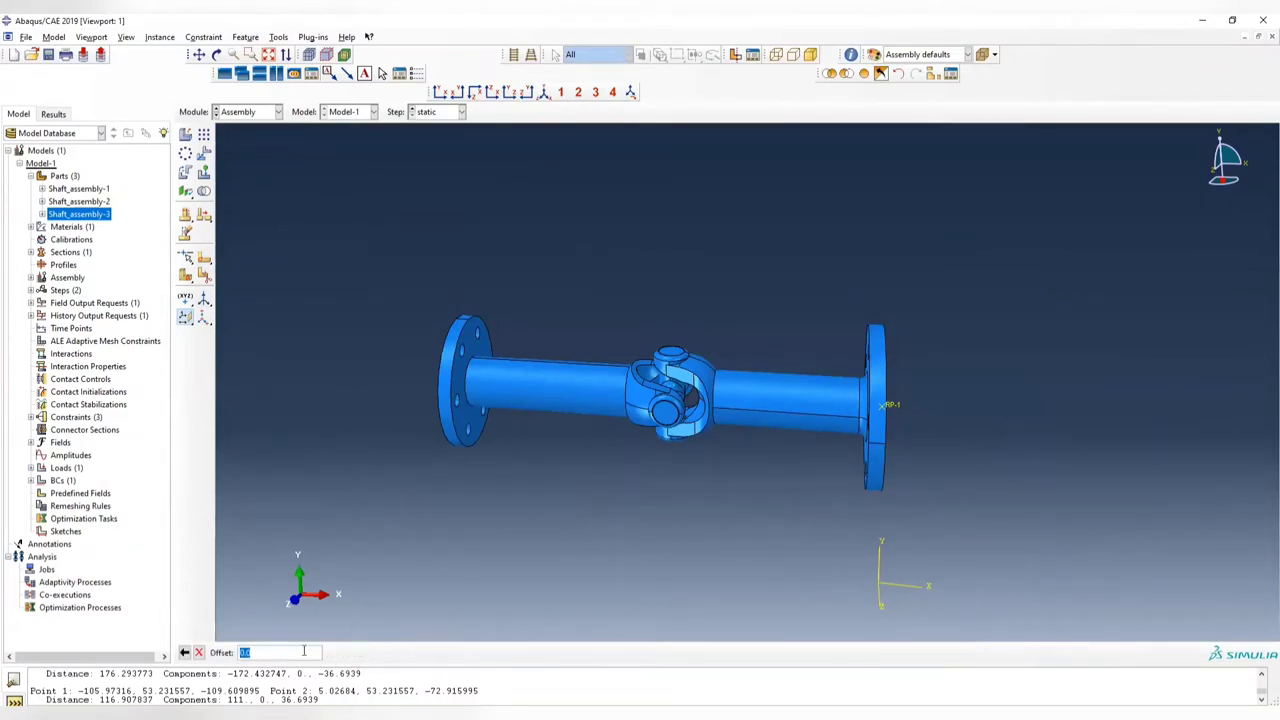
{"action": "type", "text": "-100"}
{"action": "key", "text": "Return"}
{"action": "left_click_drag", "start_coordinate": [657, 465], "coordinate": [588, 314], "text": "ctrl+alt"}
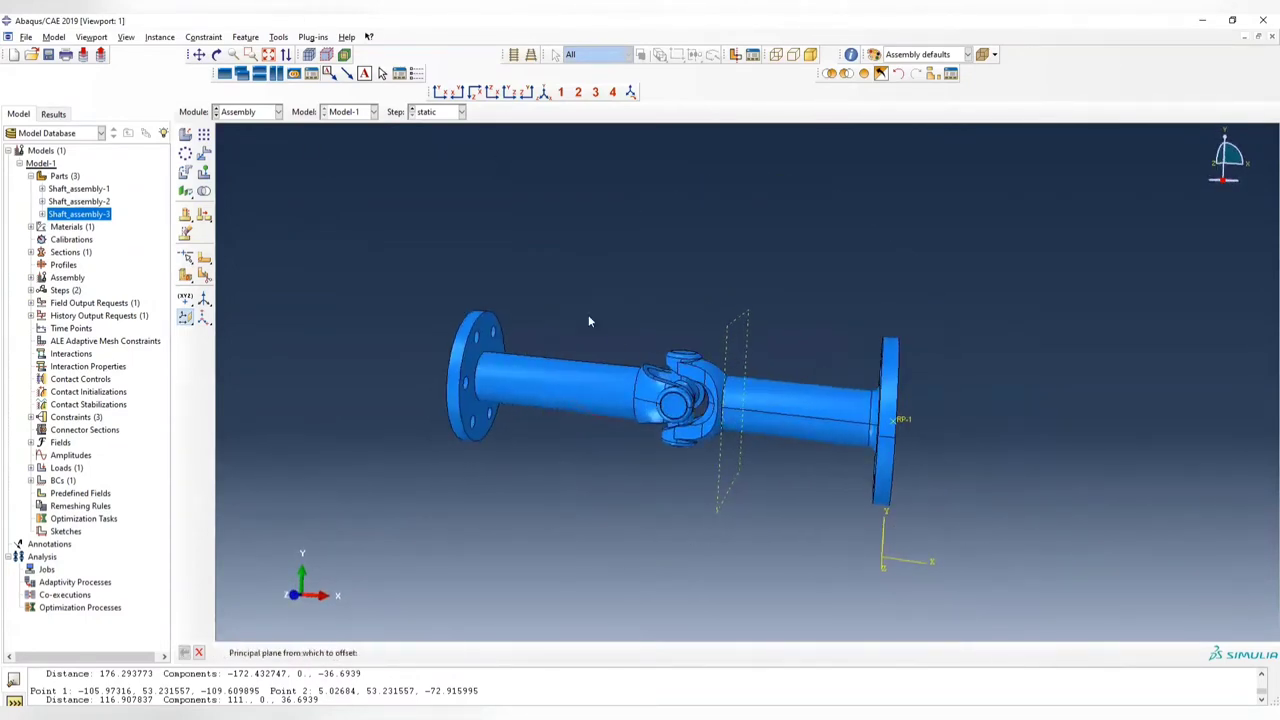
- Show the assembly in the XY view with parallel projection
{"action": "left_click", "coordinate": [445, 95]}
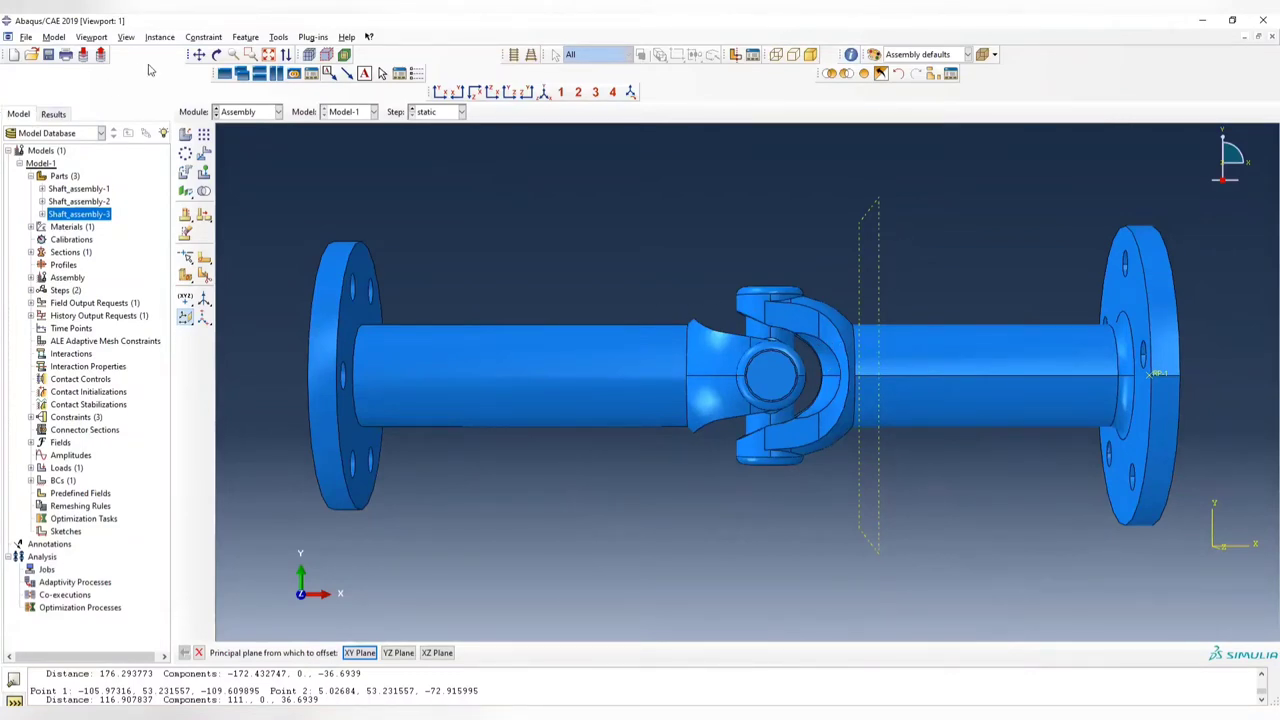
{"action": "left_click", "coordinate": [127, 38]}
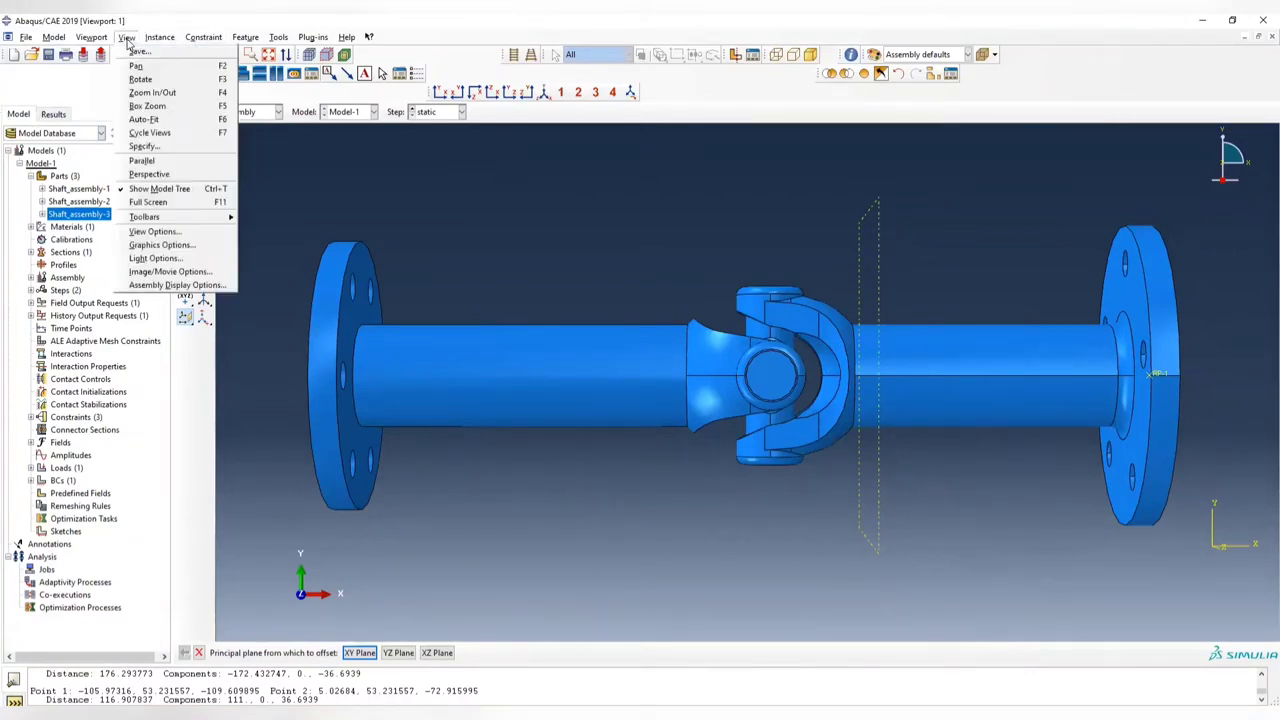
{"action": "left_click", "coordinate": [145, 161]}
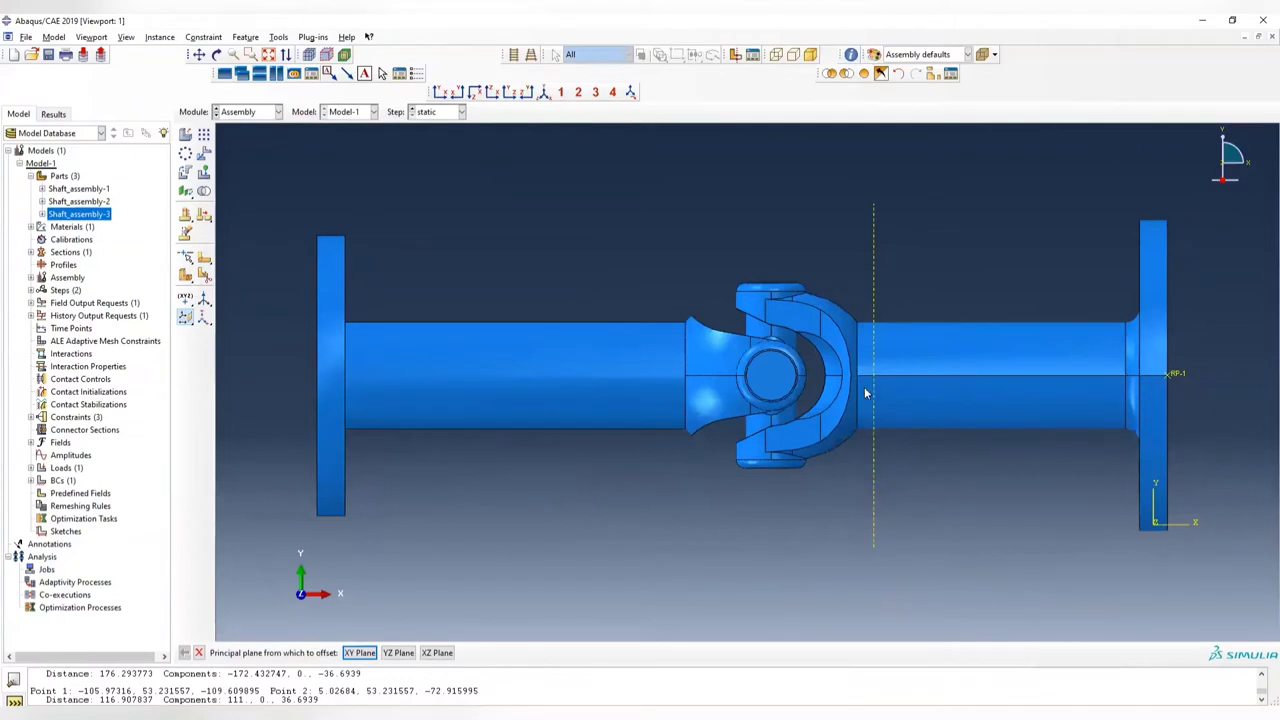
- Create a second datum plane offset -170 from the YZ principal plane
{"action": "left_click", "coordinate": [398, 660]}
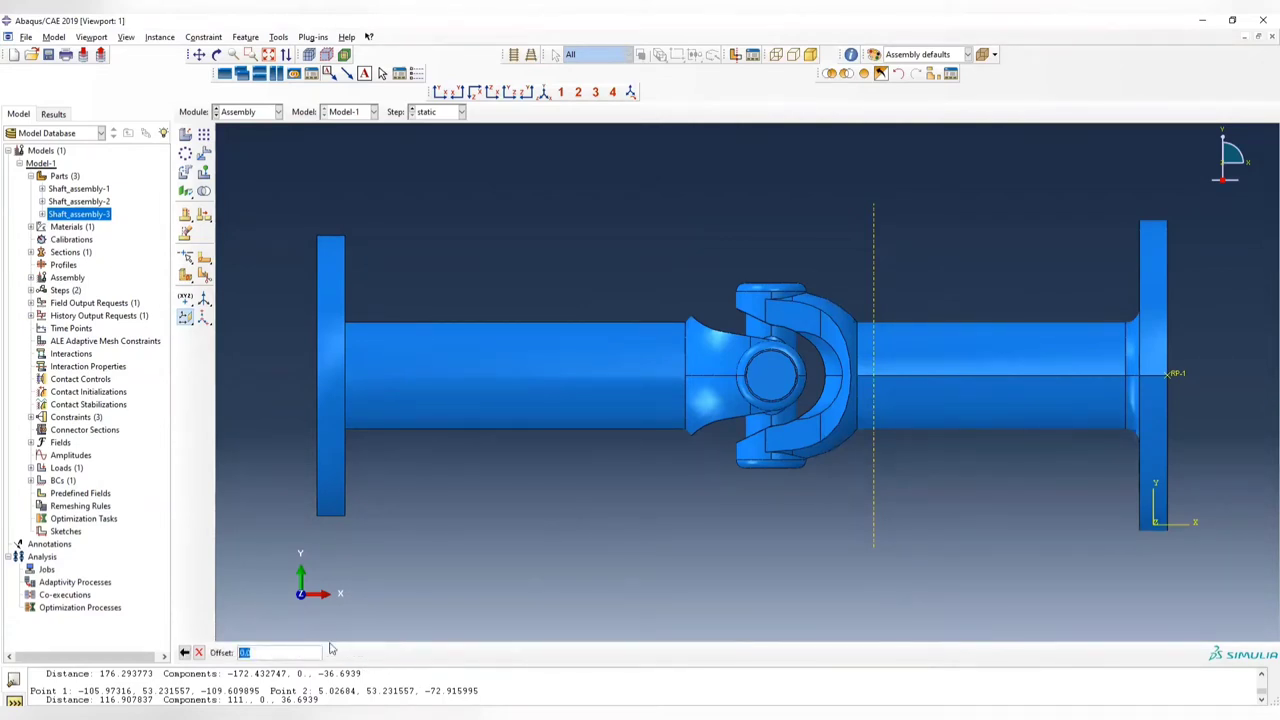
{"action": "type", "text": "-170"}
{"action": "key", "text": "Return"}
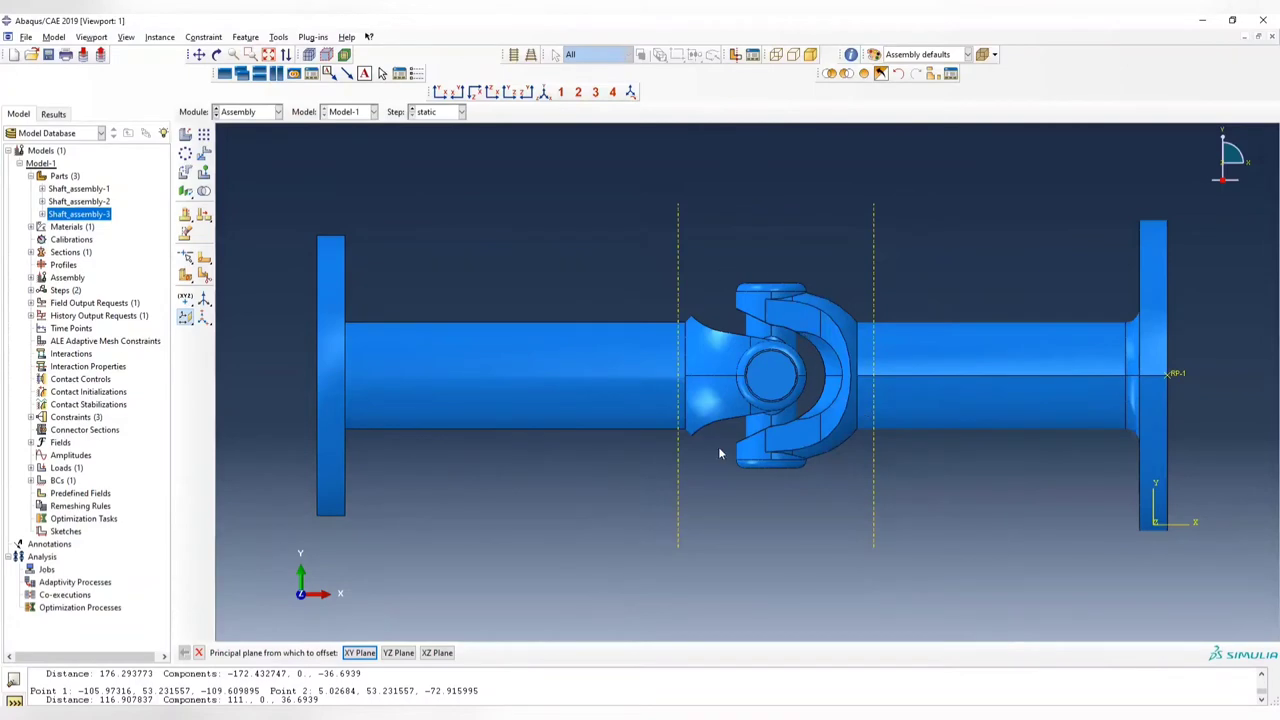
- Create another YZ-offset datum plane across the longer tube, slightly farther from the universal joint than the -170 plane
{"action": "left_click_drag", "start_coordinate": [786, 302], "coordinate": [752, 314], "text": "ctrl+alt"}
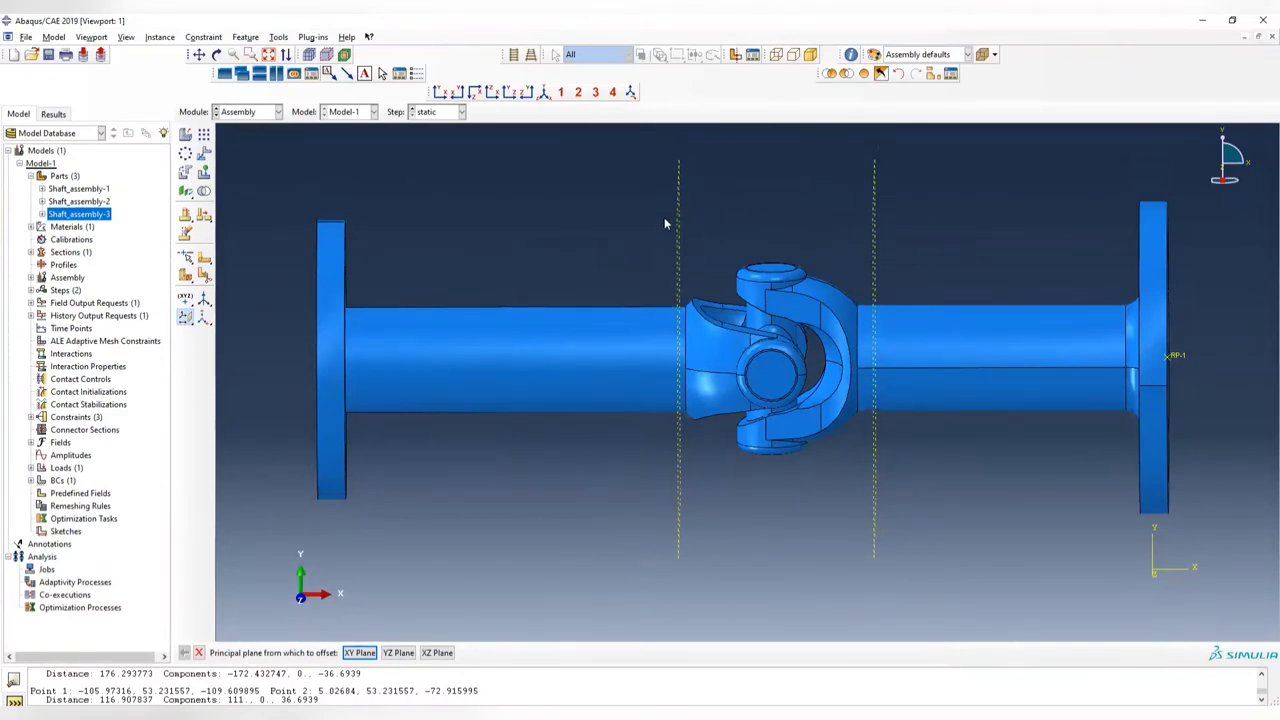
{"action": "left_click_drag", "start_coordinate": [810, 252], "coordinate": [754, 370], "text": "ctrl+alt"}
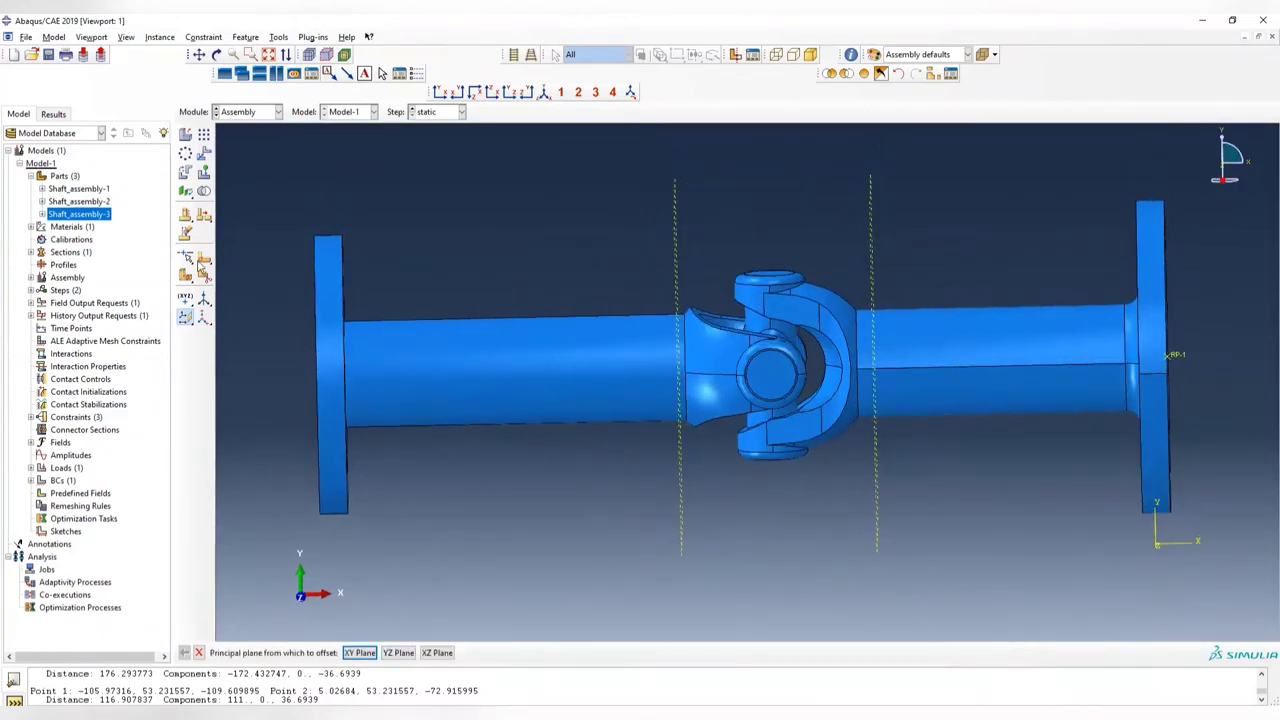
{"action": "left_click", "coordinate": [398, 652]}
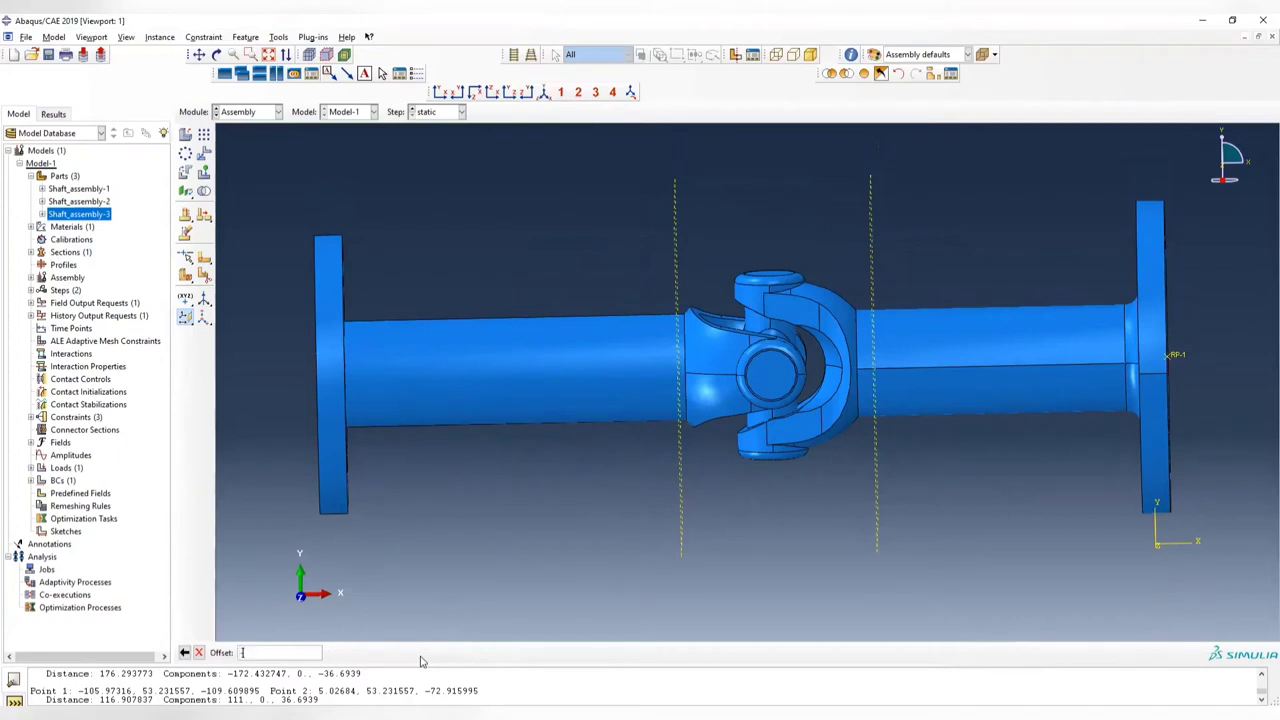
{"action": "key", "text": "Return"}
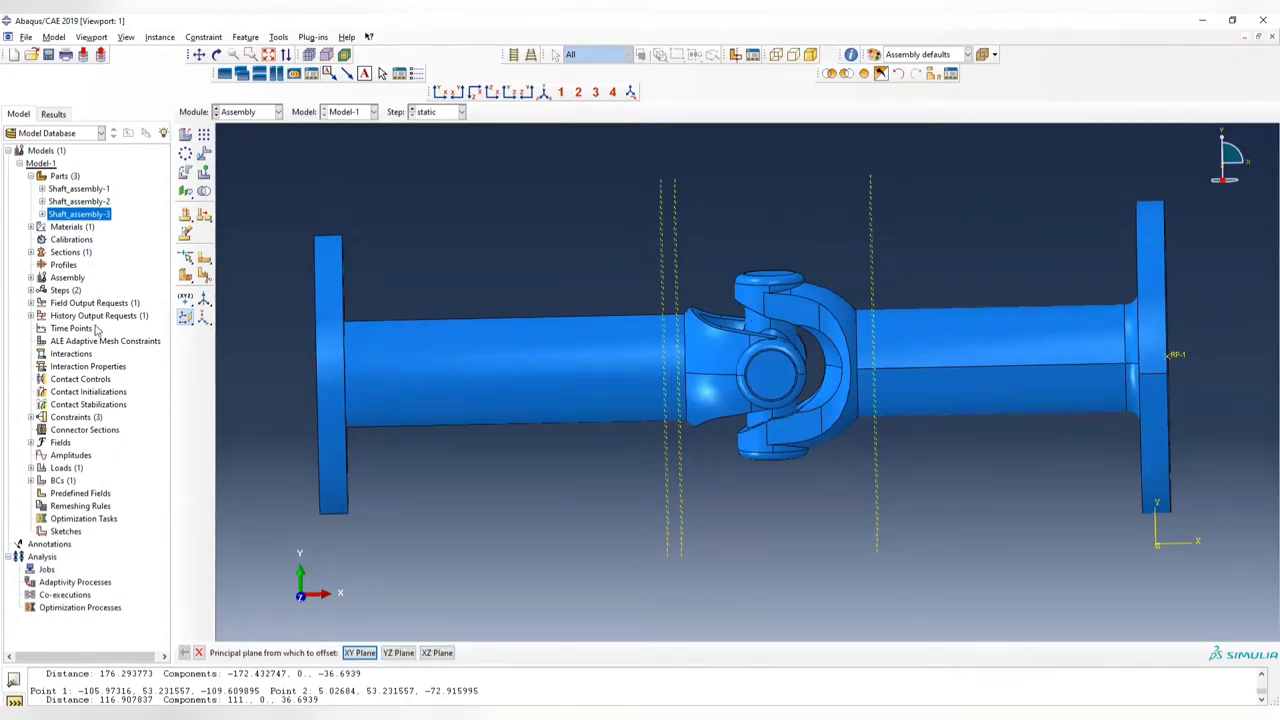
- Delete the middle datum plane, the one offset -170, from the assembly features
{"action": "left_click", "coordinate": [31, 252]}
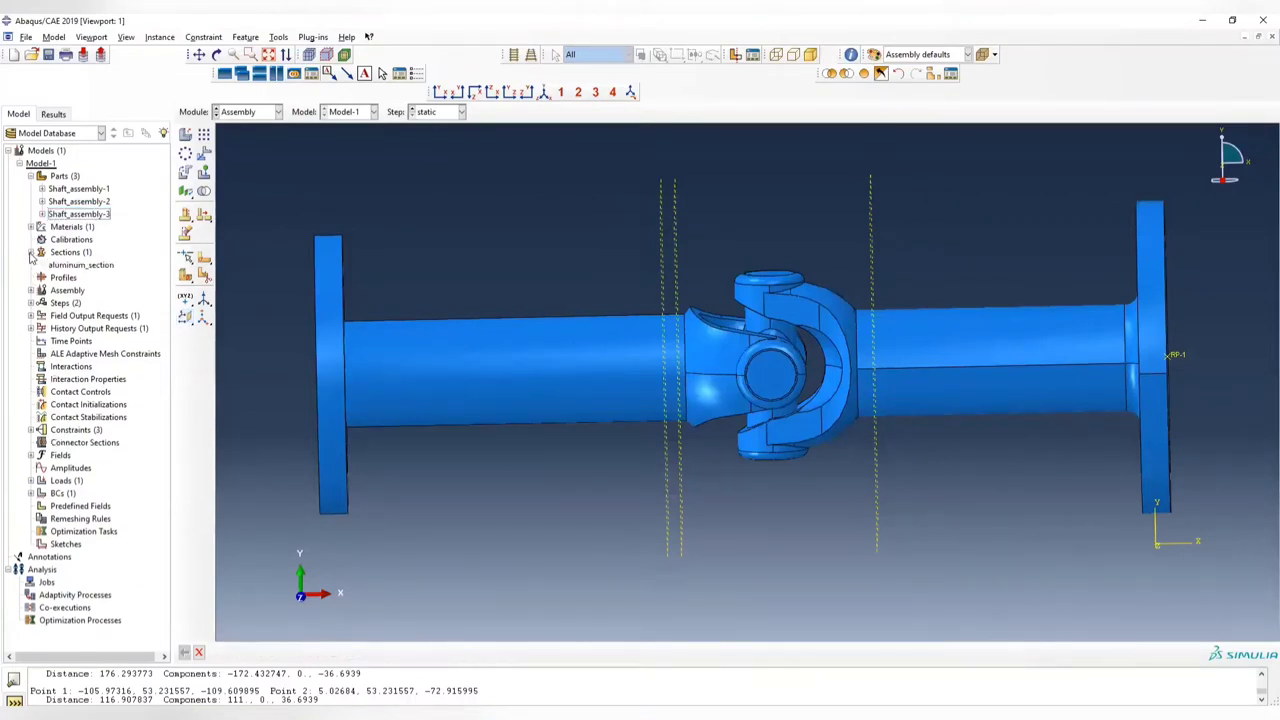
{"action": "left_click", "coordinate": [31, 252]}
{"action": "left_click", "coordinate": [31, 277]}
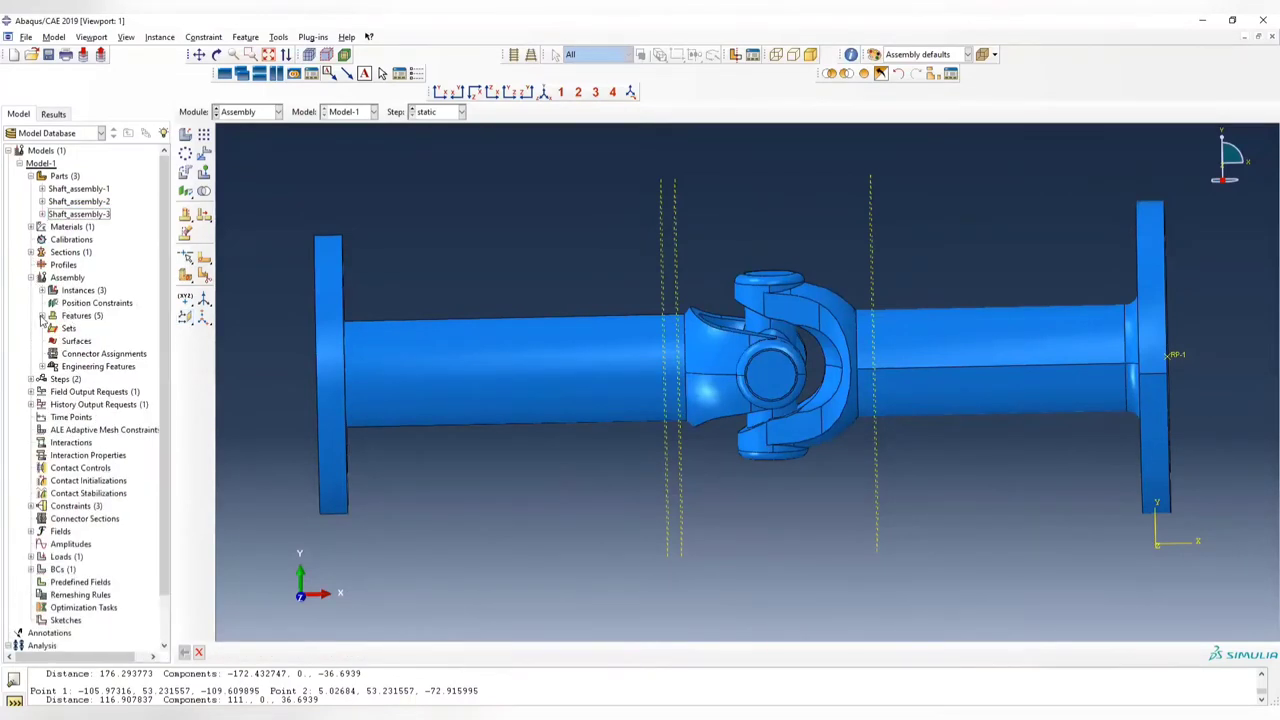
{"action": "left_click", "coordinate": [42, 316]}
{"action": "left_click", "coordinate": [97, 369]}
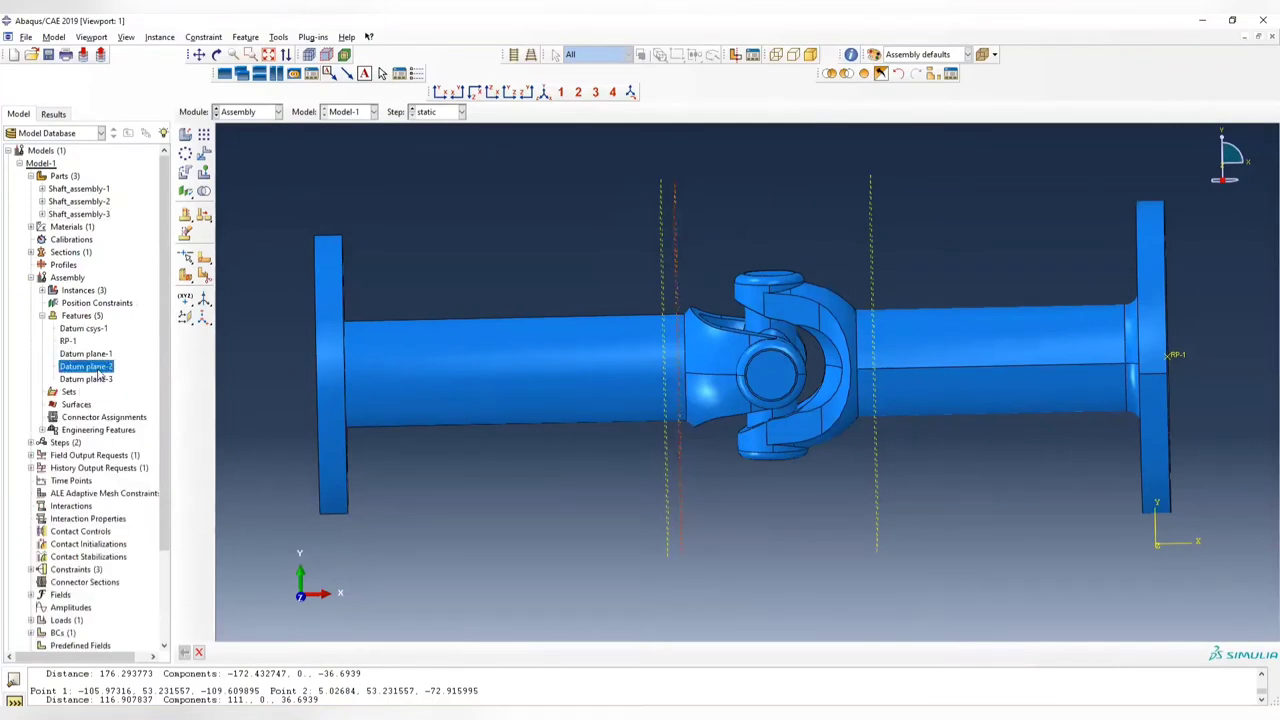
{"action": "right_click", "coordinate": [98, 373]}
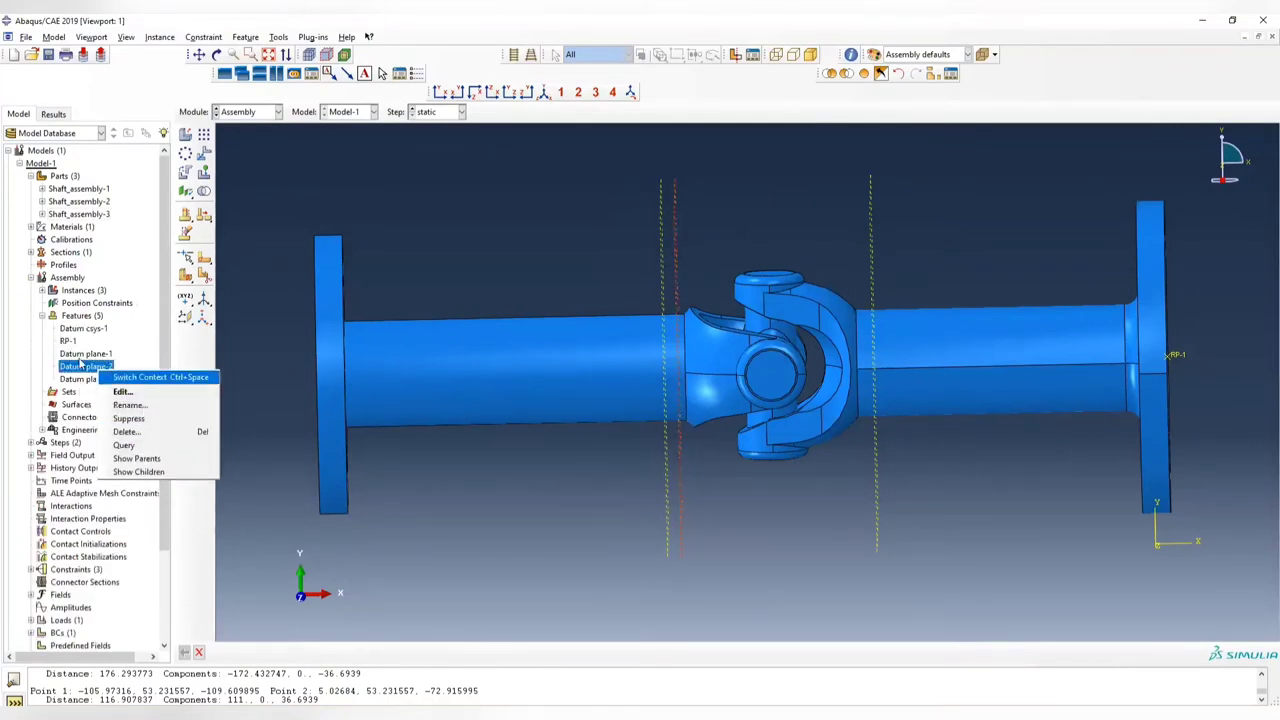
{"action": "left_click", "coordinate": [125, 431]}
{"action": "left_click", "coordinate": [601, 382]}
{"action": "left_click_drag", "start_coordinate": [740, 440], "coordinate": [758, 410], "text": "ctrl+alt"}
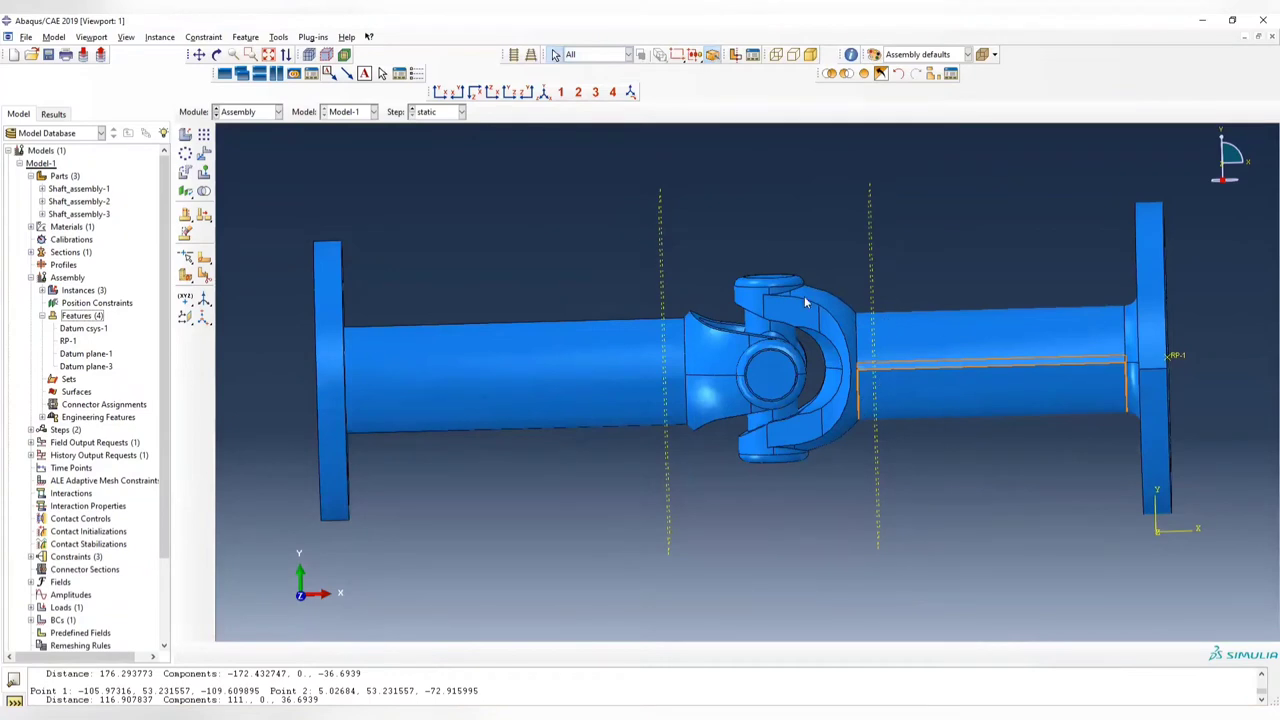
{"action": "left_click", "coordinate": [186, 280]}
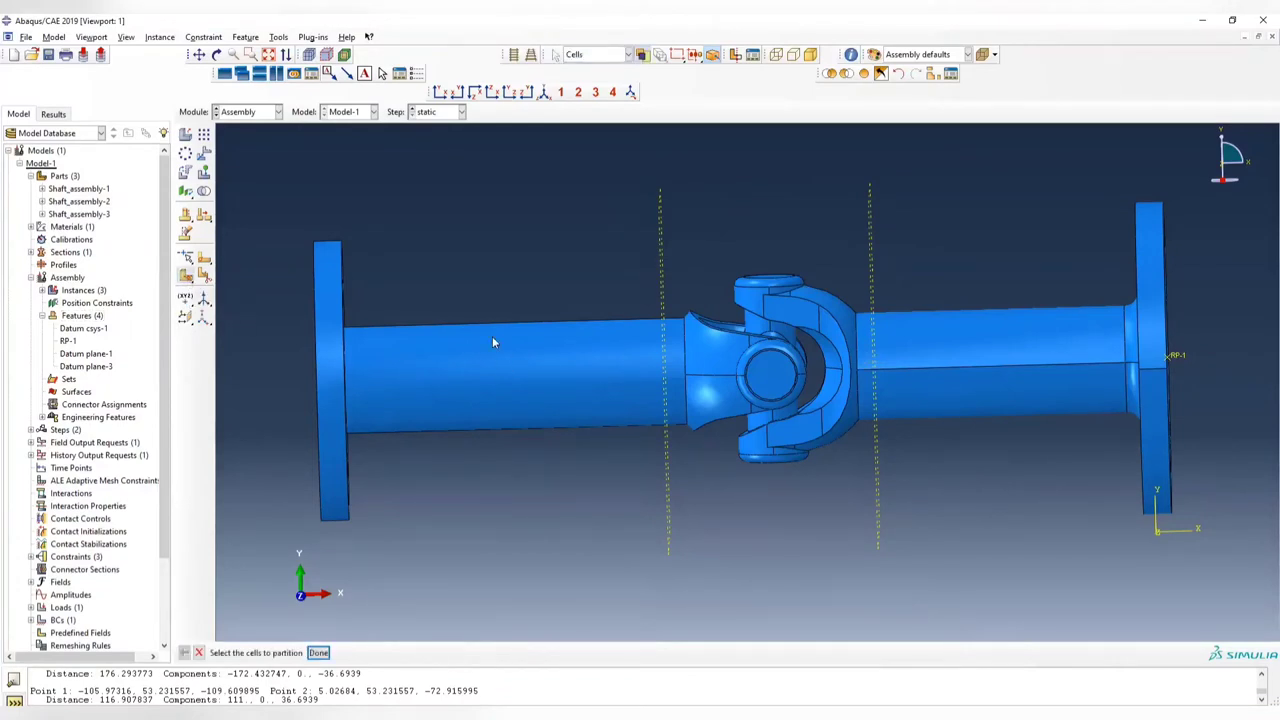
{"action": "left_click_drag", "start_coordinate": [466, 215], "coordinate": [981, 552]}
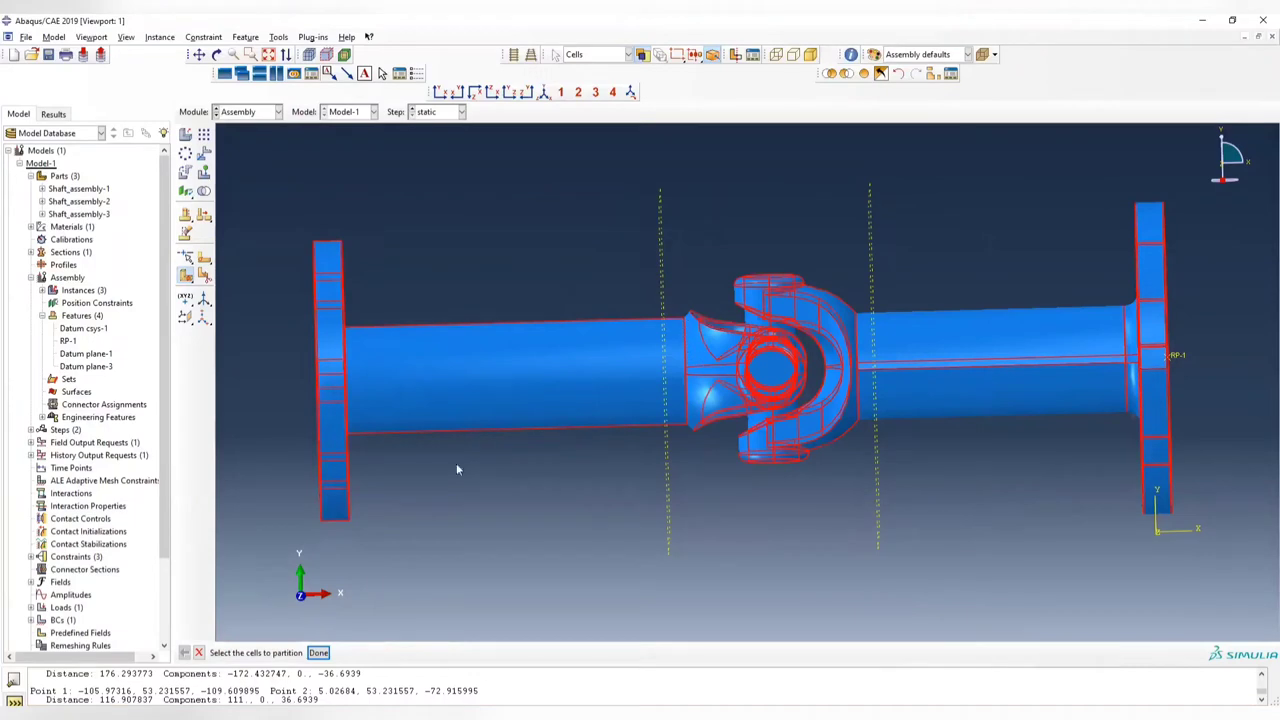
{"action": "left_click", "coordinate": [318, 652]}
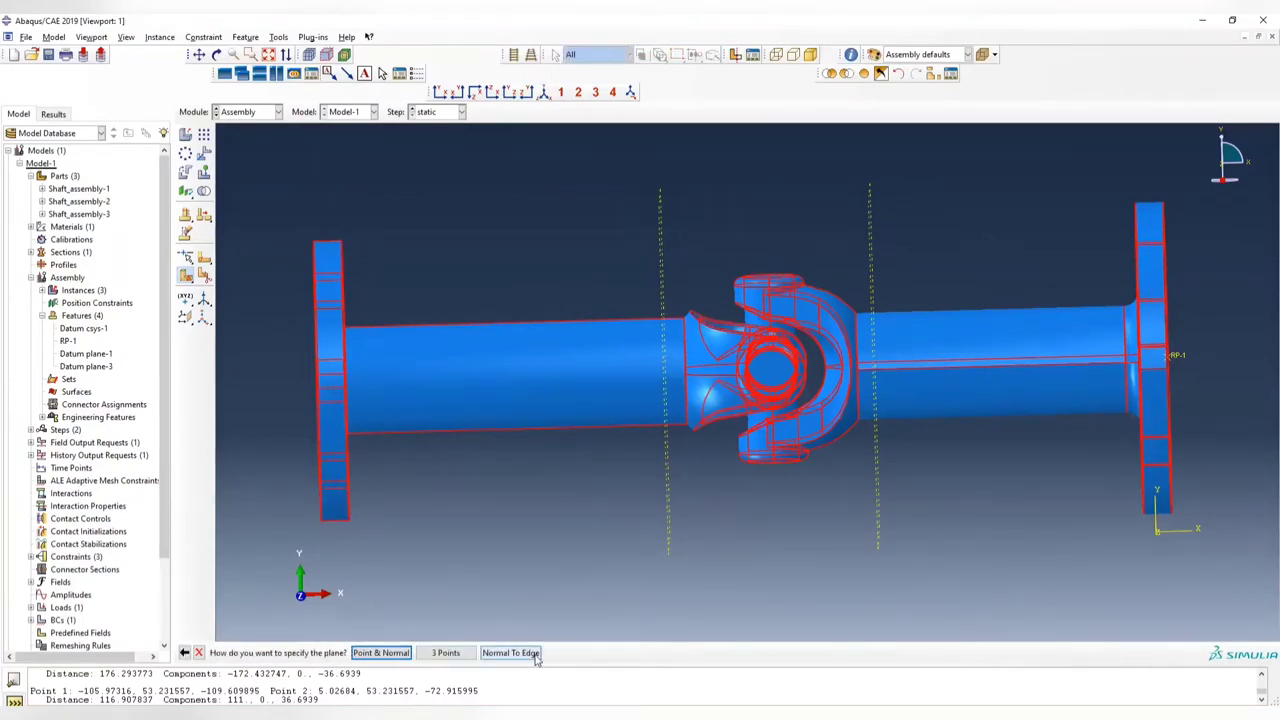
- Partition all the assembly's cells using the datum plane that crosses the longer tube beside the universal joint
{"action": "left_click", "coordinate": [187, 279]}
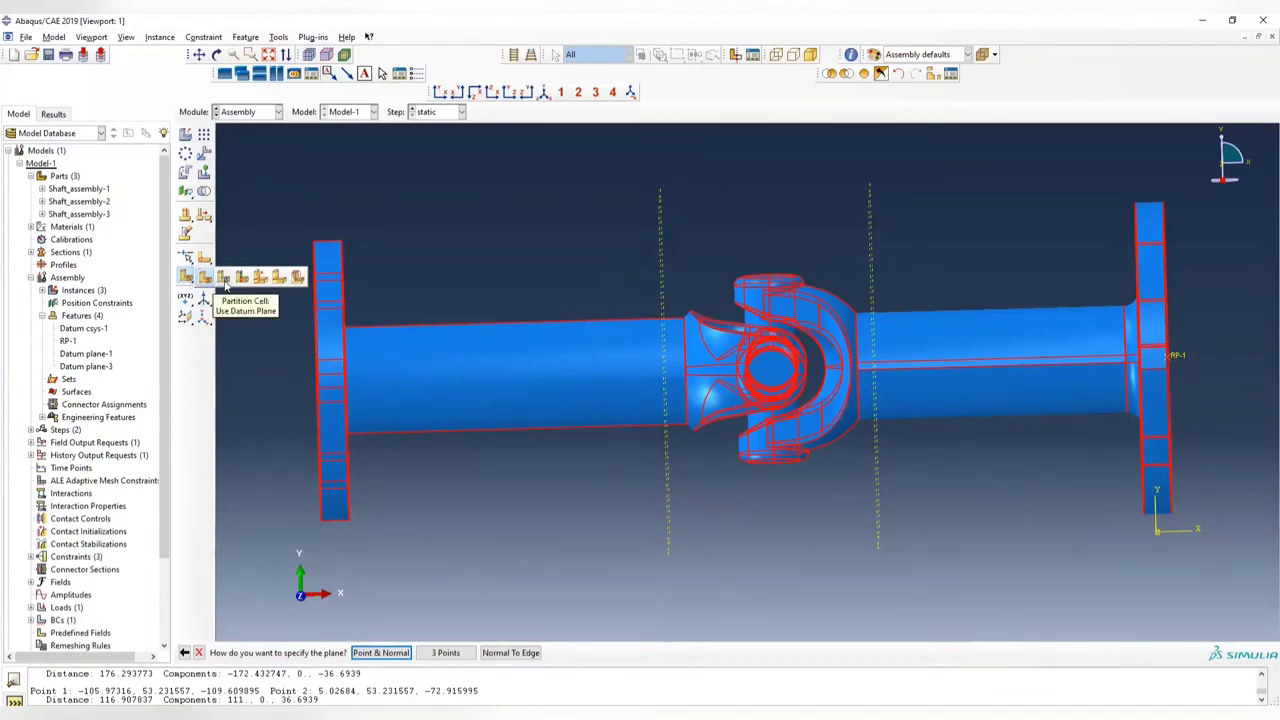
{"action": "left_click", "coordinate": [224, 280]}
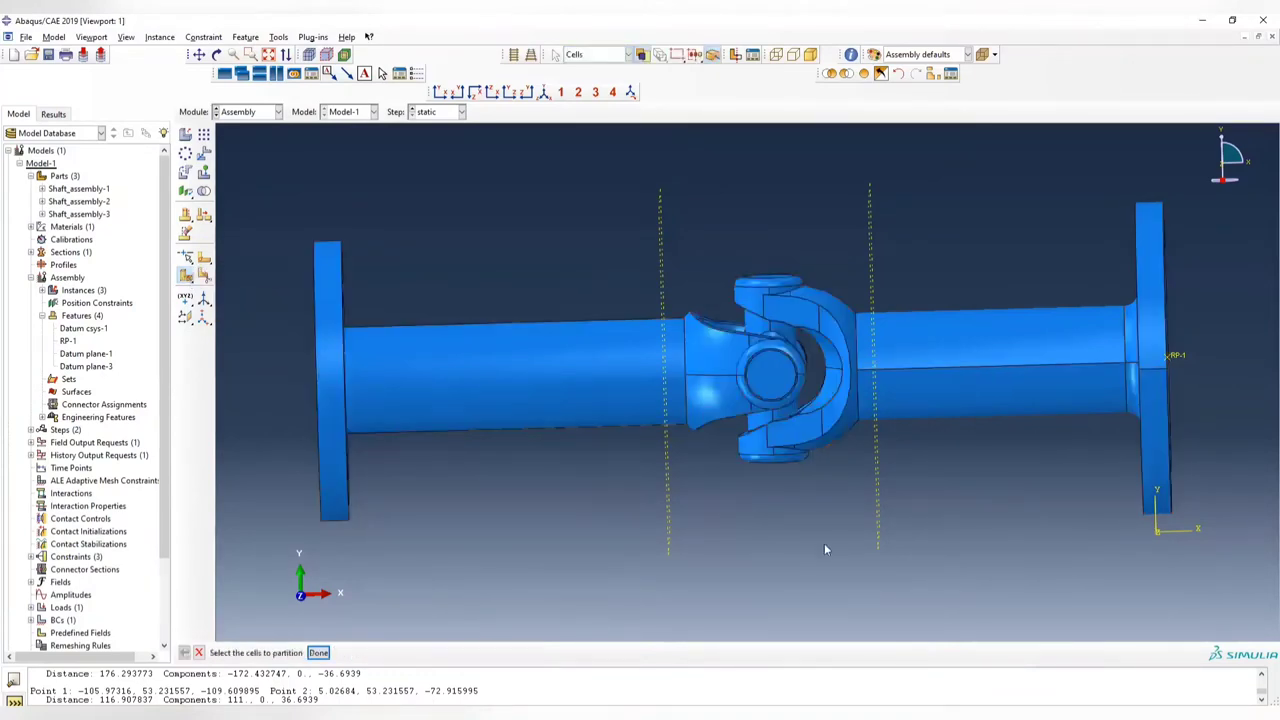
{"action": "left_click_drag", "start_coordinate": [513, 228], "coordinate": [1042, 536]}
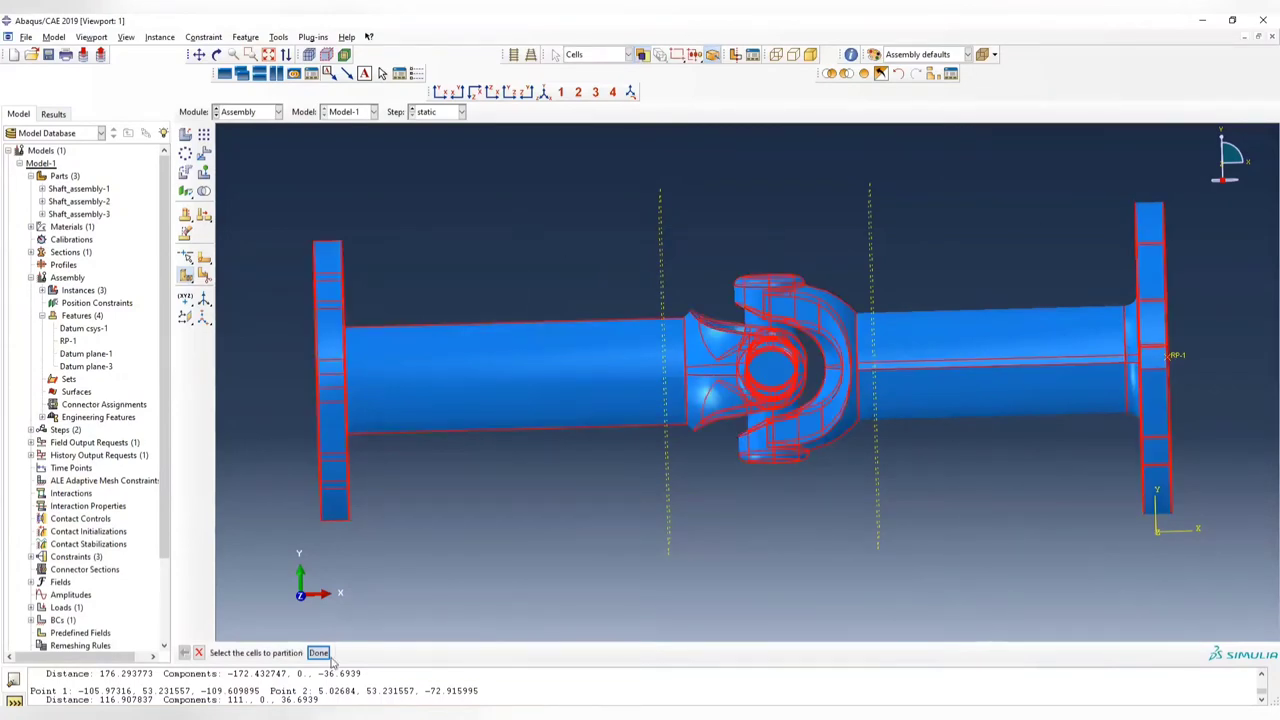
{"action": "left_click", "coordinate": [326, 656]}
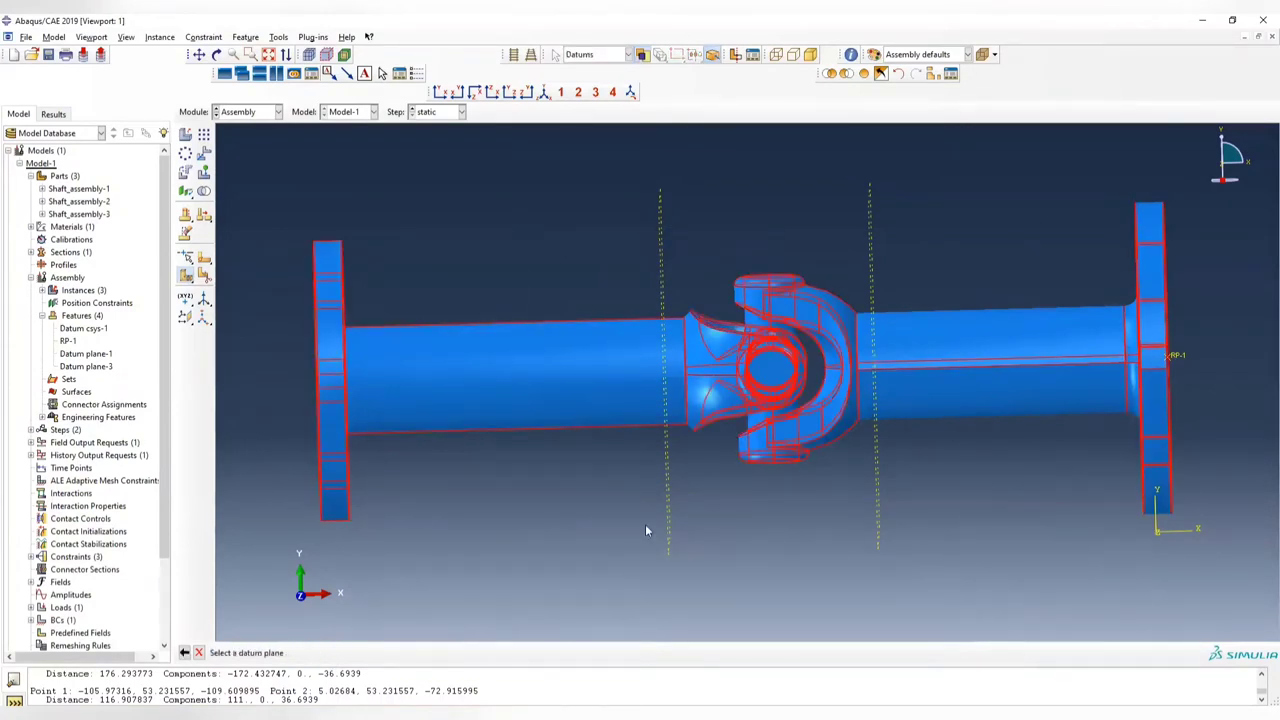
{"action": "left_click", "coordinate": [661, 244]}
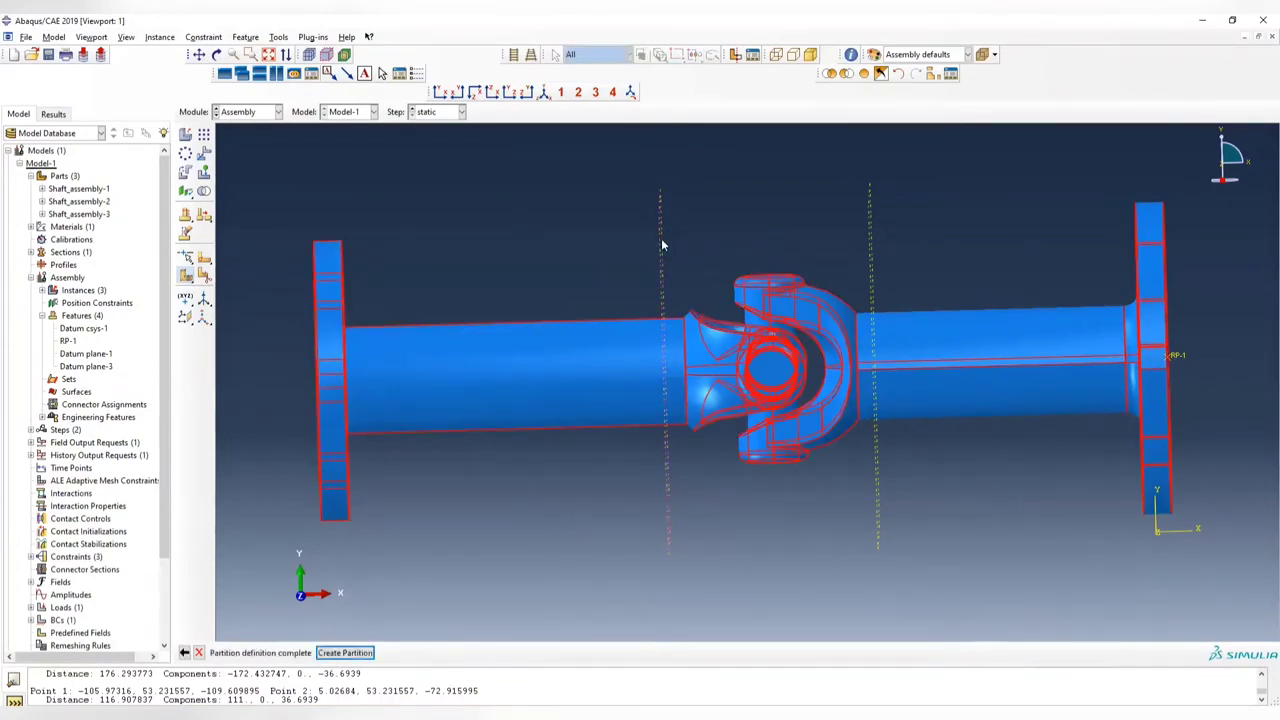
{"action": "middle_click", "coordinate": [520, 594]}
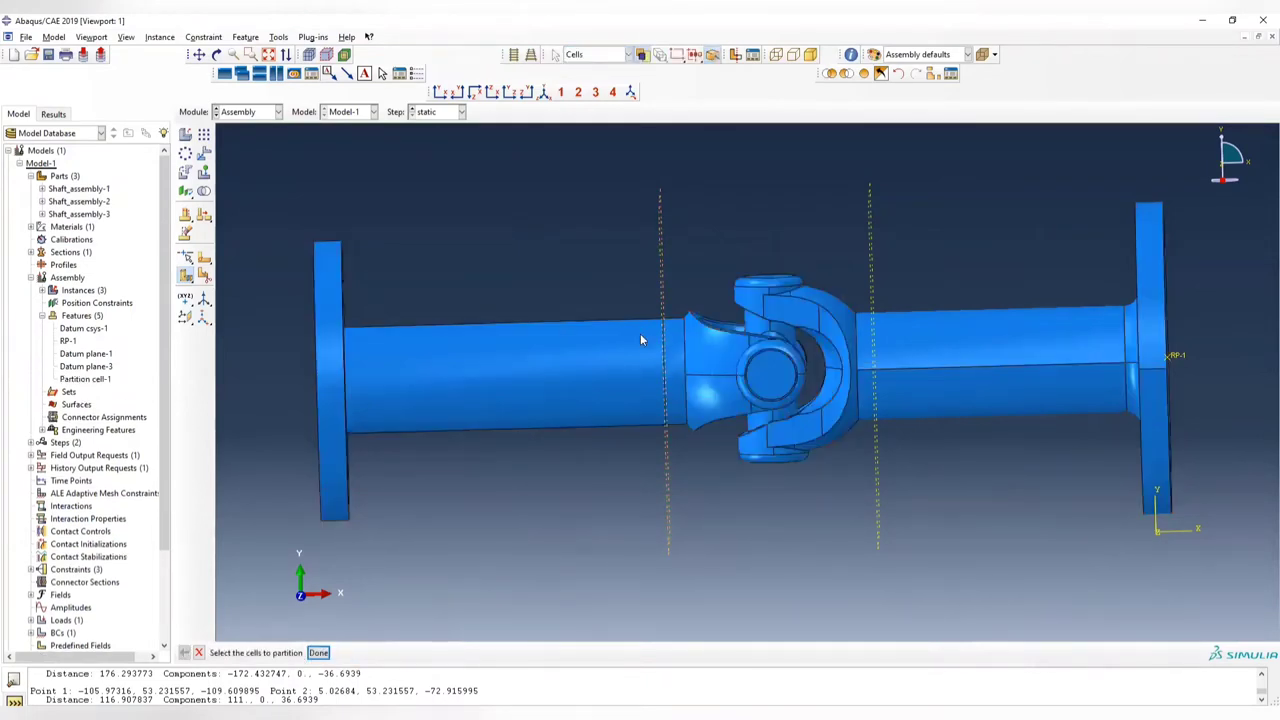
- Partition all the assembly's cells using the datum plane across the RP-1 tube beside the universal joint
{"action": "left_click_drag", "start_coordinate": [560, 226], "coordinate": [937, 477]}
{"action": "middle_click", "coordinate": [937, 477]}
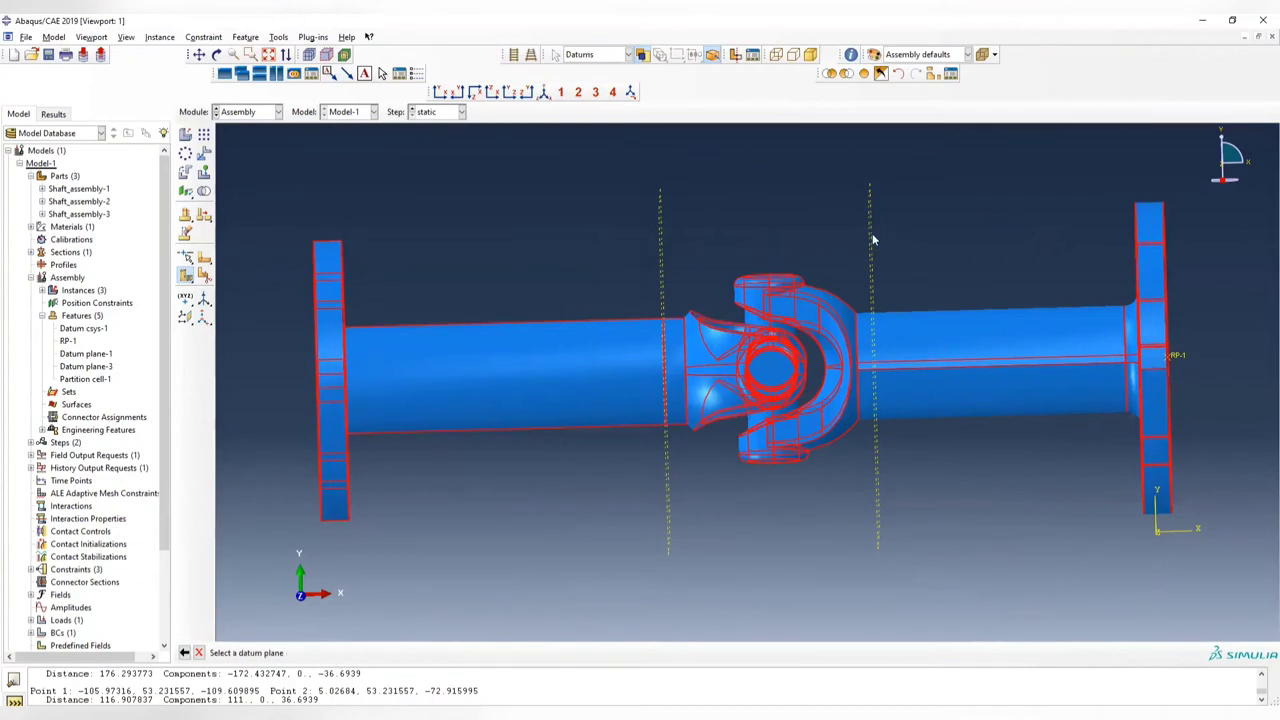
{"action": "left_click", "coordinate": [871, 237]}
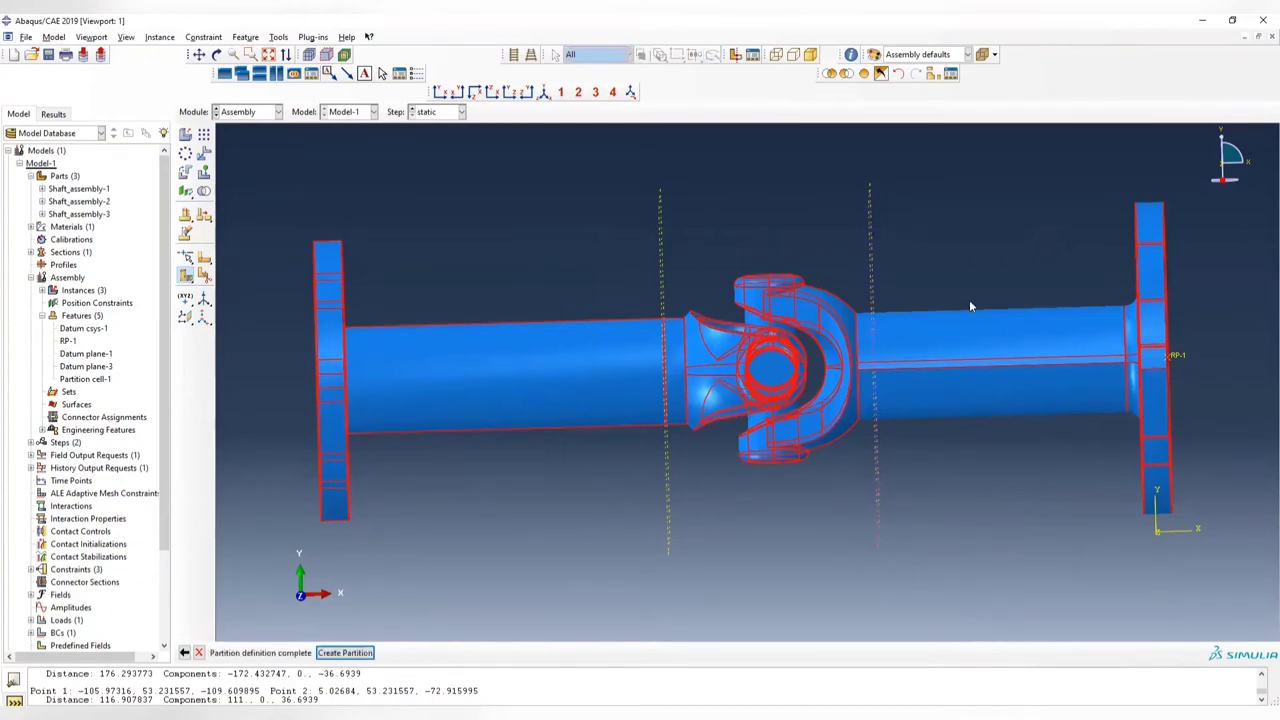
{"action": "left_click", "coordinate": [366, 650]}
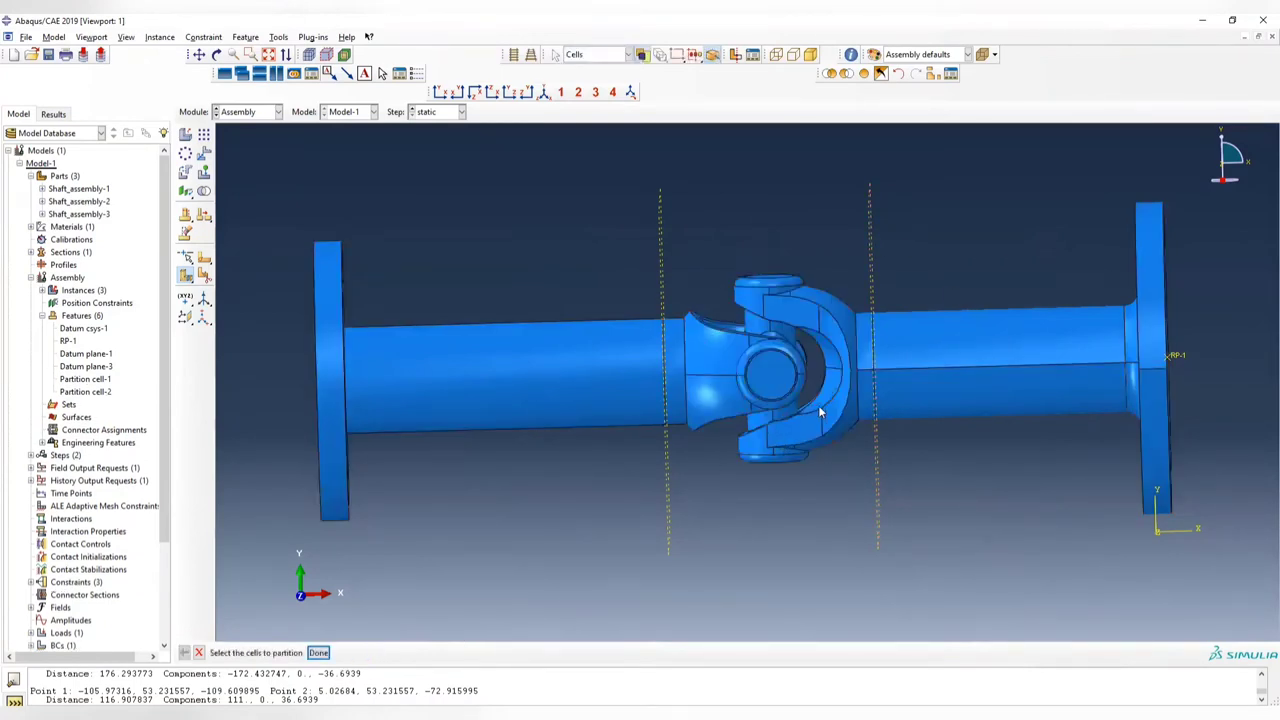
- Check the partitions by selecting the universal joint cells and the flanged tube cells on either side in turn
{"action": "left_click_drag", "start_coordinate": [672, 358], "coordinate": [668, 283], "text": "ctrl+alt"}
{"action": "left_click_drag", "start_coordinate": [880, 338], "coordinate": [833, 352], "text": "ctrl+alt"}
{"action": "left_click_drag", "start_coordinate": [720, 194], "coordinate": [780, 356]}
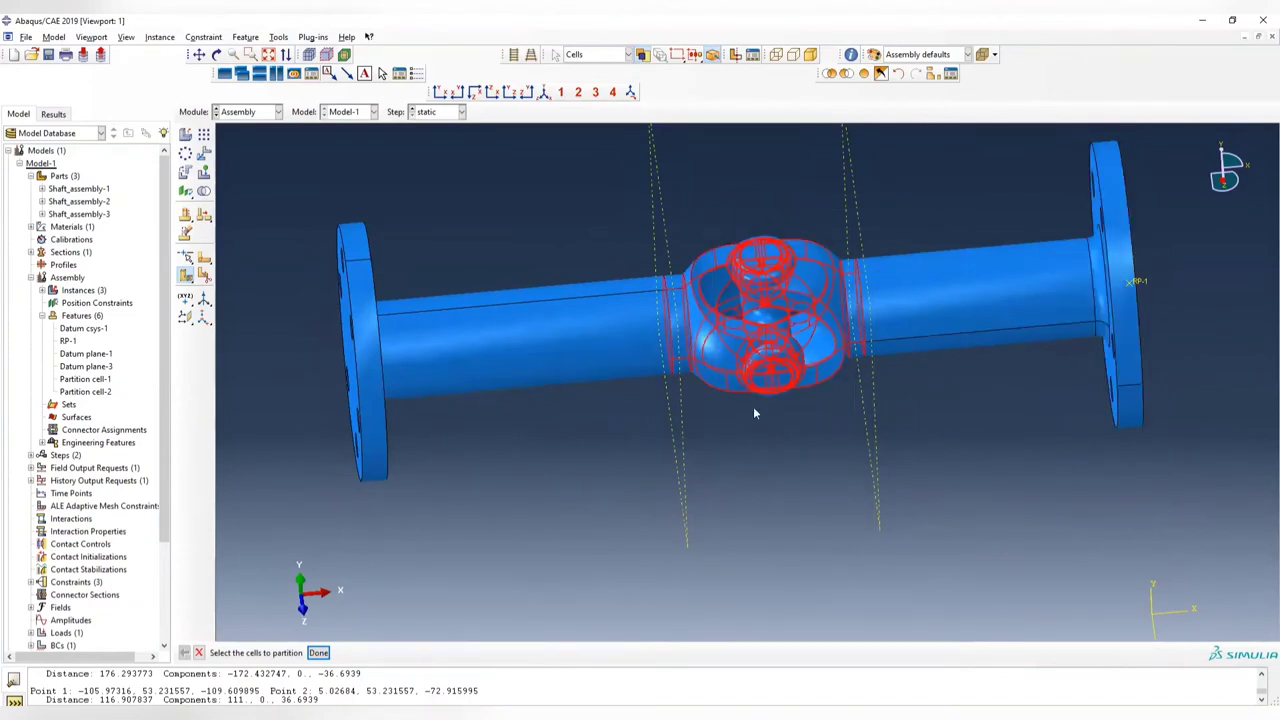
{"action": "left_click_drag", "start_coordinate": [392, 213], "coordinate": [608, 372]}
{"action": "left_click_drag", "start_coordinate": [688, 213], "coordinate": [790, 488]}
{"action": "left_click_drag", "start_coordinate": [930, 200], "coordinate": [1216, 488]}
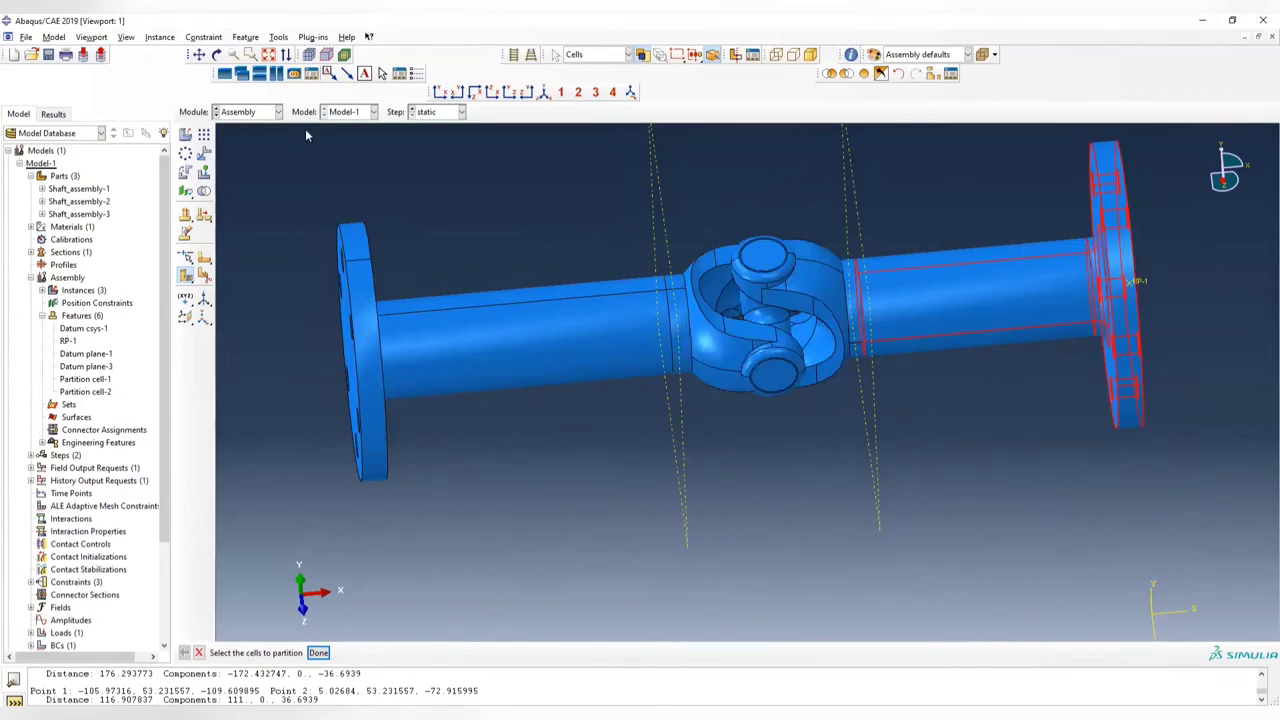
- Switch to the Mesh module and assign tetrahedral element shape with the free technique to all the assembly's cells
{"action": "left_click", "coordinate": [243, 112]}
{"action": "left_click", "coordinate": [240, 221]}
{"action": "left_click_drag", "start_coordinate": [680, 450], "coordinate": [600, 345], "text": "ctrl+alt"}
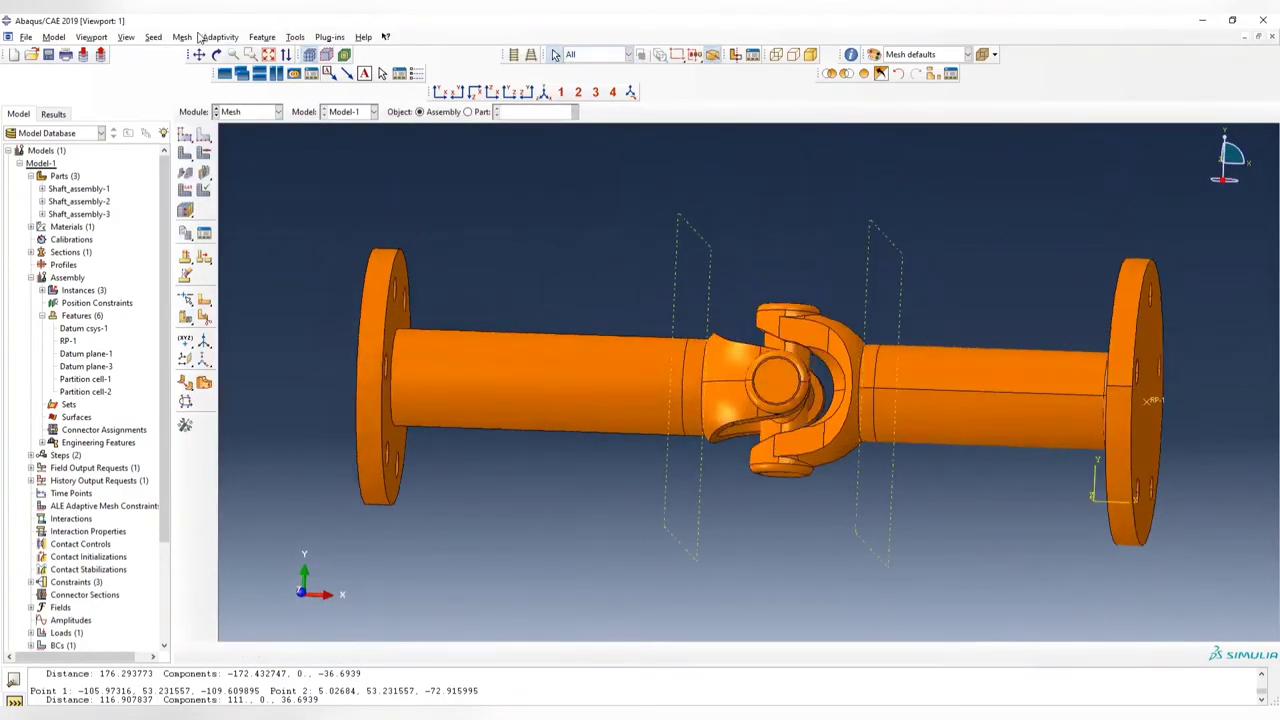
{"action": "left_click", "coordinate": [184, 37]}
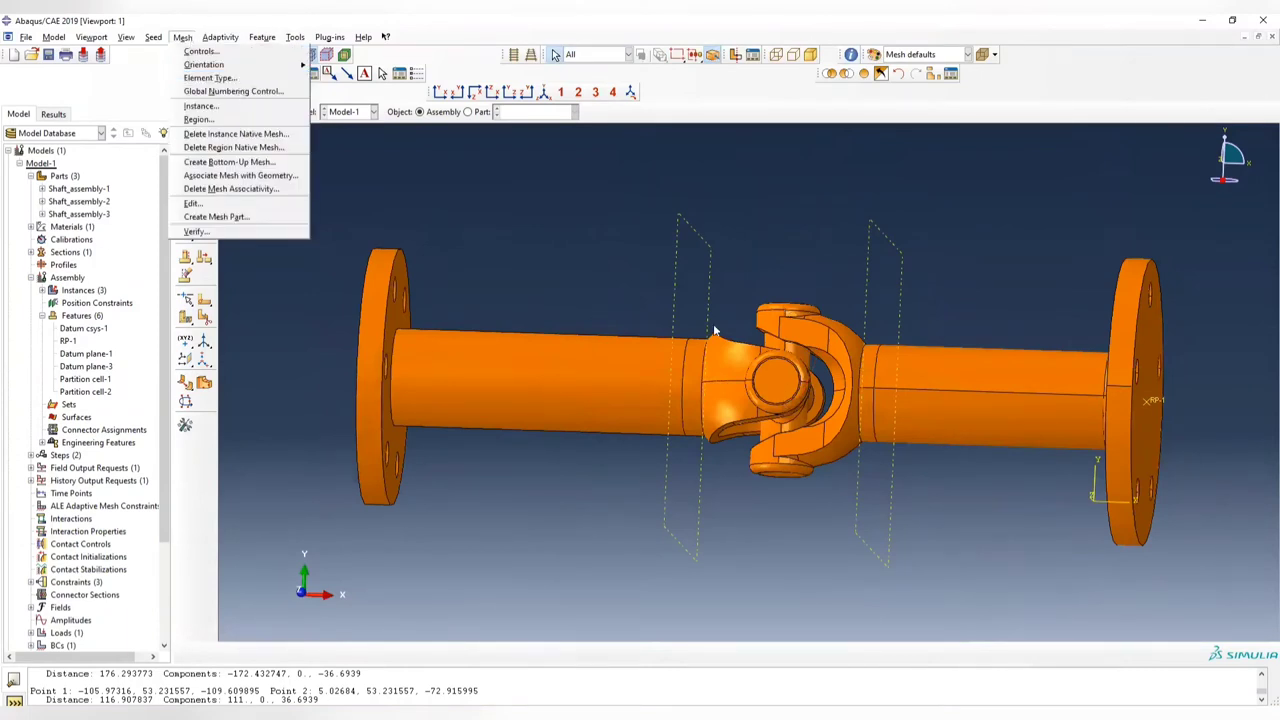
{"action": "left_click", "coordinate": [210, 78]}
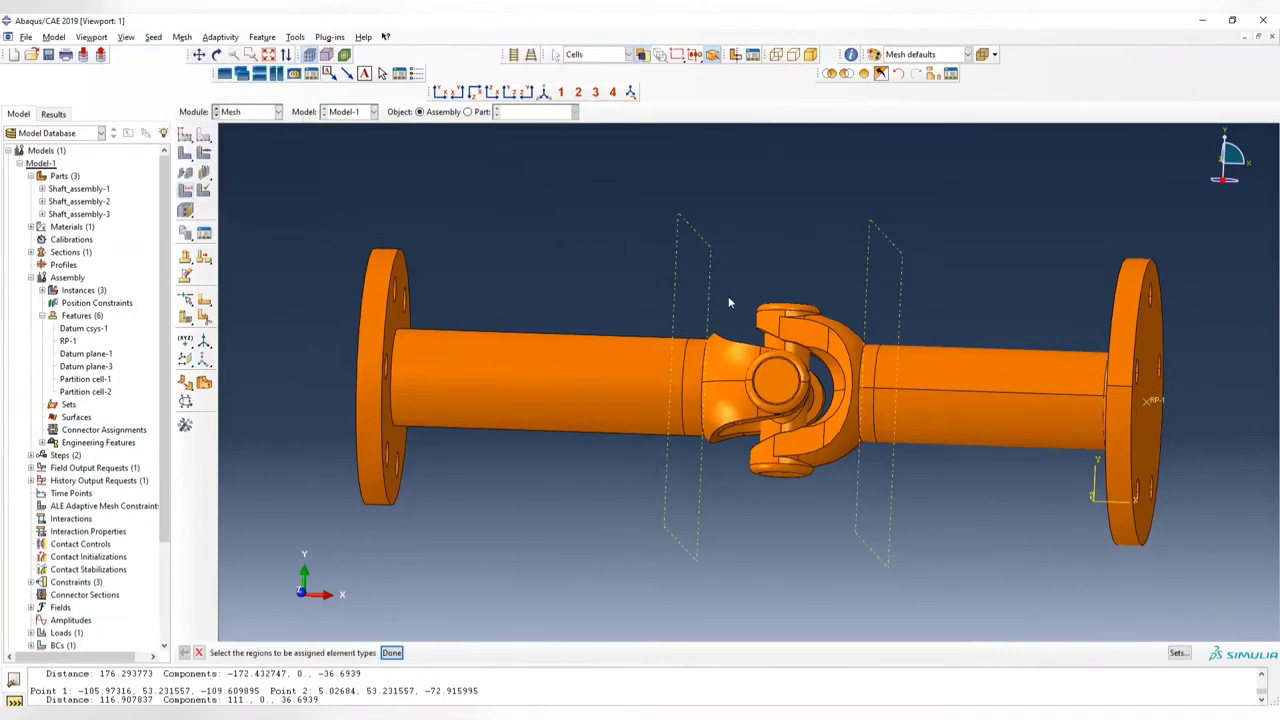
{"action": "left_click", "coordinate": [190, 38]}
{"action": "left_click", "coordinate": [205, 49]}
{"action": "left_click_drag", "start_coordinate": [1056, 254], "coordinate": [537, 600]}
{"action": "left_click", "coordinate": [392, 652]}
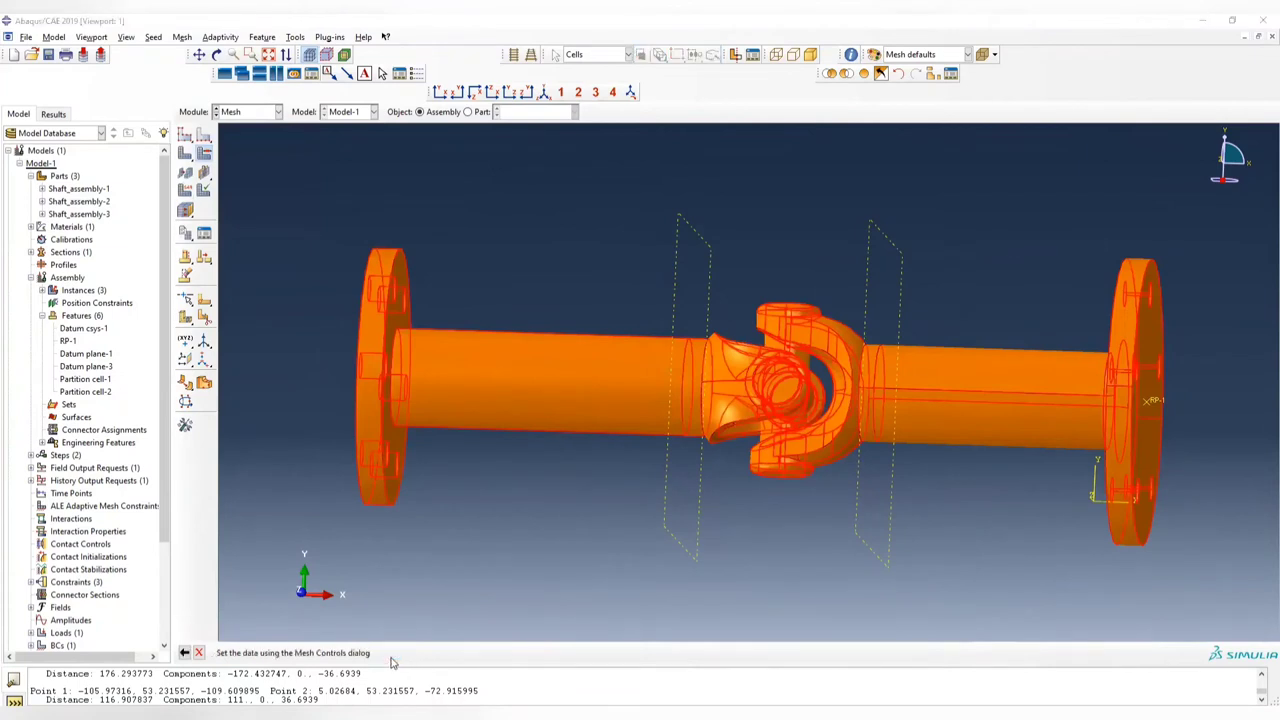
{"action": "left_click", "coordinate": [670, 273]}
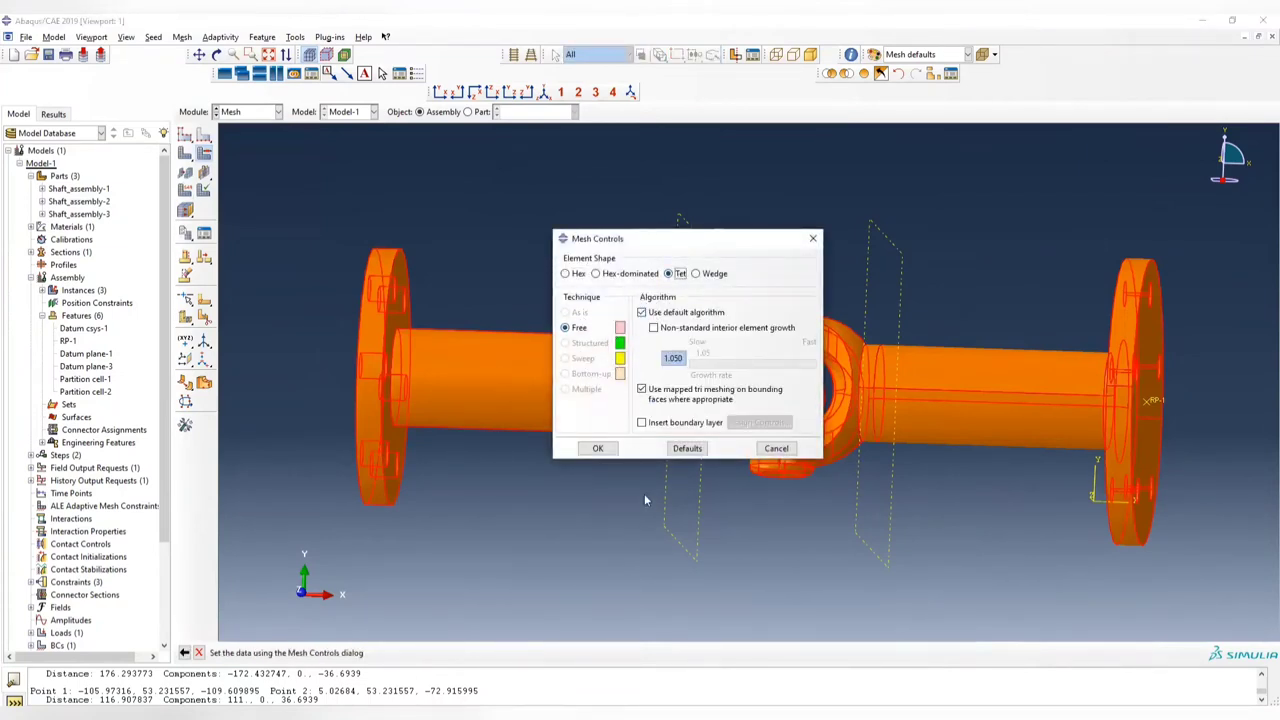
{"action": "left_click", "coordinate": [616, 451]}
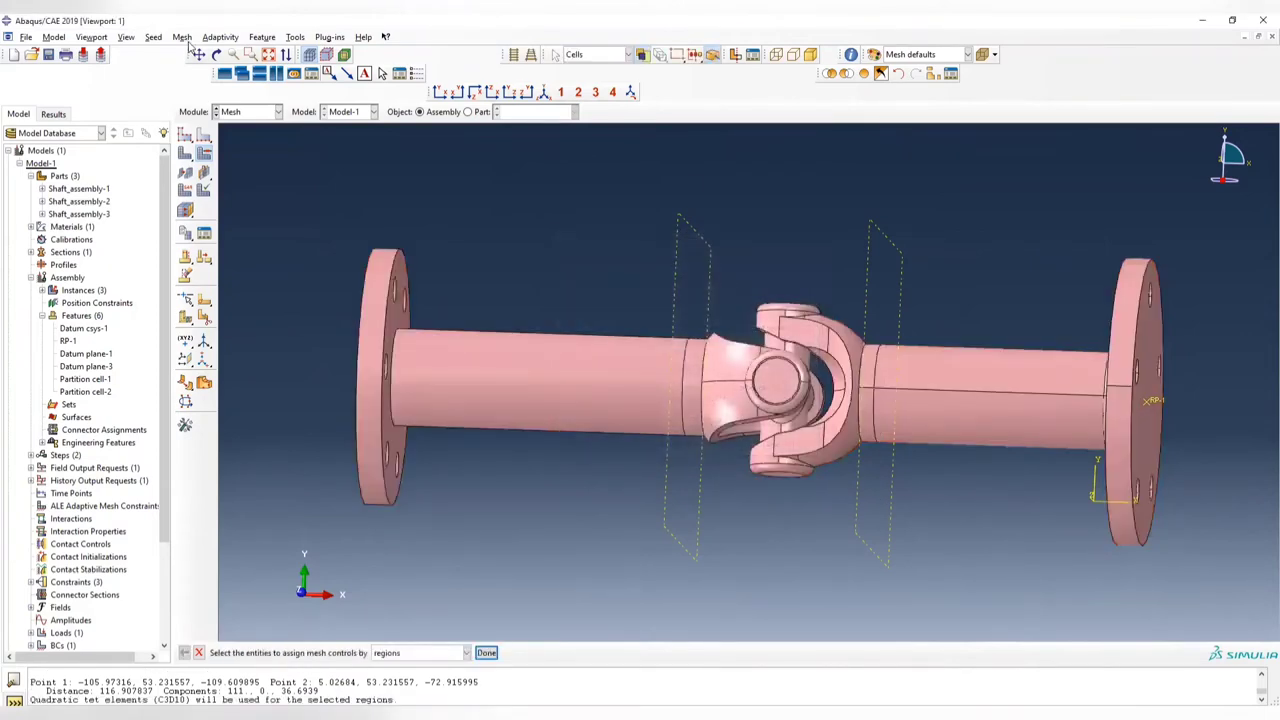
- Assign linear Standard 3D Stress tetrahedral elements (C3D4) to all the assembly's regions
{"action": "left_click", "coordinate": [182, 37]}
{"action": "left_click", "coordinate": [222, 79]}
{"action": "left_click_drag", "start_coordinate": [597, 205], "coordinate": [968, 615]}
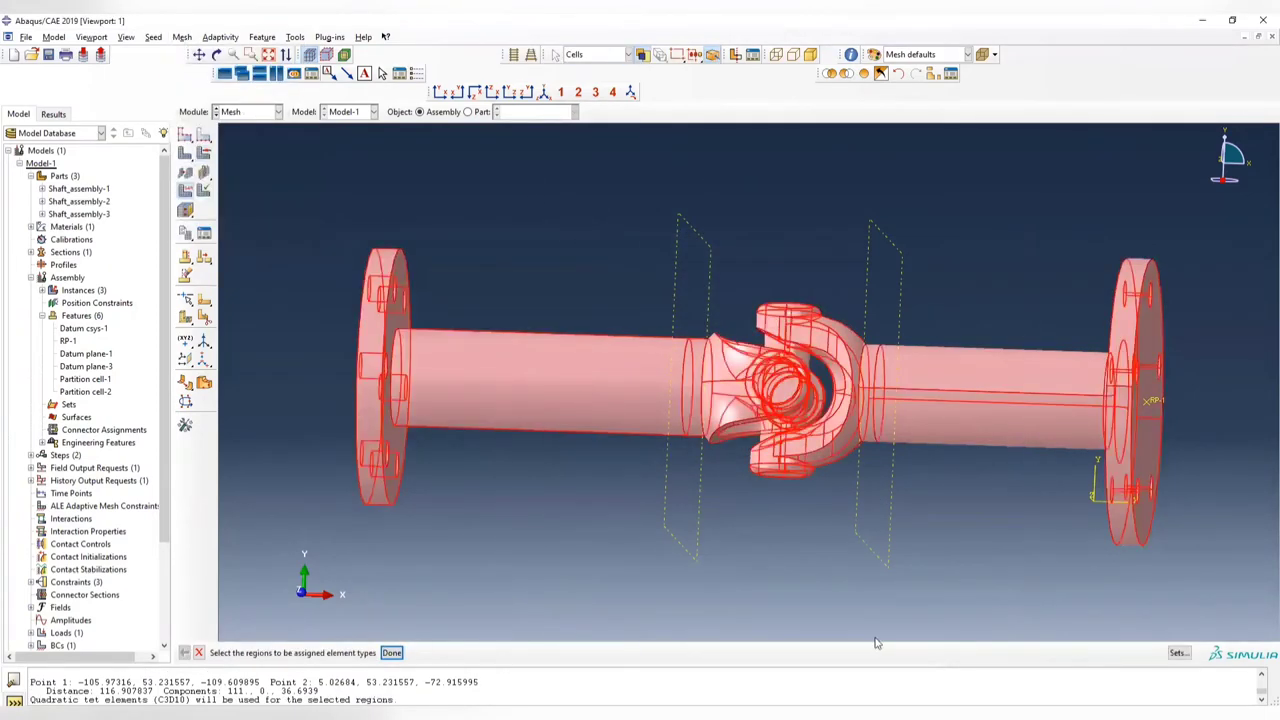
{"action": "left_click", "coordinate": [486, 652]}
{"action": "left_click", "coordinate": [296, 229]}
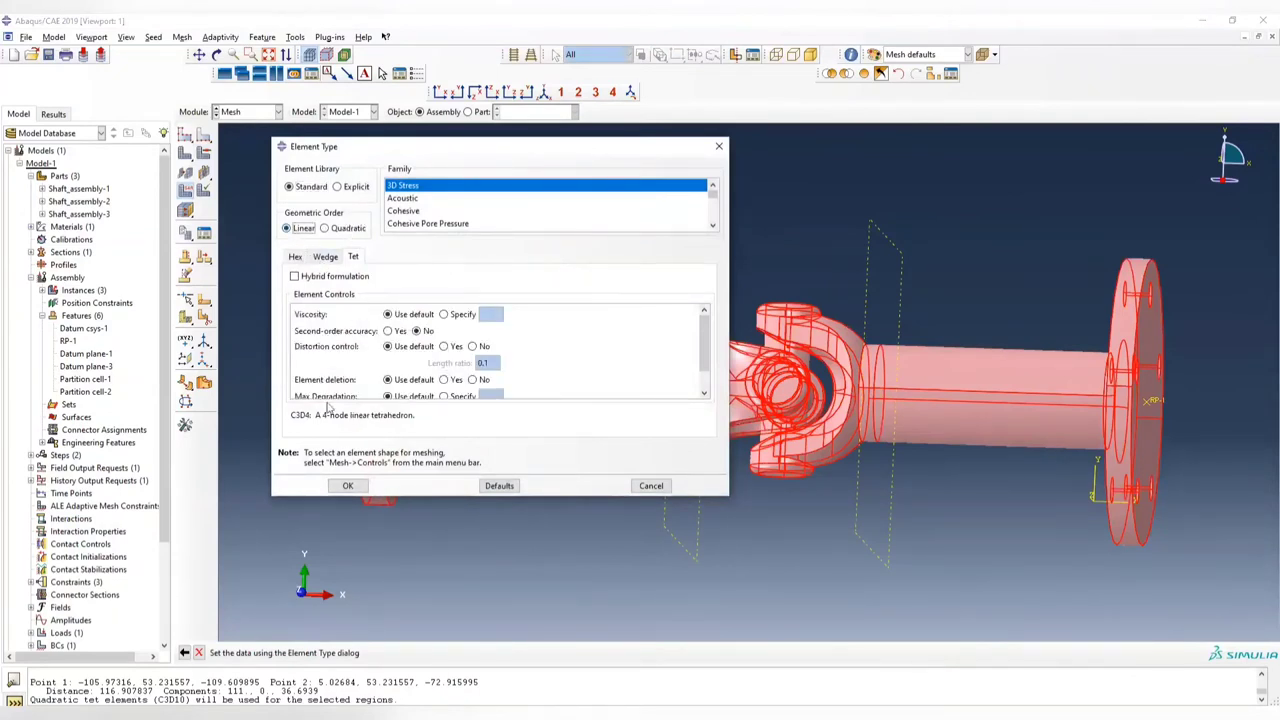
{"action": "left_click", "coordinate": [361, 487]}
- Seed the edges of both flanged tubes outside the datum planes by size, with an approximate element size of 10
{"action": "left_click_drag", "start_coordinate": [679, 353], "coordinate": [430, 280], "text": "ctrl+alt"}
{"action": "left_click", "coordinate": [186, 138]}
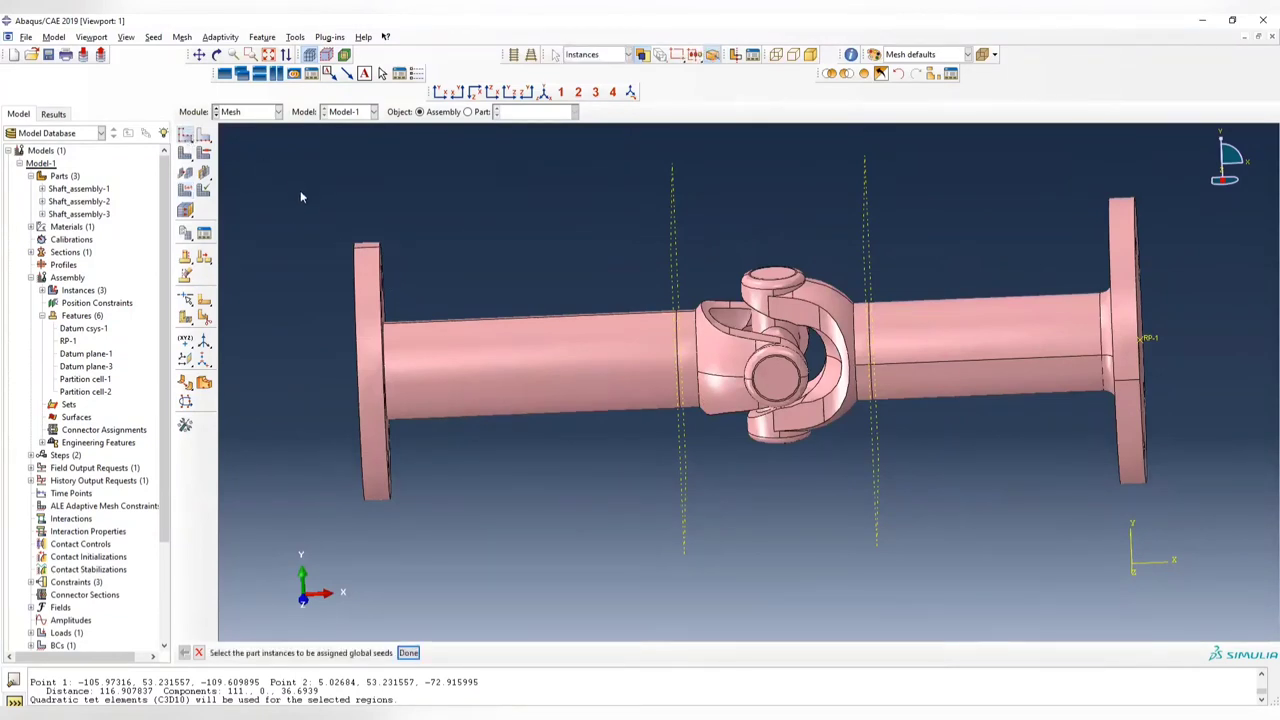
{"action": "left_click", "coordinate": [205, 142]}
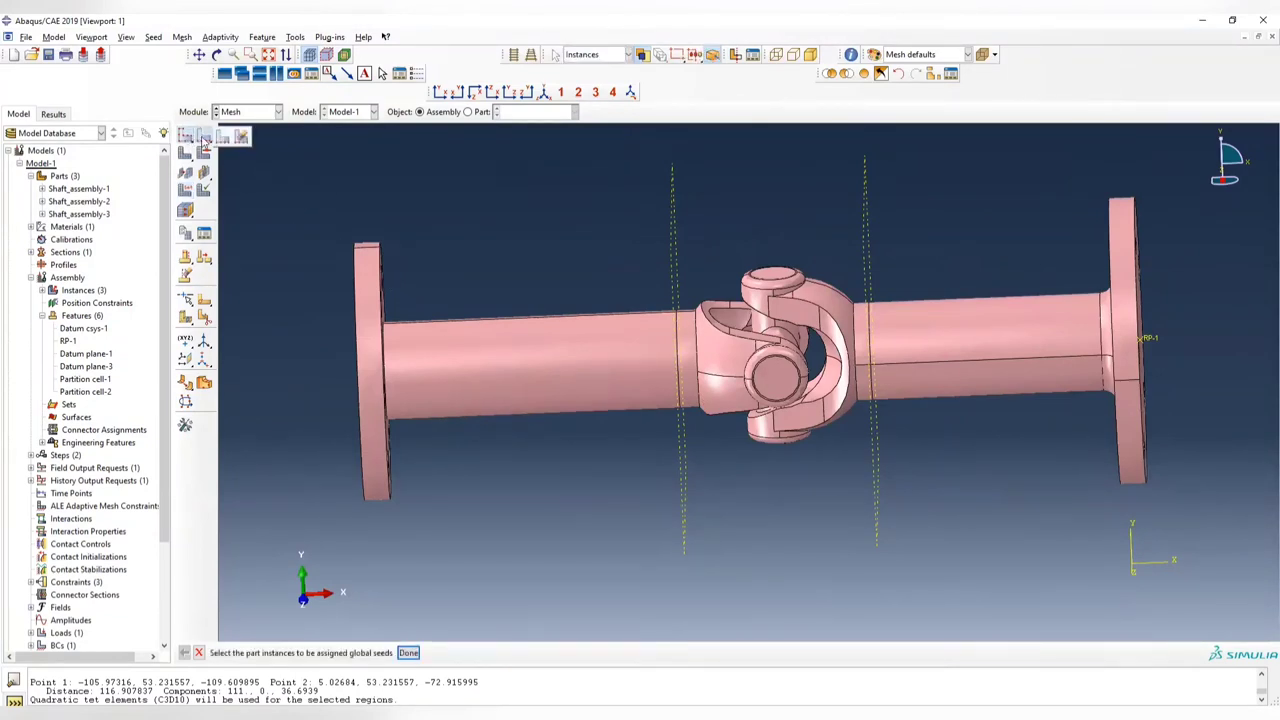
{"action": "left_click", "coordinate": [223, 138]}
{"action": "scroll", "coordinate": [732, 463], "scroll_direction": "down", "scroll_amount": 1}
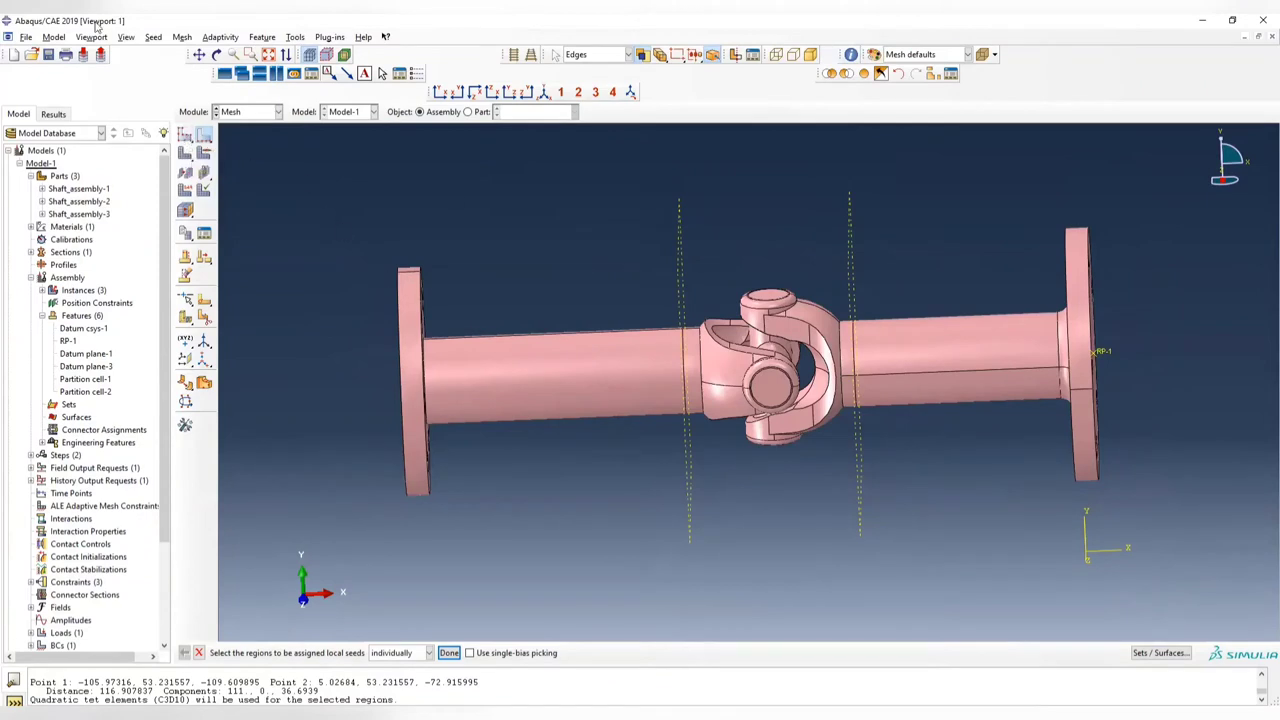
{"action": "left_click", "coordinate": [126, 37]}
{"action": "left_click", "coordinate": [436, 128]}
{"action": "left_click", "coordinate": [440, 91]}
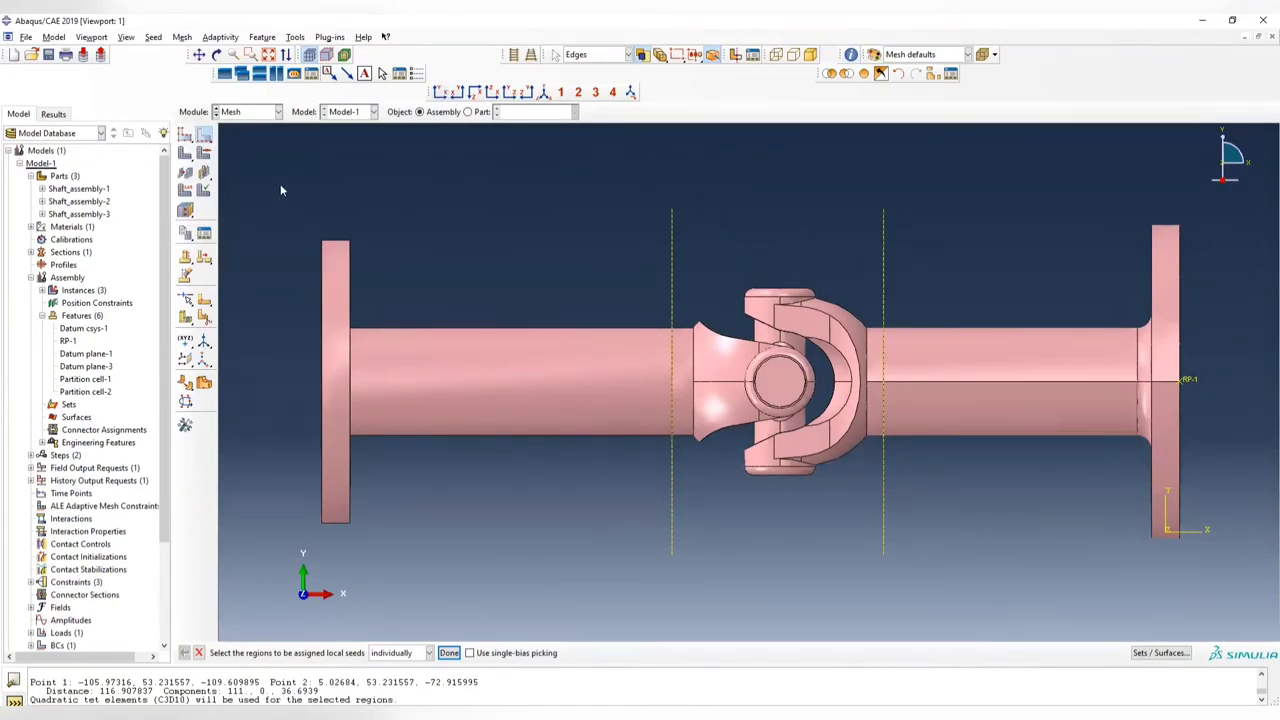
{"action": "left_click_drag", "start_coordinate": [280, 186], "coordinate": [618, 577]}
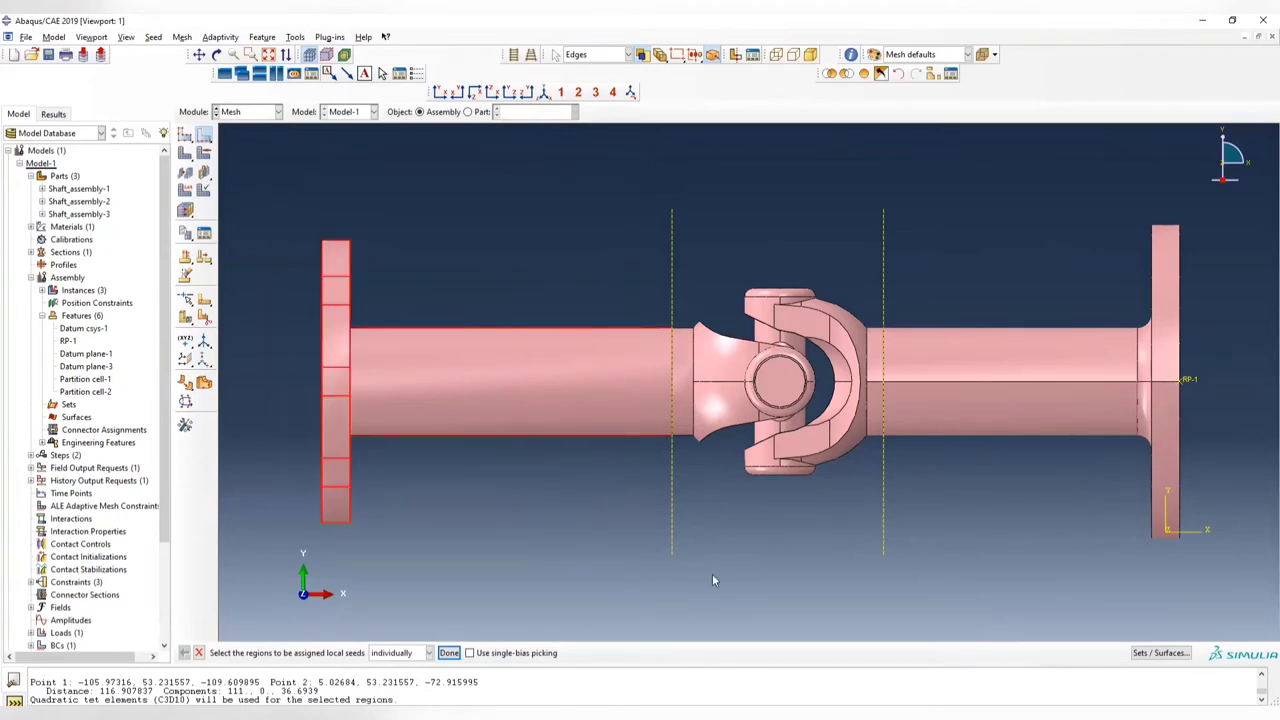
{"action": "left_click_drag", "start_coordinate": [979, 182], "coordinate": [1247, 632], "text": "shift"}
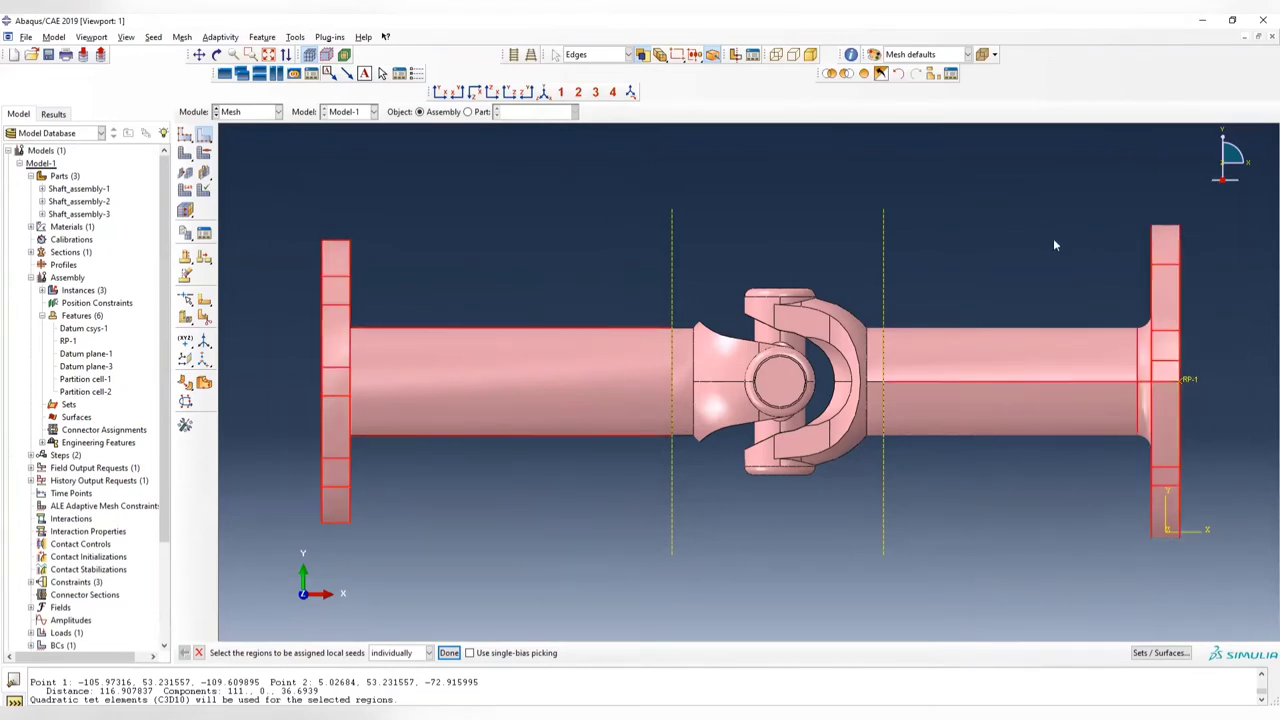
{"action": "left_click", "coordinate": [448, 652]}
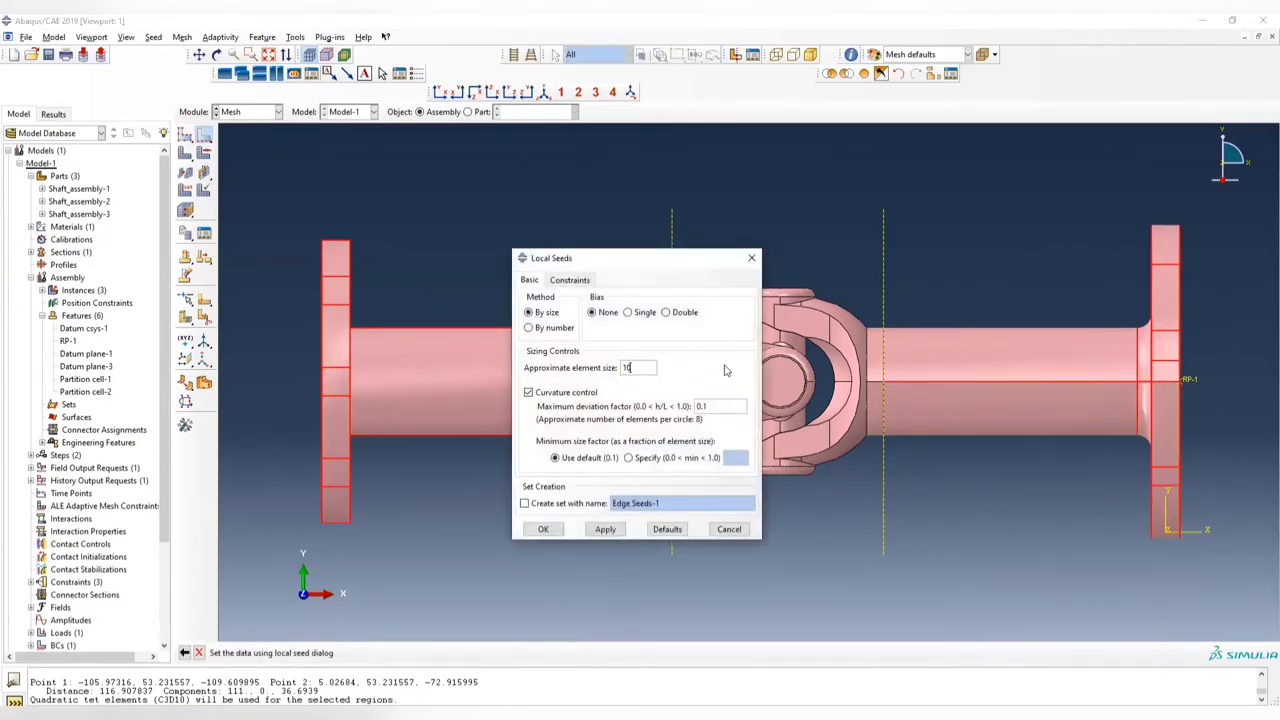
{"action": "left_click", "coordinate": [751, 258]}
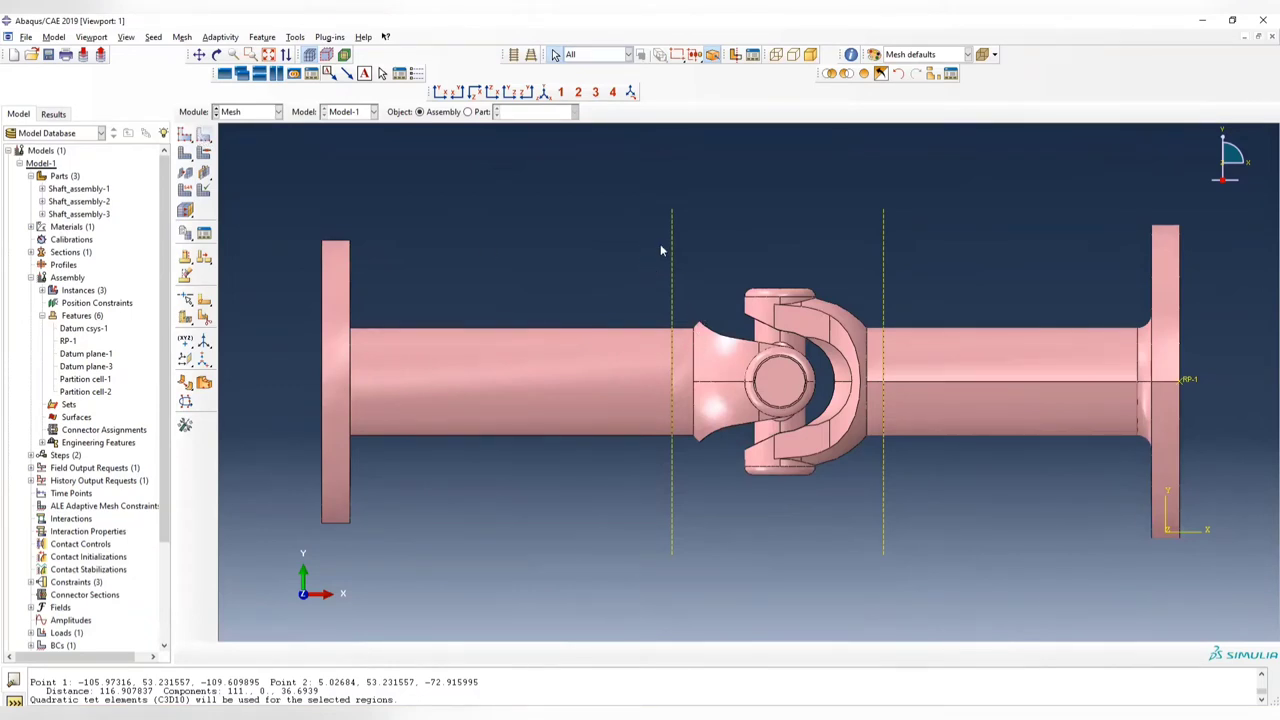
{"action": "left_click_drag", "start_coordinate": [654, 184], "coordinate": [916, 609]}
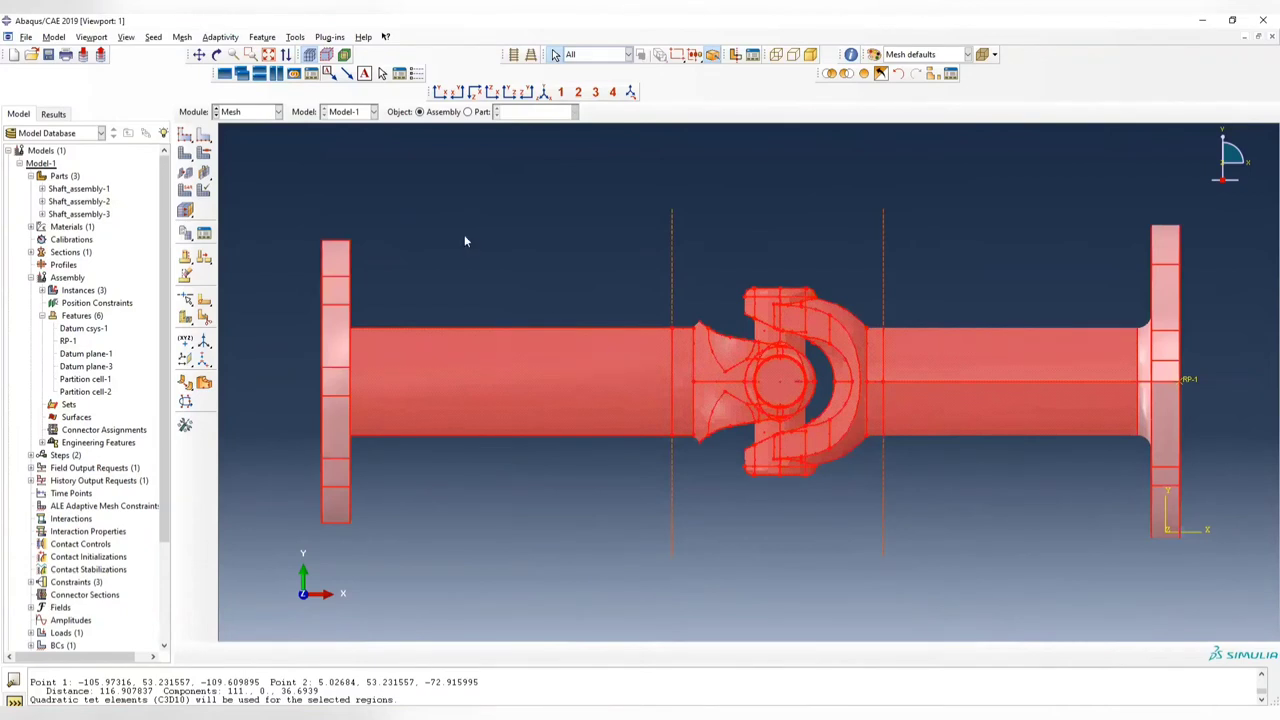
{"action": "left_click", "coordinate": [204, 135]}
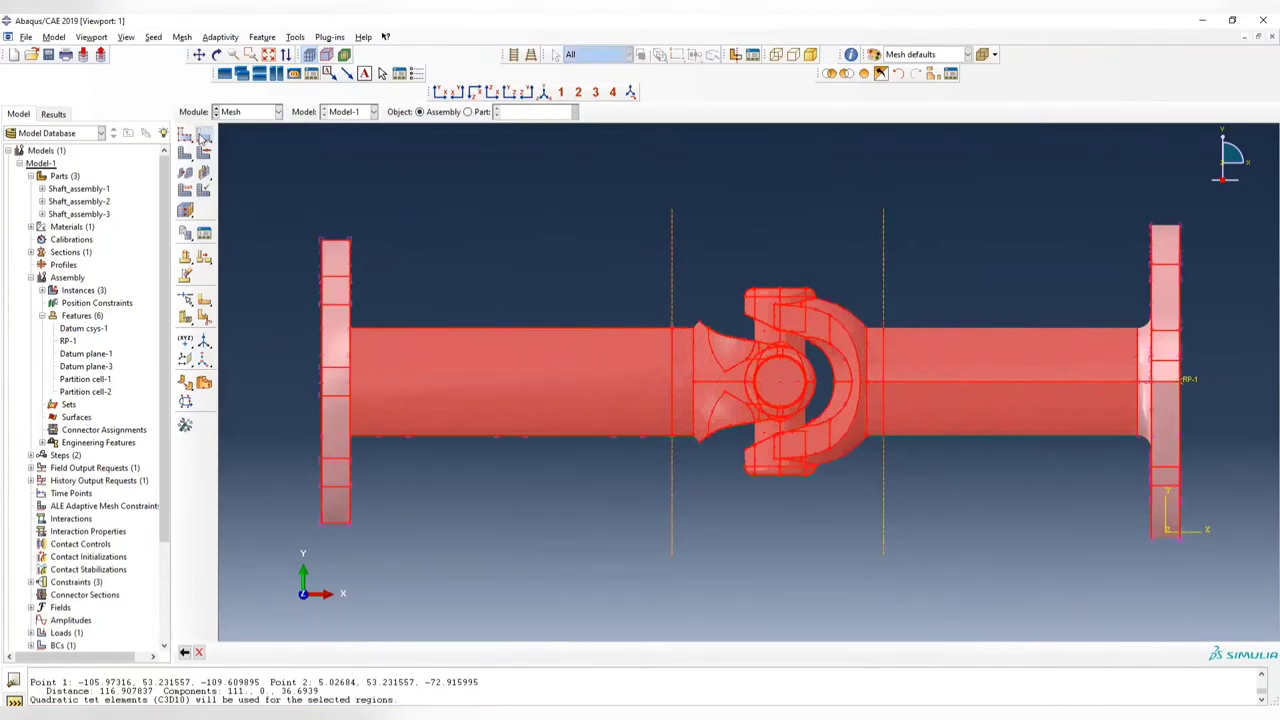
{"action": "left_click", "coordinate": [751, 258]}
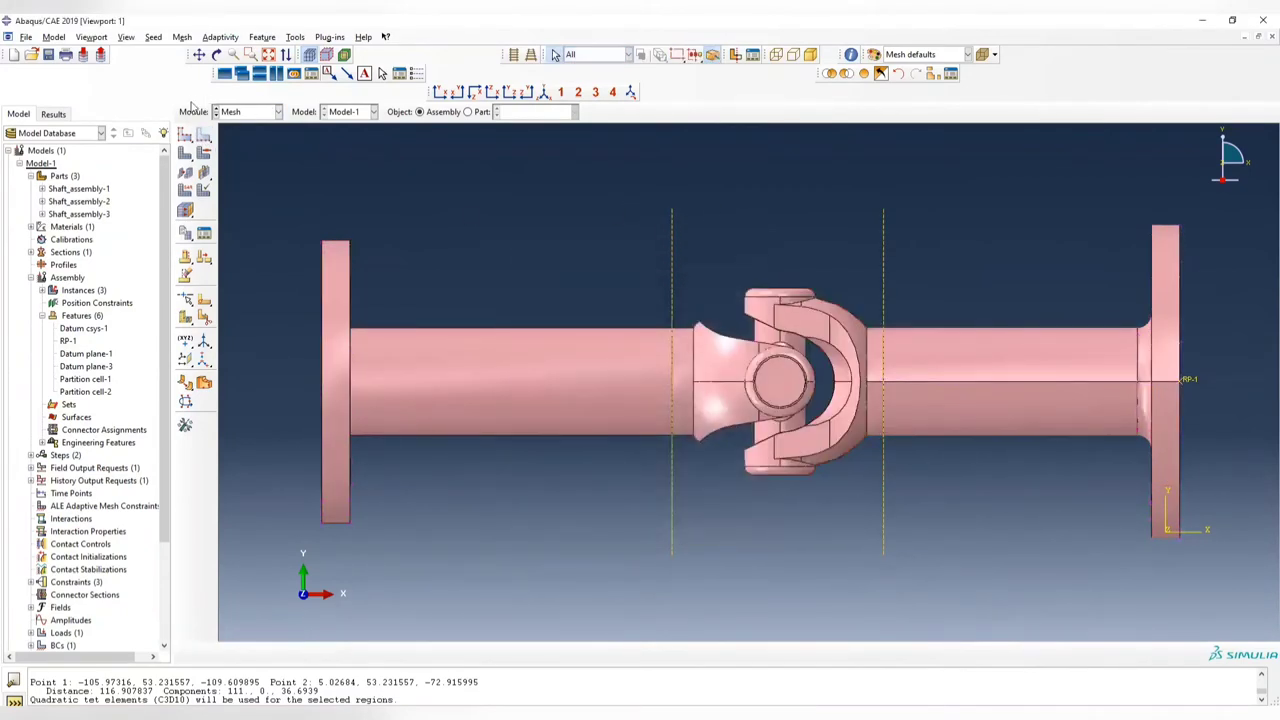
- Seed the universal joint's edges between the two datum planes with an approximate element size of 2, excluding the long tube edges
{"action": "left_click", "coordinate": [205, 138]}
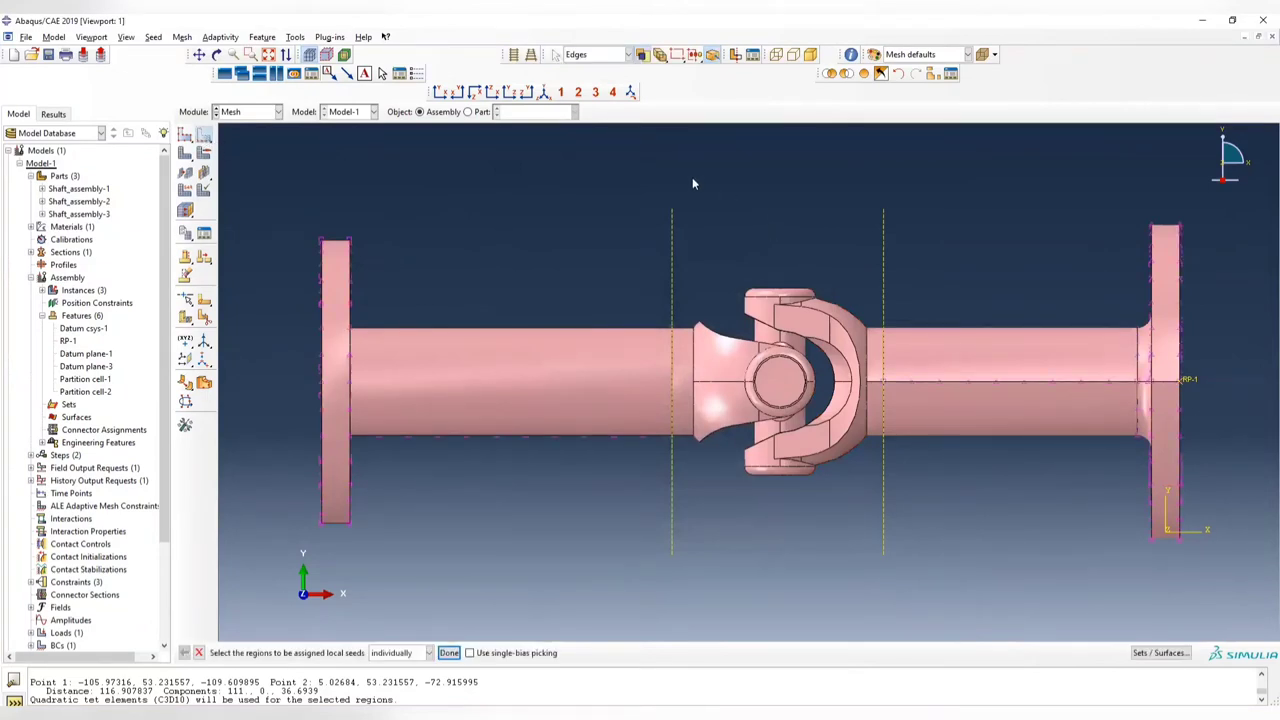
{"action": "left_click_drag", "start_coordinate": [650, 163], "coordinate": [908, 584]}
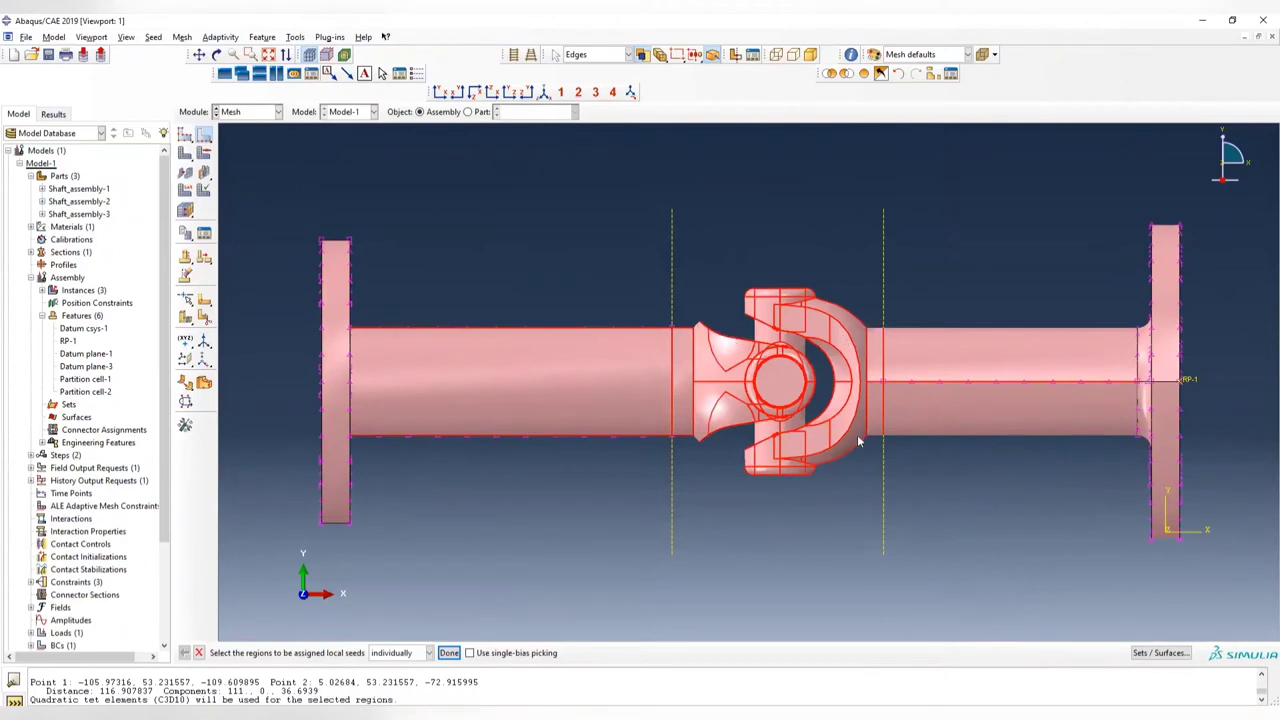
{"action": "left_click_drag", "start_coordinate": [509, 199], "coordinate": [588, 550]}
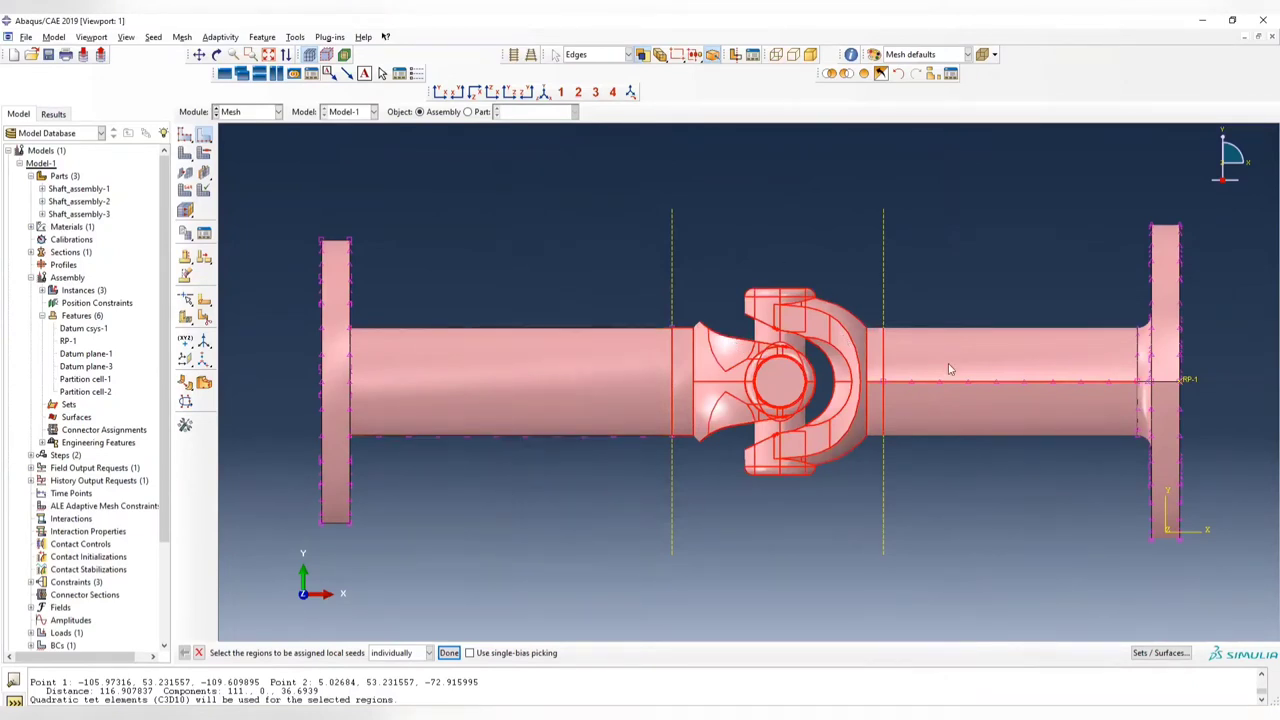
{"action": "left_click_drag", "start_coordinate": [975, 232], "coordinate": [1069, 579]}
{"action": "scroll", "coordinate": [813, 482], "scroll_direction": "down", "scroll_amount": 1}
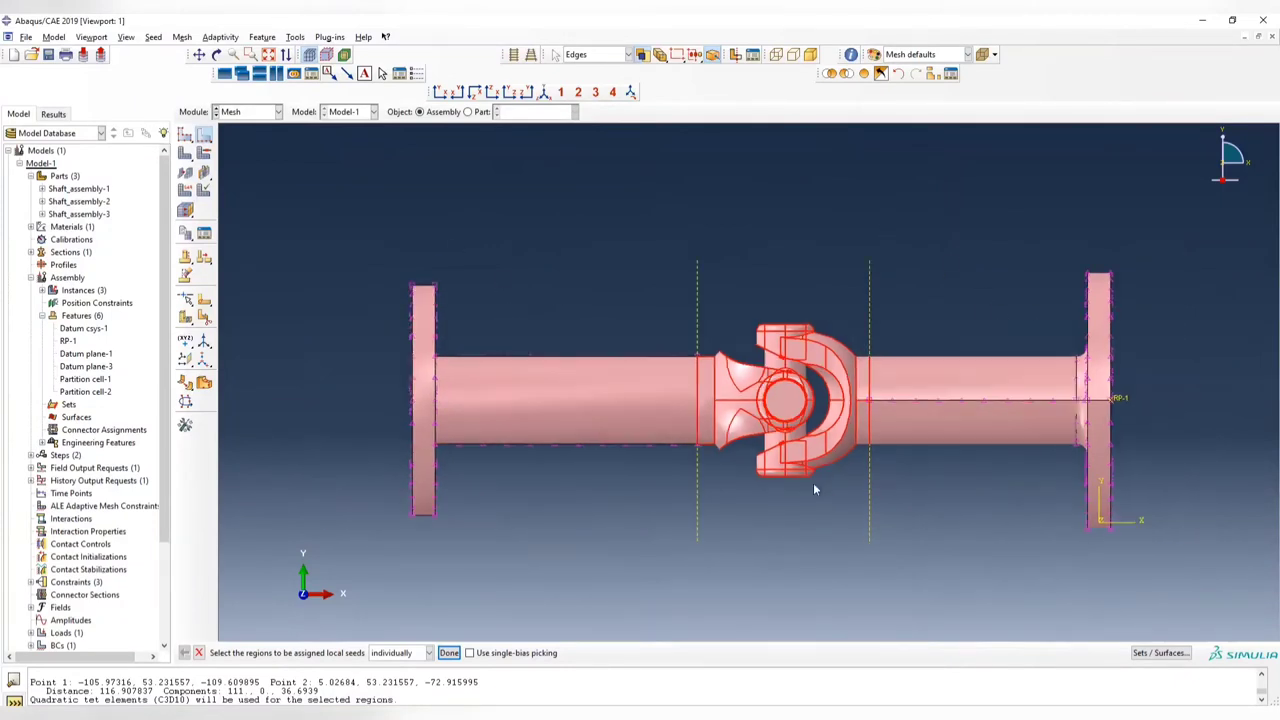
{"action": "scroll", "coordinate": [833, 480], "scroll_direction": "up", "scroll_amount": 5}
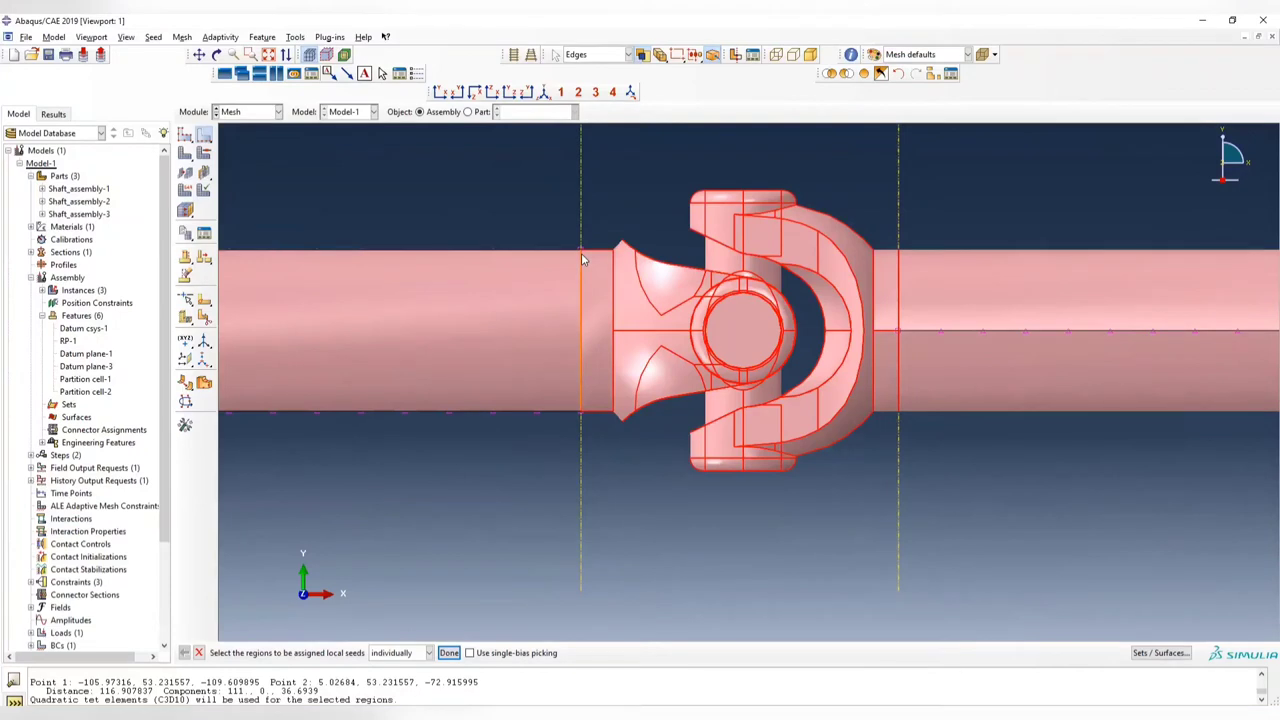
{"action": "left_click", "coordinate": [582, 258]}
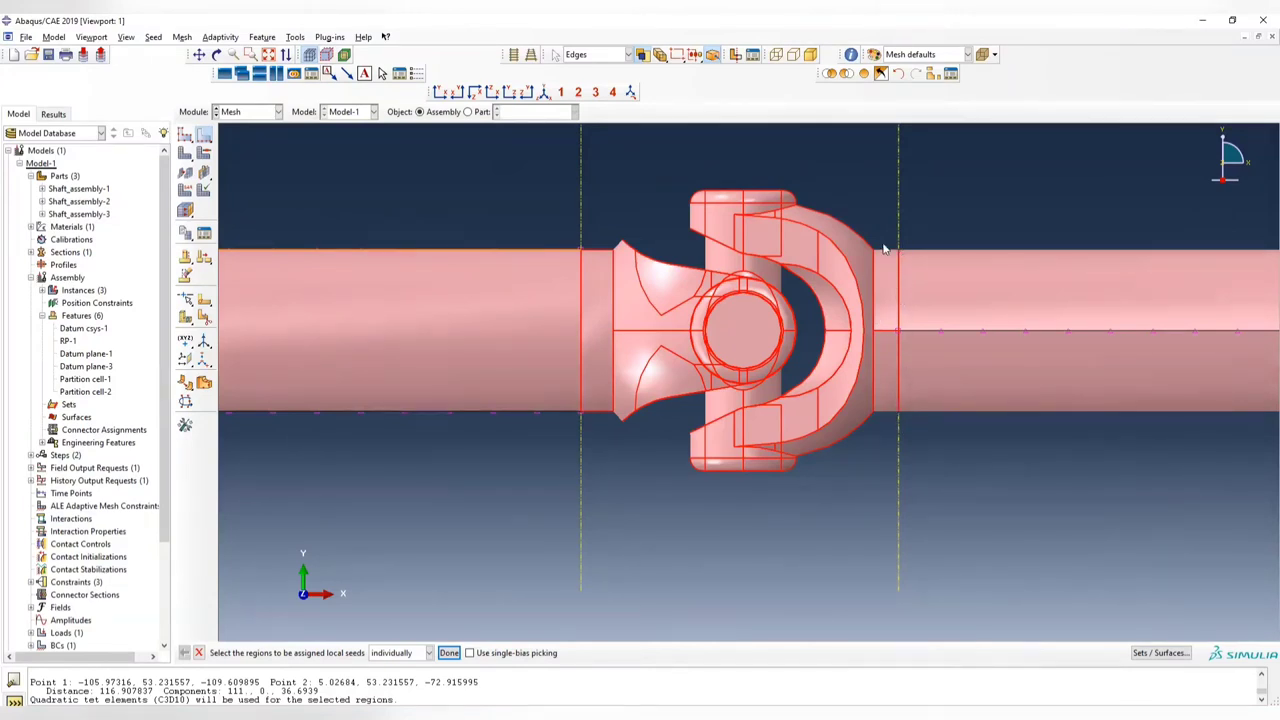
{"action": "left_click_drag", "start_coordinate": [881, 228], "coordinate": [895, 474]}
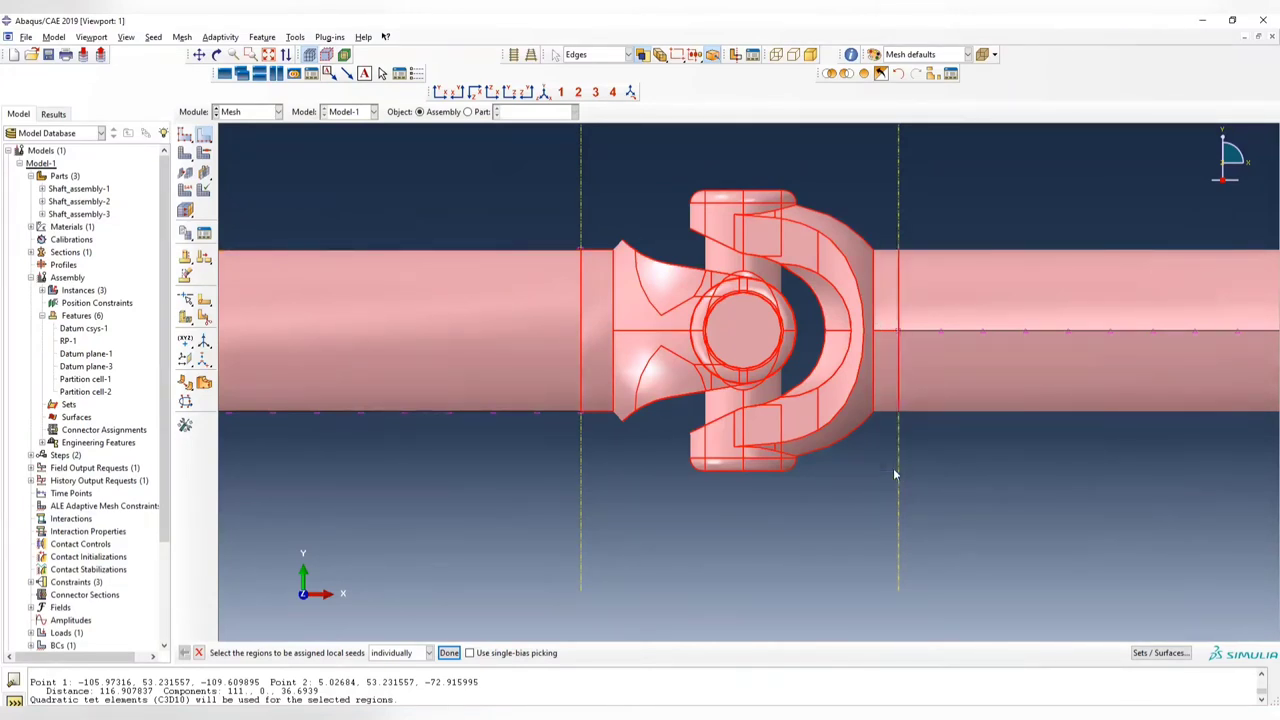
{"action": "left_click", "coordinate": [448, 652]}
{"action": "double_click", "coordinate": [648, 367]}
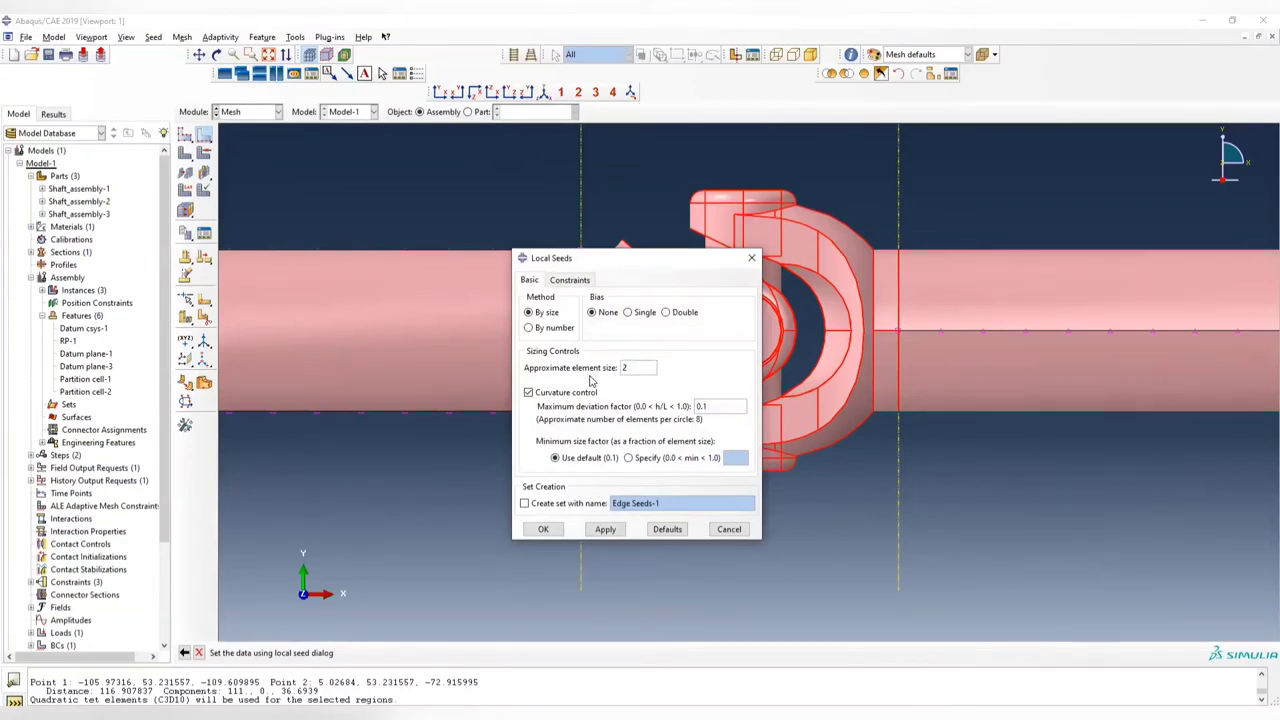
{"action": "left_click", "coordinate": [605, 529]}
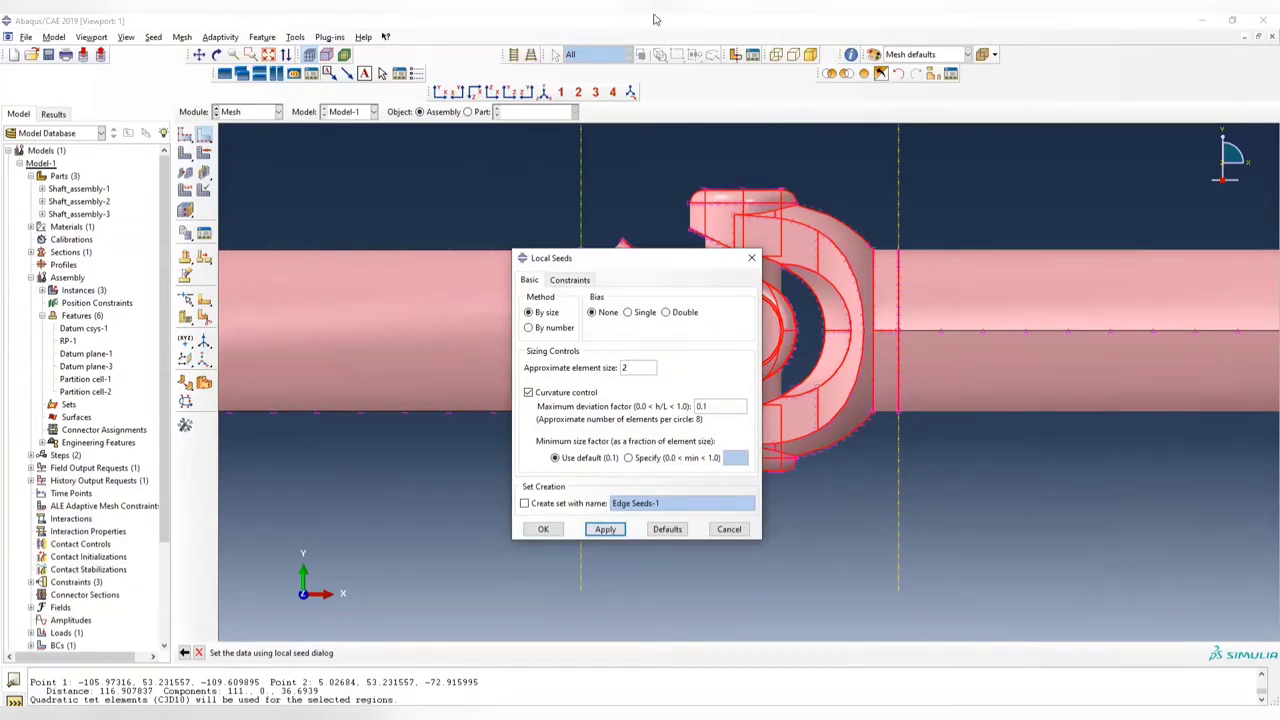
- Reduce the approximate element size of the universal joint's edge seeds to 1.5
{"action": "double_click", "coordinate": [637, 367]}
{"action": "type", "text": "1.5"}
{"action": "left_click", "coordinate": [605, 529]}
{"action": "left_click", "coordinate": [752, 258]}
- Mesh all three part instances of the shaft assembly
{"action": "scroll", "coordinate": [745, 330], "scroll_direction": "down", "scroll_amount": 6}
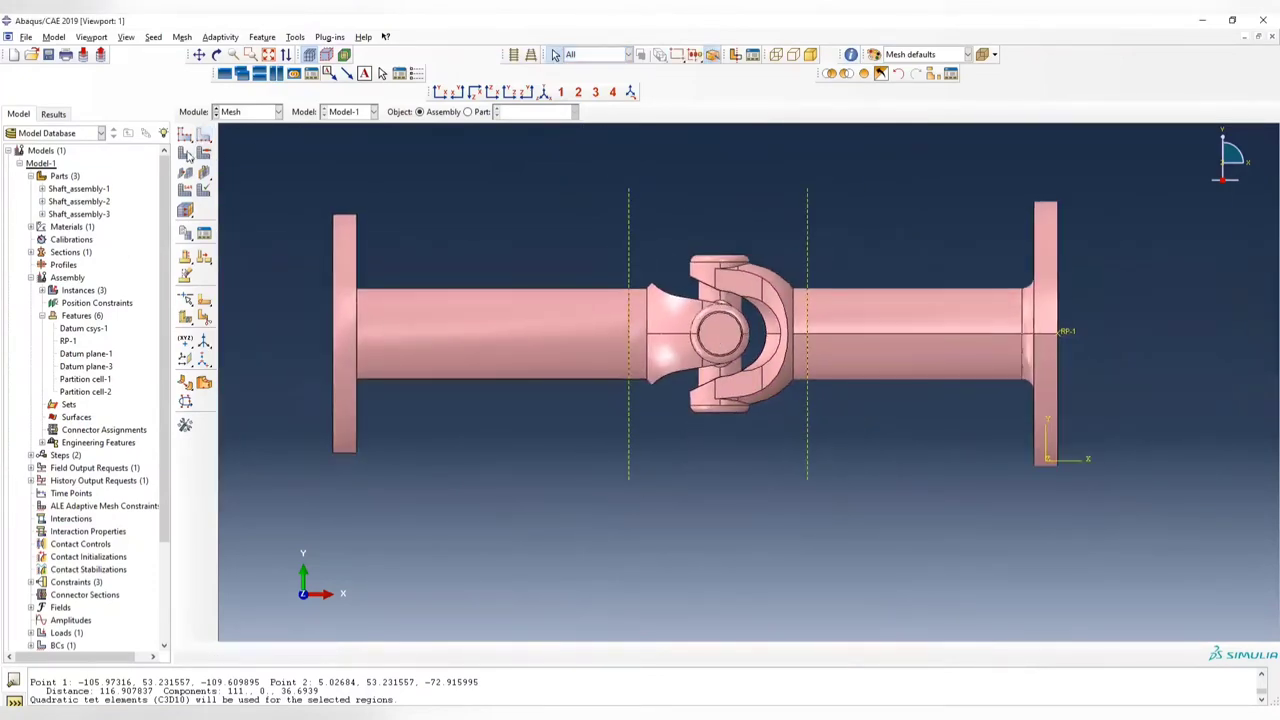
{"action": "left_click", "coordinate": [186, 153]}
{"action": "left_click", "coordinate": [185, 153]}
{"action": "left_click_drag", "start_coordinate": [278, 138], "coordinate": [1200, 640]}
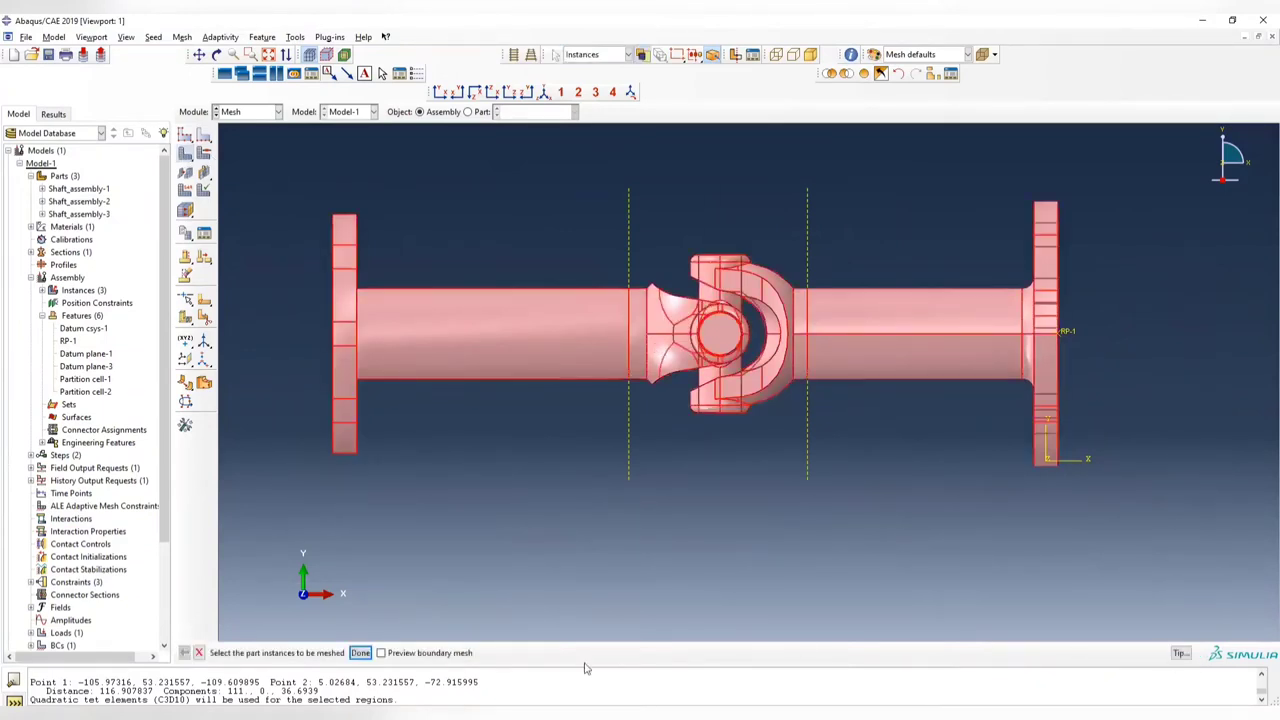
{"action": "left_click", "coordinate": [360, 652]}
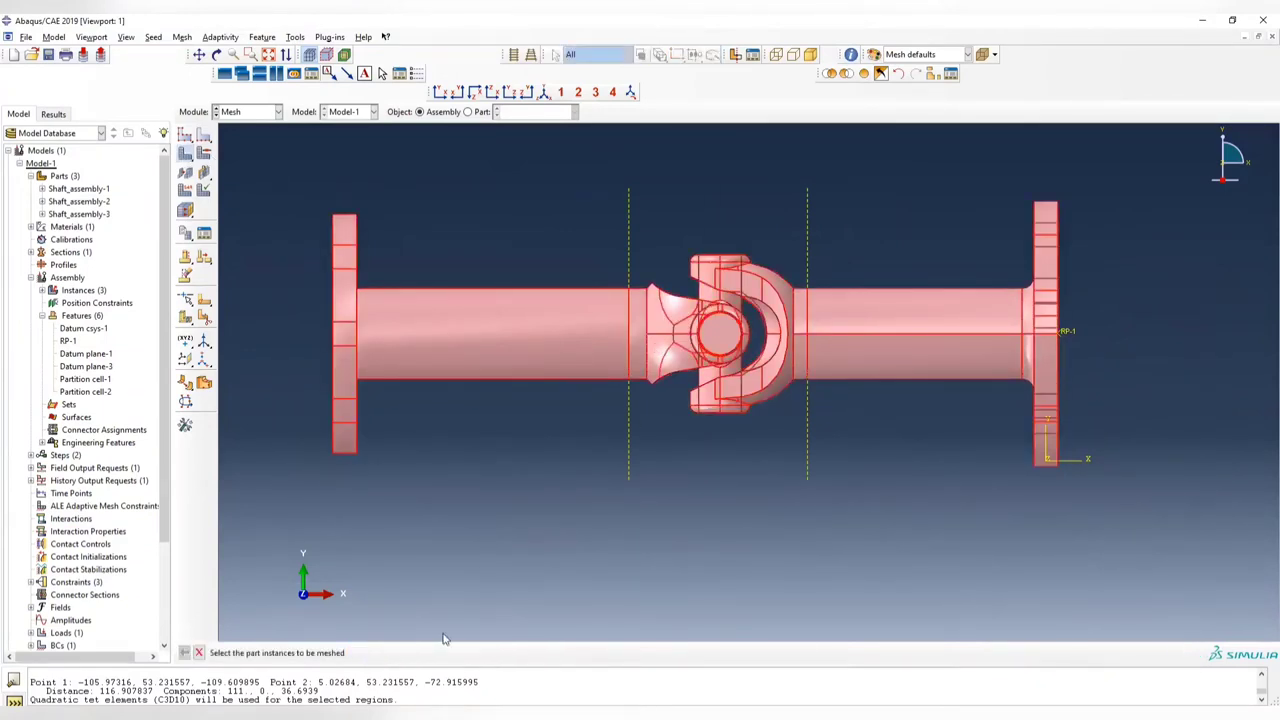
{"action": "middle_click", "coordinate": [766, 373]}
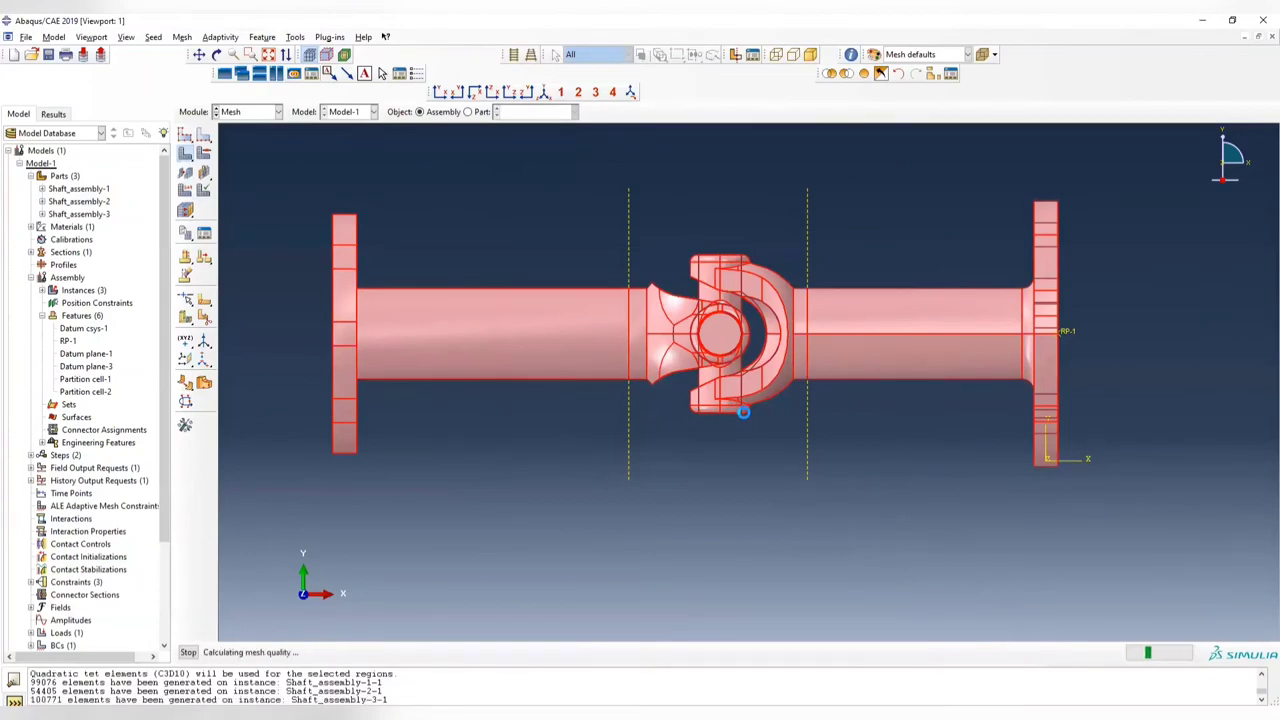
{"action": "left_click_drag", "start_coordinate": [646, 370], "coordinate": [497, 348], "text": "ctrl+alt"}
{"action": "left_click_drag", "start_coordinate": [708, 516], "coordinate": [705, 450], "text": "ctrl+alt"}
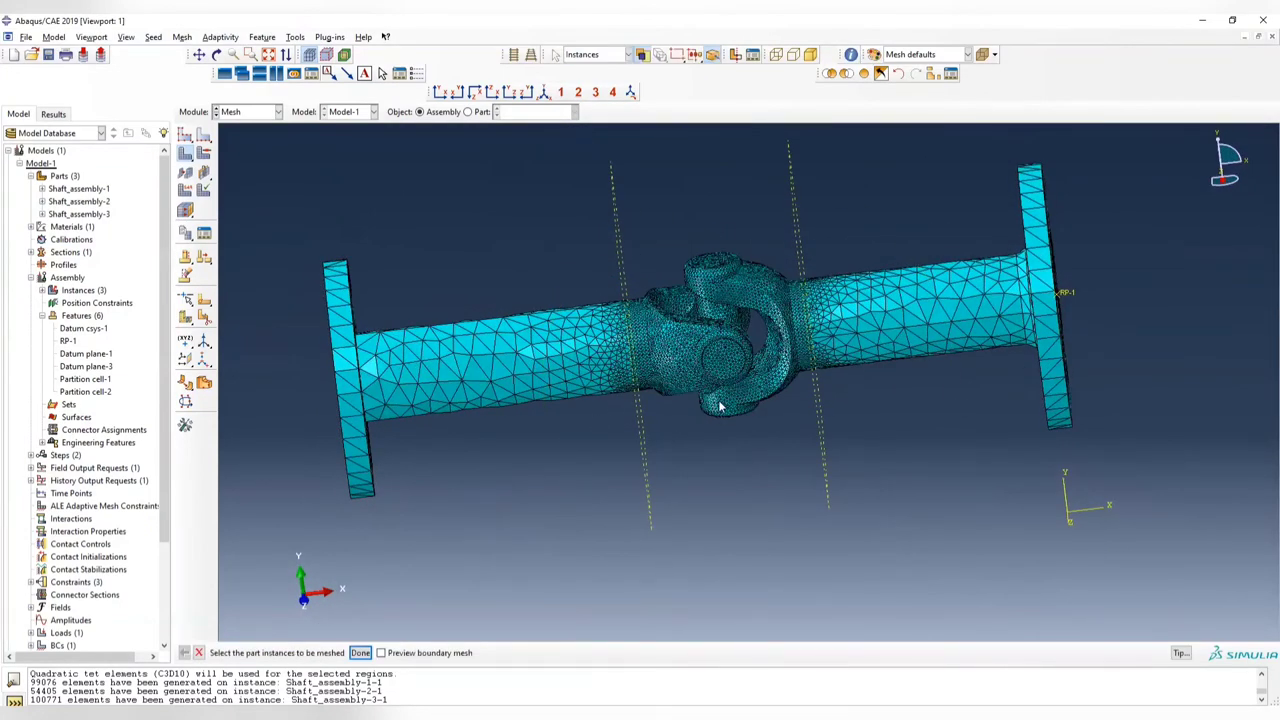
{"action": "left_click_drag", "start_coordinate": [778, 410], "coordinate": [710, 495], "text": "ctrl+alt"}
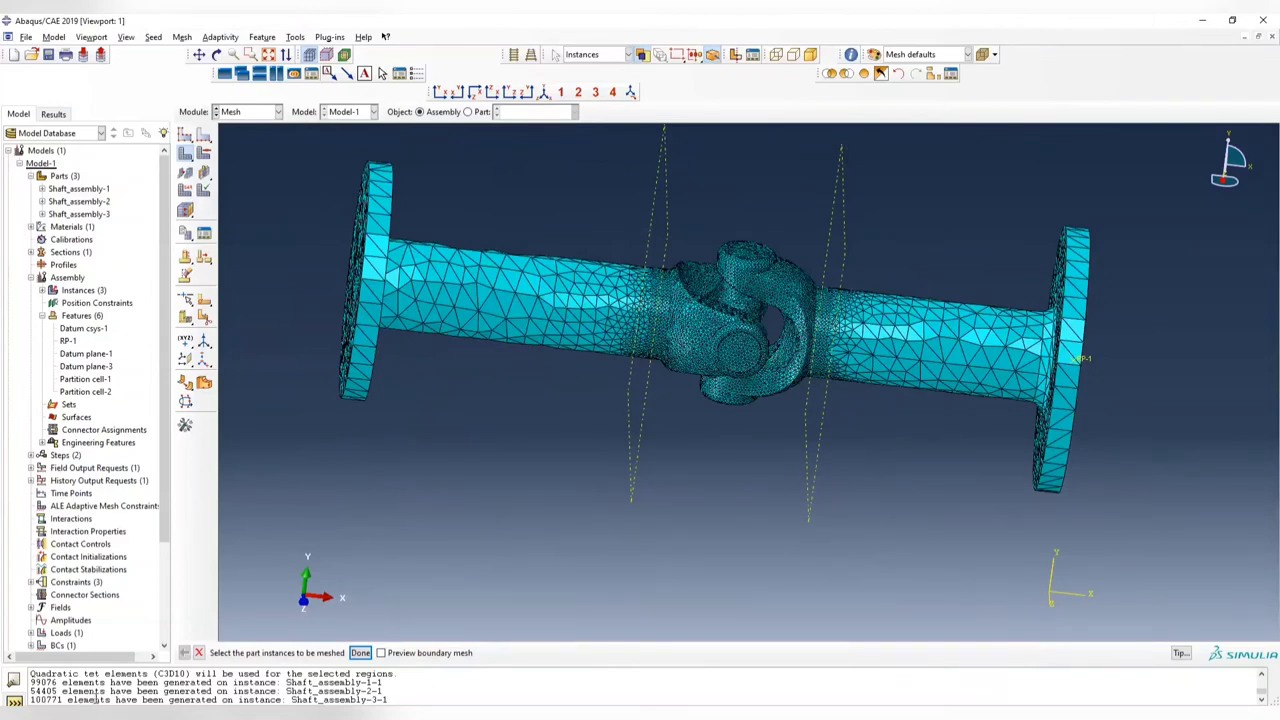
{"action": "left_click_drag", "start_coordinate": [724, 264], "coordinate": [735, 300], "text": "ctrl+alt"}
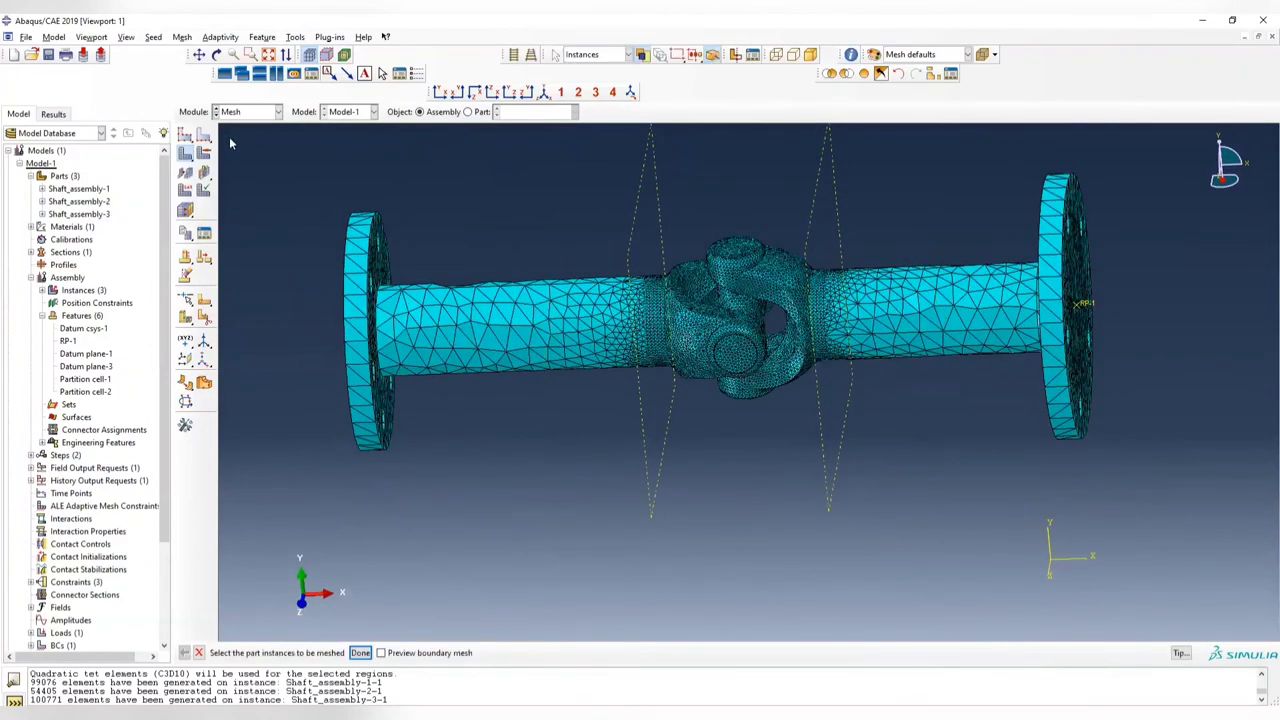
- Reseed the universal joint's edges between the two datum planes by size with an approximate element size of 2, excluding the long tube edges
{"action": "left_click_drag", "start_coordinate": [205, 138], "coordinate": [240, 140]}
{"action": "left_click_drag", "start_coordinate": [716, 368], "coordinate": [446, 163], "text": "ctrl+alt"}
{"action": "scroll", "coordinate": [795, 323], "scroll_direction": "up", "scroll_amount": 2}
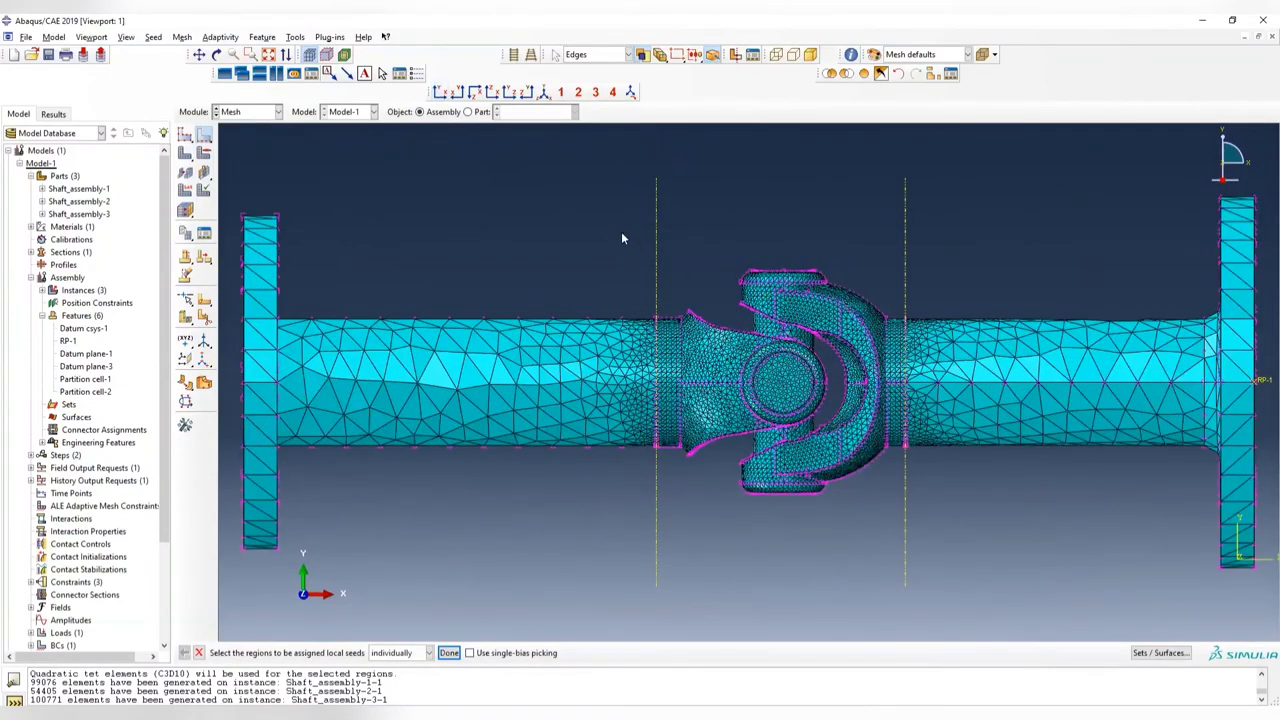
{"action": "left_click_drag", "start_coordinate": [632, 221], "coordinate": [948, 576]}
{"action": "left_click_drag", "start_coordinate": [930, 228], "coordinate": [1086, 513], "text": "shift"}
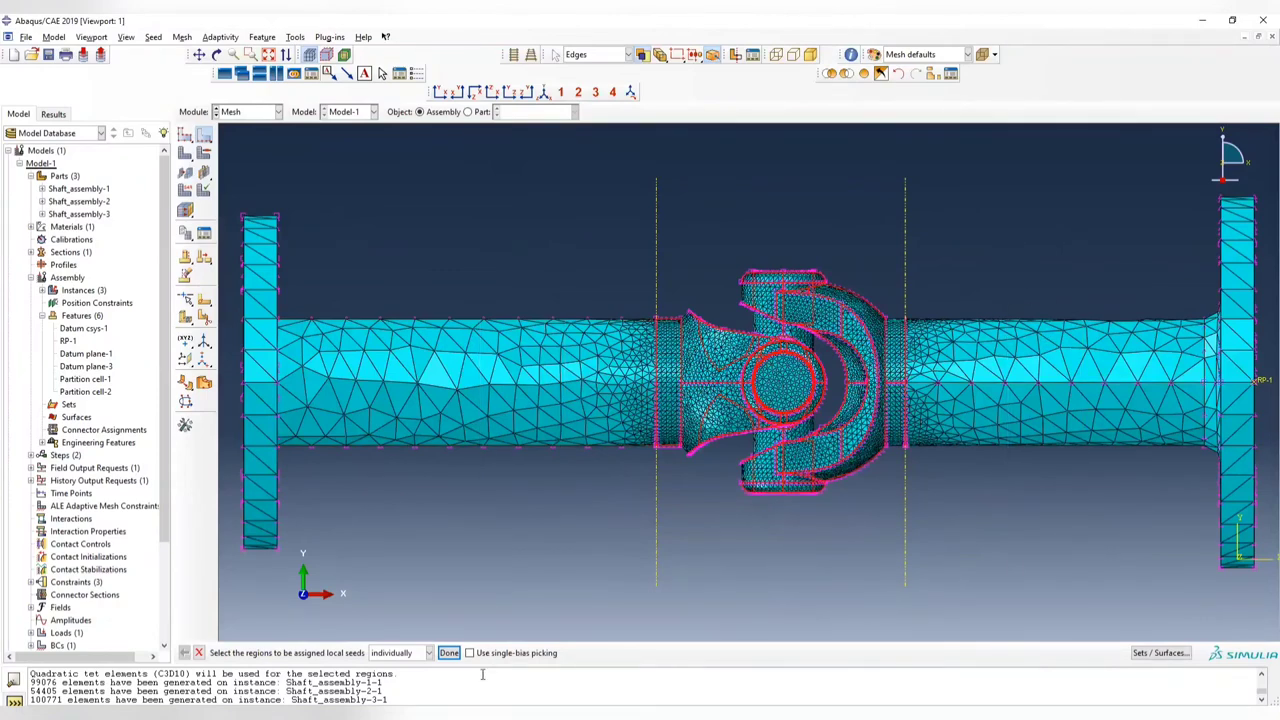
{"action": "left_click", "coordinate": [452, 652]}
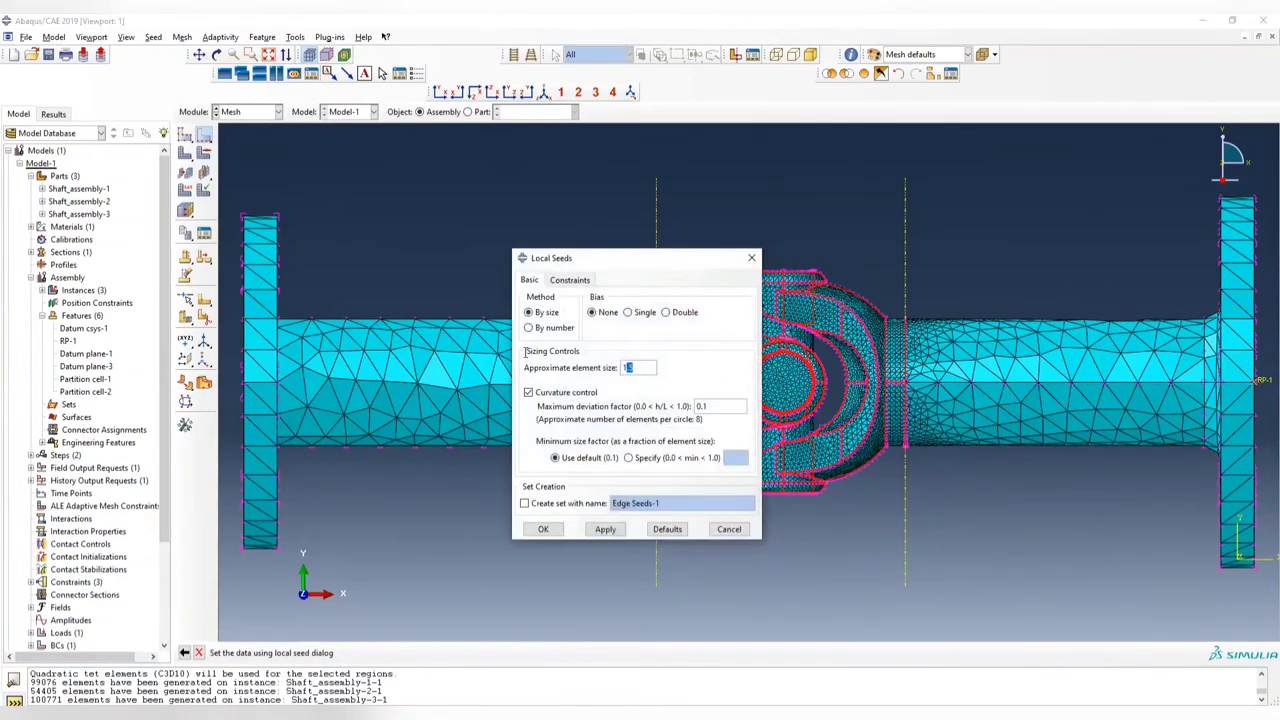
{"action": "left_click", "coordinate": [605, 529]}
{"action": "left_click", "coordinate": [92, 231]}
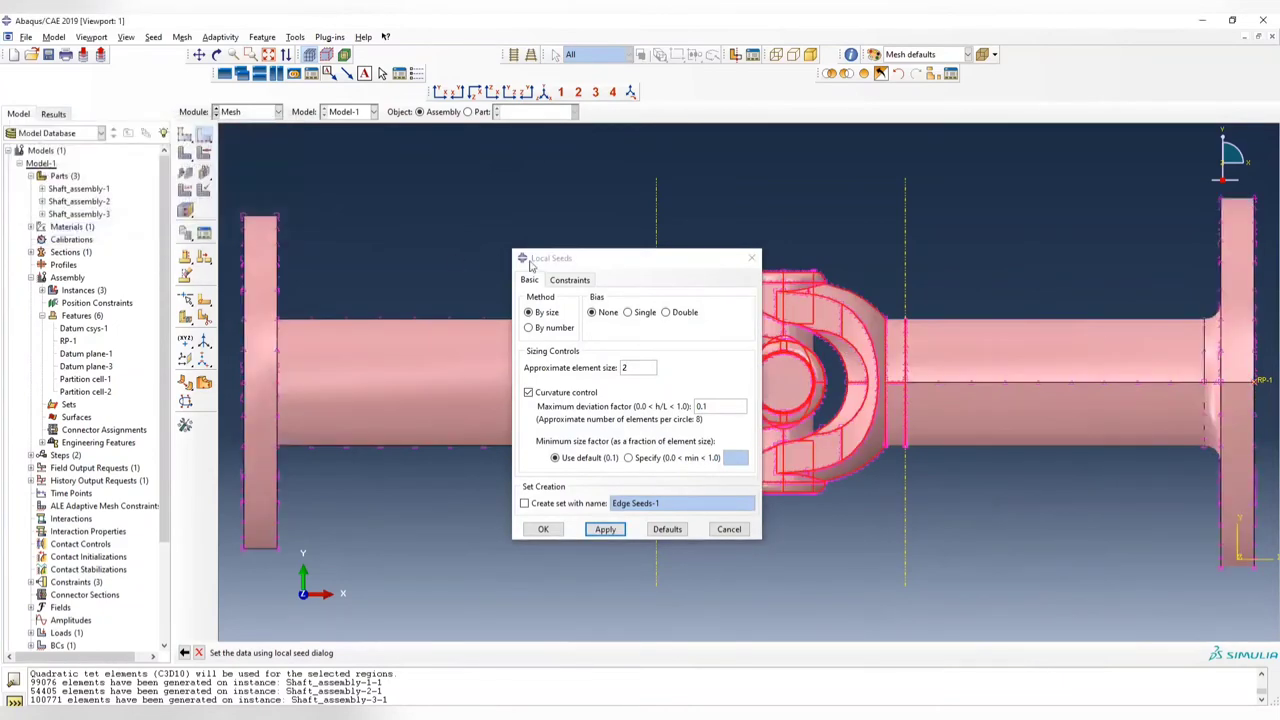
- Regenerate the mesh on all three part instances and check the element counts and the resulting mesh
{"action": "left_click", "coordinate": [185, 152]}
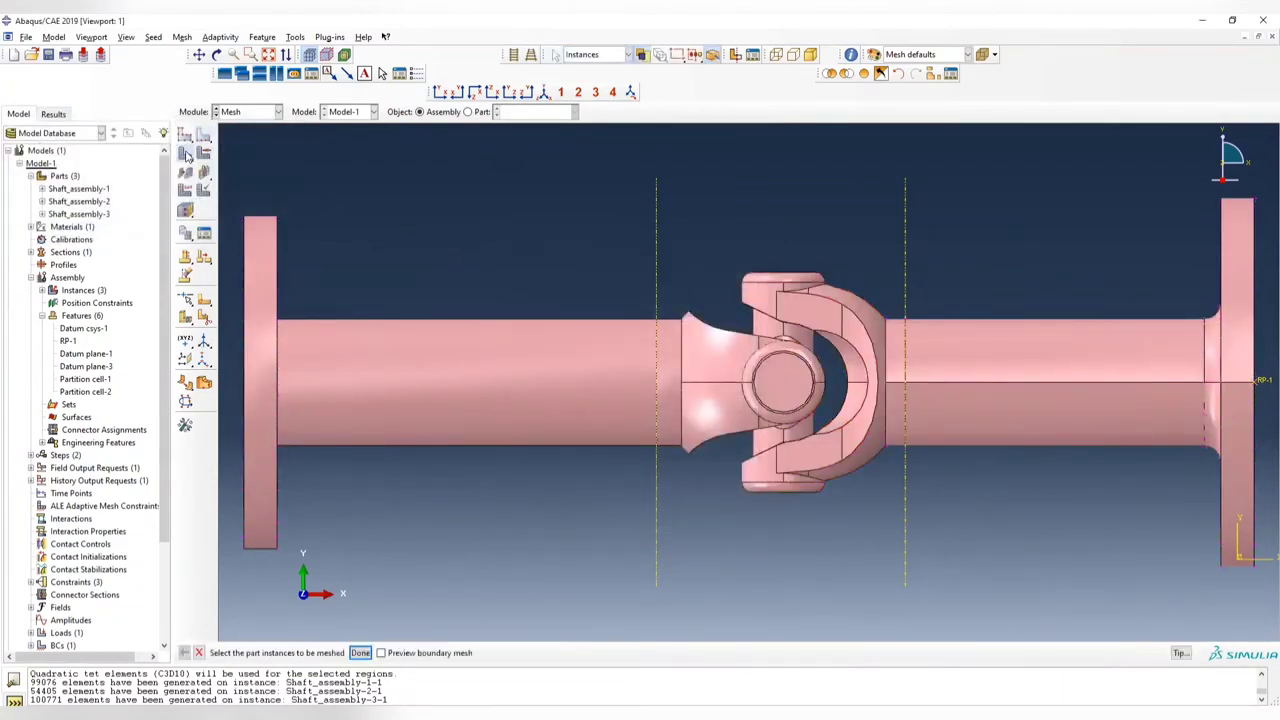
{"action": "scroll", "coordinate": [633, 348], "scroll_direction": "down", "scroll_amount": 2}
{"action": "left_click_drag", "start_coordinate": [720, 420], "coordinate": [1194, 640]}
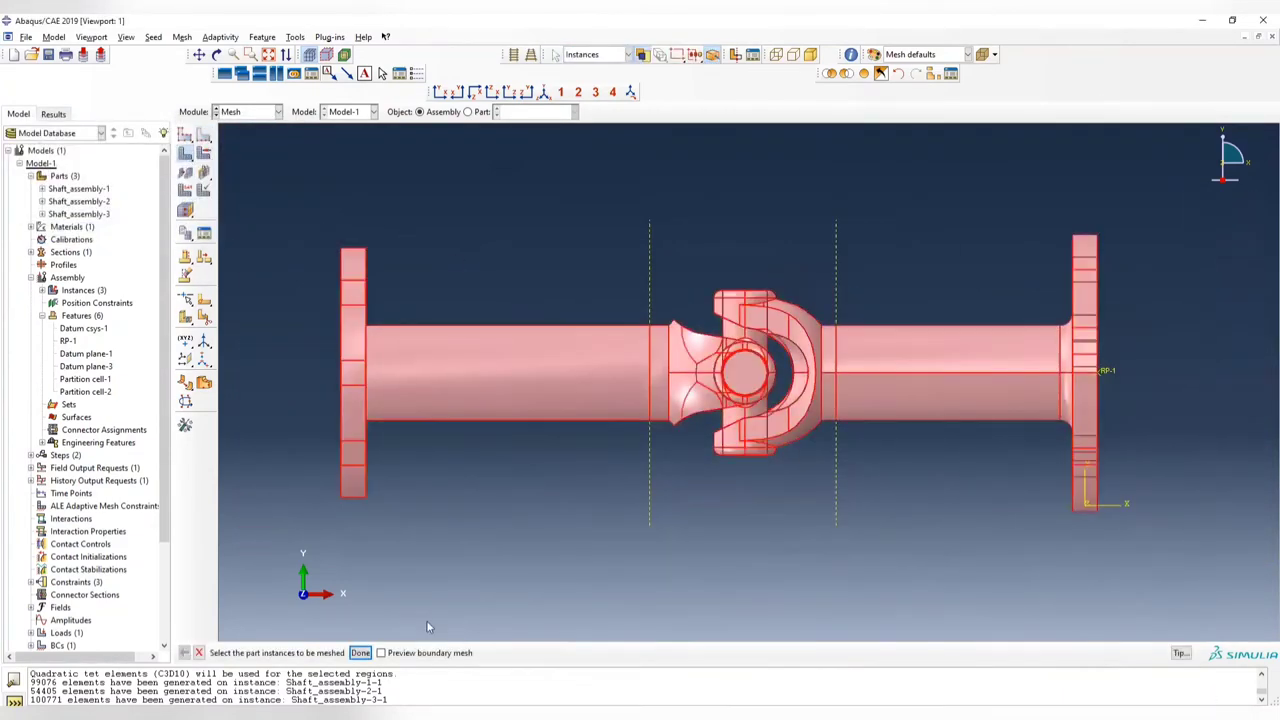
{"action": "left_click", "coordinate": [360, 652]}
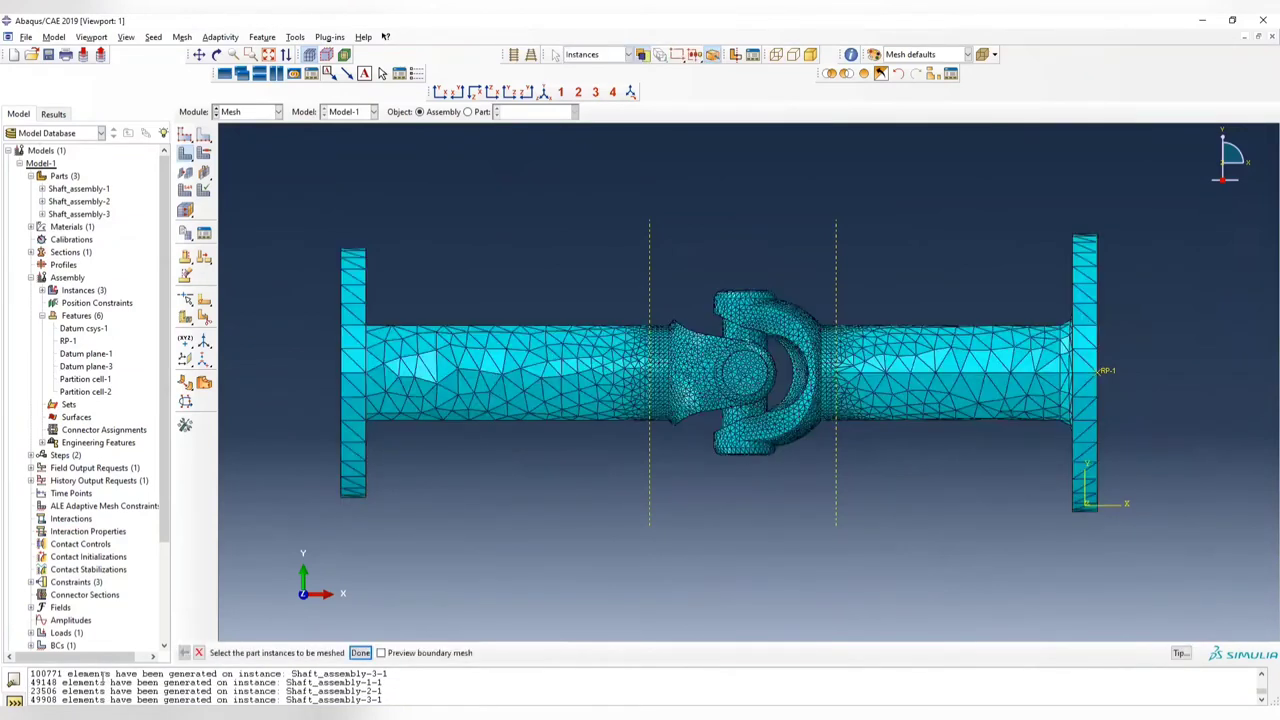
{"action": "double_click", "coordinate": [34, 699]}
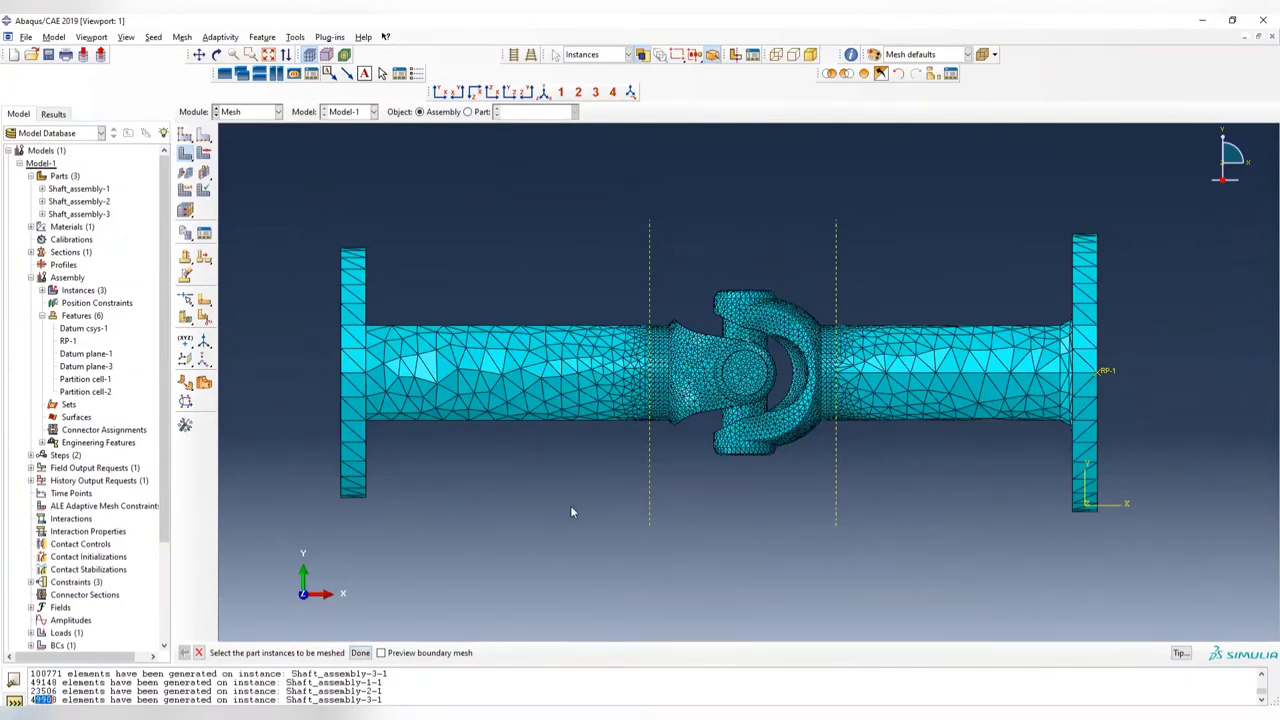
{"action": "left_click_drag", "start_coordinate": [908, 437], "coordinate": [885, 370], "text": "ctrl+alt"}
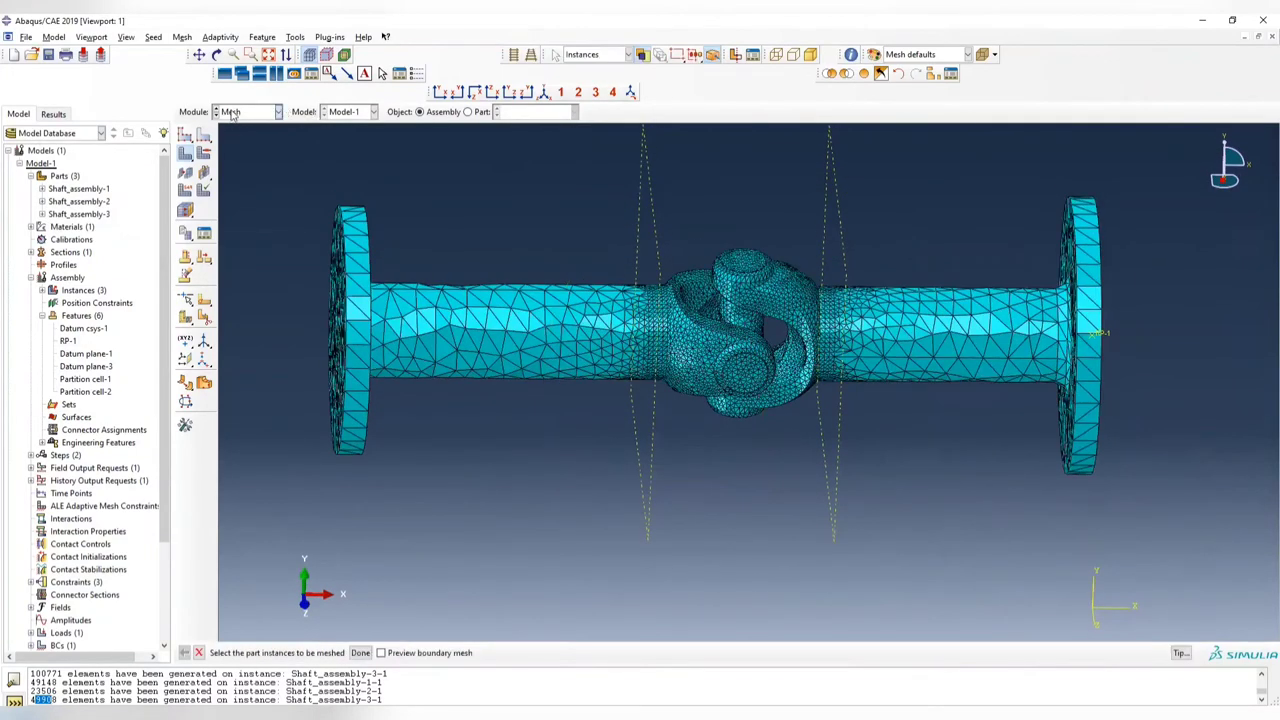
- Create a full analysis job named Job-1 from Model-1 with the default job settings
{"action": "left_click", "coordinate": [231, 114]}
{"action": "left_click", "coordinate": [246, 228]}
{"action": "left_click", "coordinate": [206, 139]}
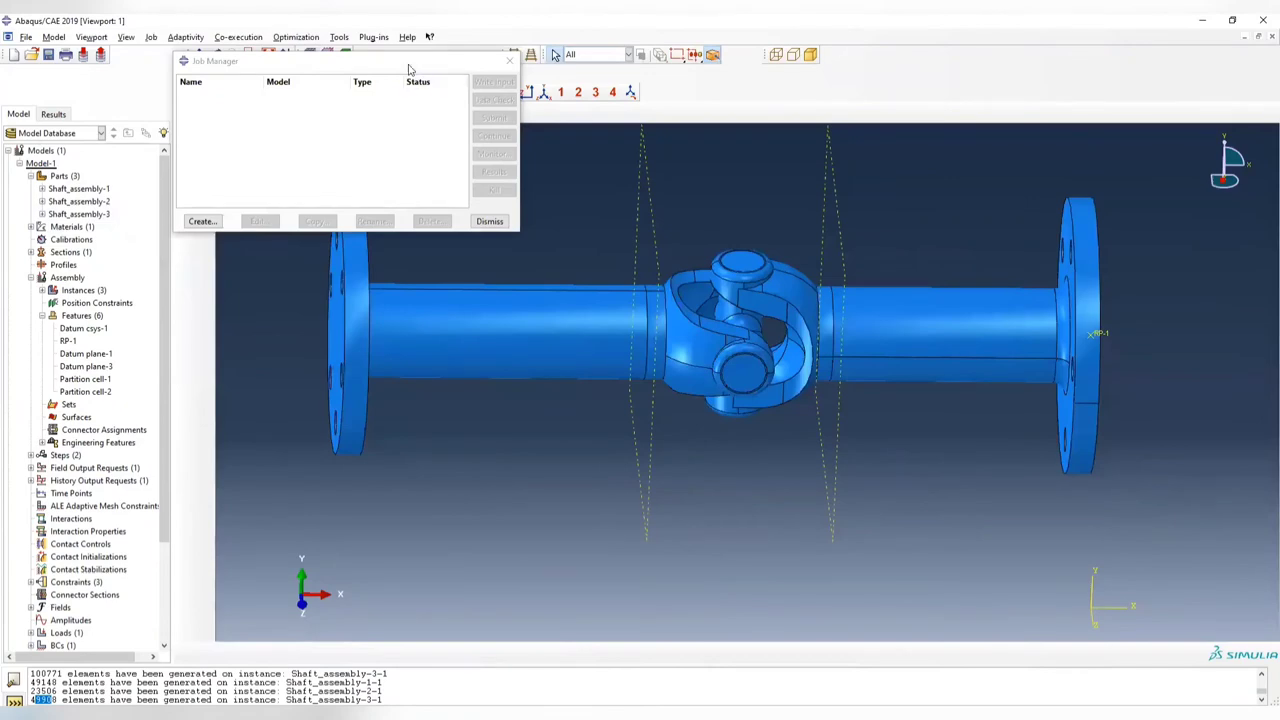
{"action": "left_click_drag", "start_coordinate": [410, 72], "coordinate": [551, 144]}
{"action": "left_click", "coordinate": [342, 293]}
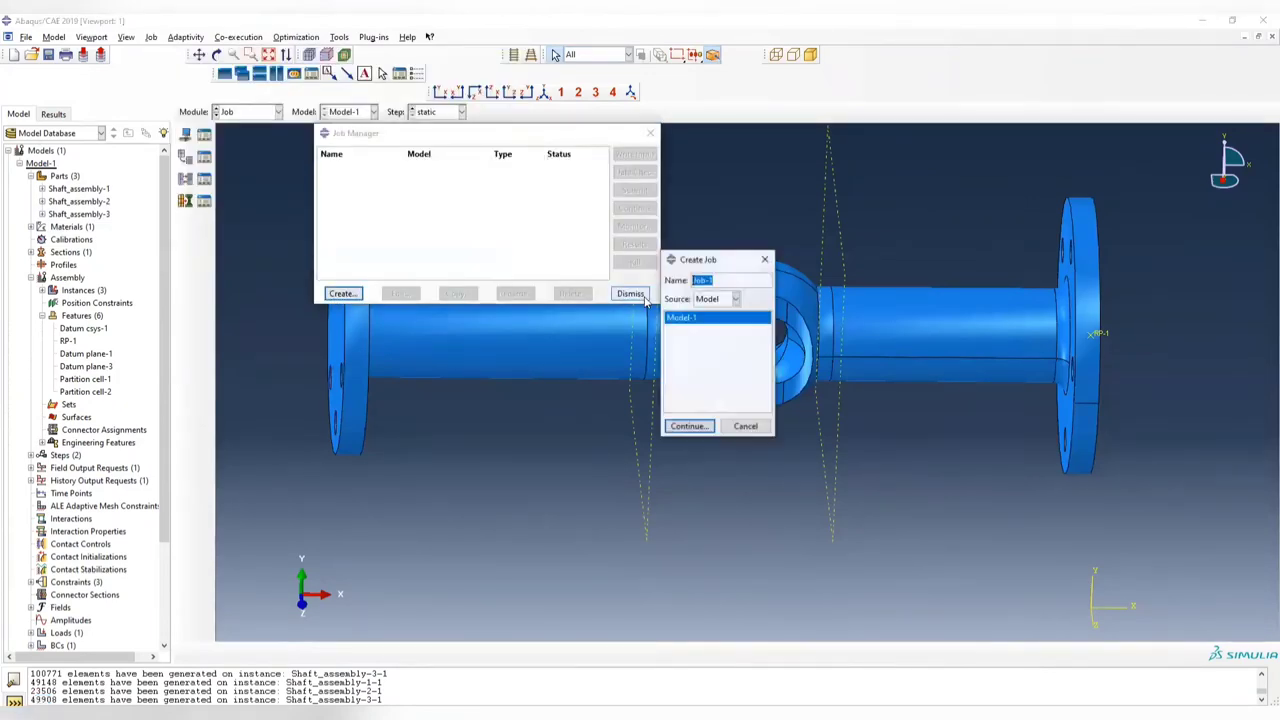
{"action": "left_click", "coordinate": [686, 427]}
{"action": "left_click", "coordinate": [641, 523]}
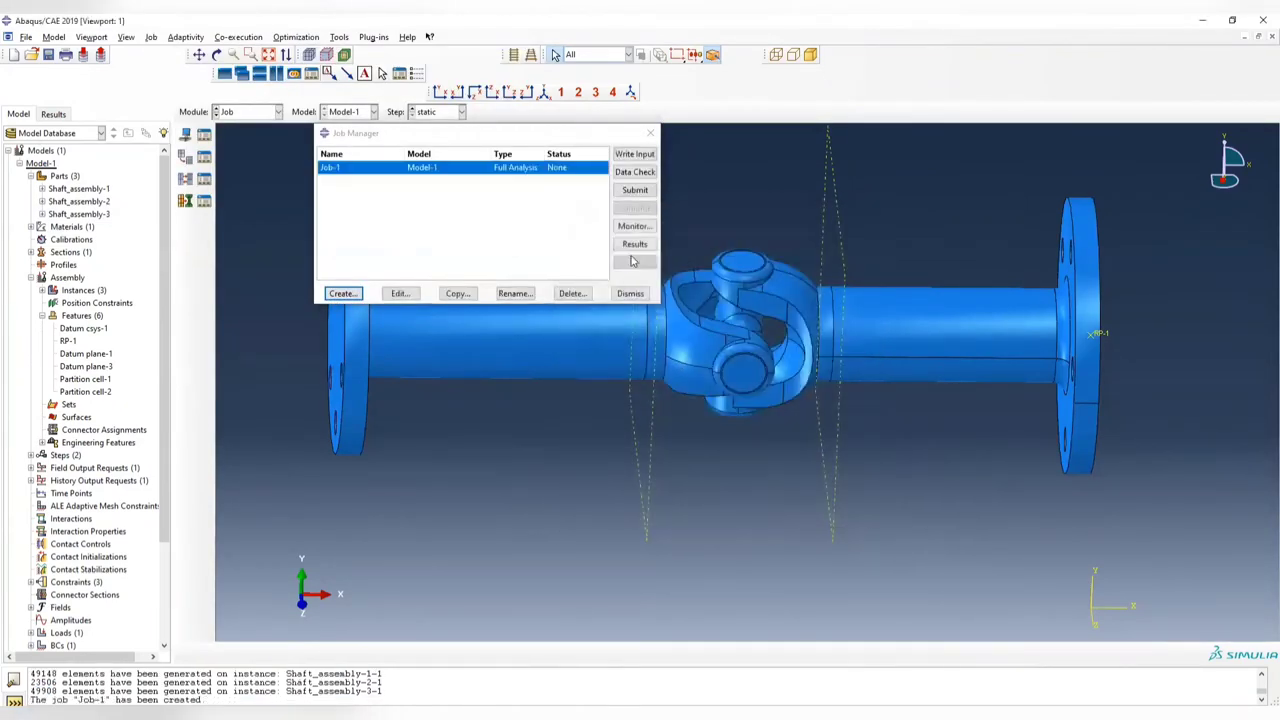
- Submit Job-1 for analysis, overwriting the existing job files, and open its monitor
{"action": "left_click", "coordinate": [634, 193]}
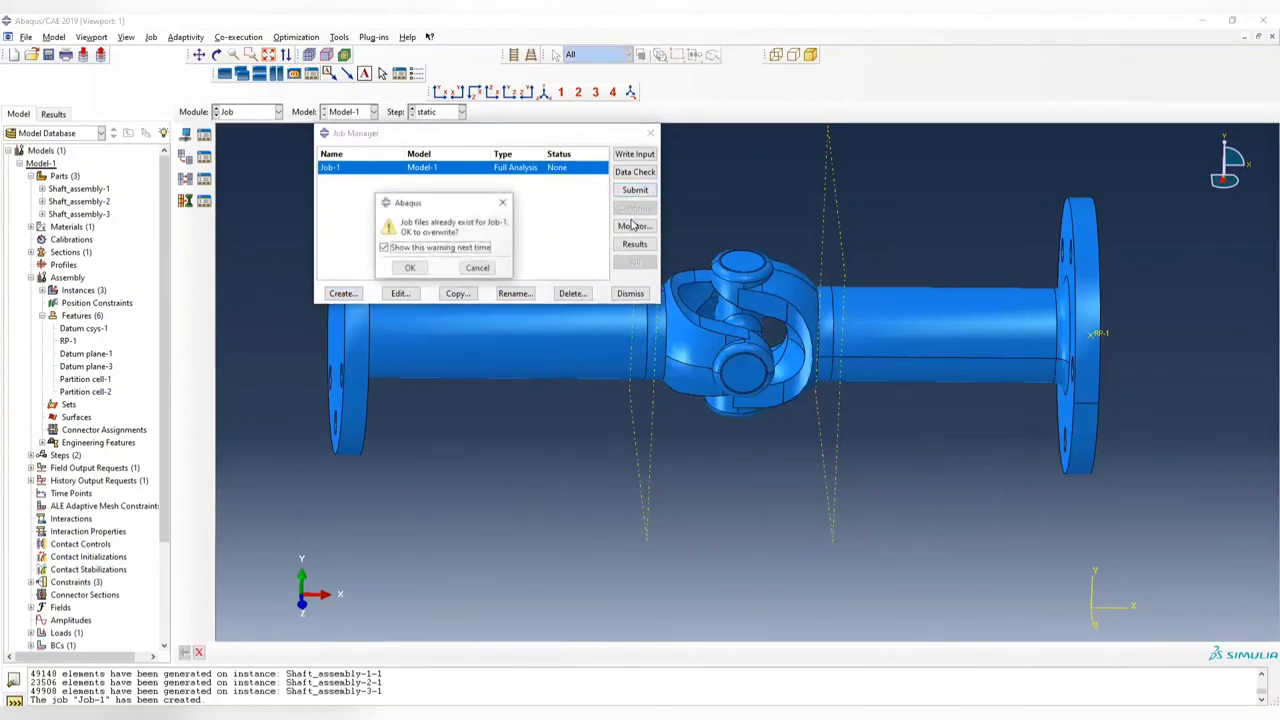
{"action": "left_click", "coordinate": [410, 266]}
{"action": "left_click", "coordinate": [635, 227]}
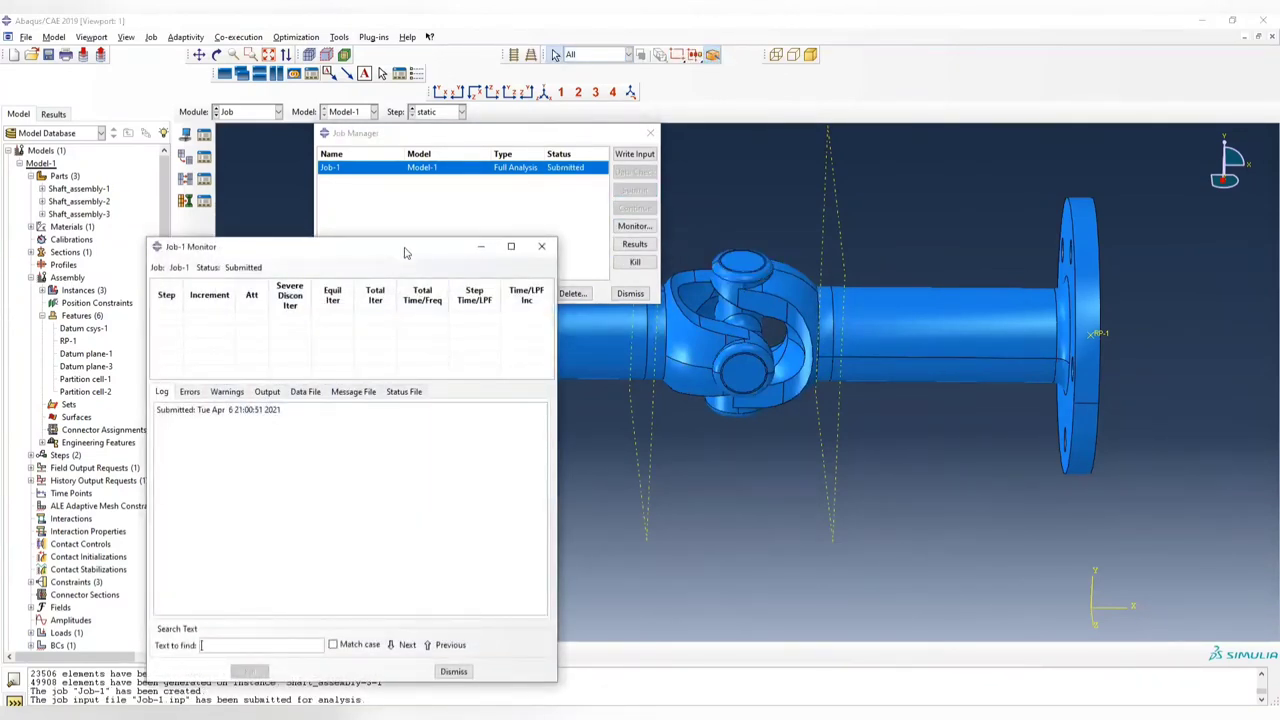
{"action": "left_click_drag", "start_coordinate": [379, 248], "coordinate": [987, 197]}
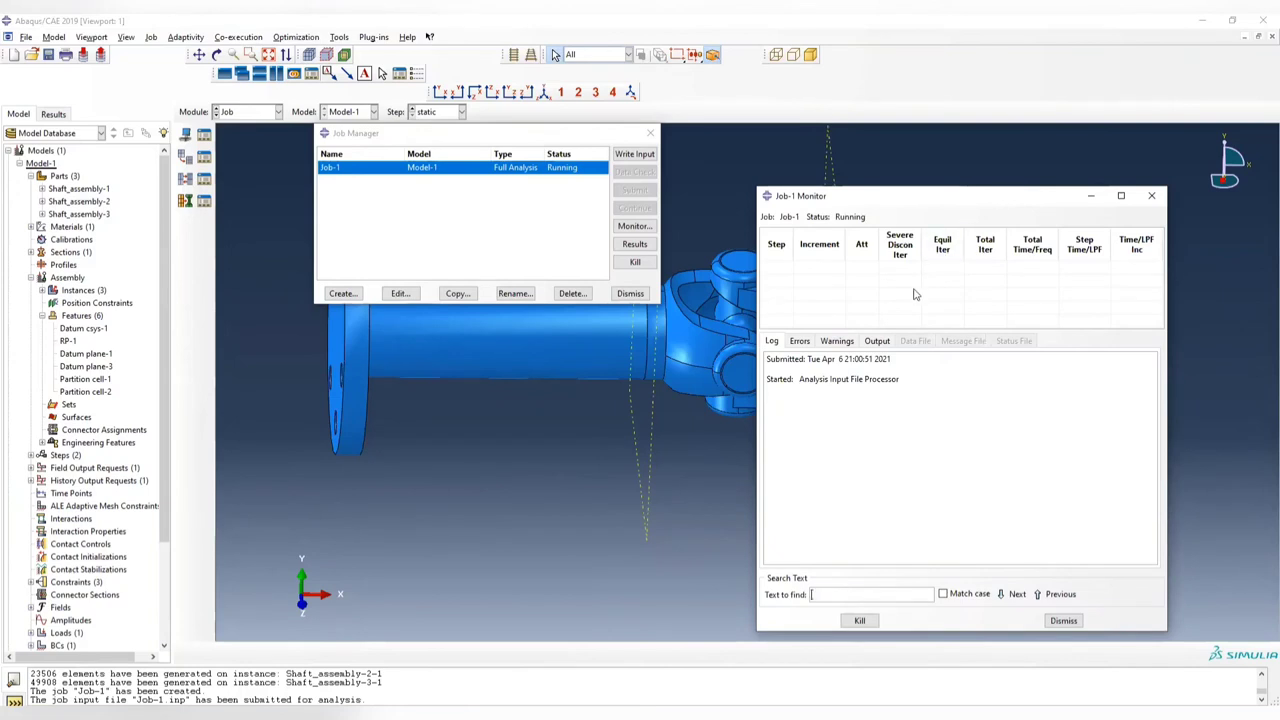
- Follow the Job-1 run, review its warnings about adjusted nodes and distorted elements, and close the monitor
{"action": "left_click", "coordinate": [838, 341]}
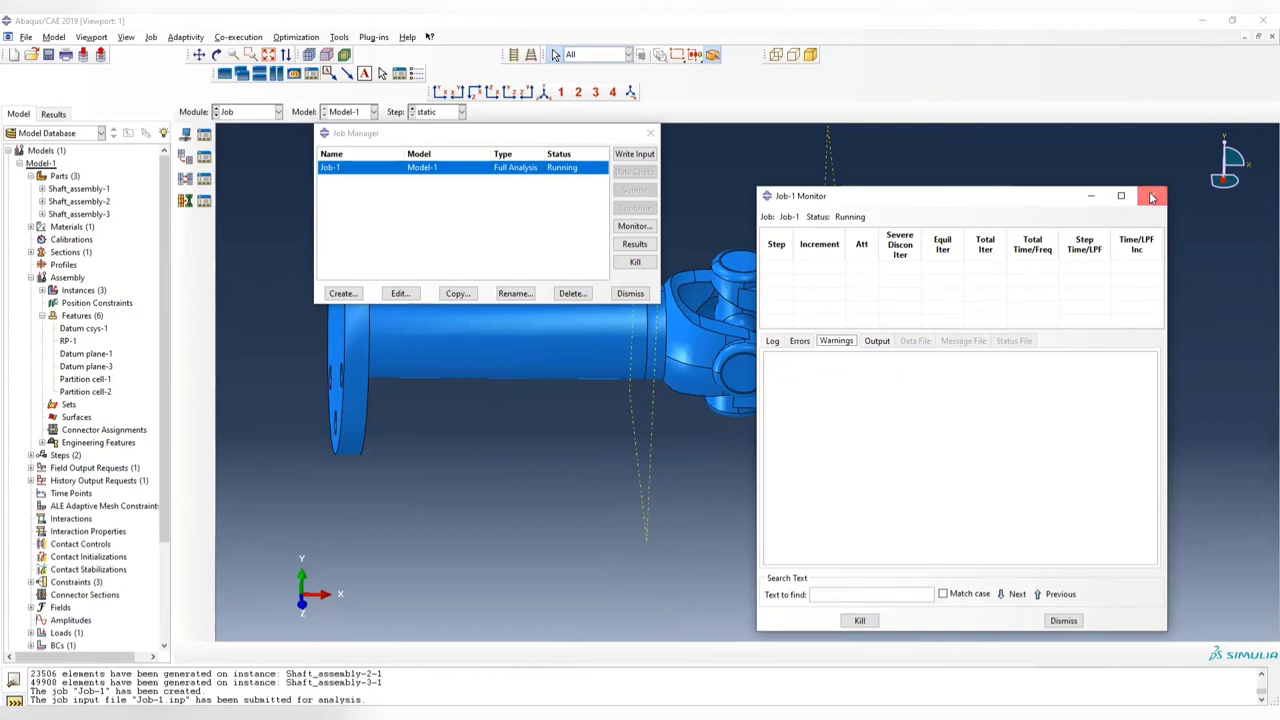
{"action": "left_click_drag", "start_coordinate": [982, 201], "coordinate": [495, 145]}
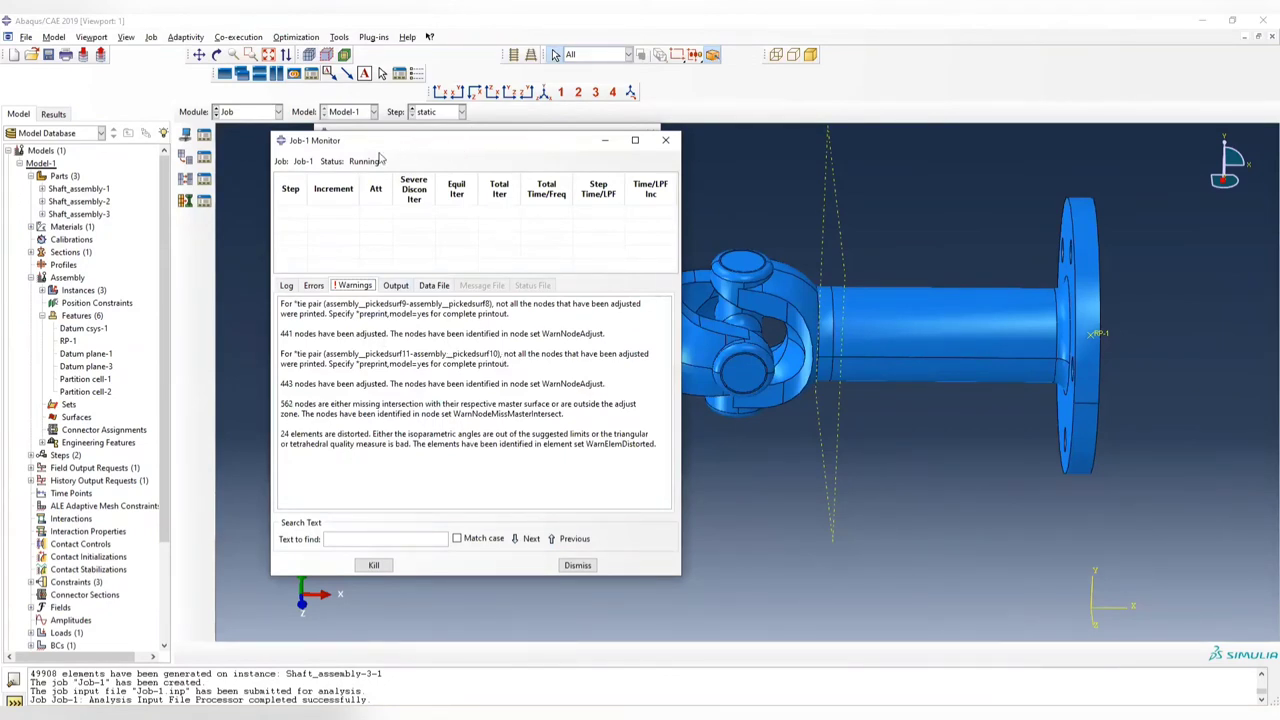
{"action": "left_click_drag", "start_coordinate": [443, 149], "coordinate": [356, 162]}
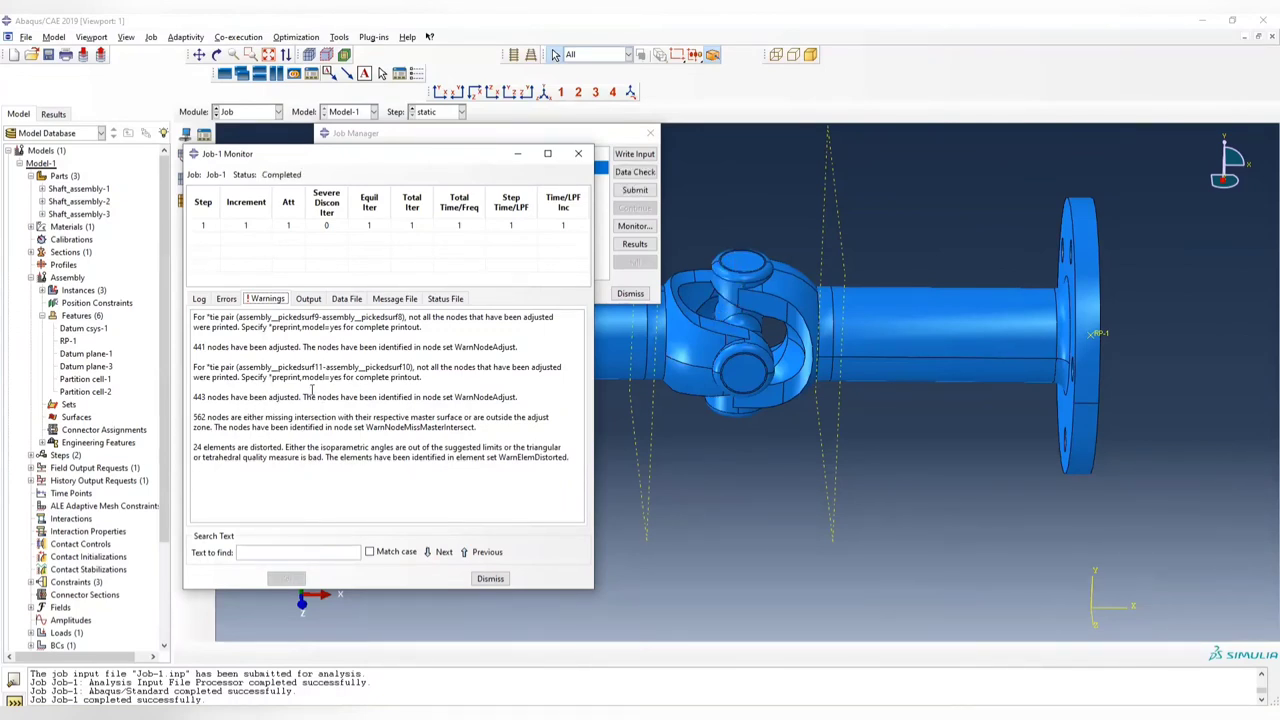
{"action": "left_click_drag", "start_coordinate": [212, 397], "coordinate": [418, 397]}
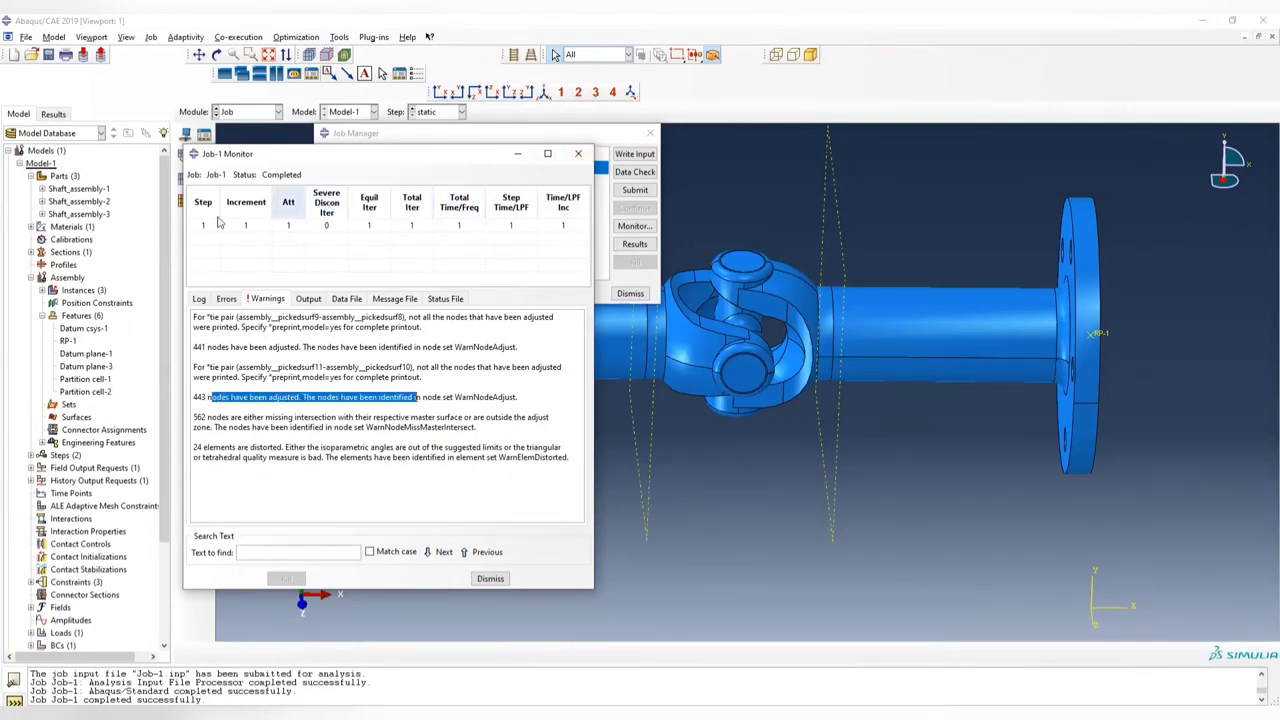
{"action": "left_click", "coordinate": [577, 156]}
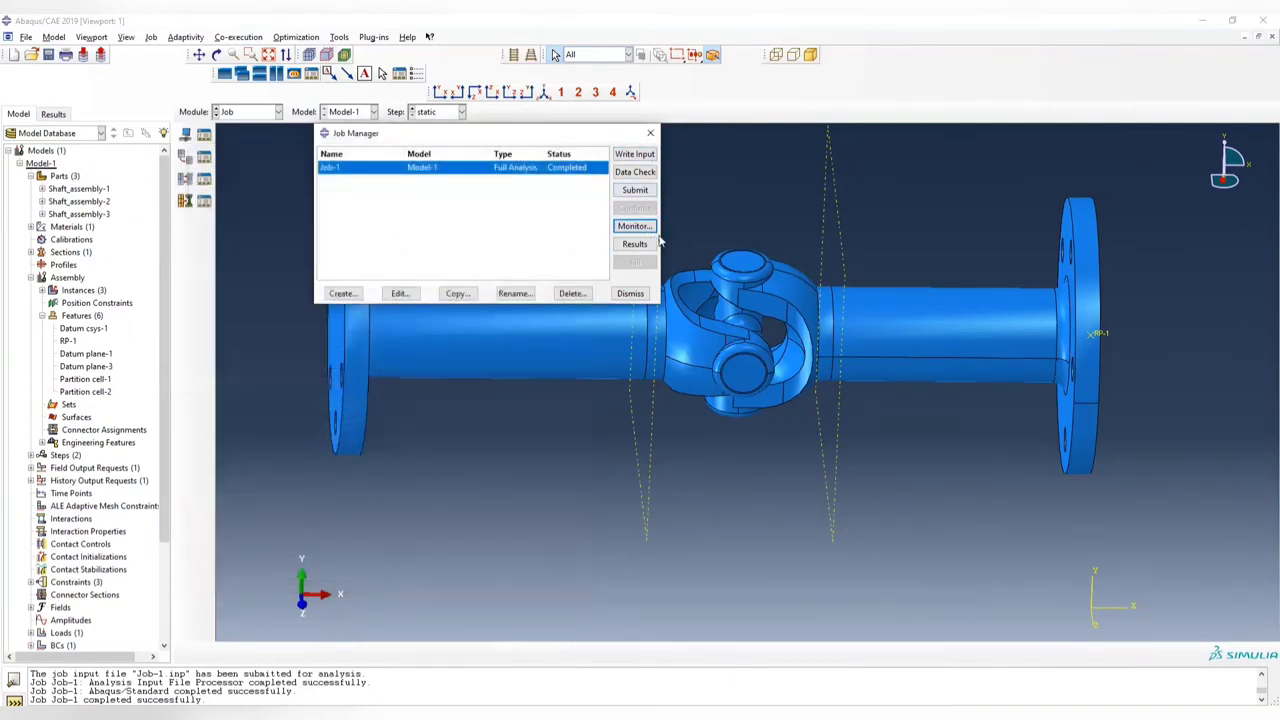
- Open the results of Job-1 and inspect the meshed shaft assembly from both flanged ends
{"action": "left_click", "coordinate": [635, 246]}
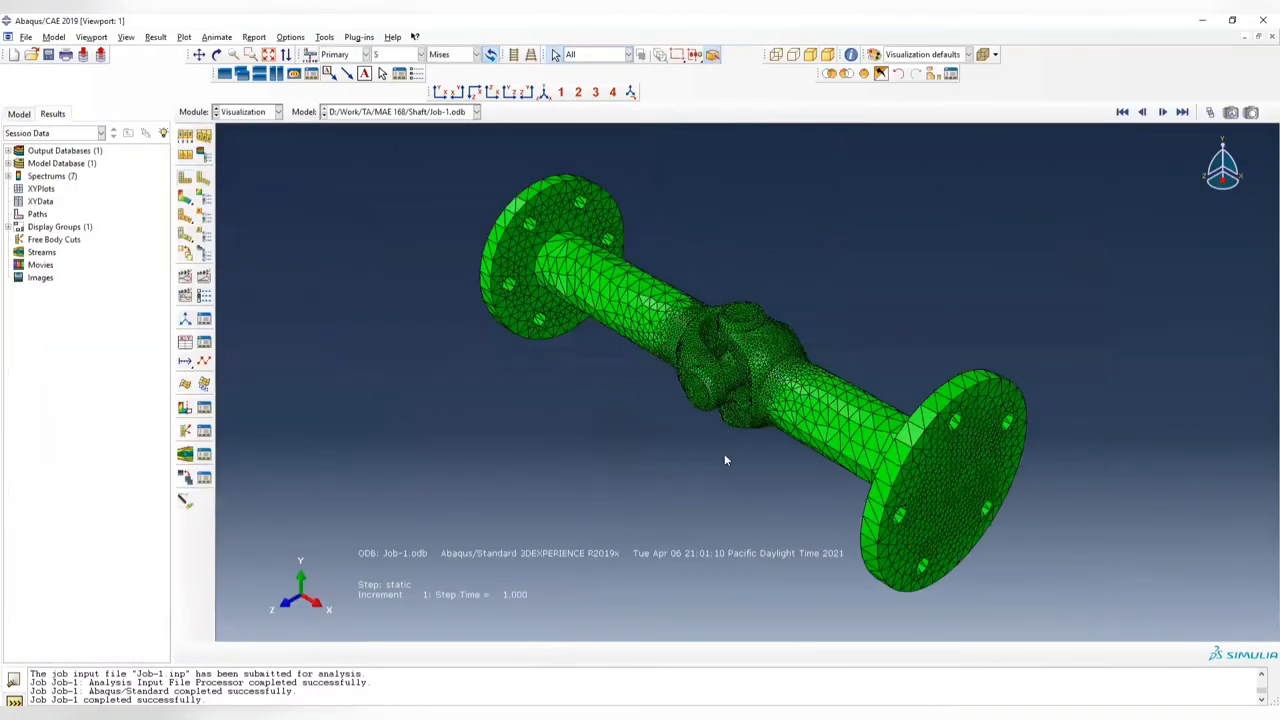
{"action": "left_click_drag", "start_coordinate": [511, 158], "coordinate": [882, 377], "text": "ctrl+alt"}
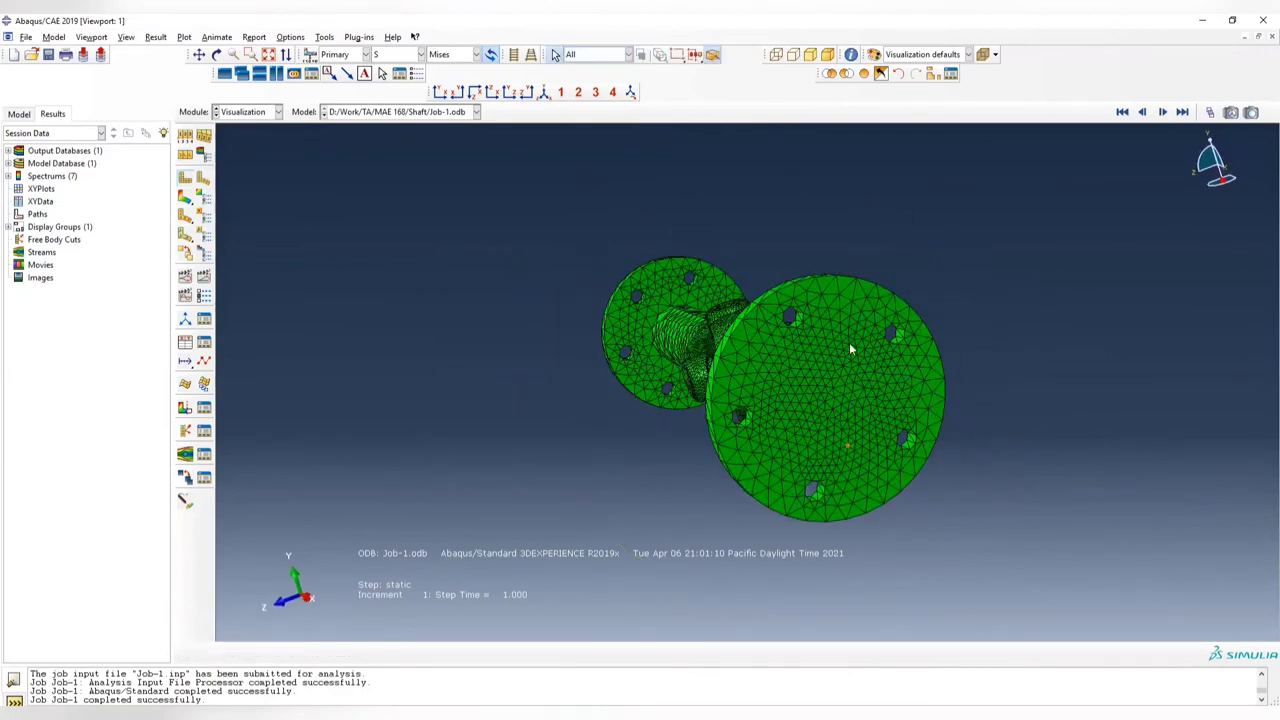
{"action": "left_click_drag", "start_coordinate": [621, 438], "coordinate": [714, 335], "text": "ctrl+alt"}
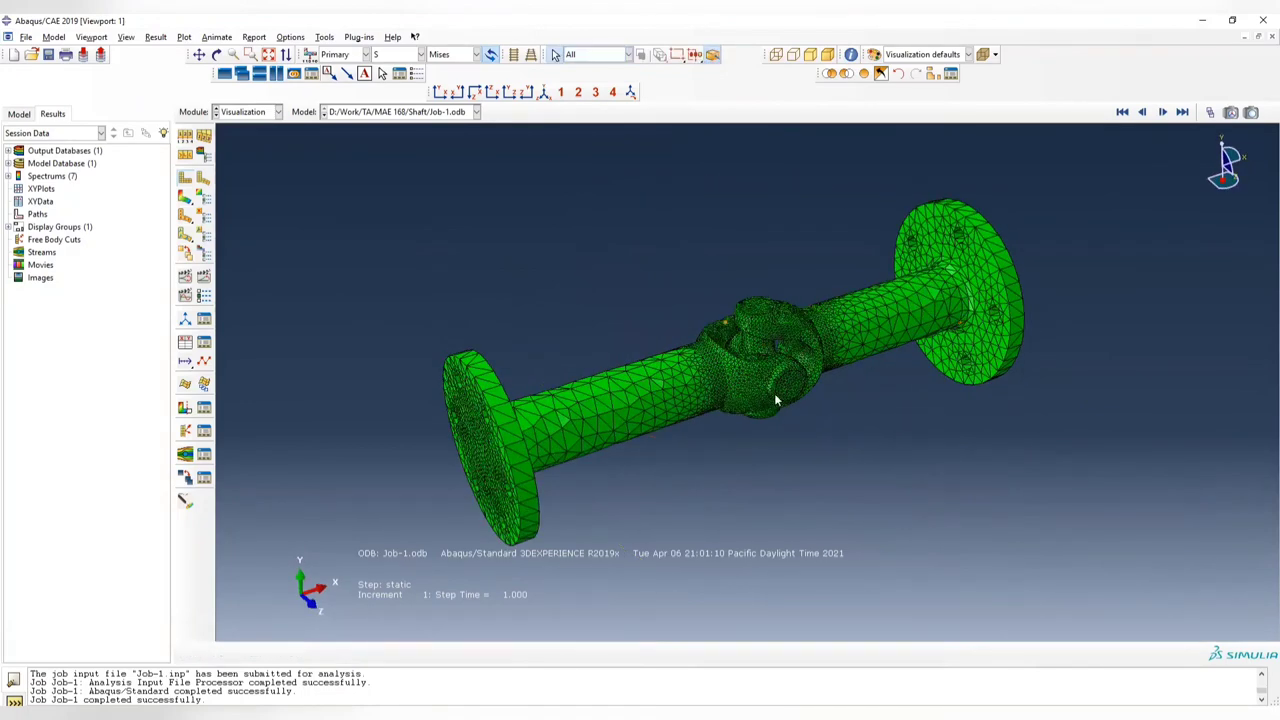
{"action": "left_click_drag", "start_coordinate": [765, 378], "coordinate": [745, 341], "text": "ctrl+alt"}
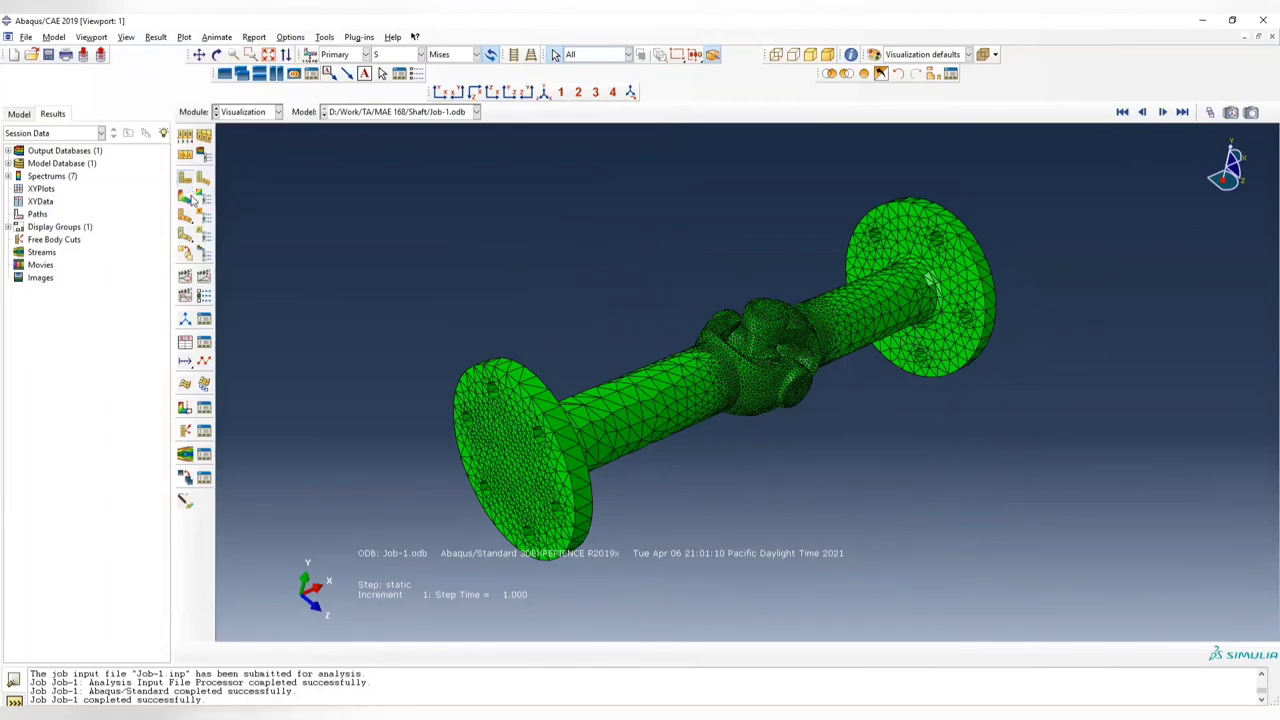
{"action": "left_click_drag", "start_coordinate": [700, 385], "coordinate": [352, 210], "text": "ctrl+alt"}
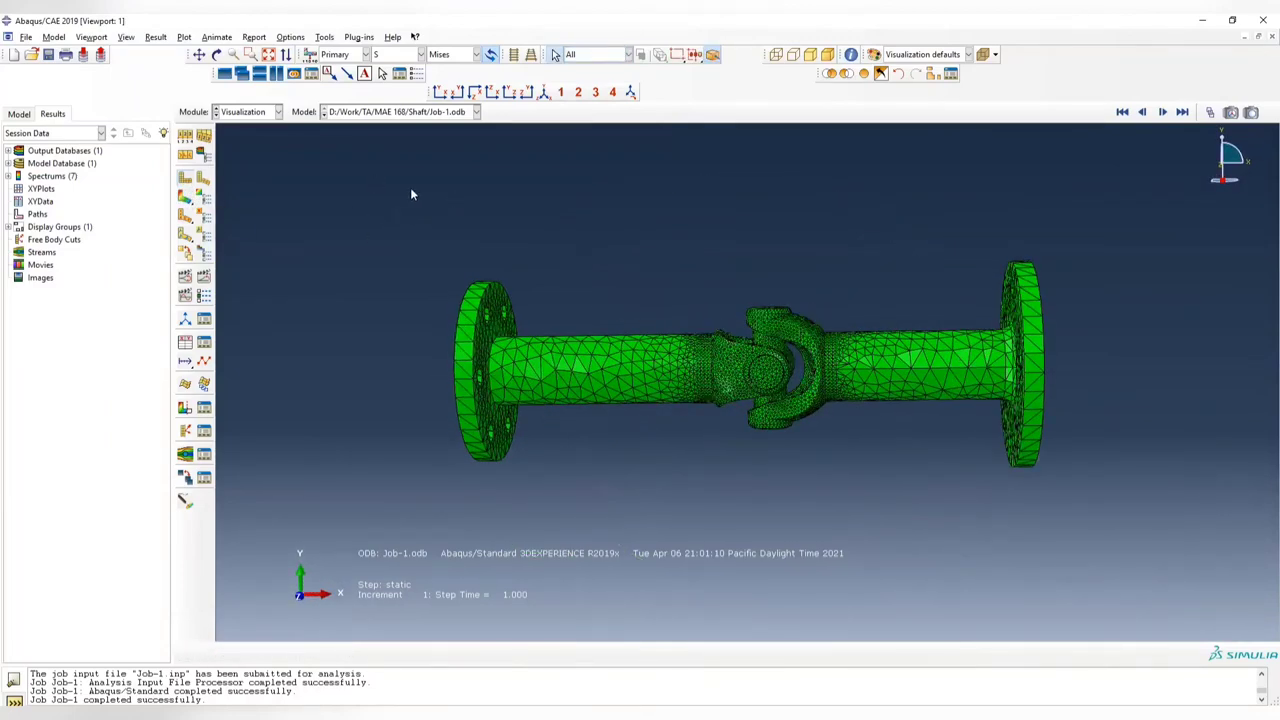
- Plot the Mises stress contours on the deformed shaft assembly
{"action": "left_click", "coordinate": [189, 198]}
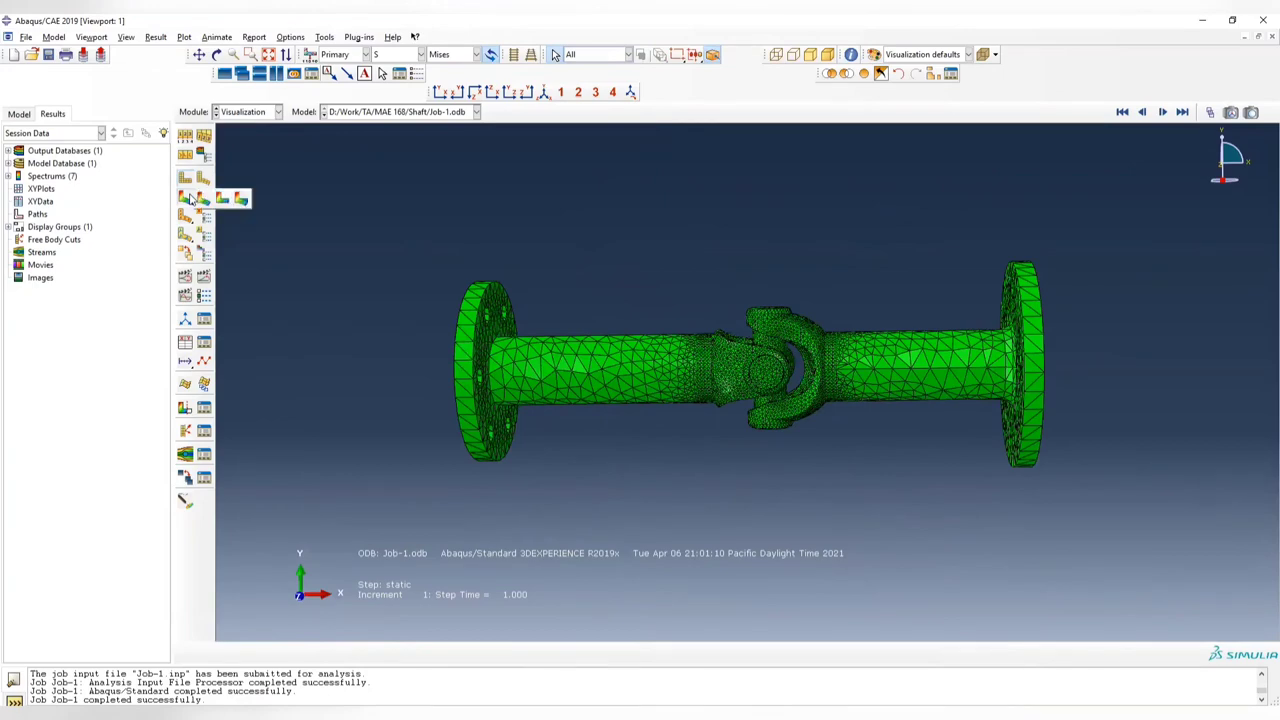
{"action": "left_click", "coordinate": [182, 200]}
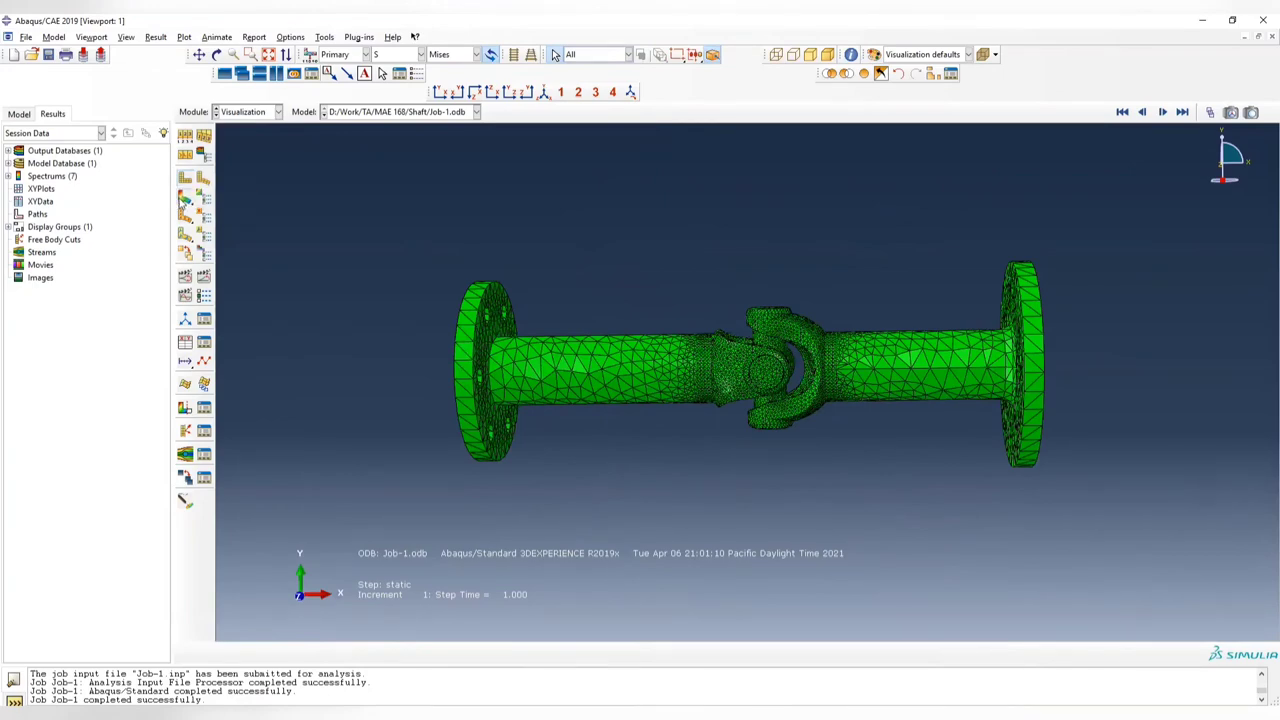
{"action": "left_click", "coordinate": [182, 200]}
{"action": "left_click_drag", "start_coordinate": [804, 364], "coordinate": [700, 380], "text": "ctrl+alt"}
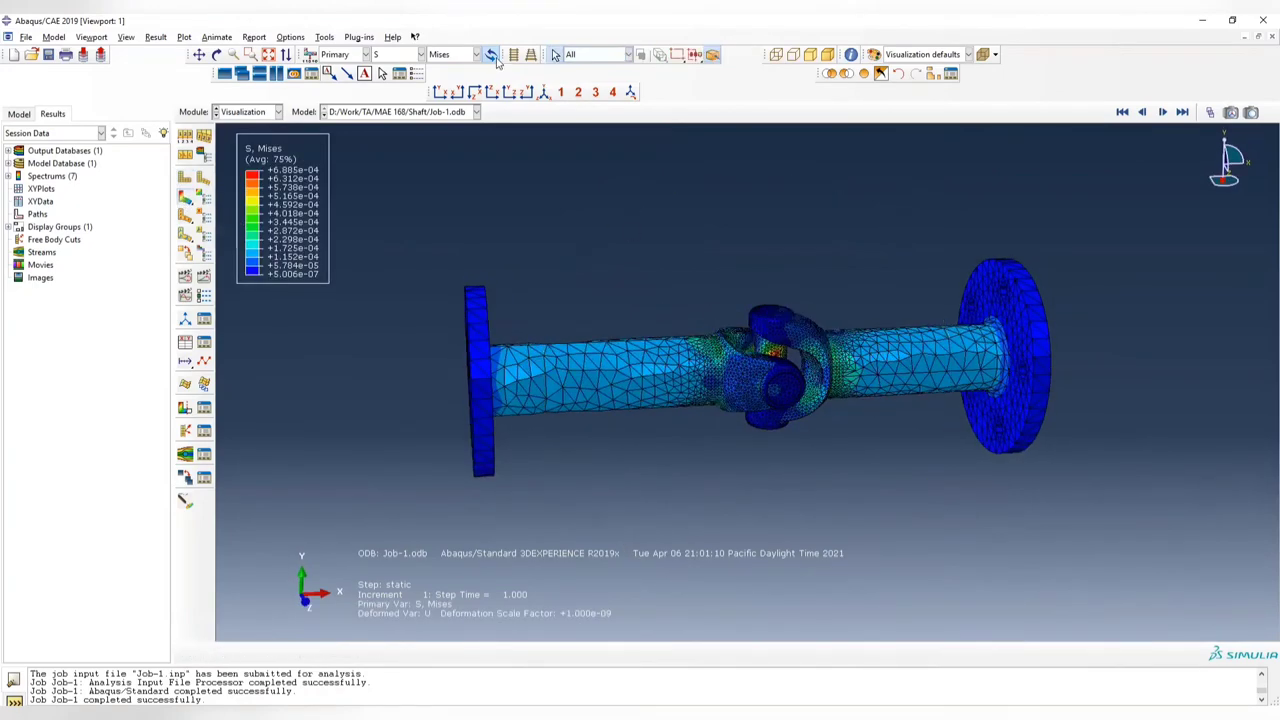
- Switch the plotted stress component to Max. Principal
{"action": "left_click", "coordinate": [477, 54]}
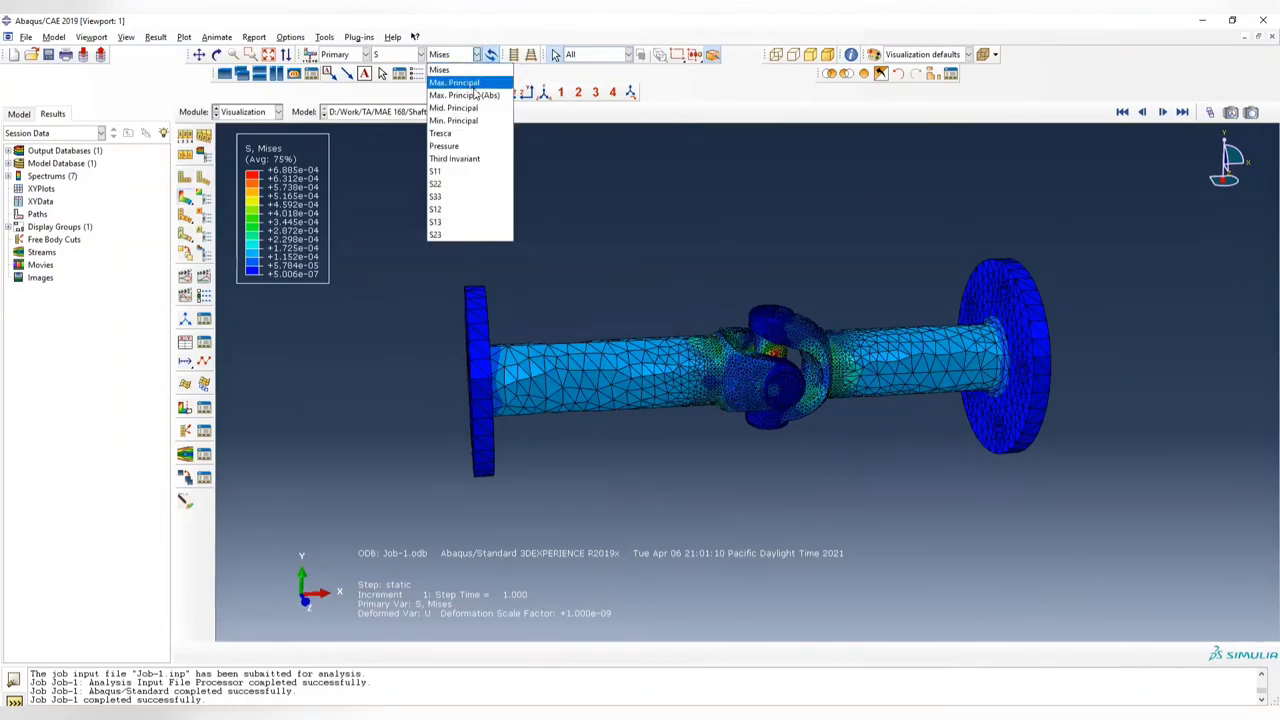
{"action": "left_click", "coordinate": [455, 82]}
{"action": "left_click_drag", "start_coordinate": [640, 380], "coordinate": [750, 368], "text": "ctrl+alt"}
{"action": "left_click_drag", "start_coordinate": [778, 462], "coordinate": [598, 262], "text": "ctrl+alt"}
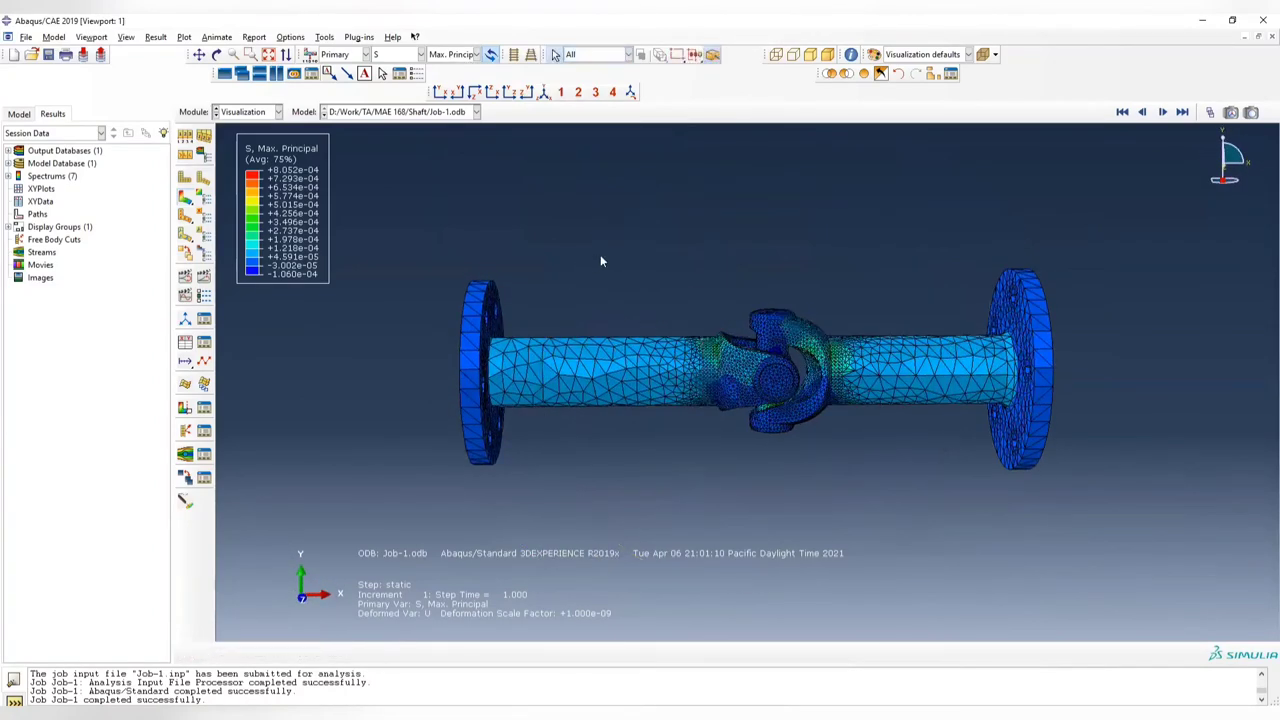
- Examine the maximum principal stress distribution along the tubes and inside the universal joint from several angles
{"action": "left_click_drag", "start_coordinate": [810, 380], "coordinate": [596, 367], "text": "ctrl+alt"}
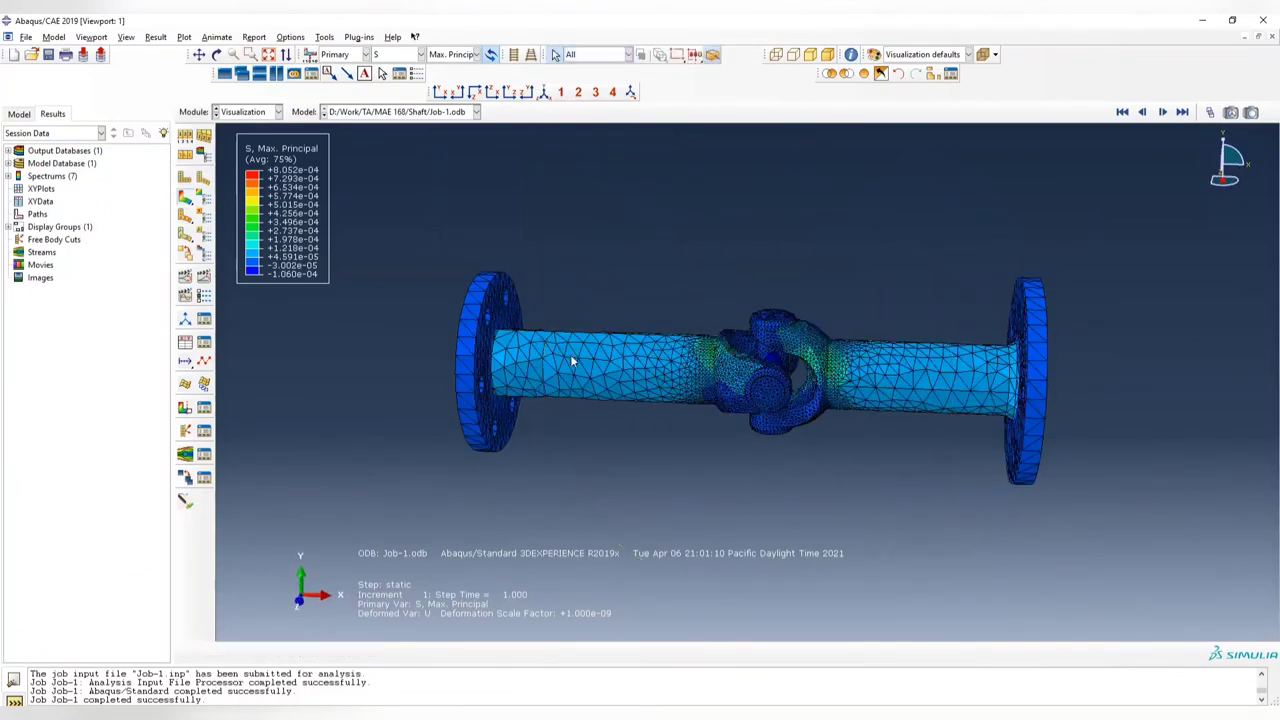
{"action": "left_click_drag", "start_coordinate": [627, 312], "coordinate": [845, 366], "text": "ctrl+alt"}
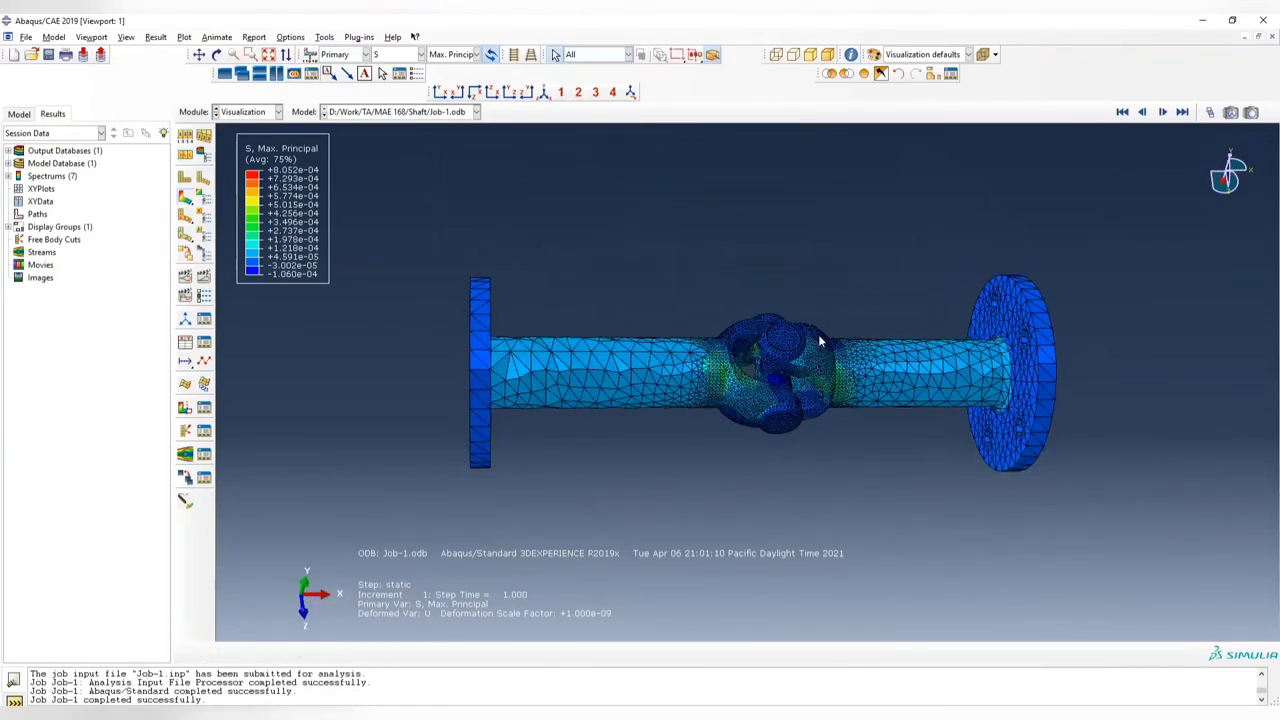
{"action": "left_click_drag", "start_coordinate": [740, 402], "coordinate": [802, 424], "text": "ctrl+alt"}
{"action": "scroll", "coordinate": [740, 405], "scroll_direction": "up", "scroll_amount": 3}
{"action": "left_click_drag", "start_coordinate": [711, 402], "coordinate": [779, 325], "text": "ctrl+alt"}
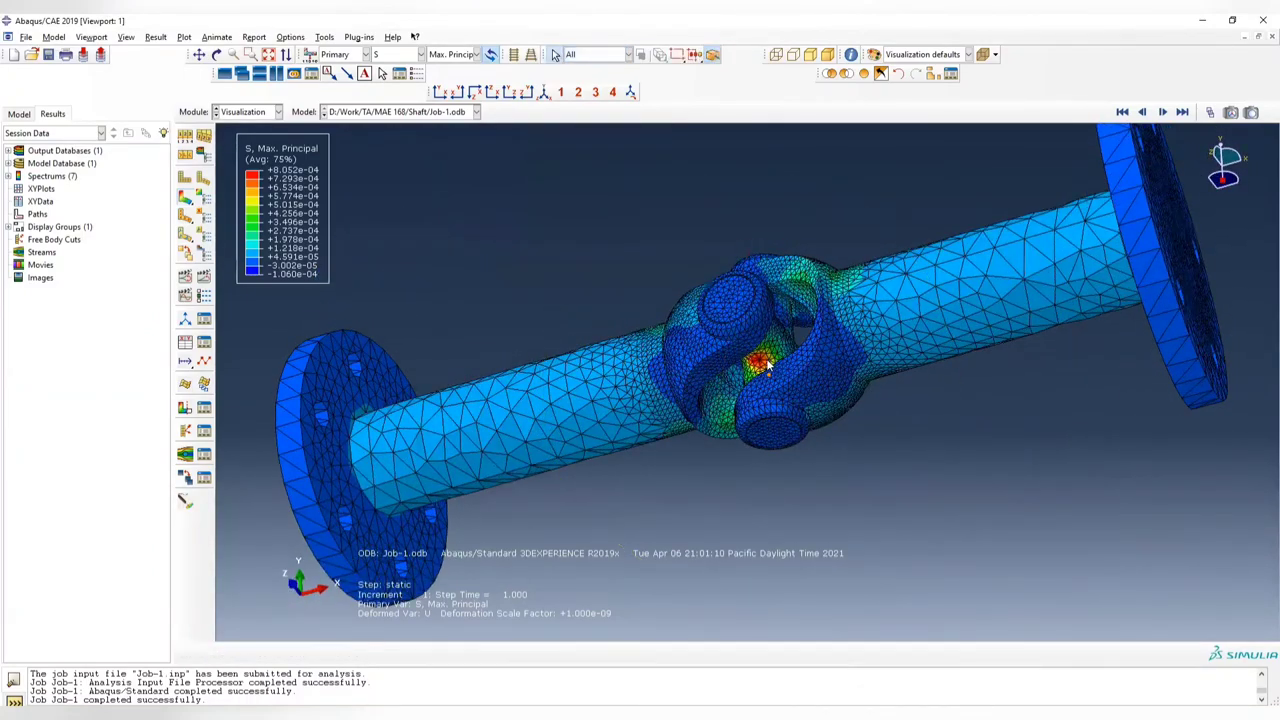
{"action": "scroll", "coordinate": [766, 364], "scroll_direction": "up", "scroll_amount": 3}
{"action": "scroll", "coordinate": [760, 360], "scroll_direction": "down", "scroll_amount": 5}
{"action": "left_click_drag", "start_coordinate": [800, 466], "coordinate": [790, 452]}
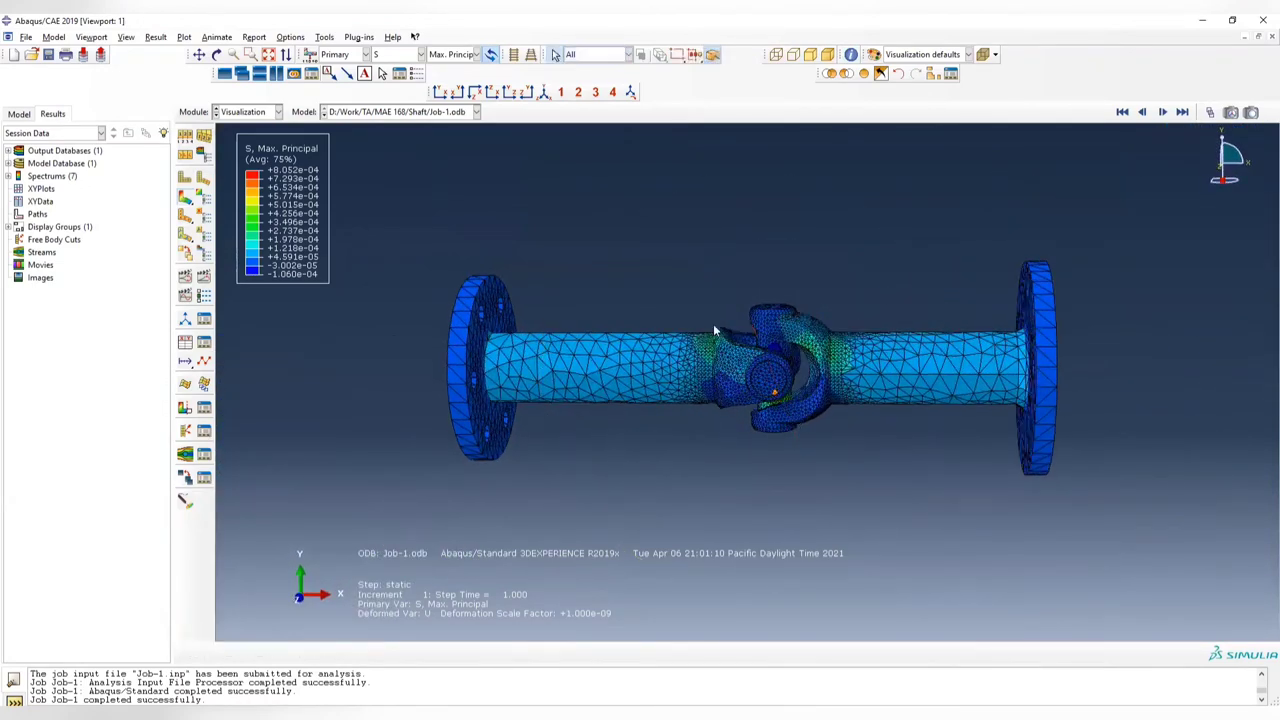
- Restrict selection to Instances and remove both flanged shaft halves from the display, leaving only the universal joint's cross
{"action": "left_click", "coordinate": [603, 55]}
{"action": "left_click", "coordinate": [582, 107]}
{"action": "left_click", "coordinate": [605, 329]}
{"action": "left_click_drag", "start_coordinate": [909, 257], "coordinate": [1121, 595], "text": "shift"}
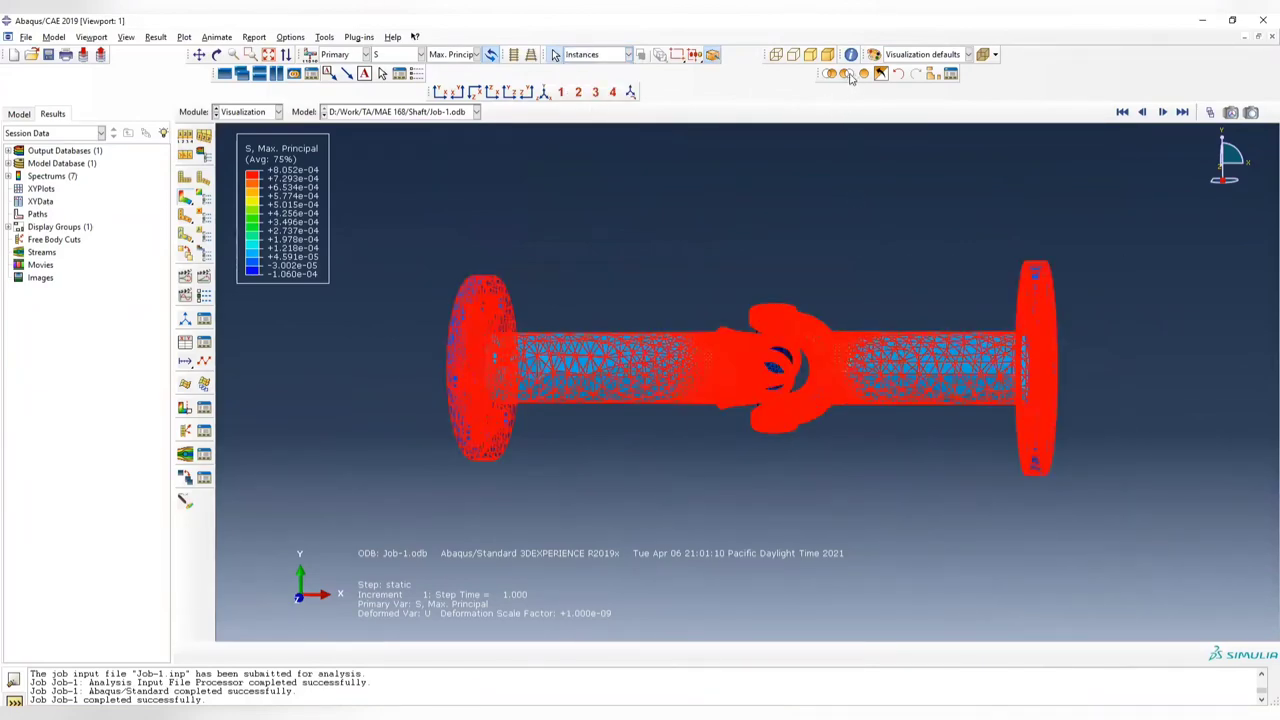
{"action": "left_click", "coordinate": [848, 76]}
- Examine the maximum principal stress contours on the isolated cross, especially at the fillets between its arms, from both sides
{"action": "left_click", "coordinate": [216, 54]}
{"action": "left_click_drag", "start_coordinate": [625, 378], "coordinate": [792, 433]}
{"action": "key", "text": "Escape"}
{"action": "scroll", "coordinate": [786, 390], "scroll_direction": "up", "scroll_amount": 5}
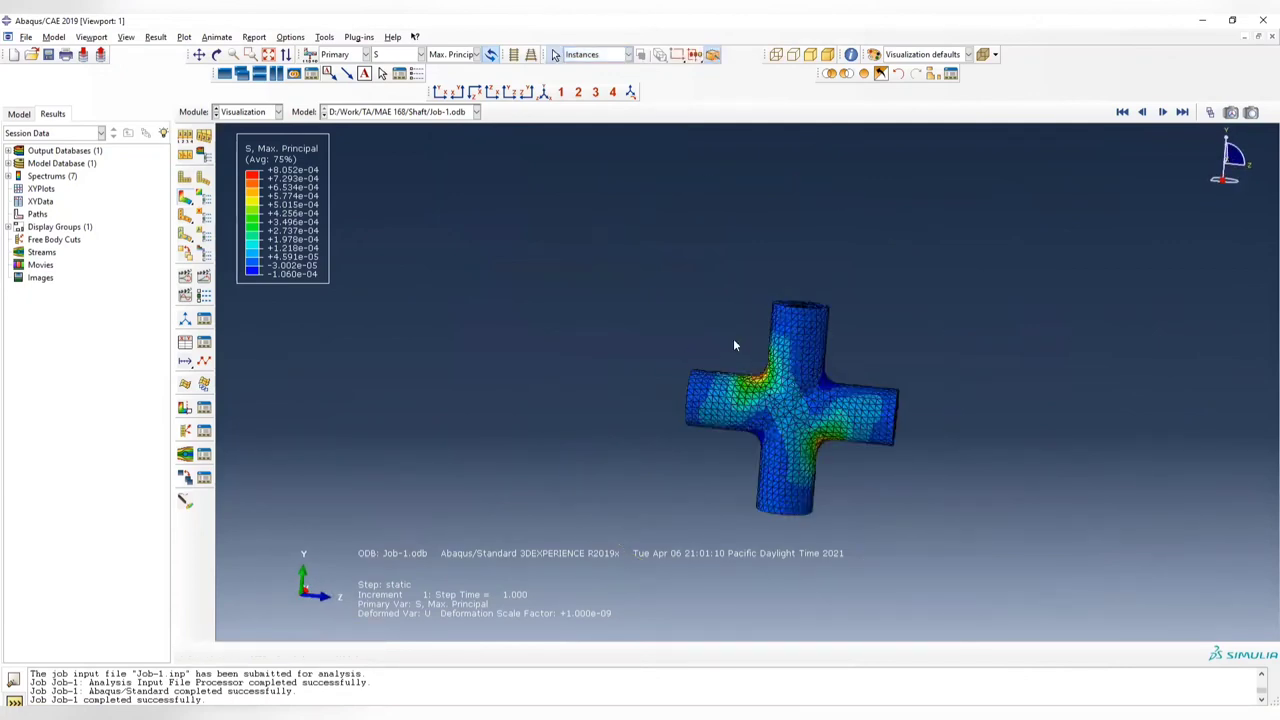
{"action": "left_click_drag", "start_coordinate": [838, 428], "coordinate": [852, 343], "text": "ctrl+alt"}
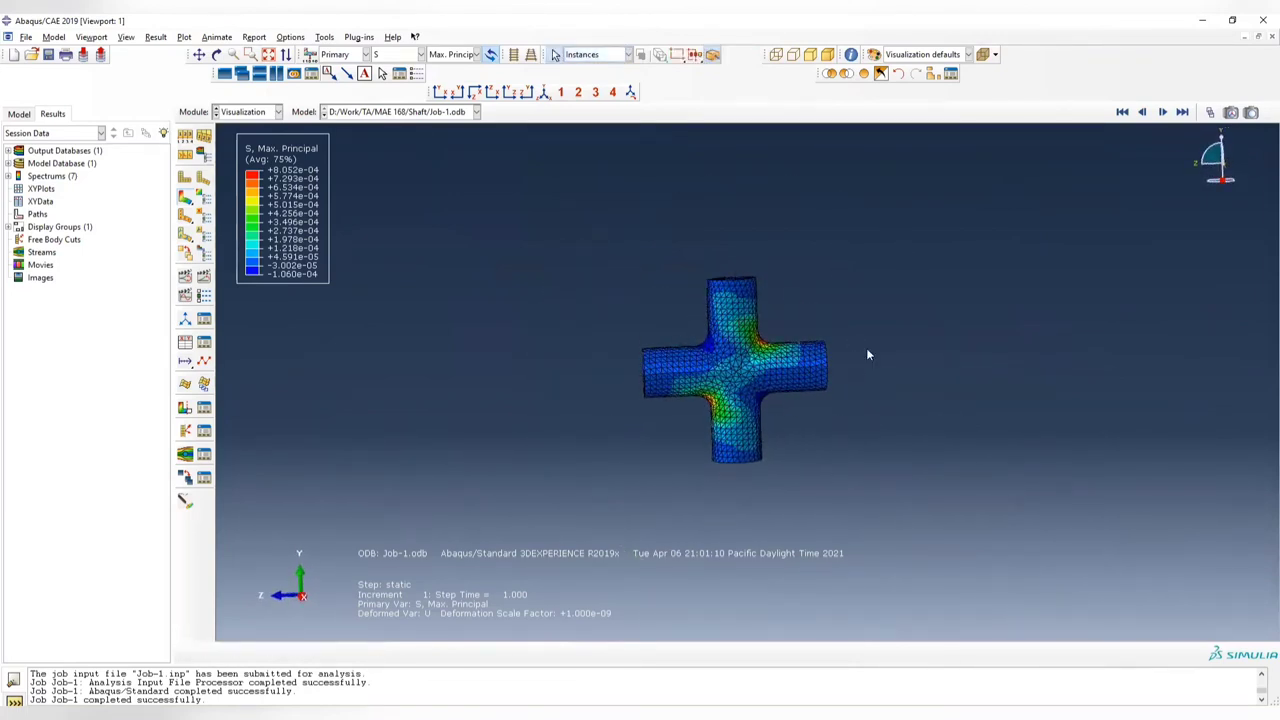
{"action": "left_click", "coordinate": [711, 396]}
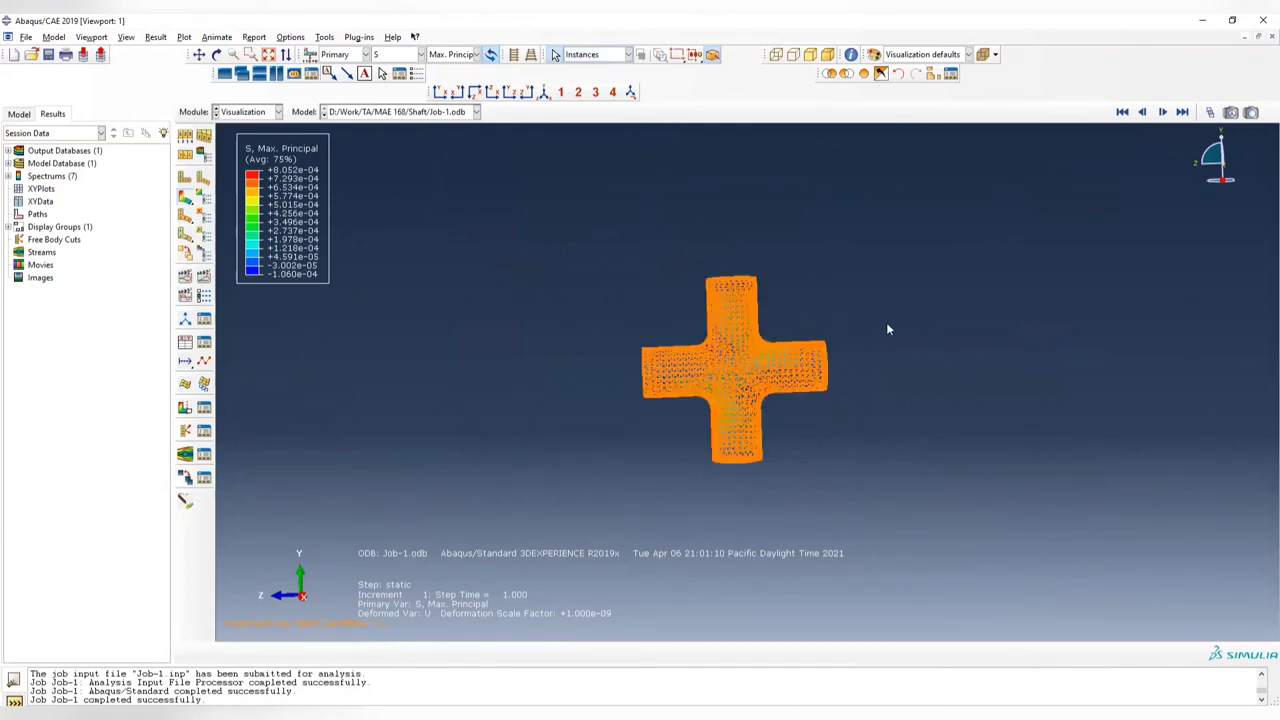
{"action": "left_click", "coordinate": [904, 388]}
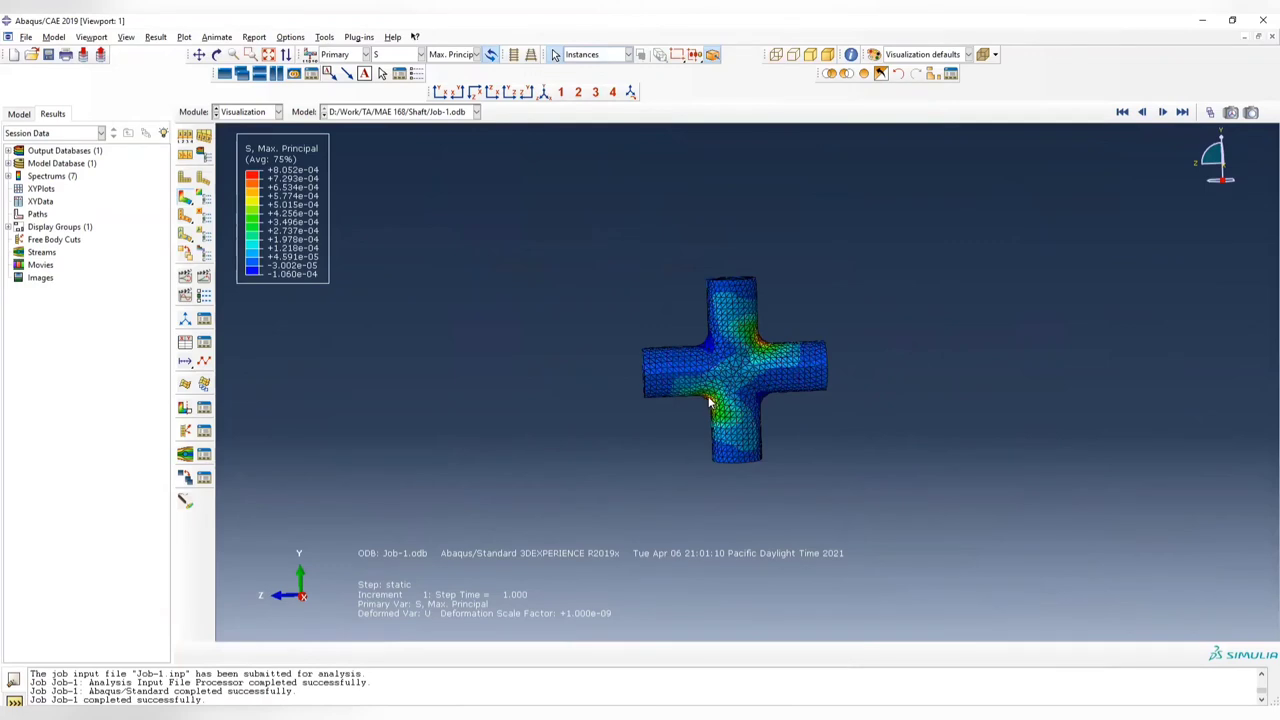
{"action": "left_click", "coordinate": [686, 421]}
{"action": "left_click", "coordinate": [613, 466]}
{"action": "left_click", "coordinate": [765, 397]}
{"action": "left_click", "coordinate": [890, 468]}
{"action": "left_click_drag", "start_coordinate": [574, 406], "coordinate": [606, 420], "text": "ctrl+alt"}
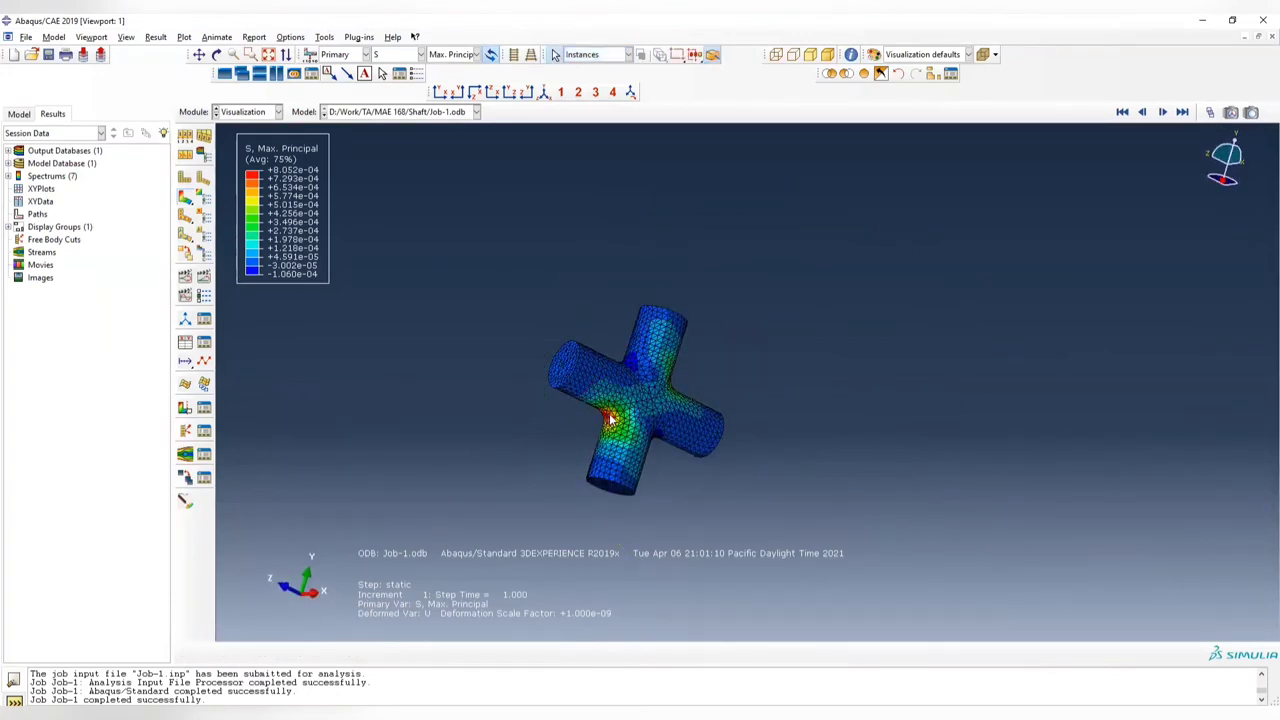
{"action": "left_click", "coordinate": [592, 424]}
{"action": "left_click_drag", "start_coordinate": [604, 418], "coordinate": [607, 413], "text": "ctrl+alt"}
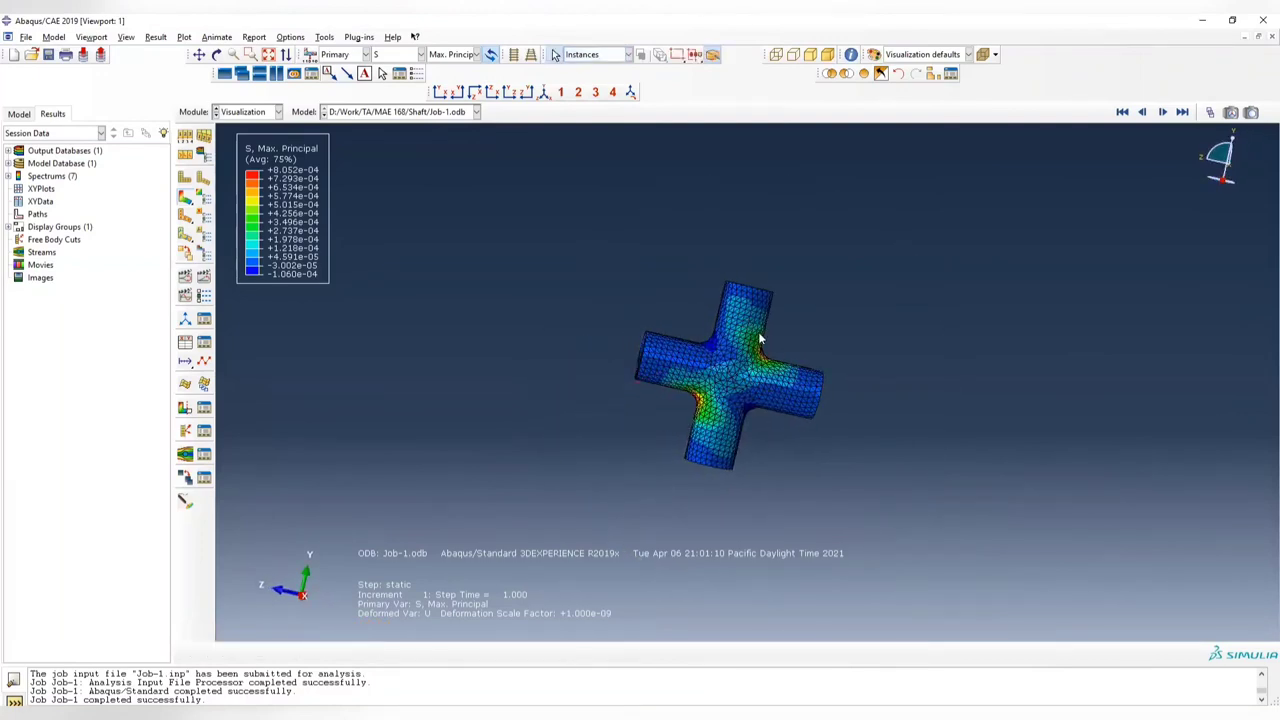
{"action": "left_click", "coordinate": [744, 394]}
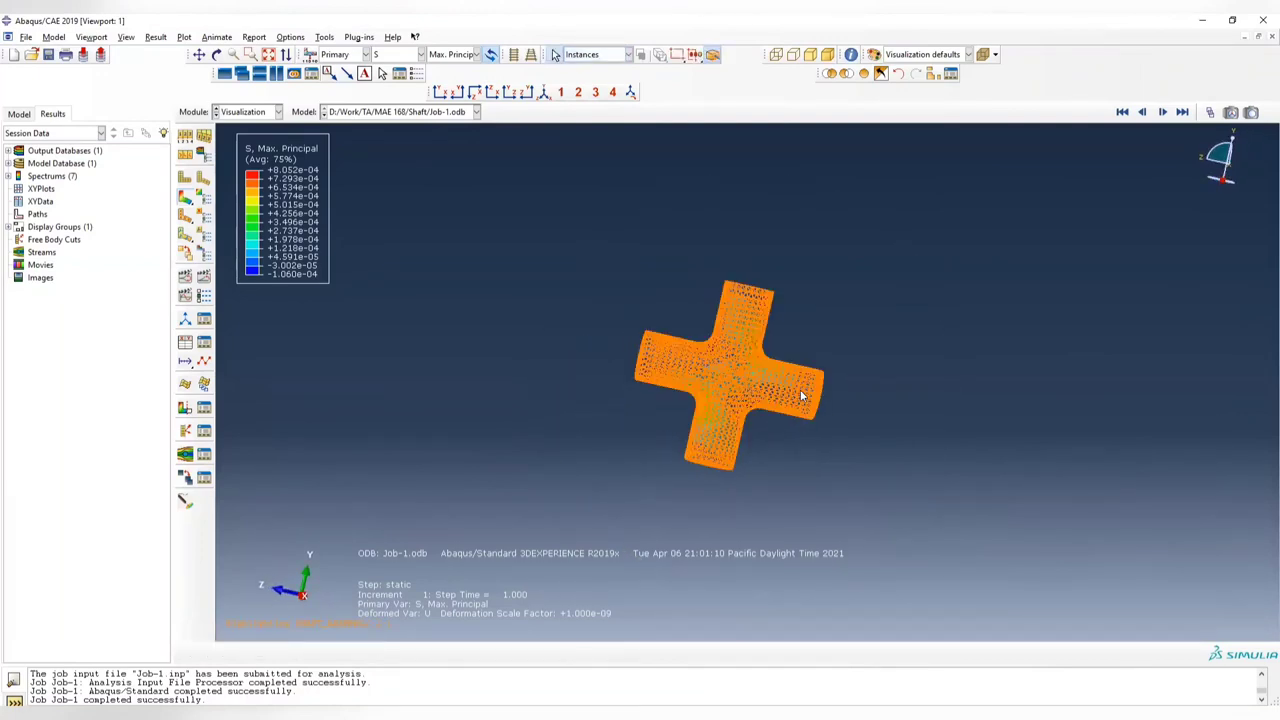